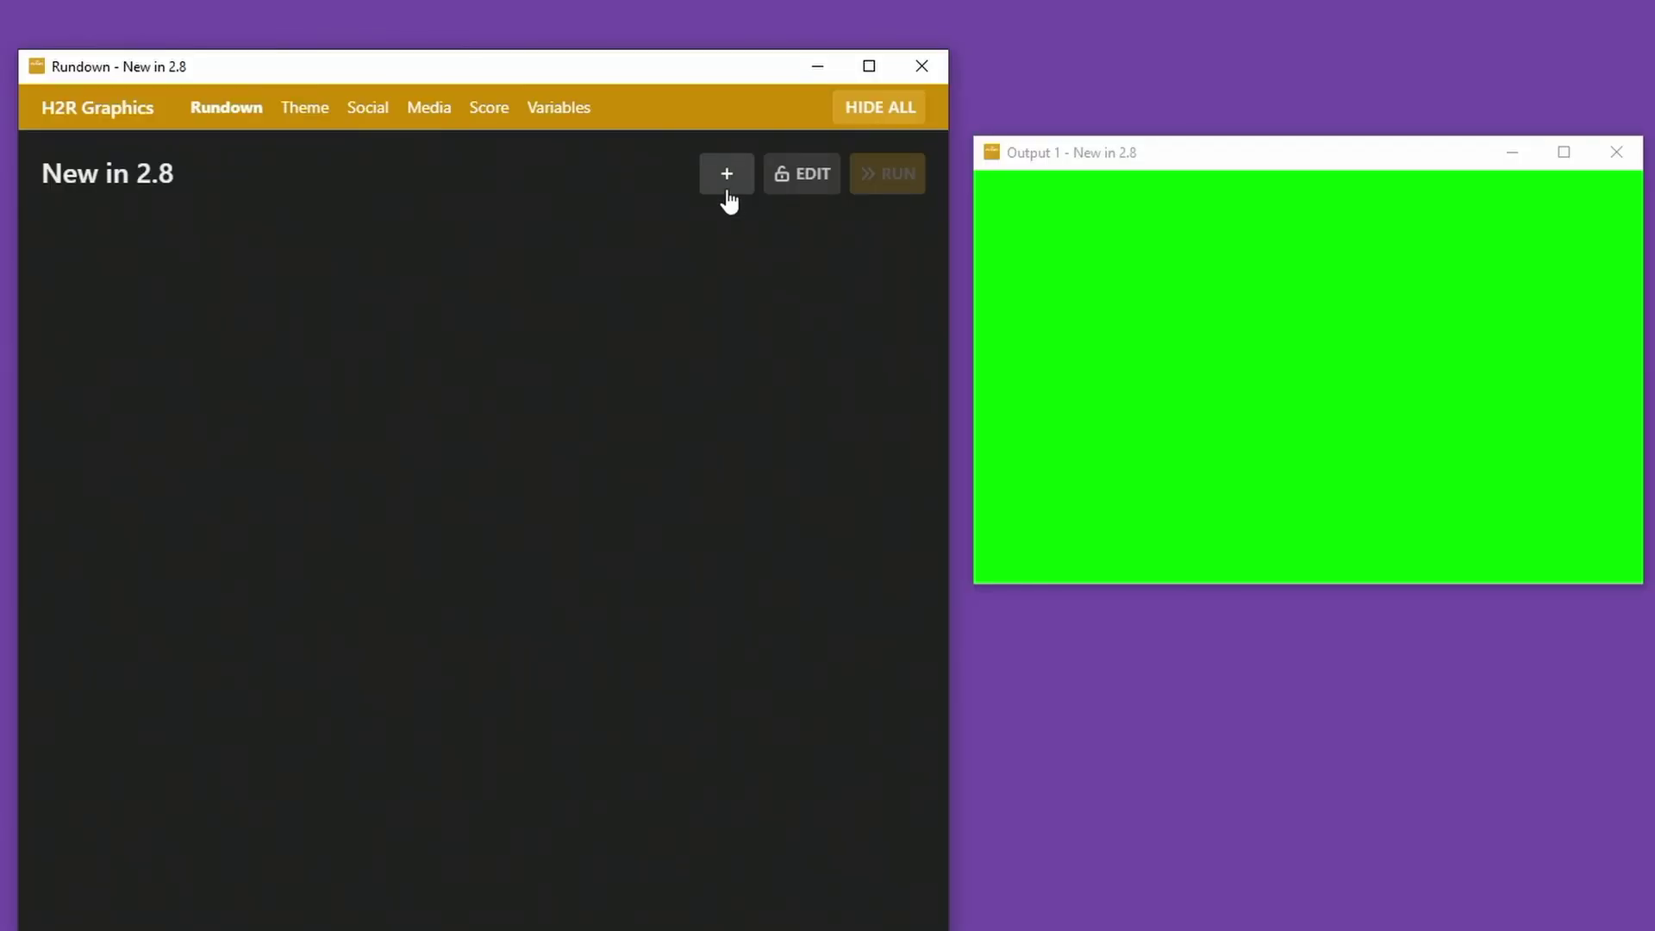
Add a Checklist graphic, put it live on Output 1, and give it four items
left_click(727, 188)
left_click(627, 813)
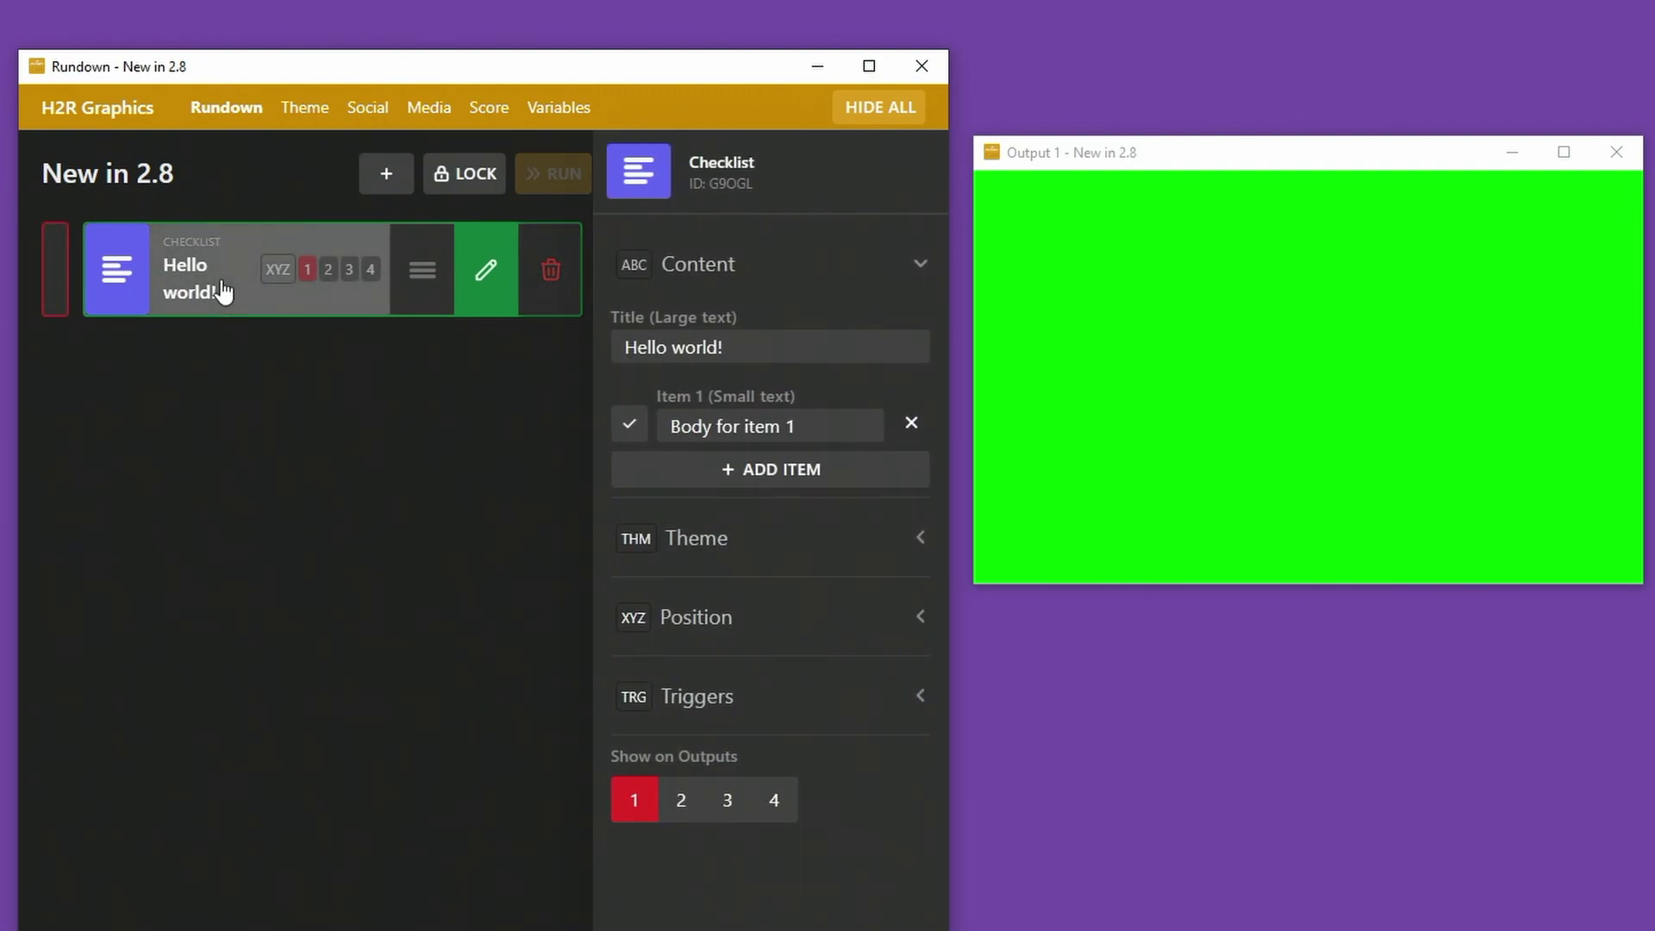
left_click(223, 292)
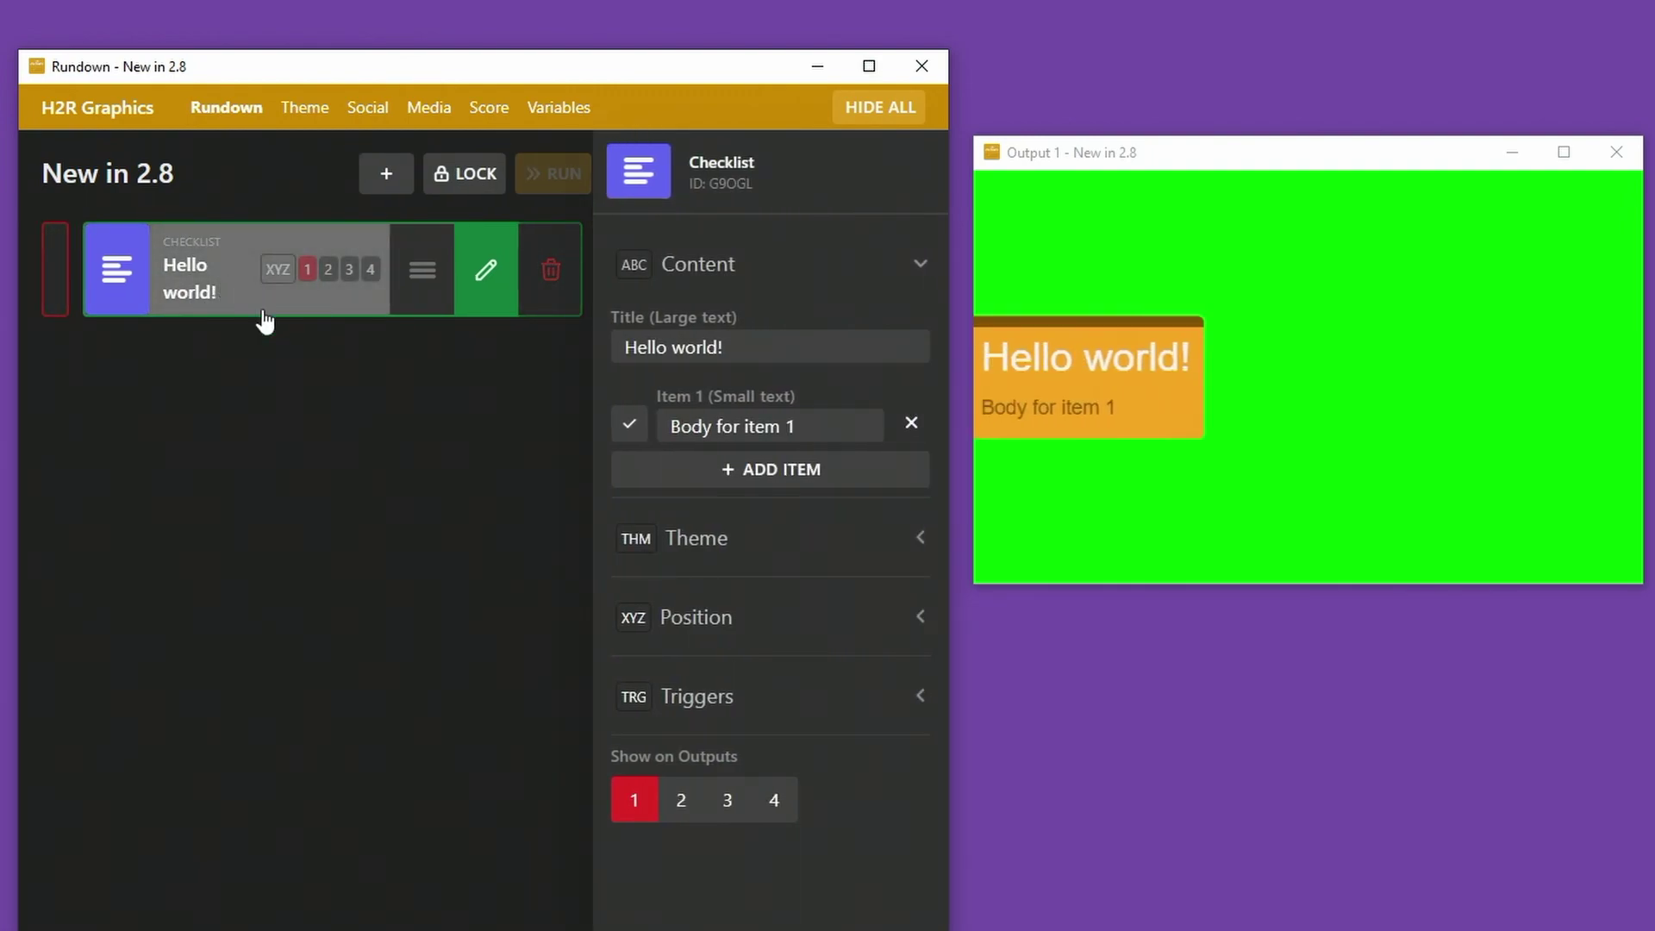
left_click(732, 471)
left_click(729, 549)
left_click(729, 631)
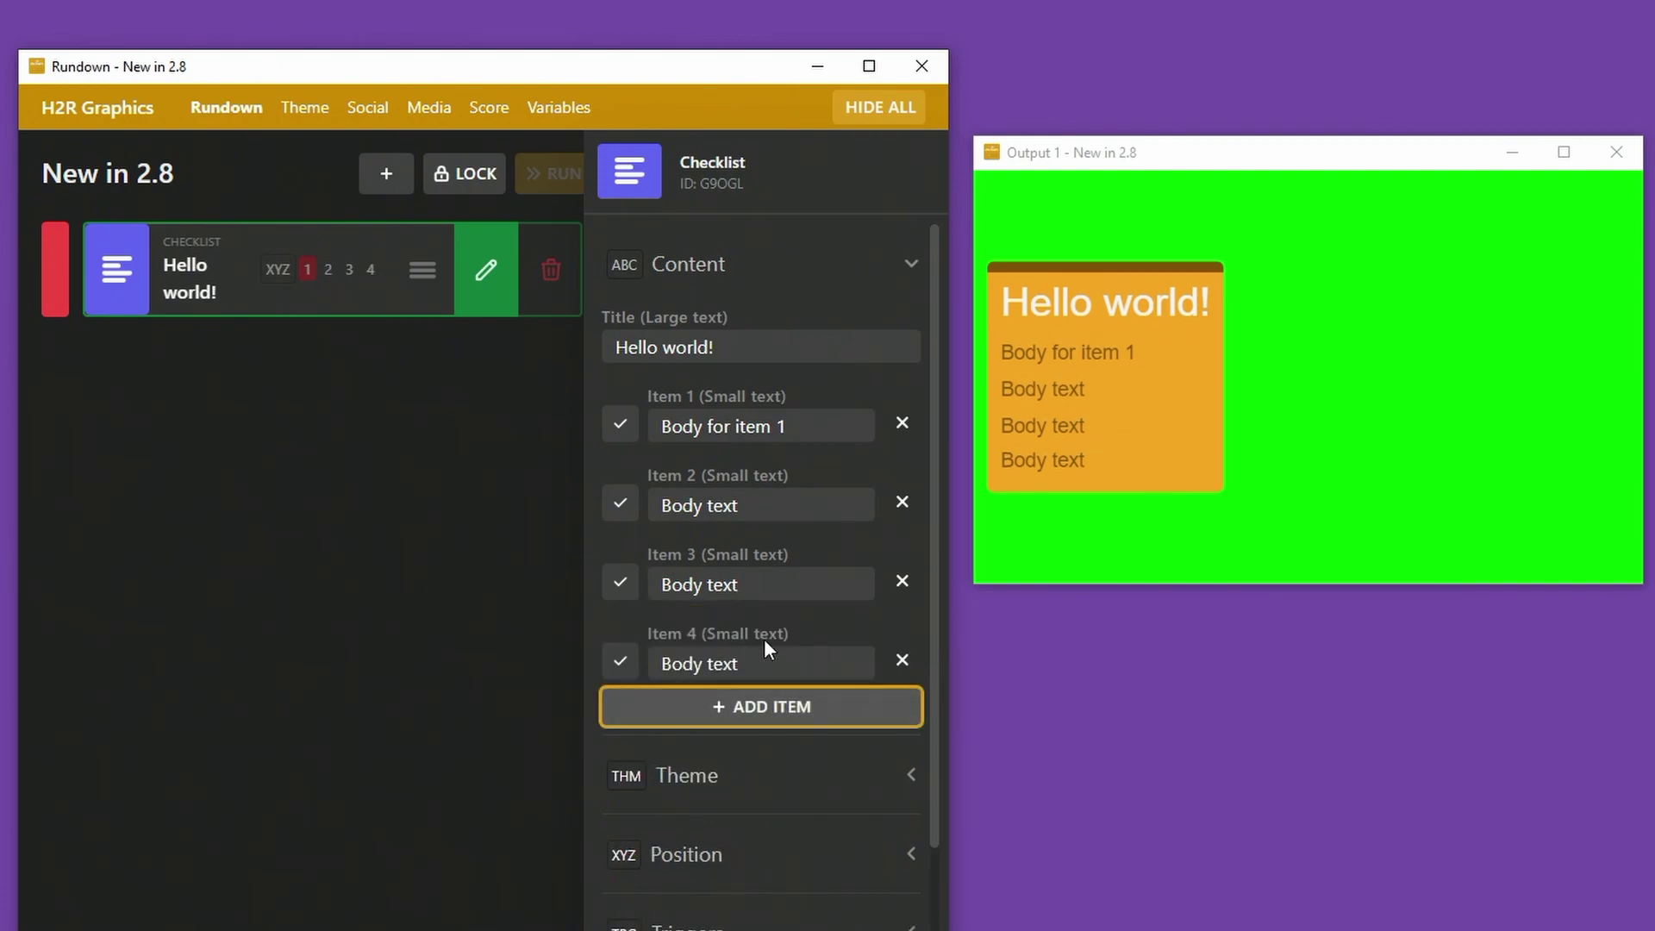
Tick off all four checklist items so they appear struck through on the output
left_click(620, 424)
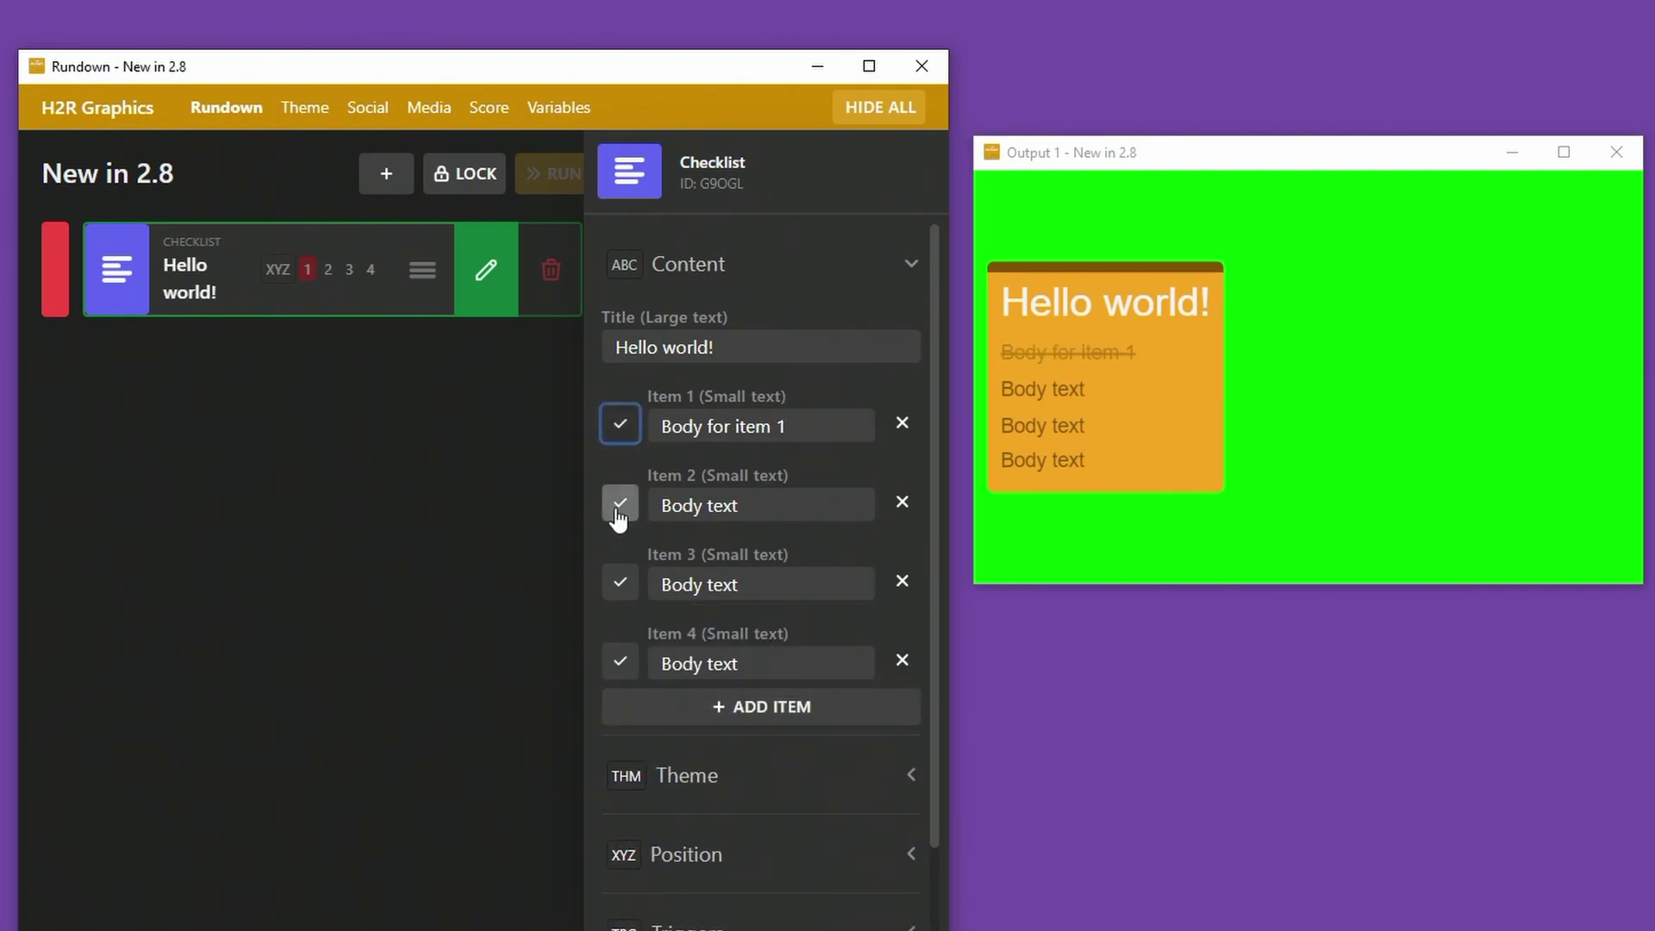
left_click(632, 507)
left_click(622, 592)
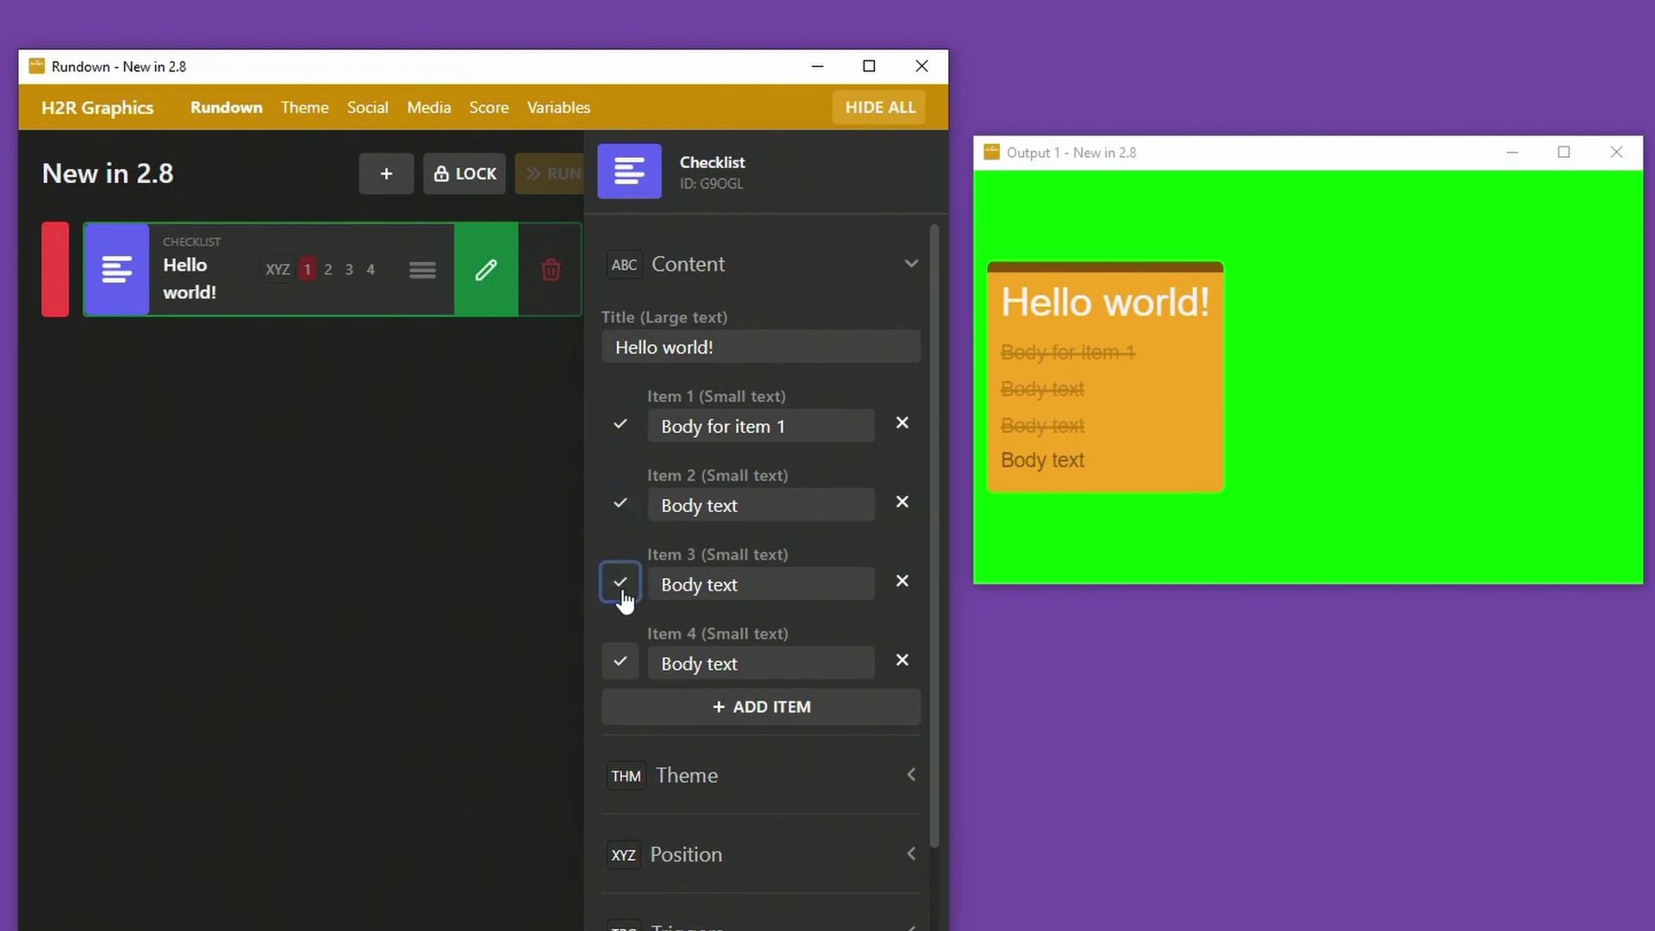
left_click(622, 672)
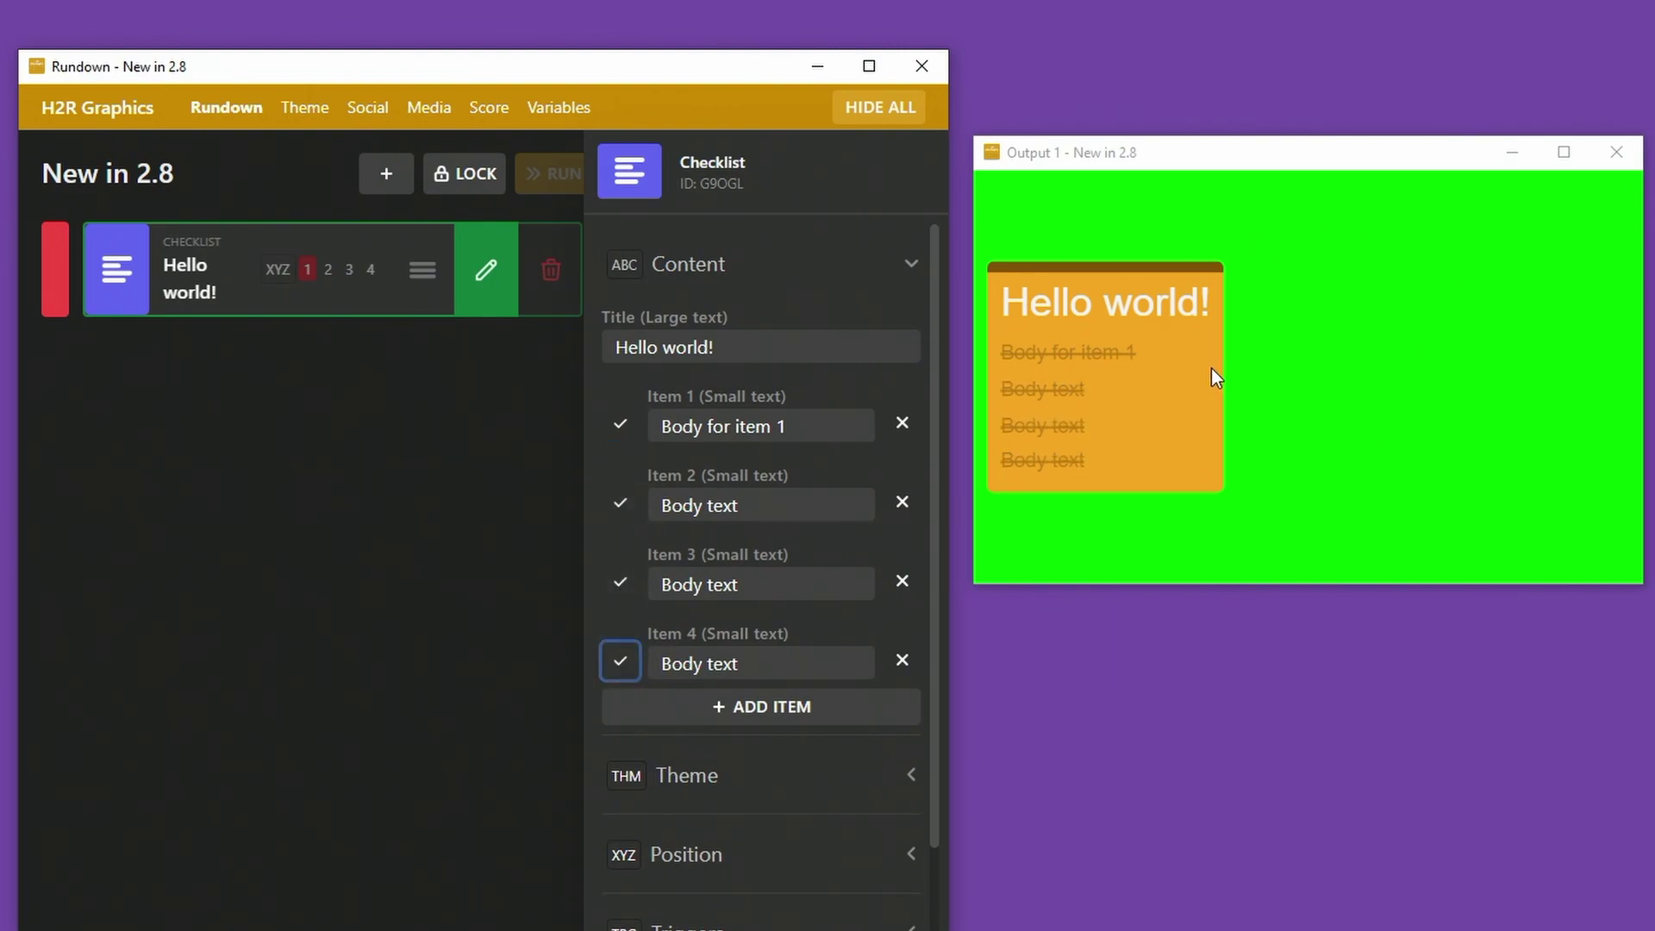
left_click(1262, 404)
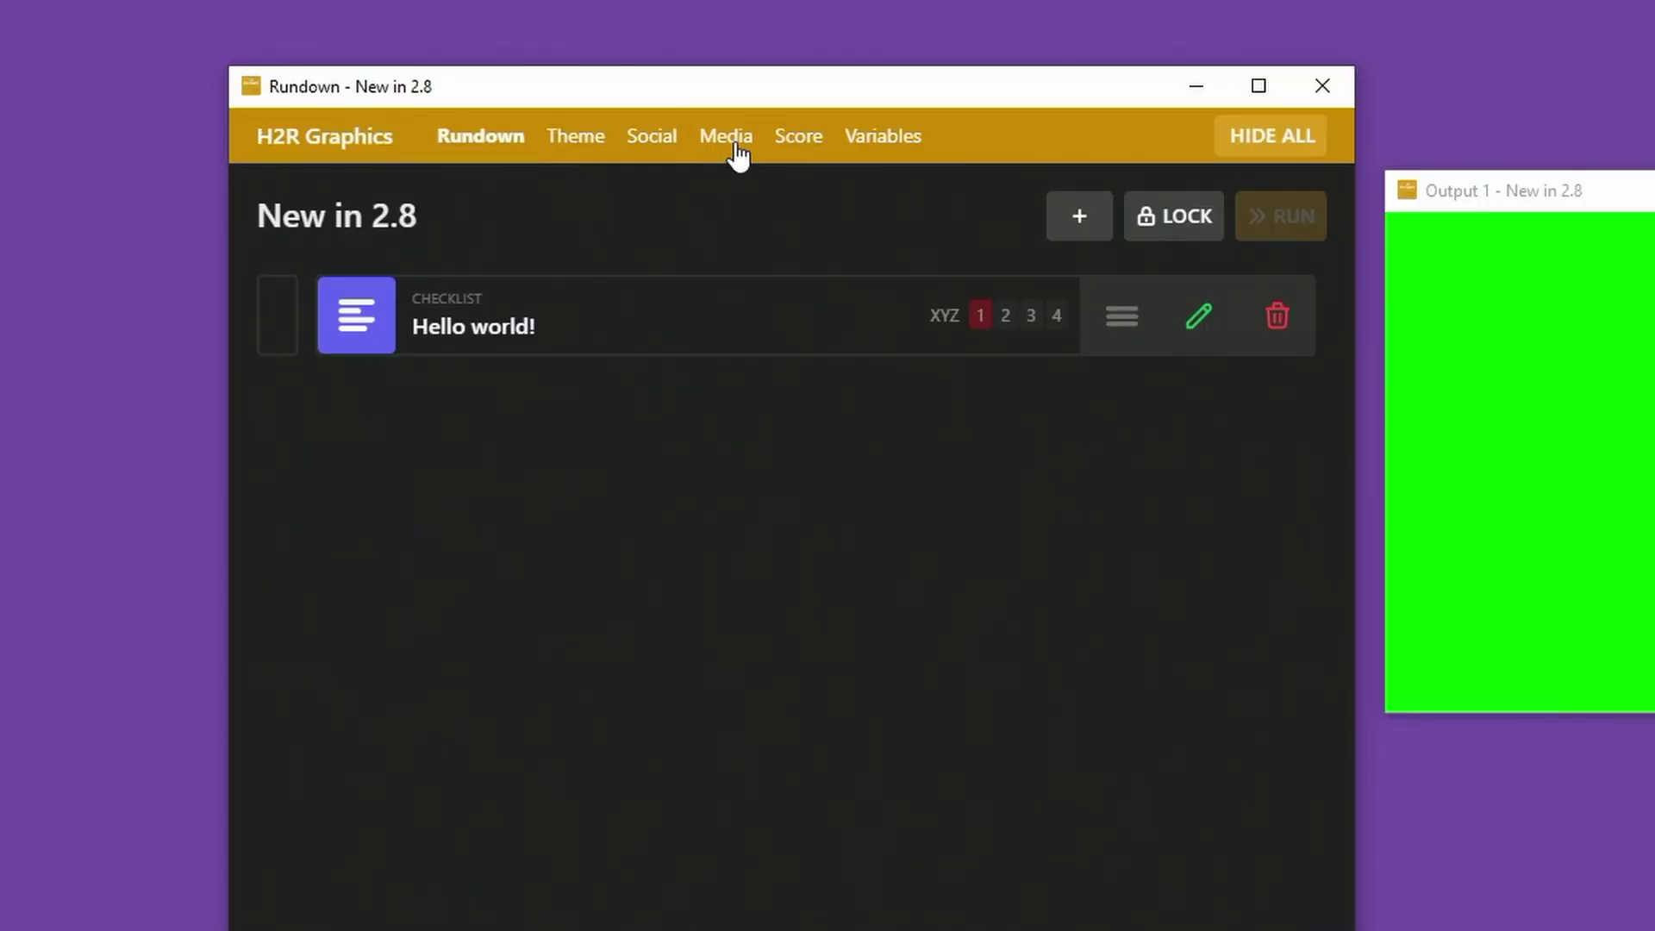
Import NAB PANEL SHOW (3) through (7).png from Downloads into the Media library
left_click(735, 147)
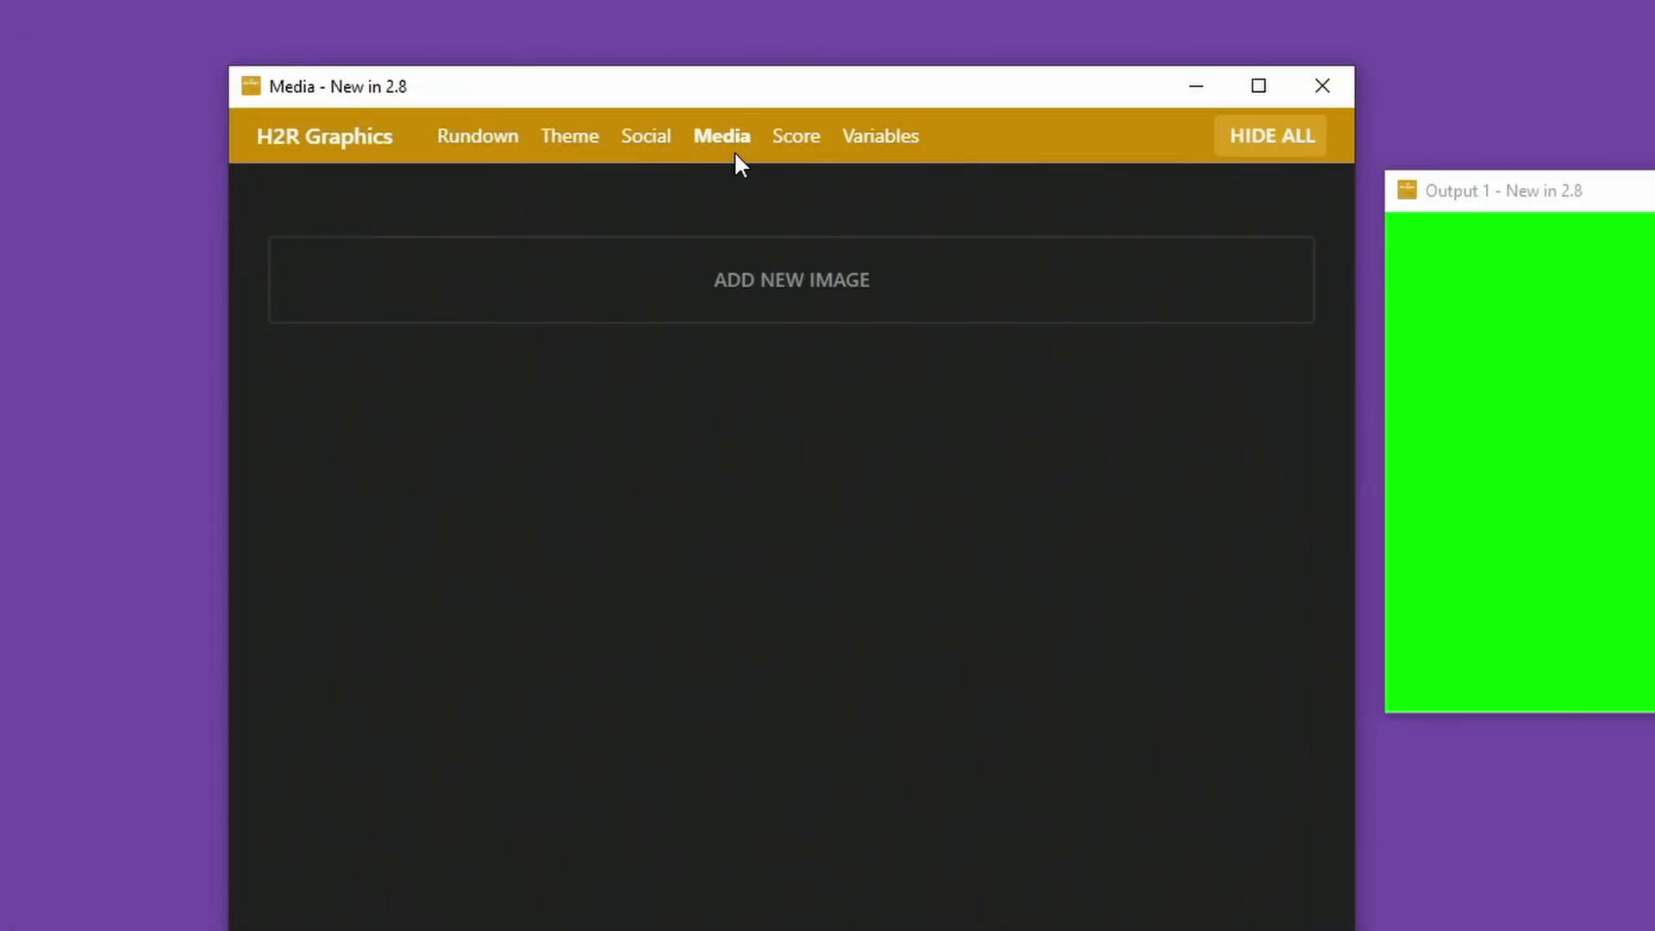
left_click(713, 267)
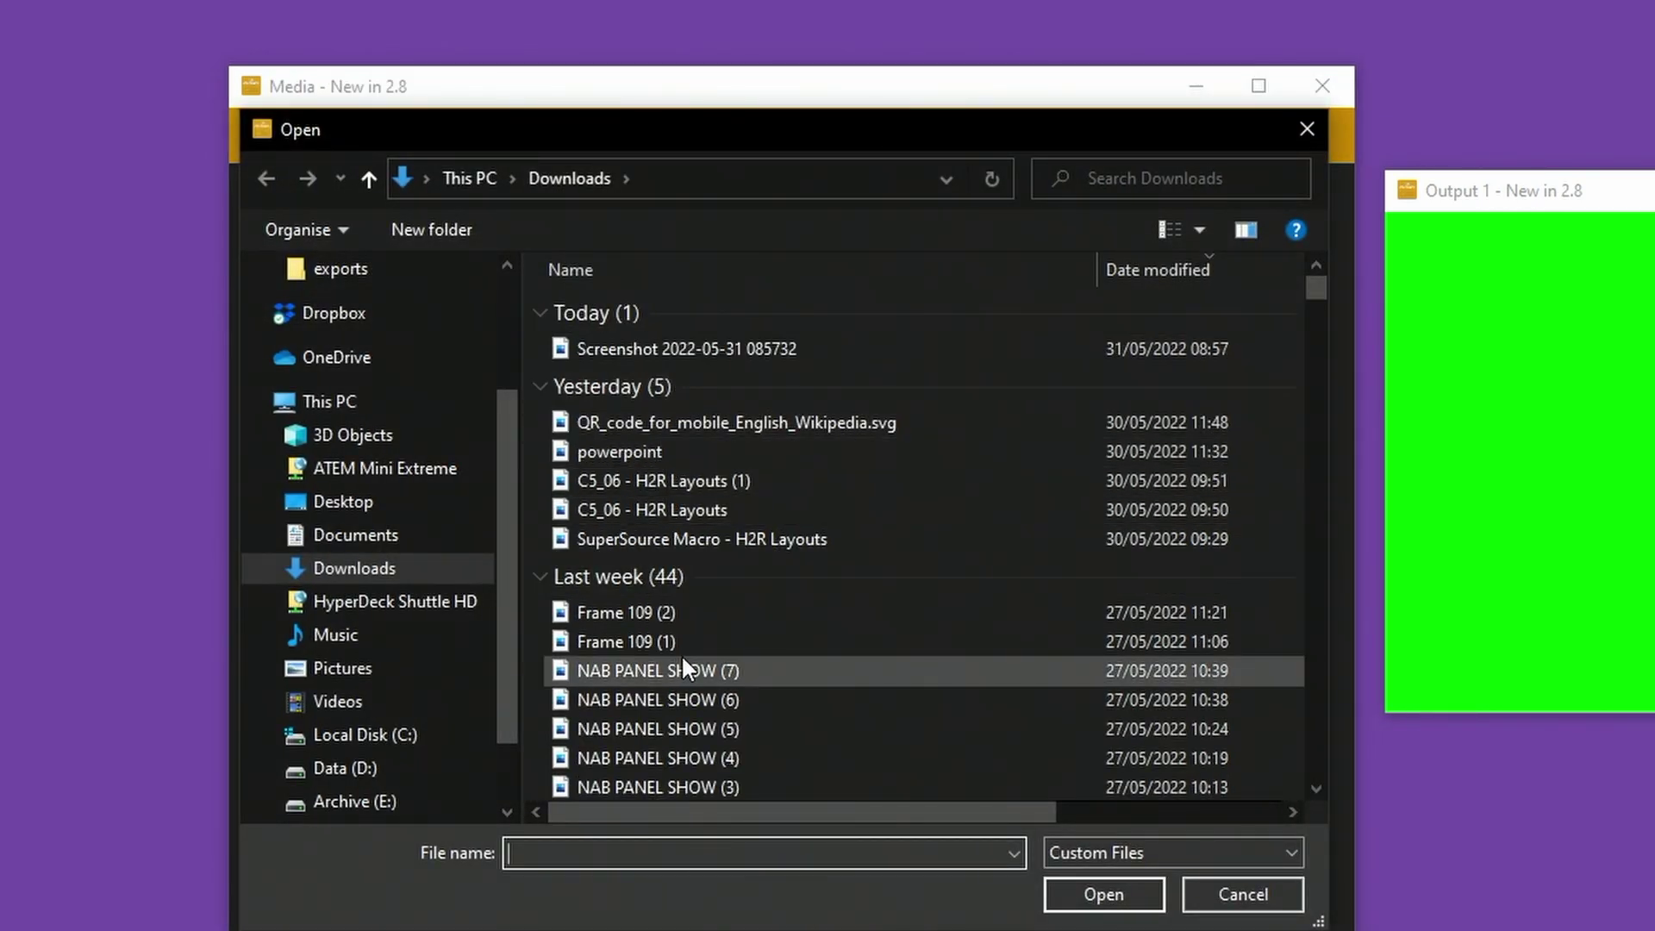
left_click(681, 661)
scroll(686, 655, "down", 1)
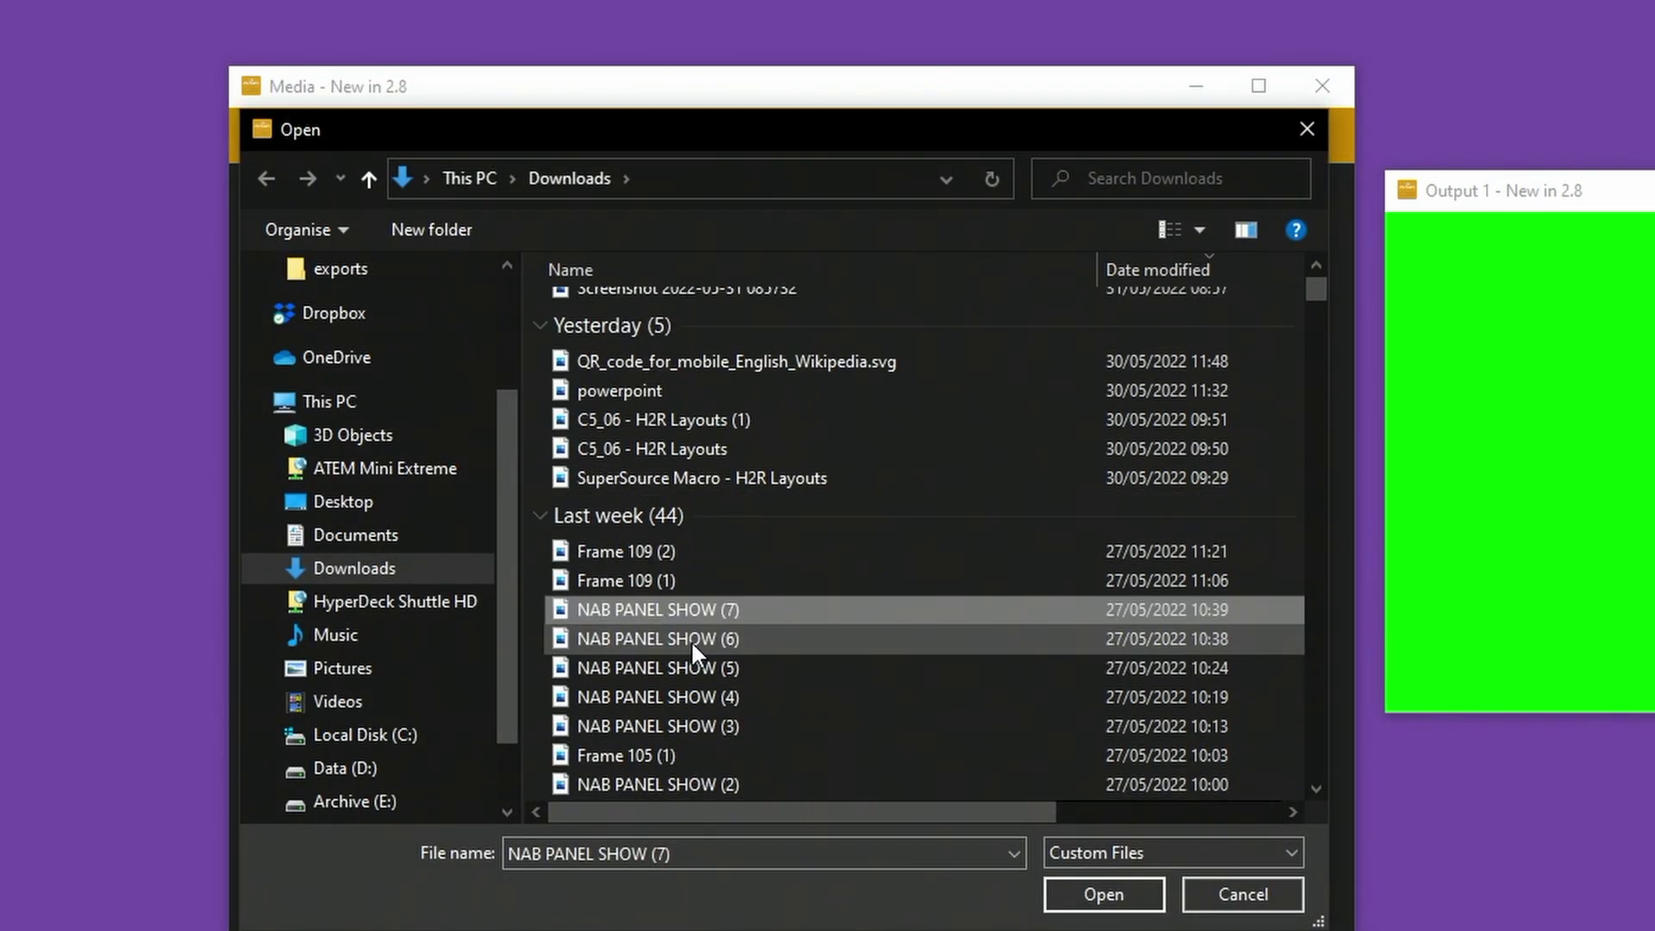
left_click(672, 724, "shift")
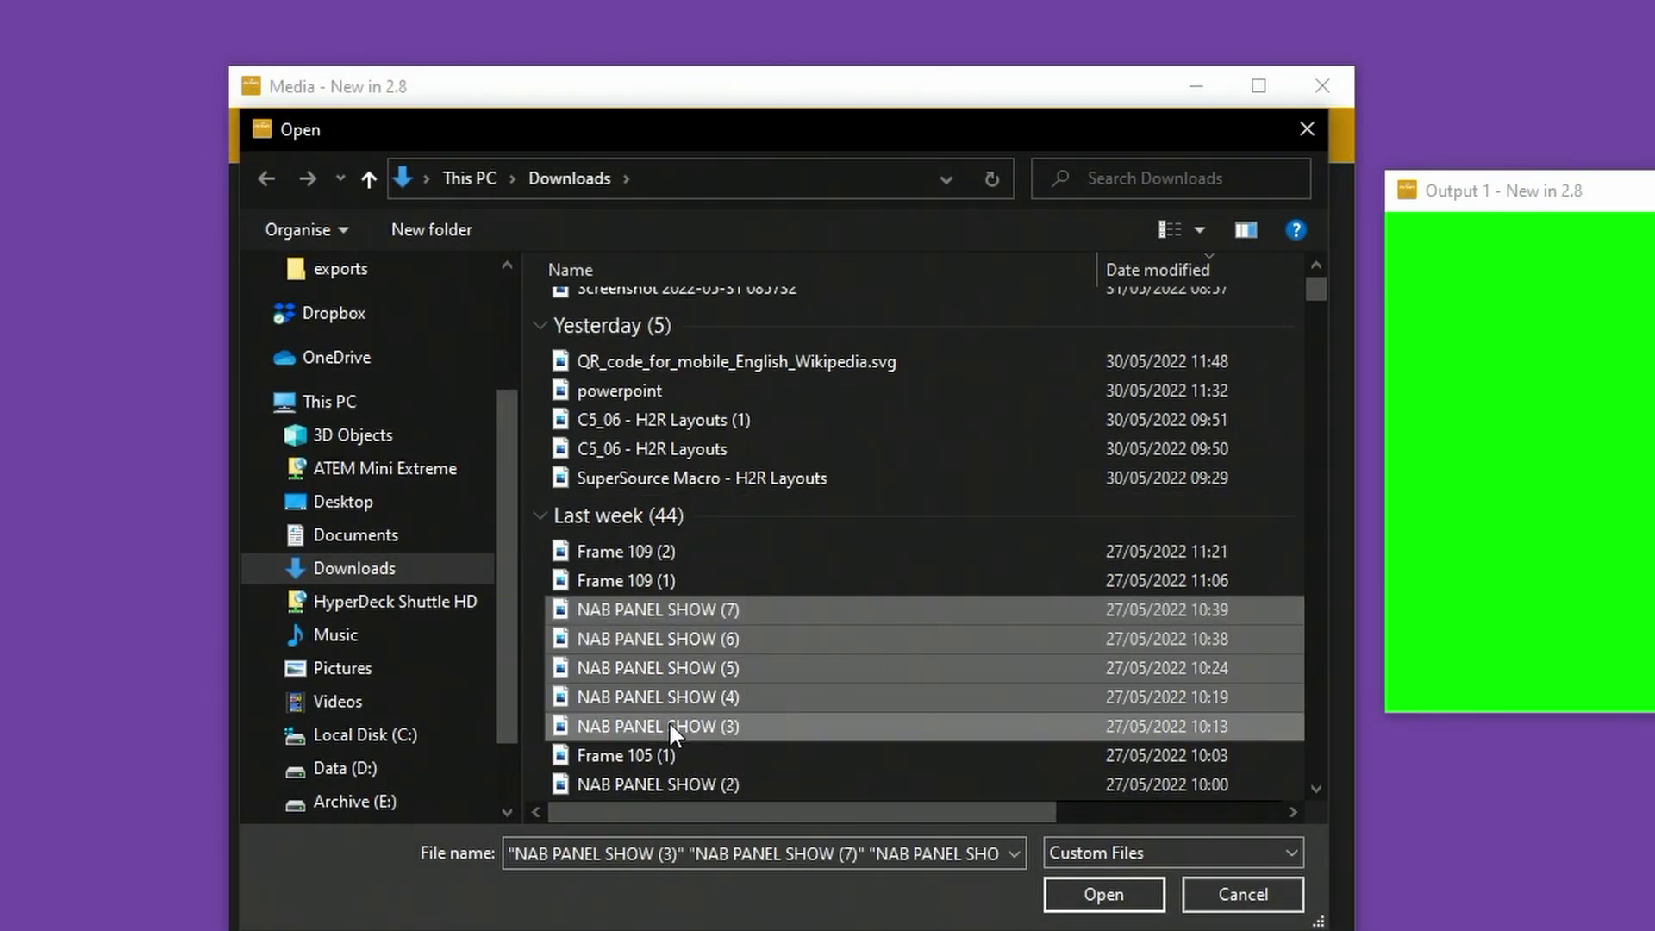
left_click(1084, 888)
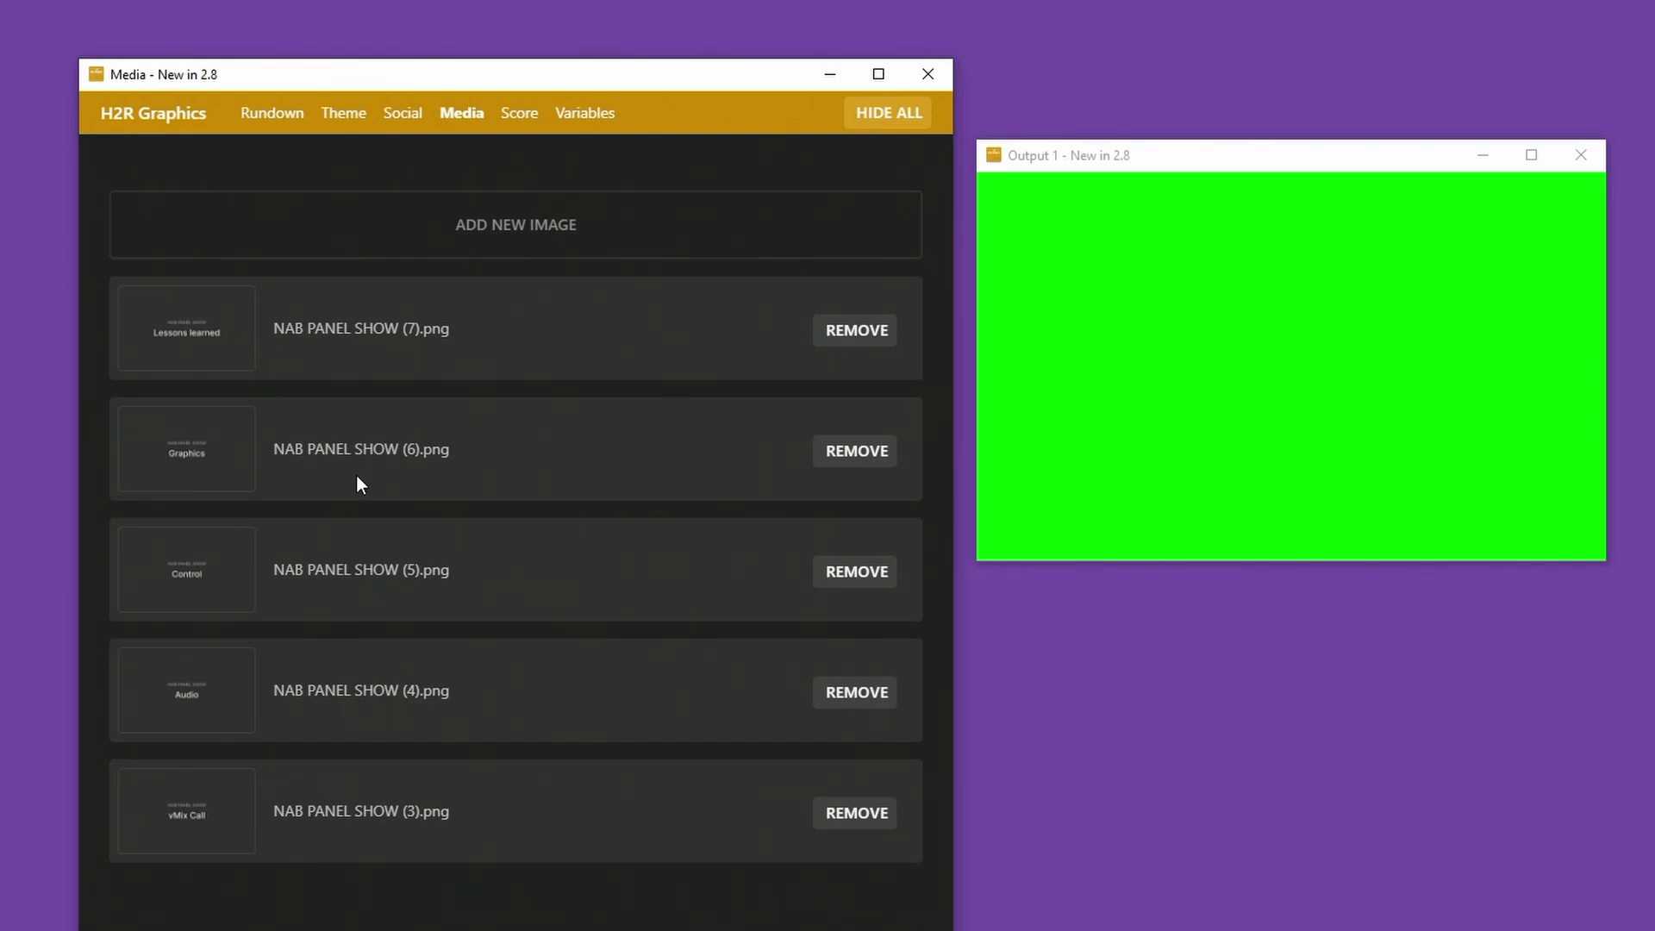
Add an Animated Image with message graphic using NAB PANEL SHOW (7).png and take it live
left_click(280, 110)
left_click(745, 176)
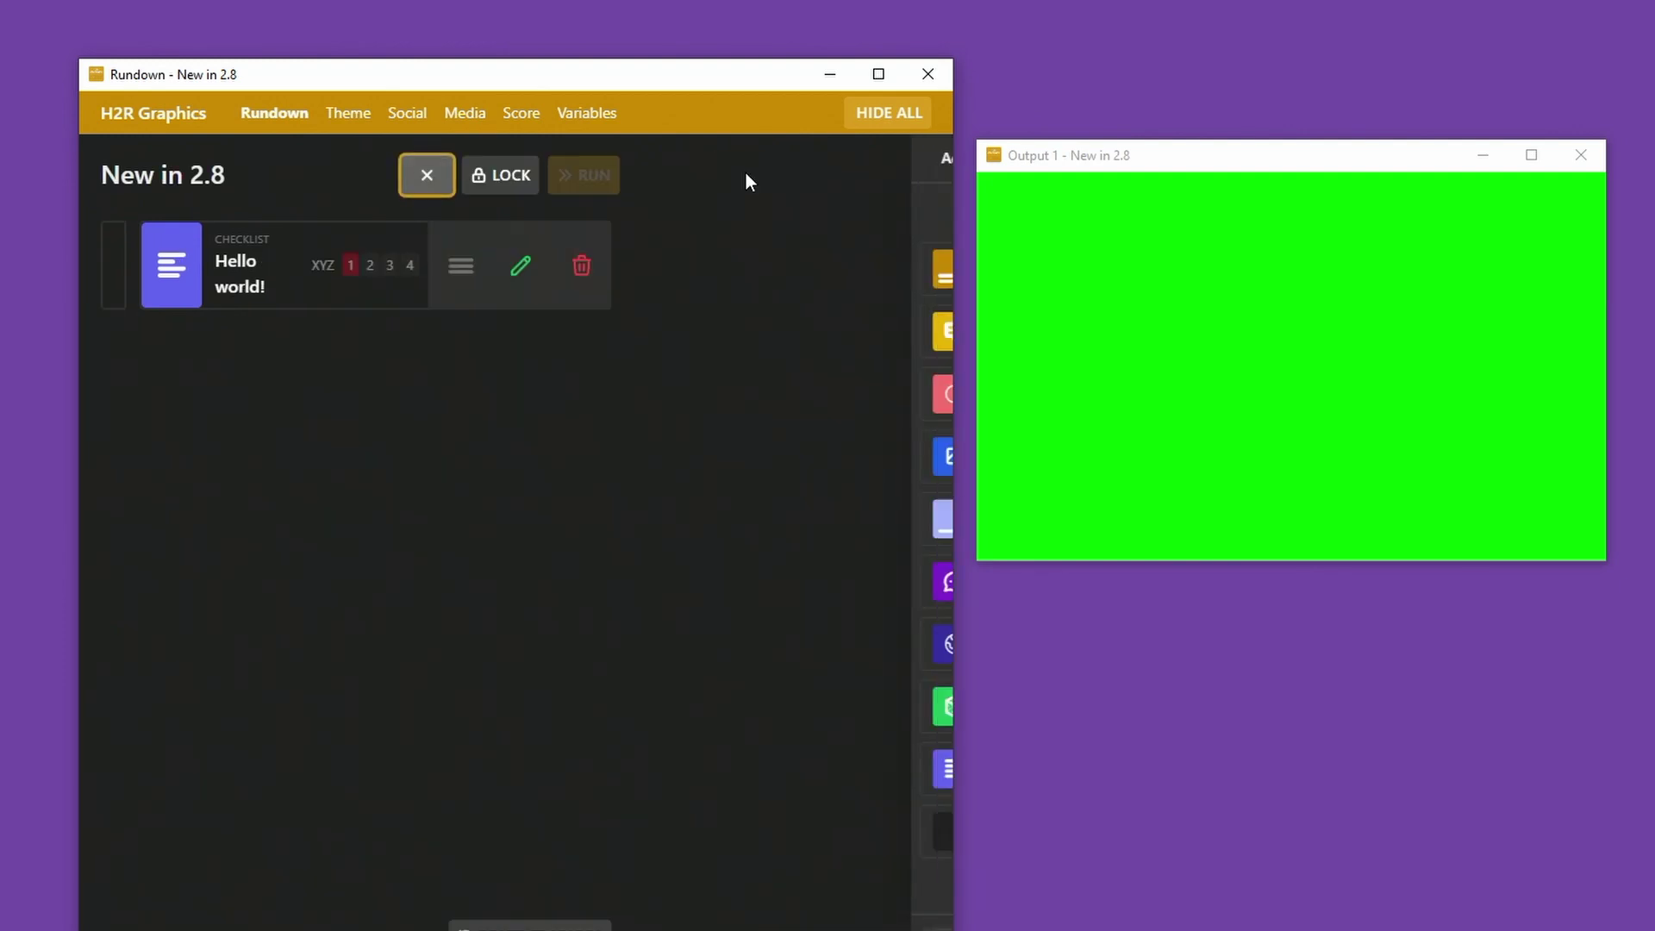
left_click(840, 217)
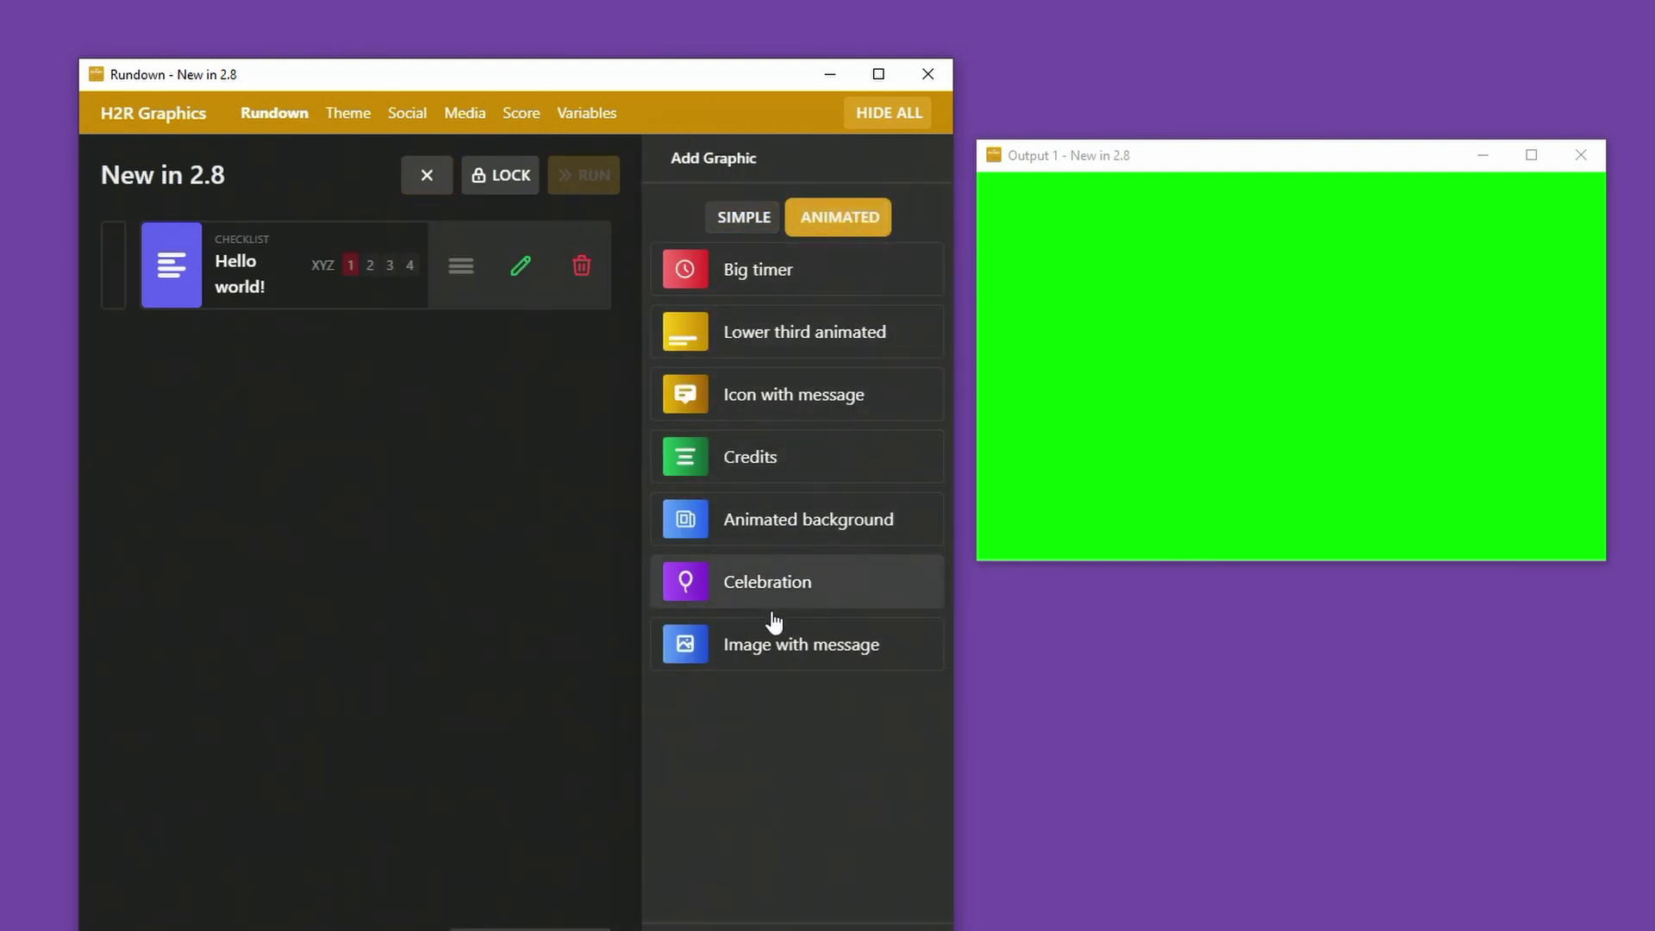
left_click(768, 654)
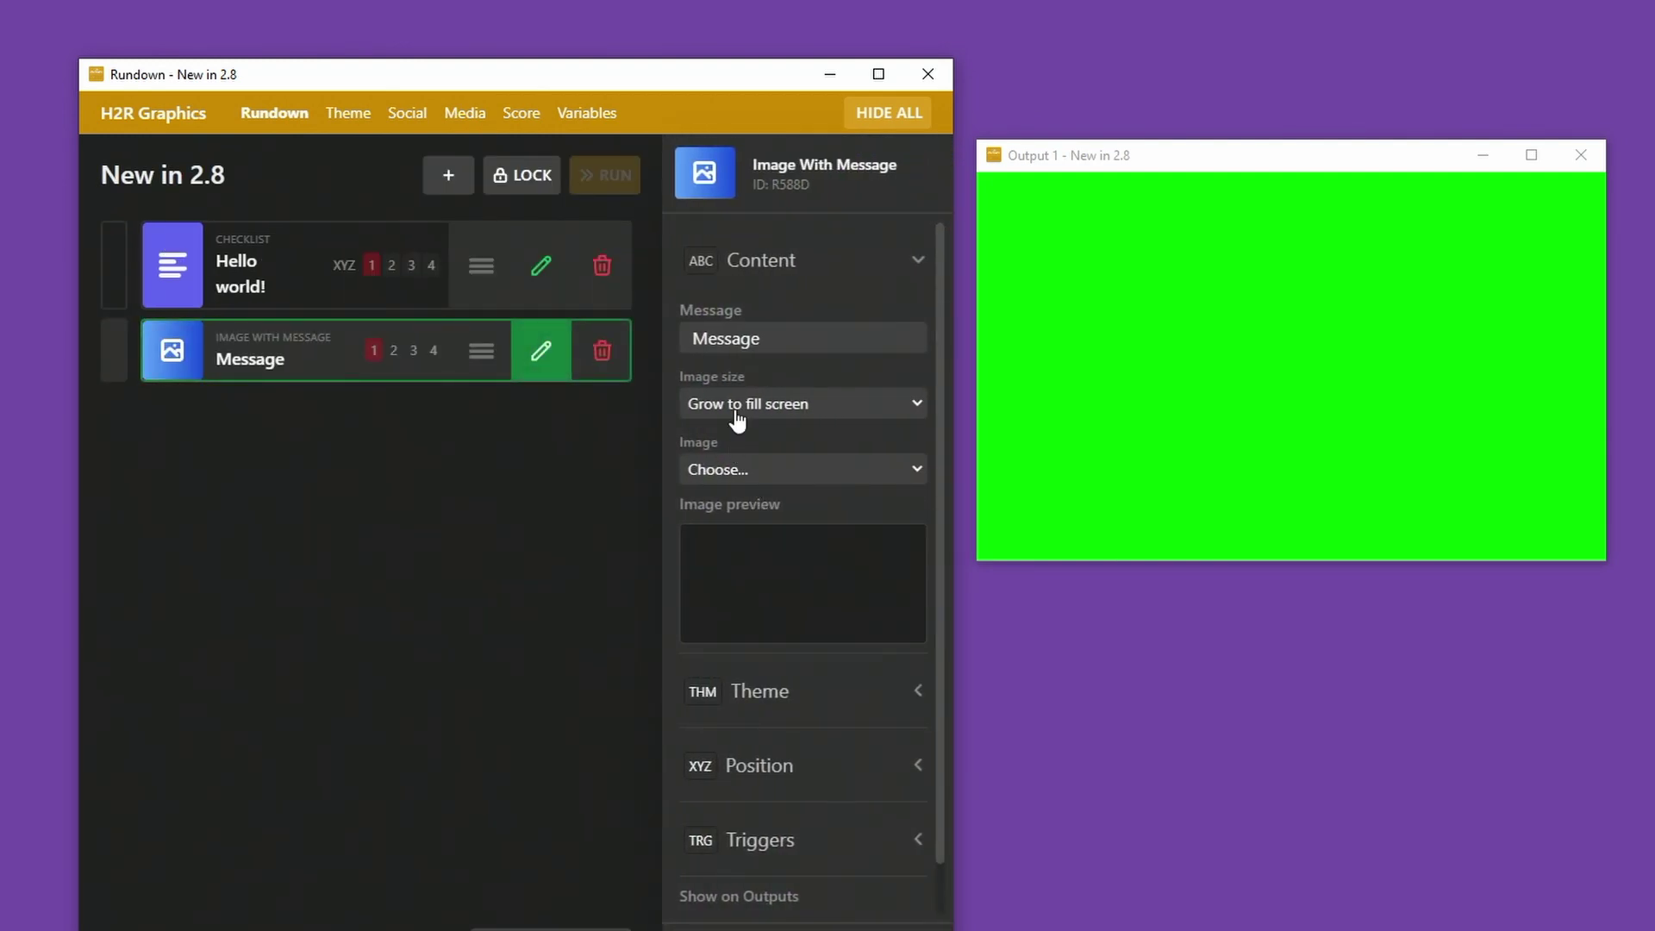
double_click(769, 340)
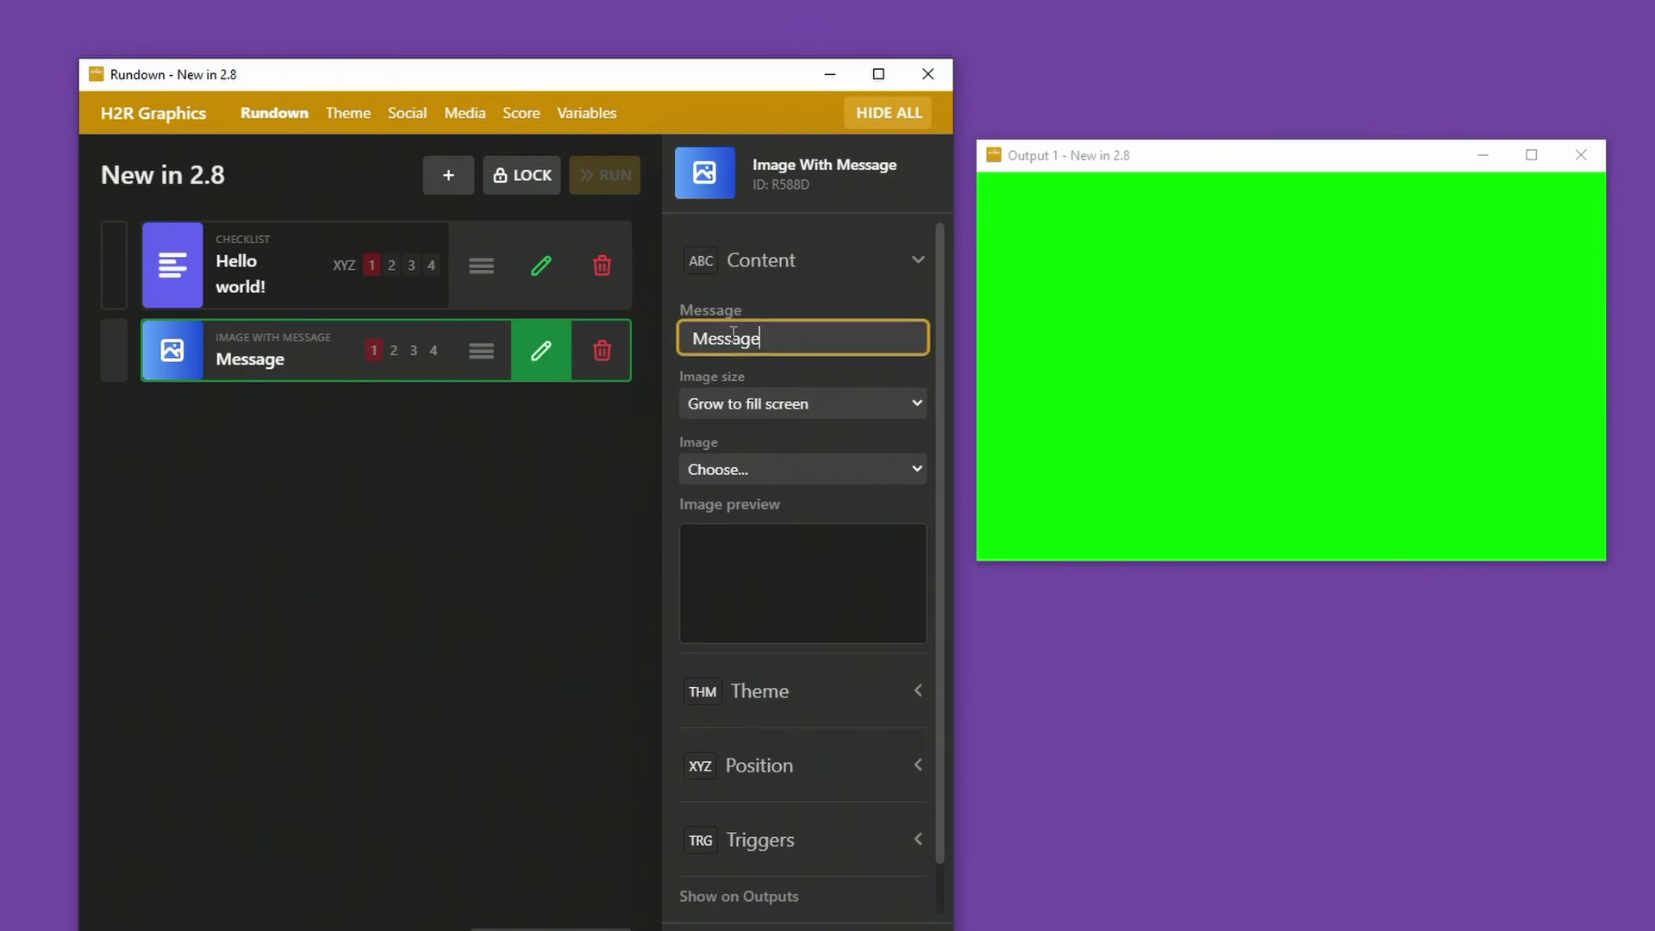
left_click(753, 475)
left_click(772, 516)
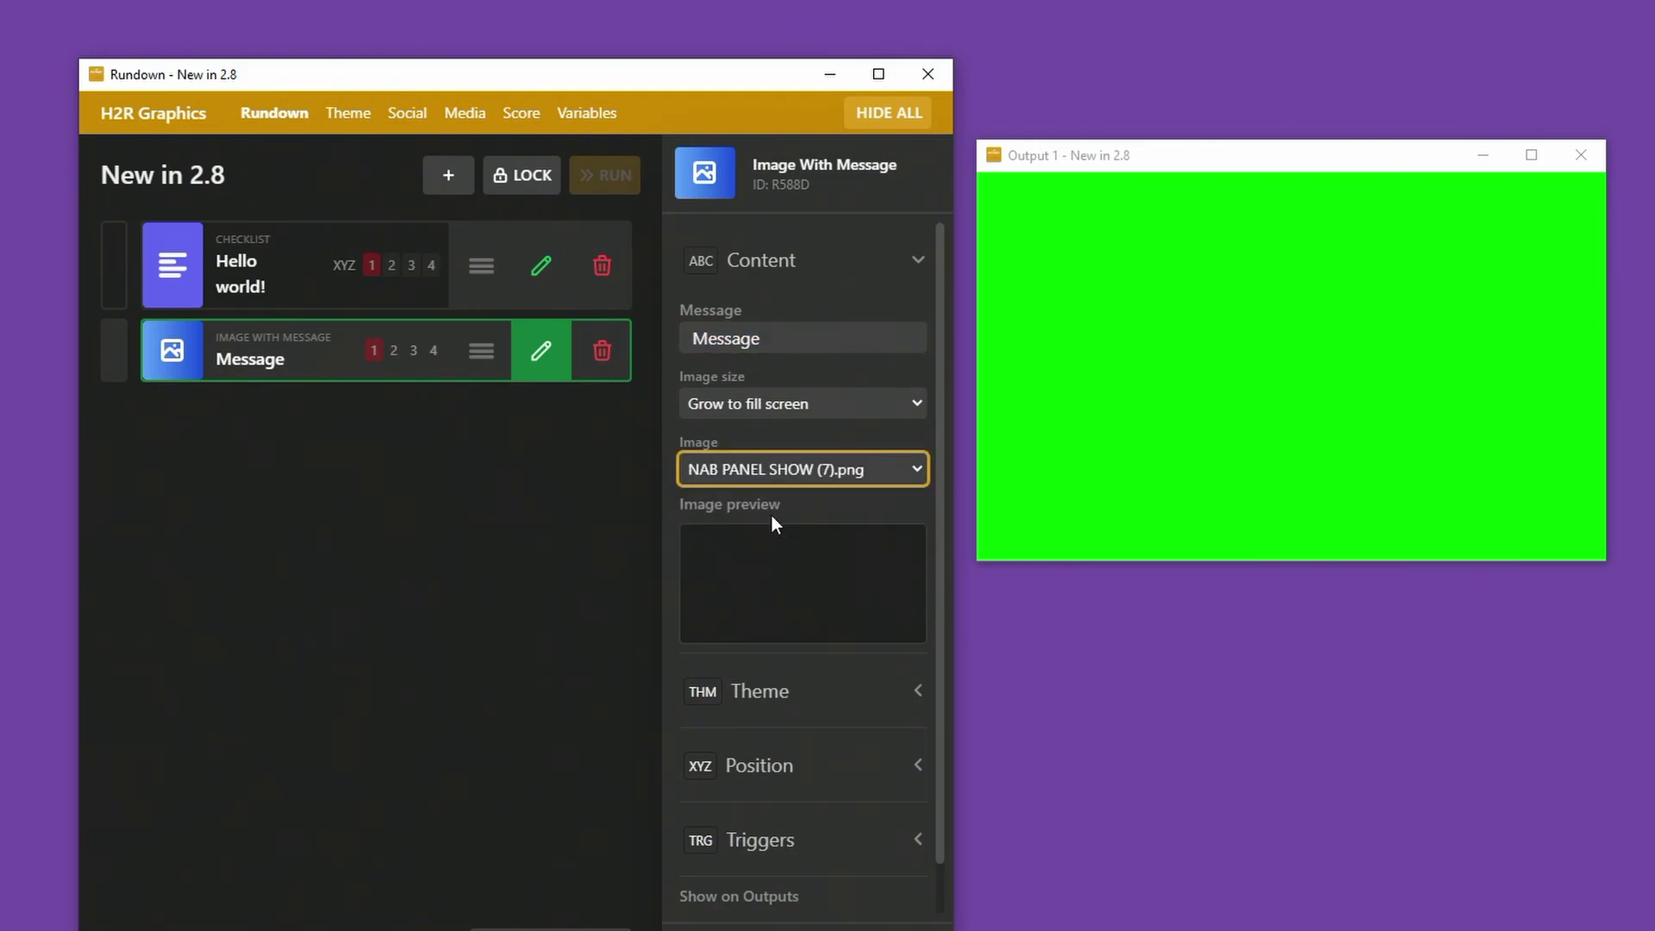
left_click(287, 369)
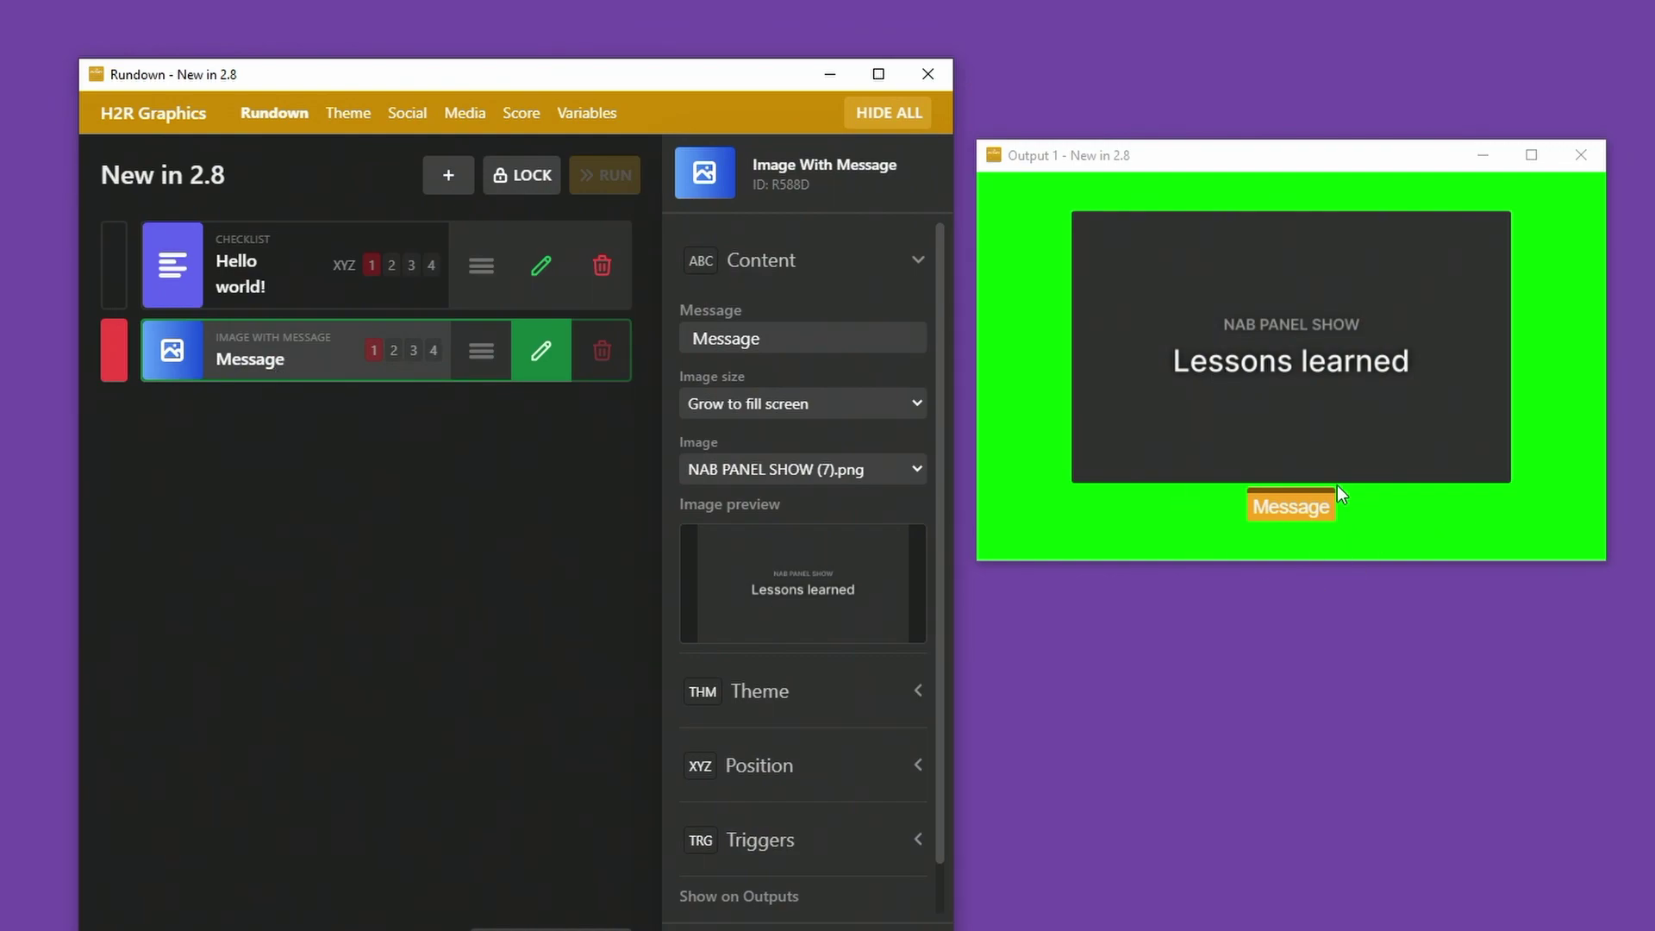
Duplicate it, give the copy NAB PANEL SHOW (5).png, and run it to replace the live graphic
right_click(314, 360)
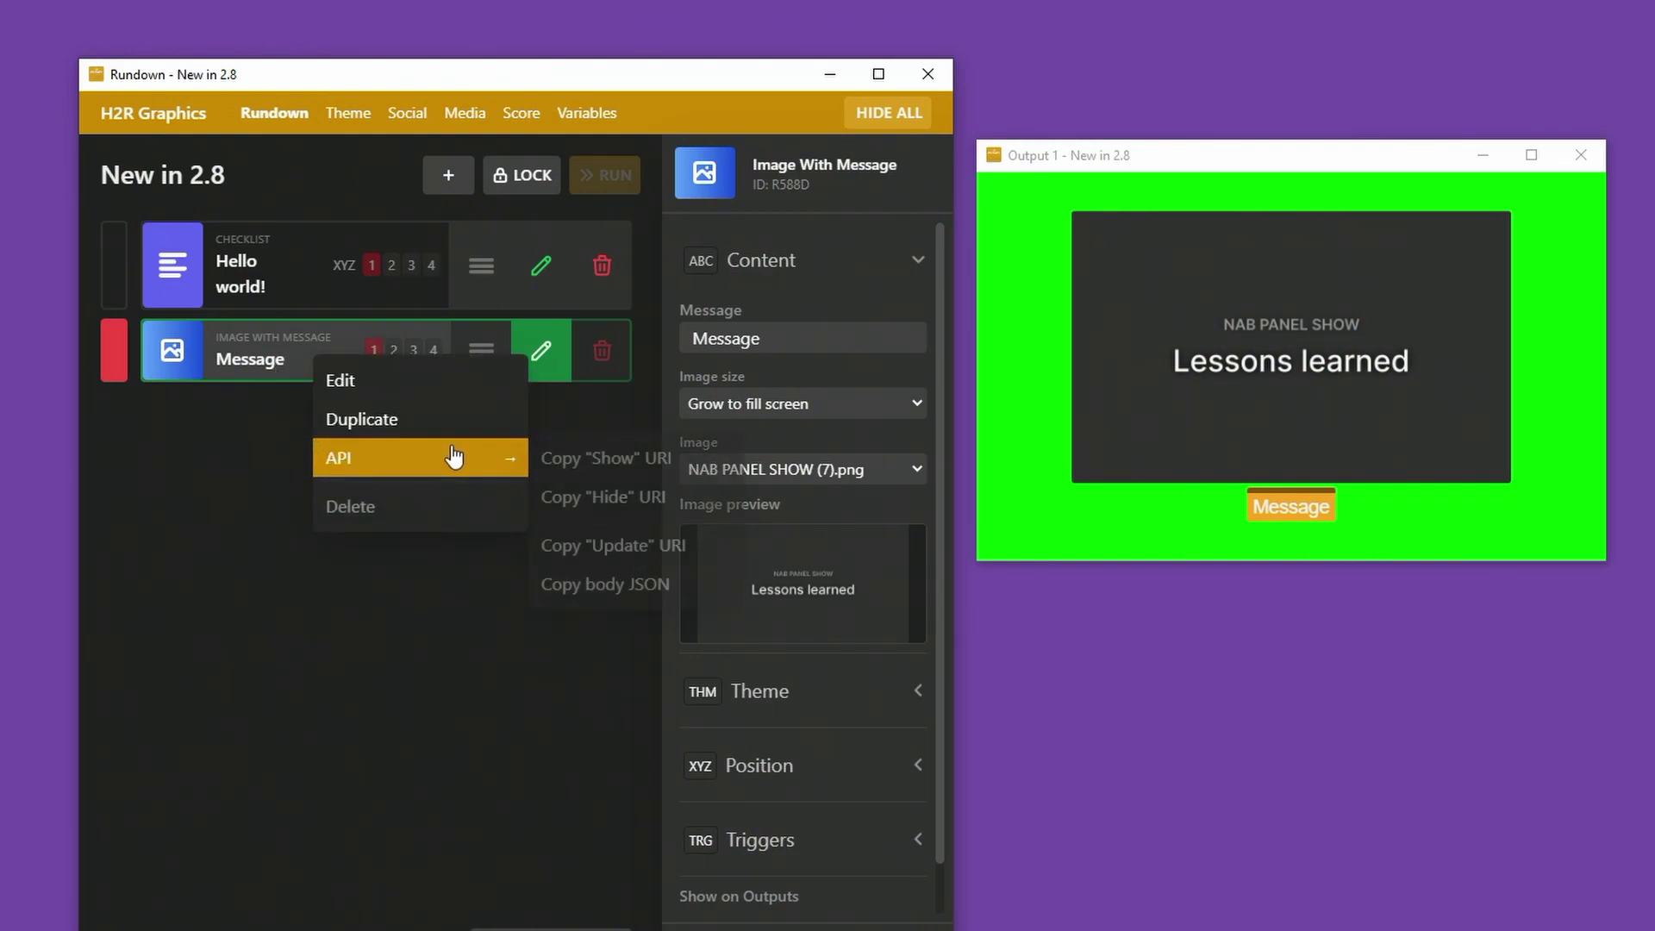
left_click(425, 420)
left_click(545, 398)
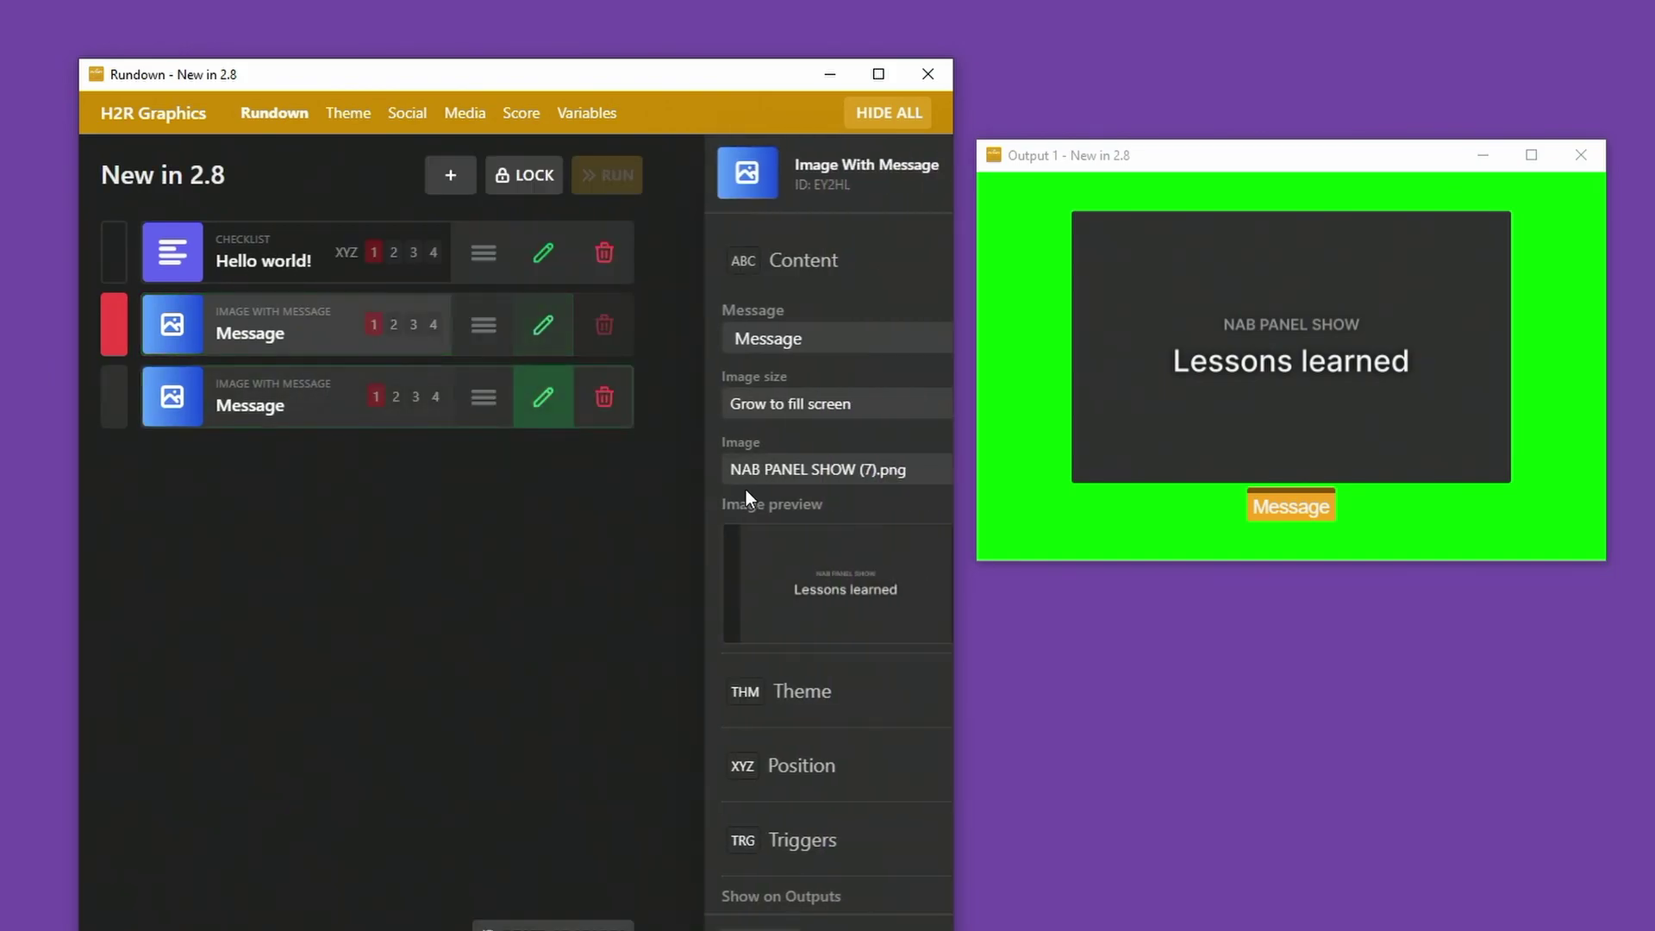
left_click(779, 472)
left_click(781, 543)
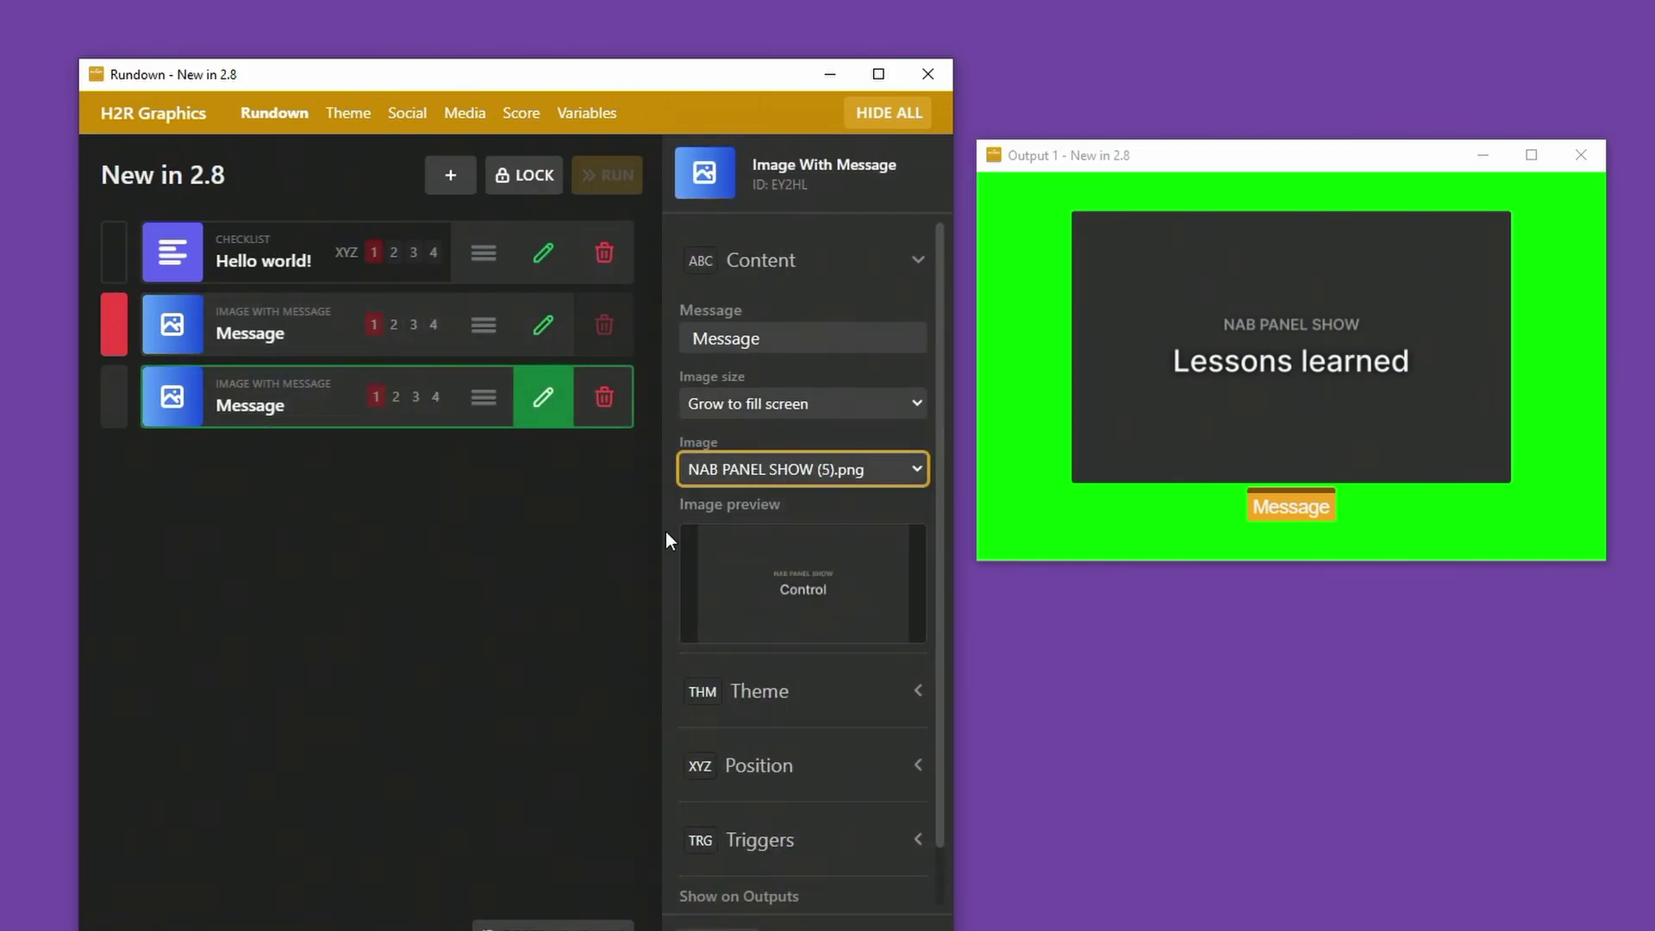
left_click(121, 333)
left_click(612, 170)
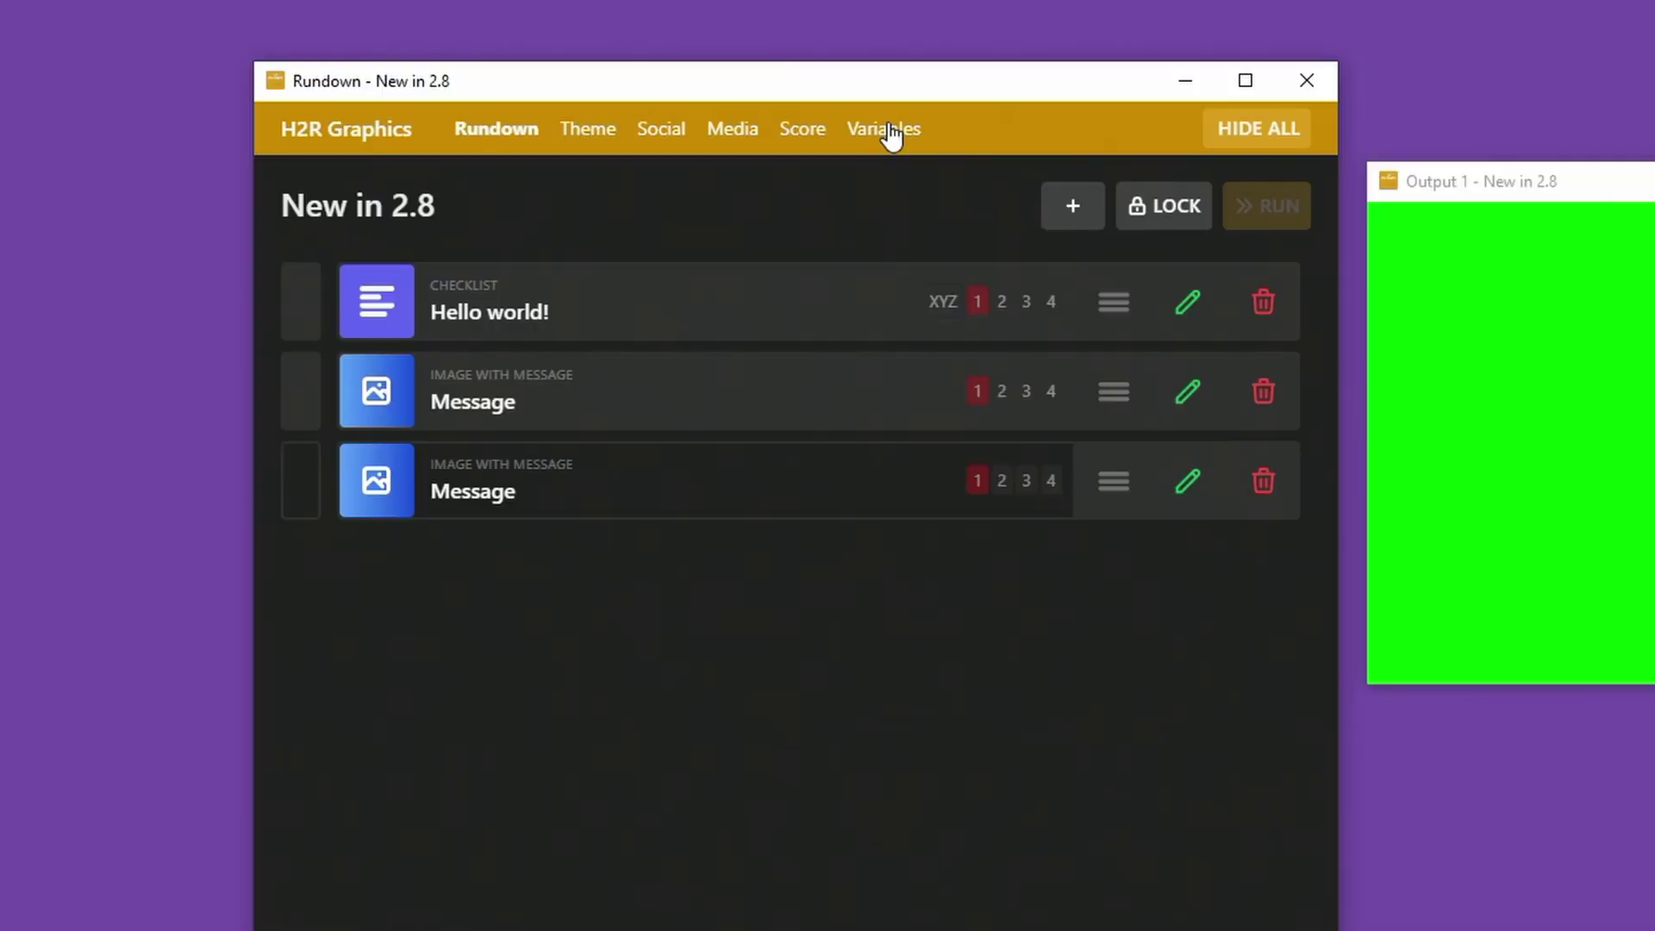
Create List 1 and enter a person's name and company Here to Record in row 2
left_click(593, 118)
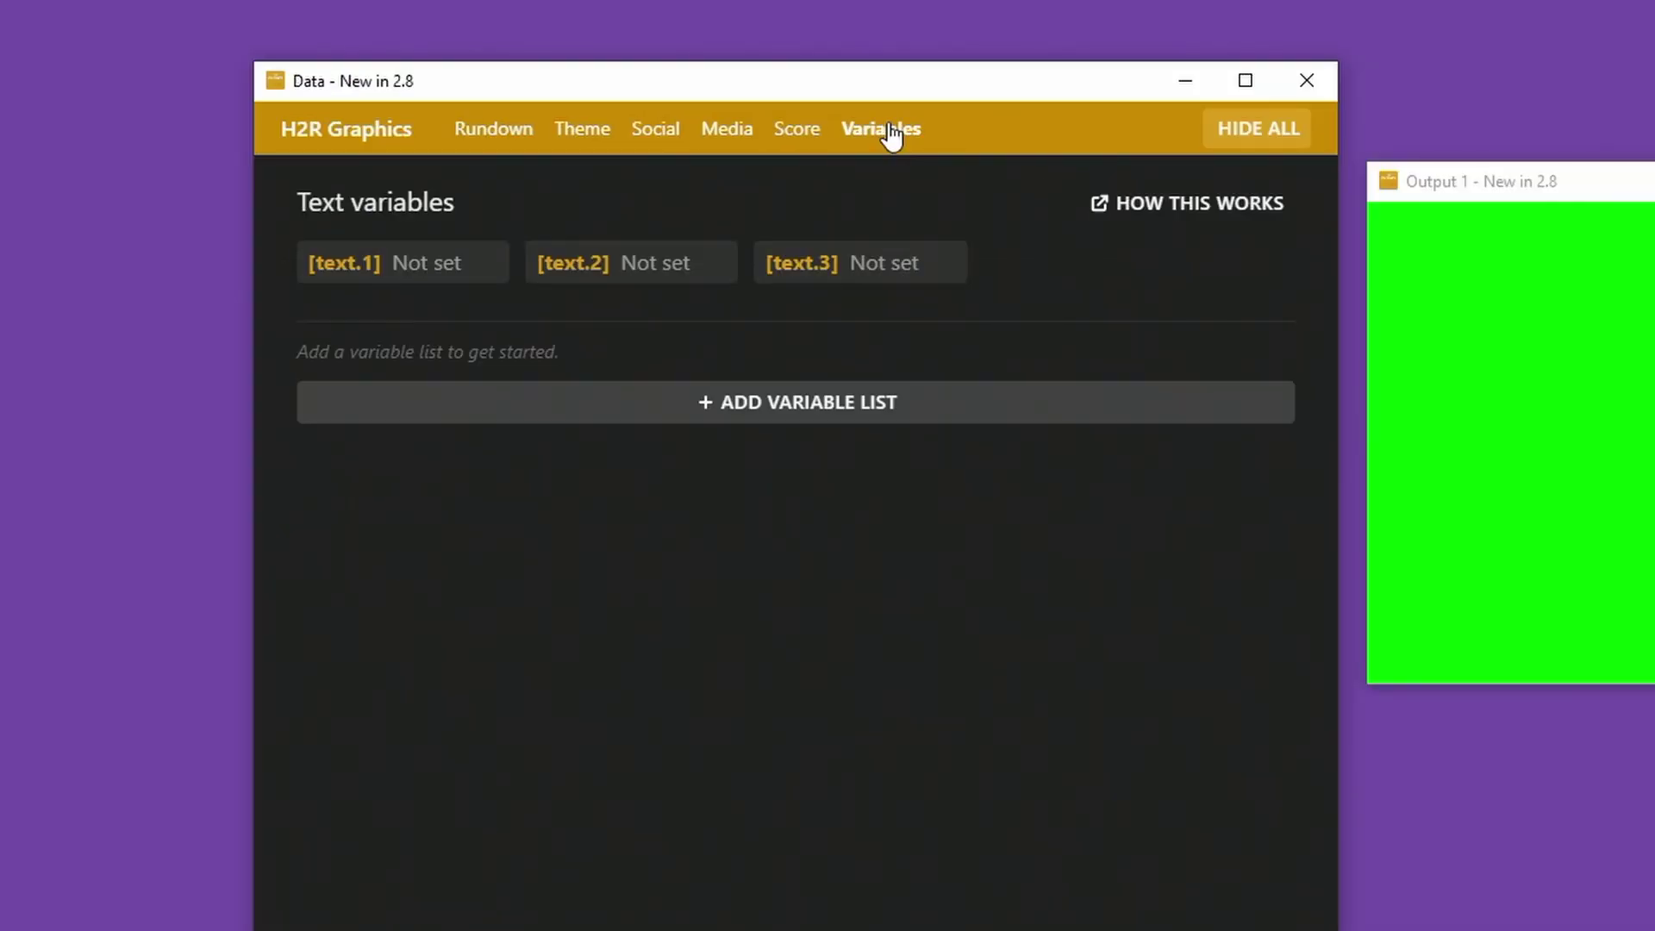
left_click(758, 419)
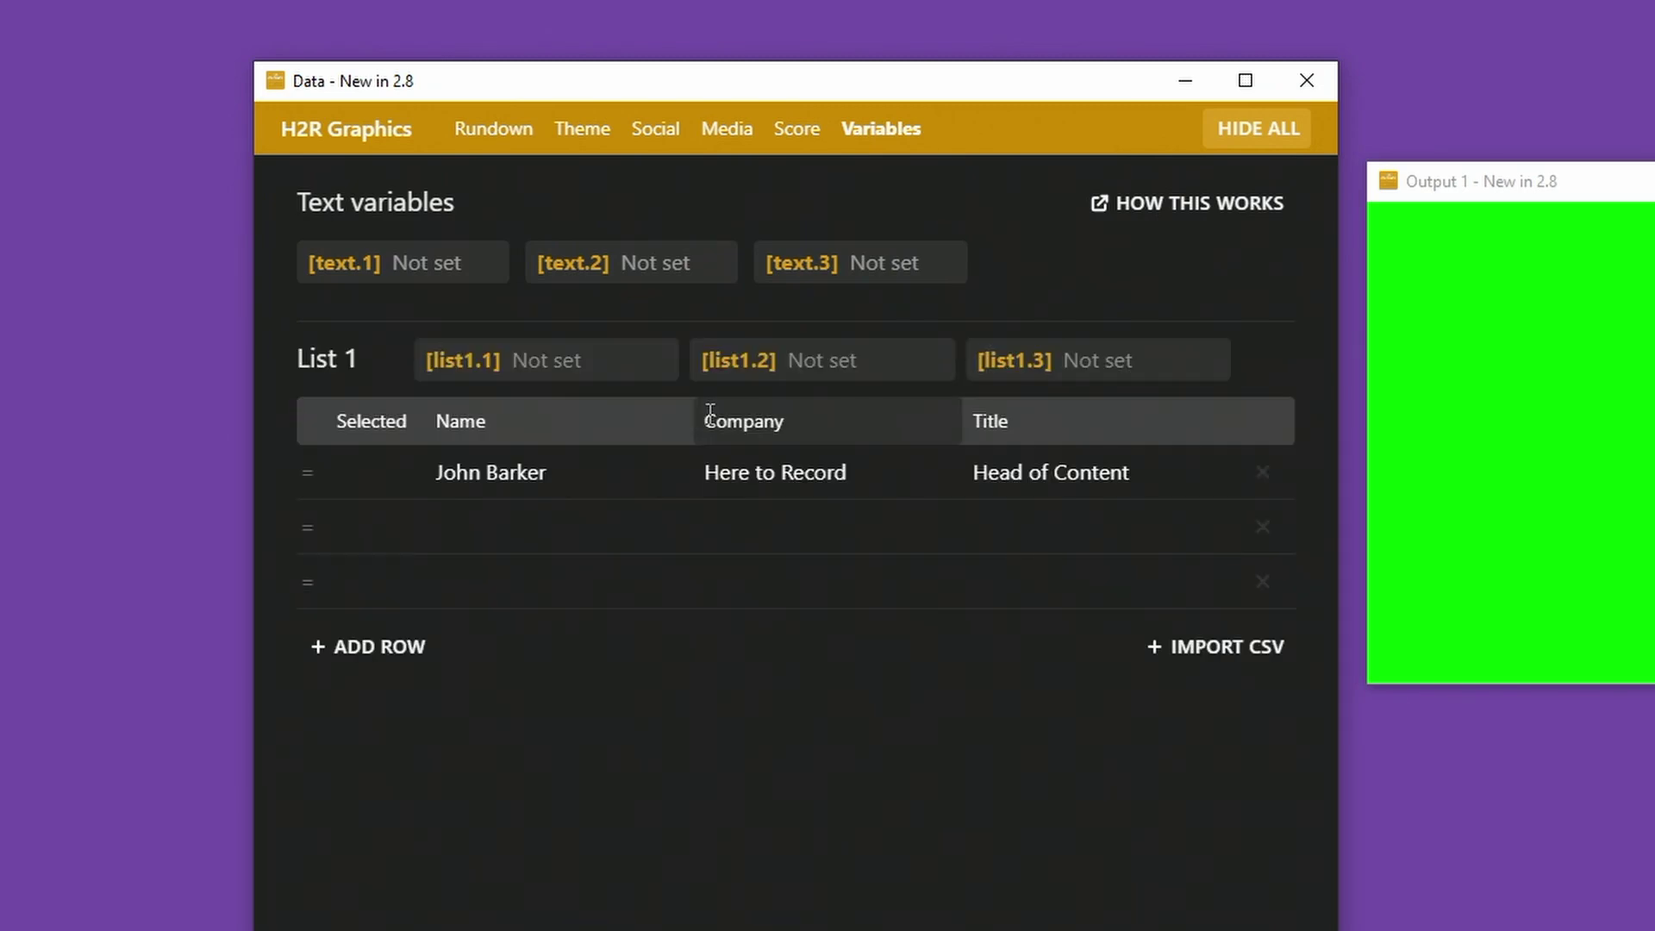
left_click(511, 529)
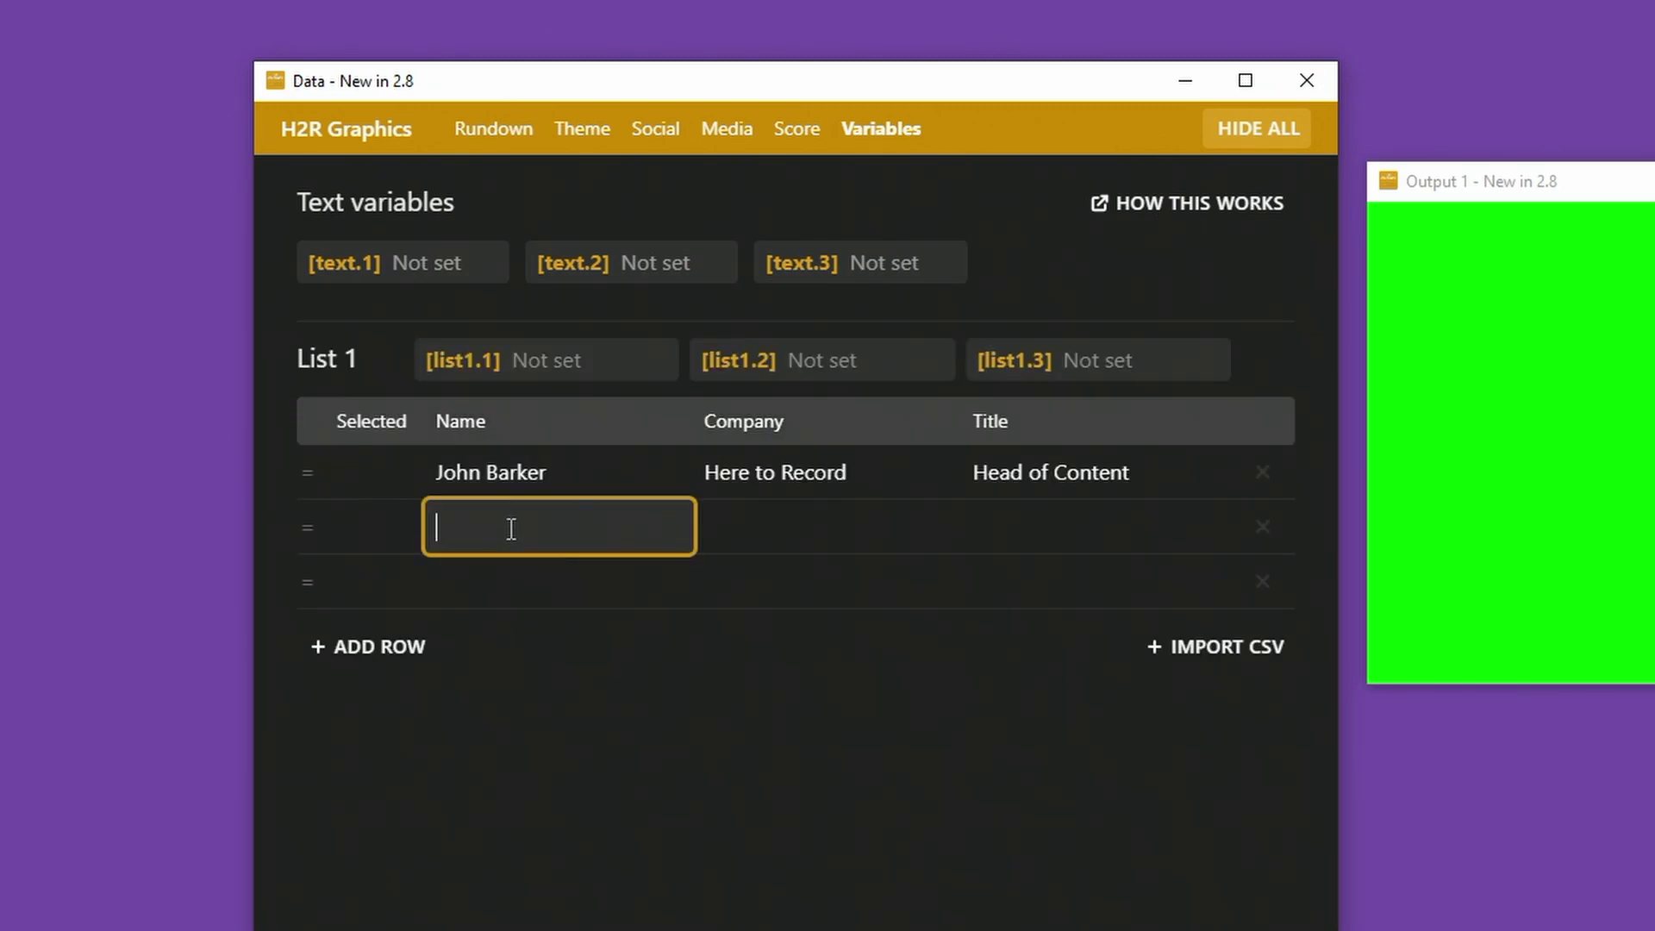
key("Tab")
type("Ger")
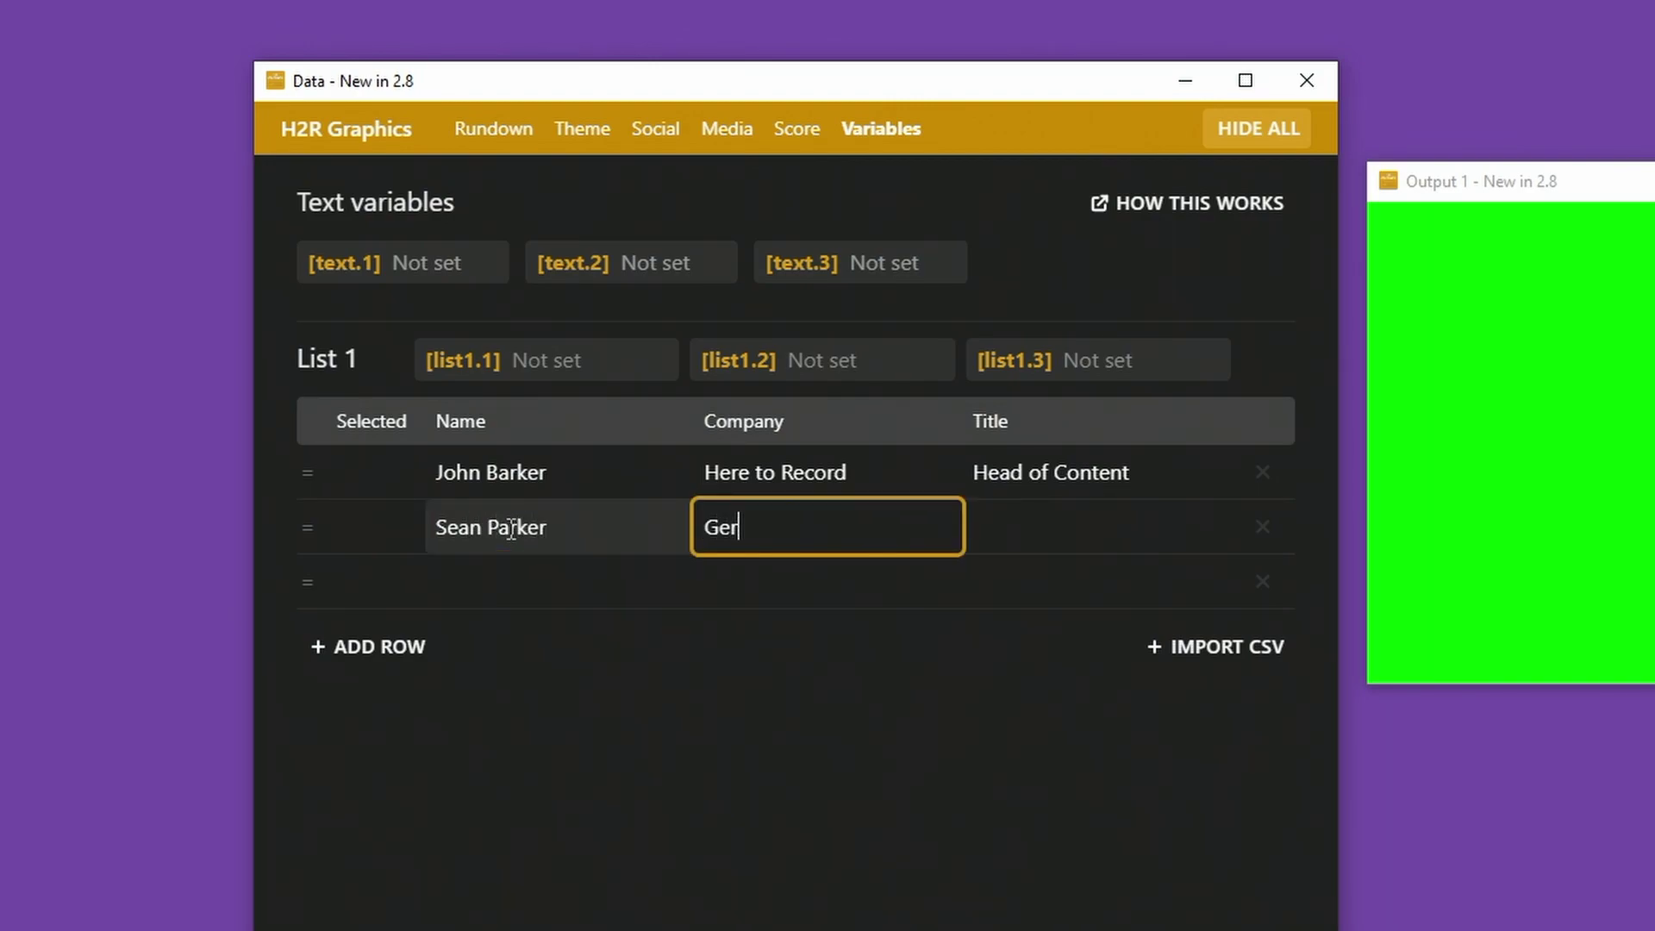
type("Here to Record")
key("Tab")
left_click(842, 726)
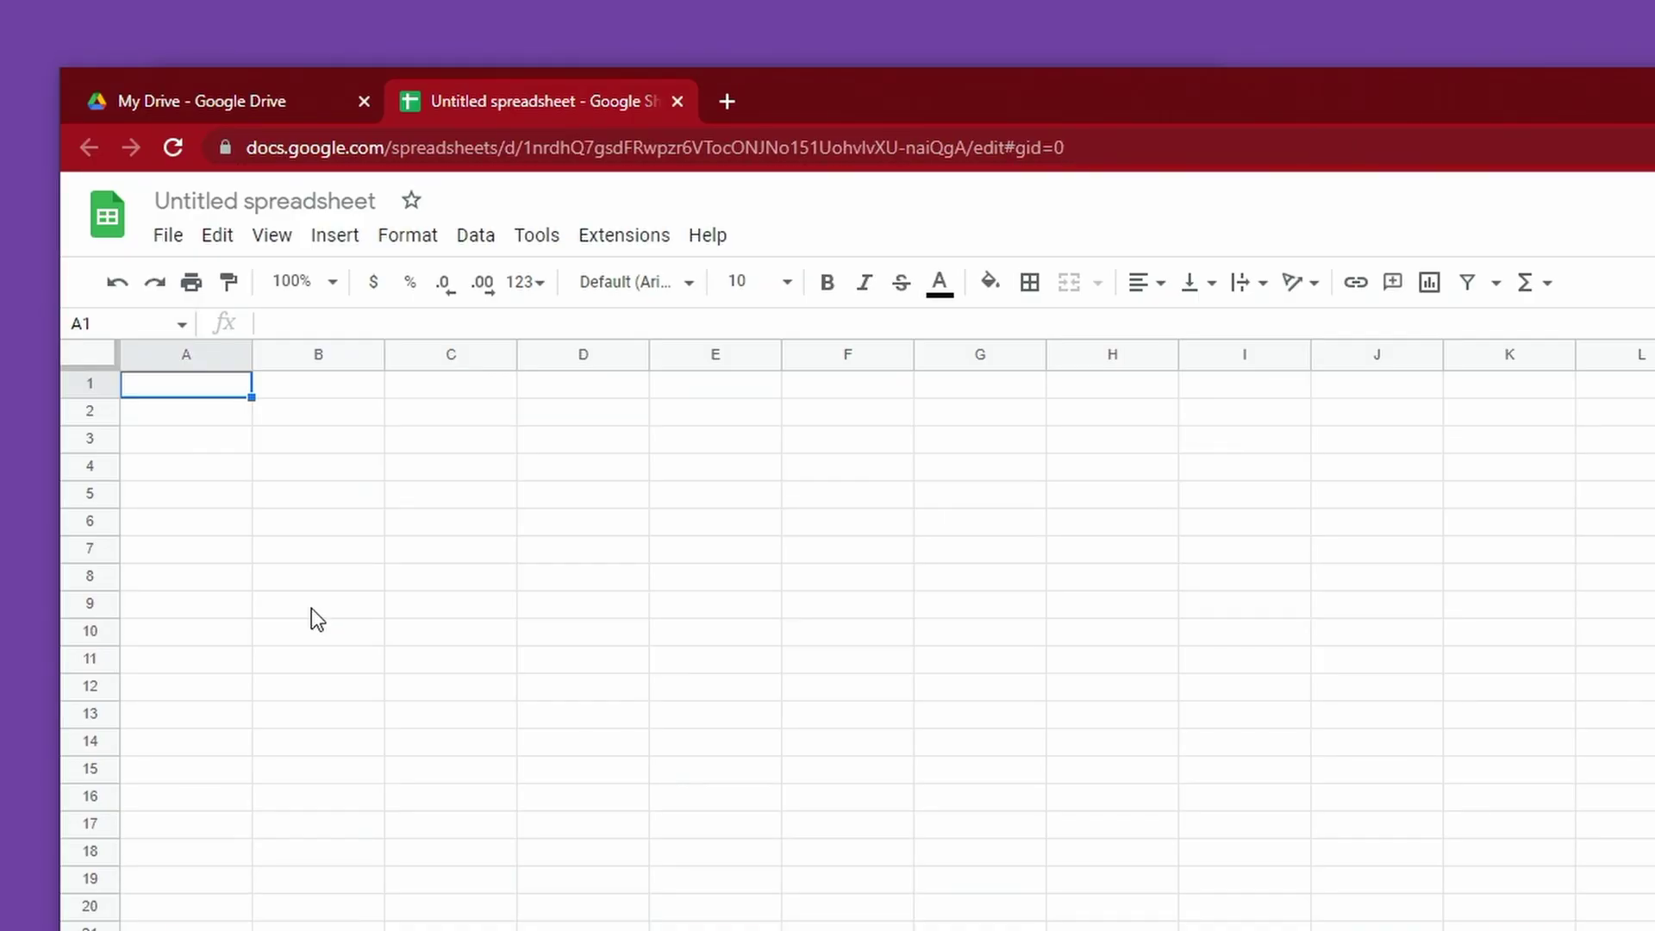
Enter TITLE and NAME headers and a CEO row with its person's name
type("TITLE")
key("Tab")
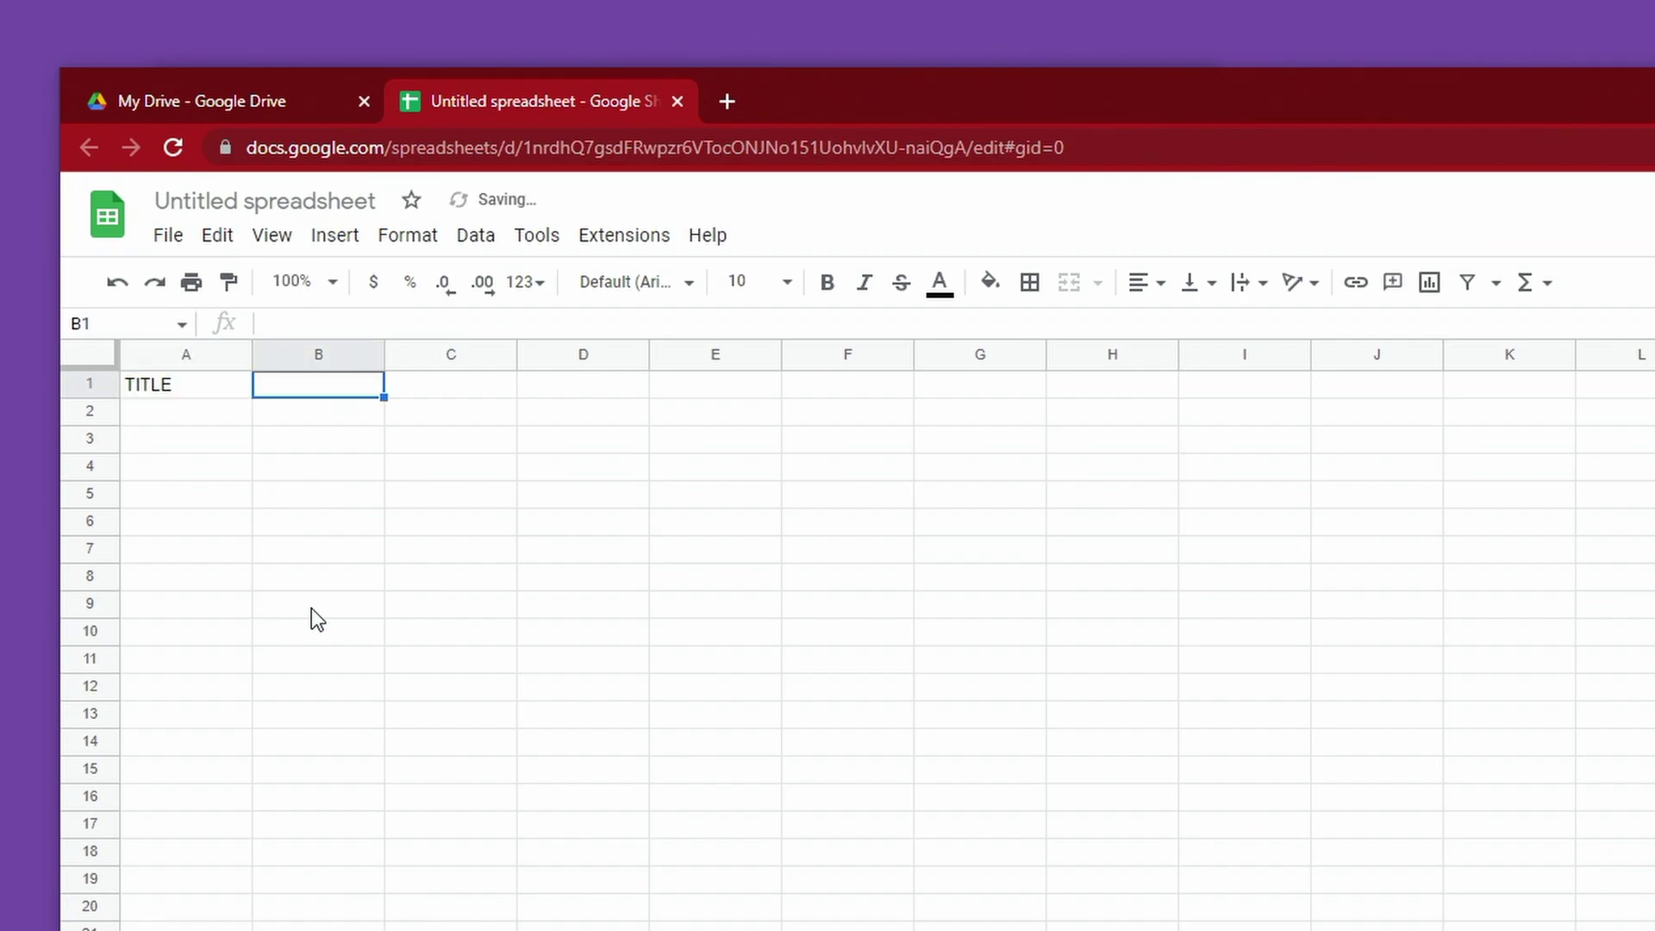
type("NAME")
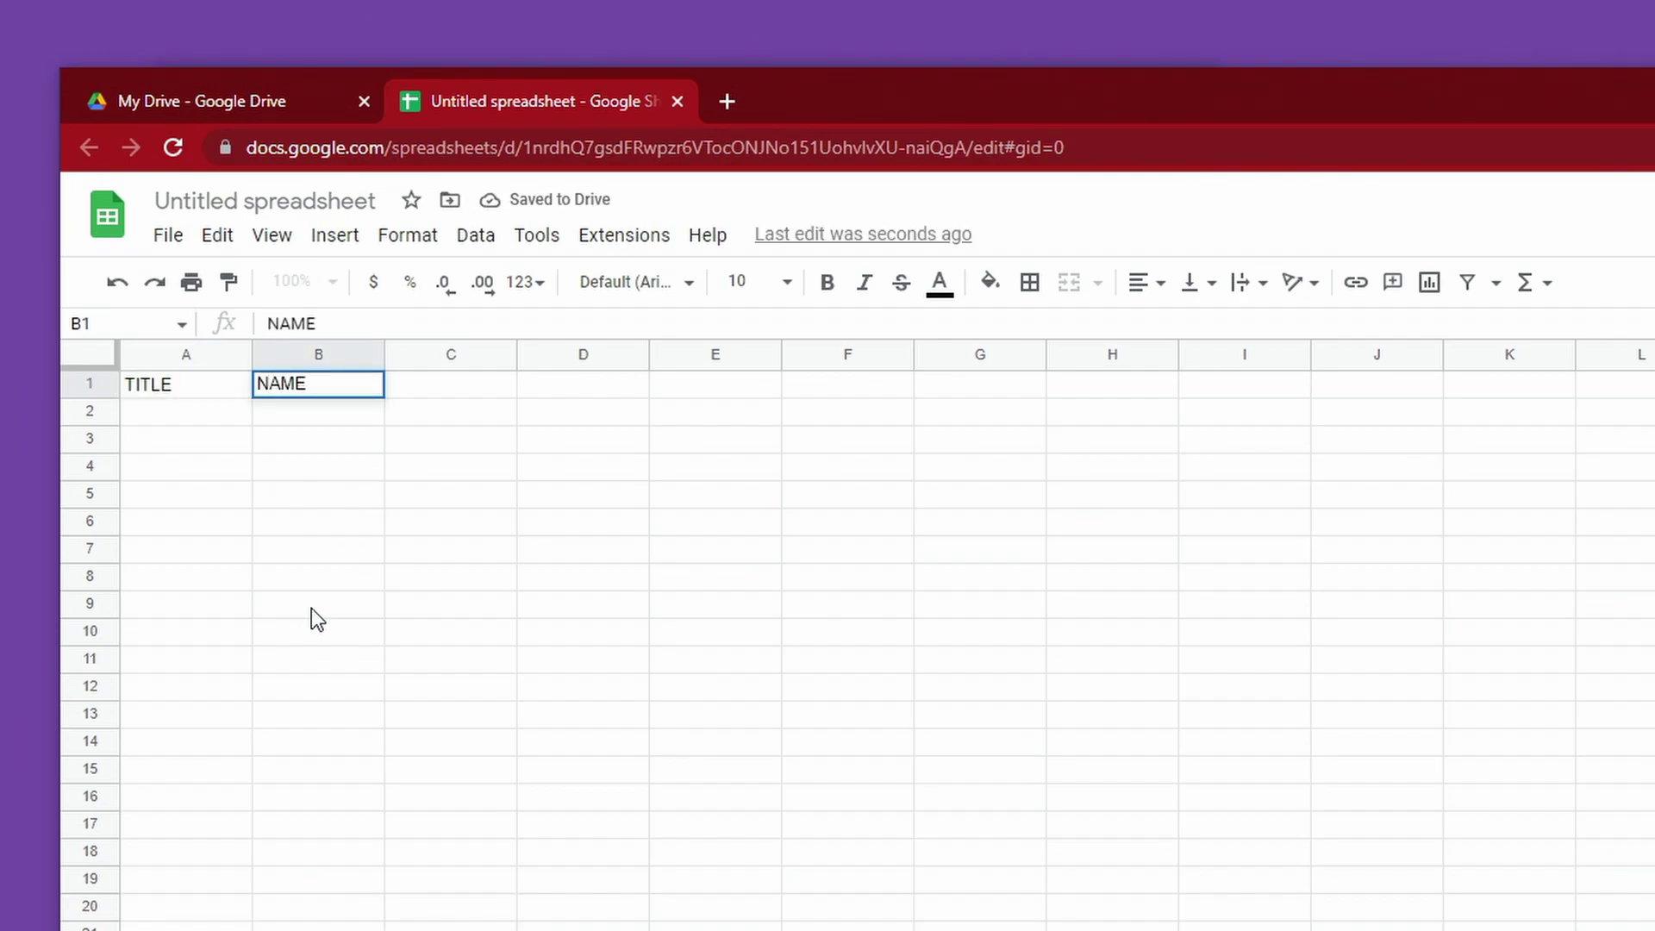
key("Return")
key("Return")
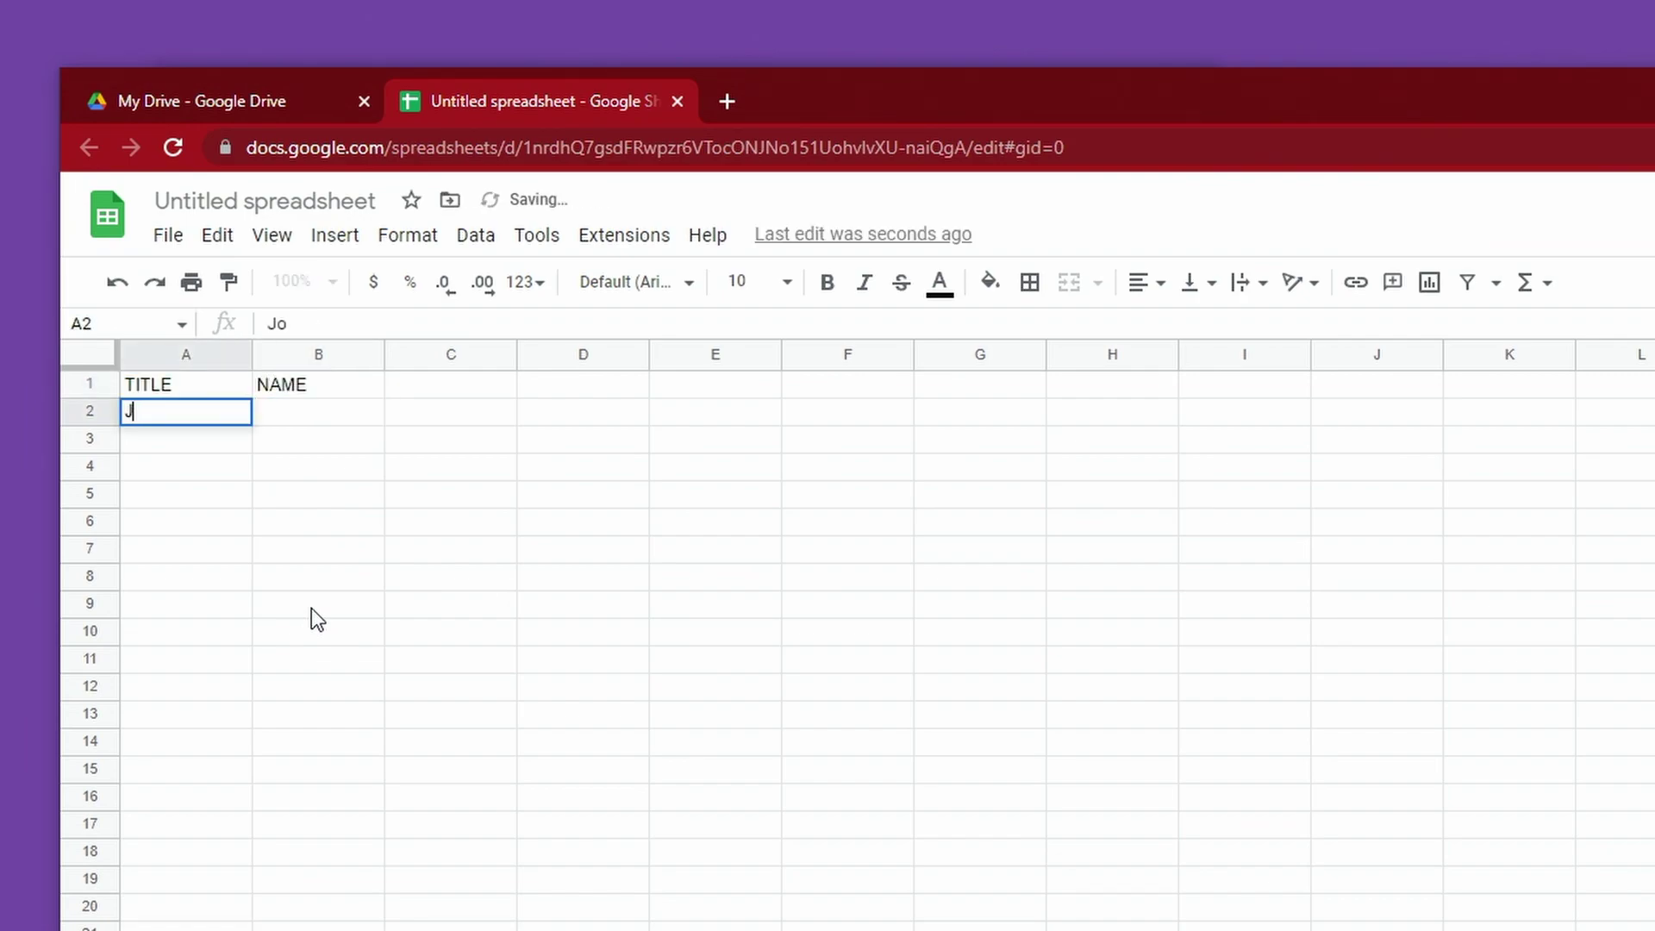
type("CEO")
key("Tab")
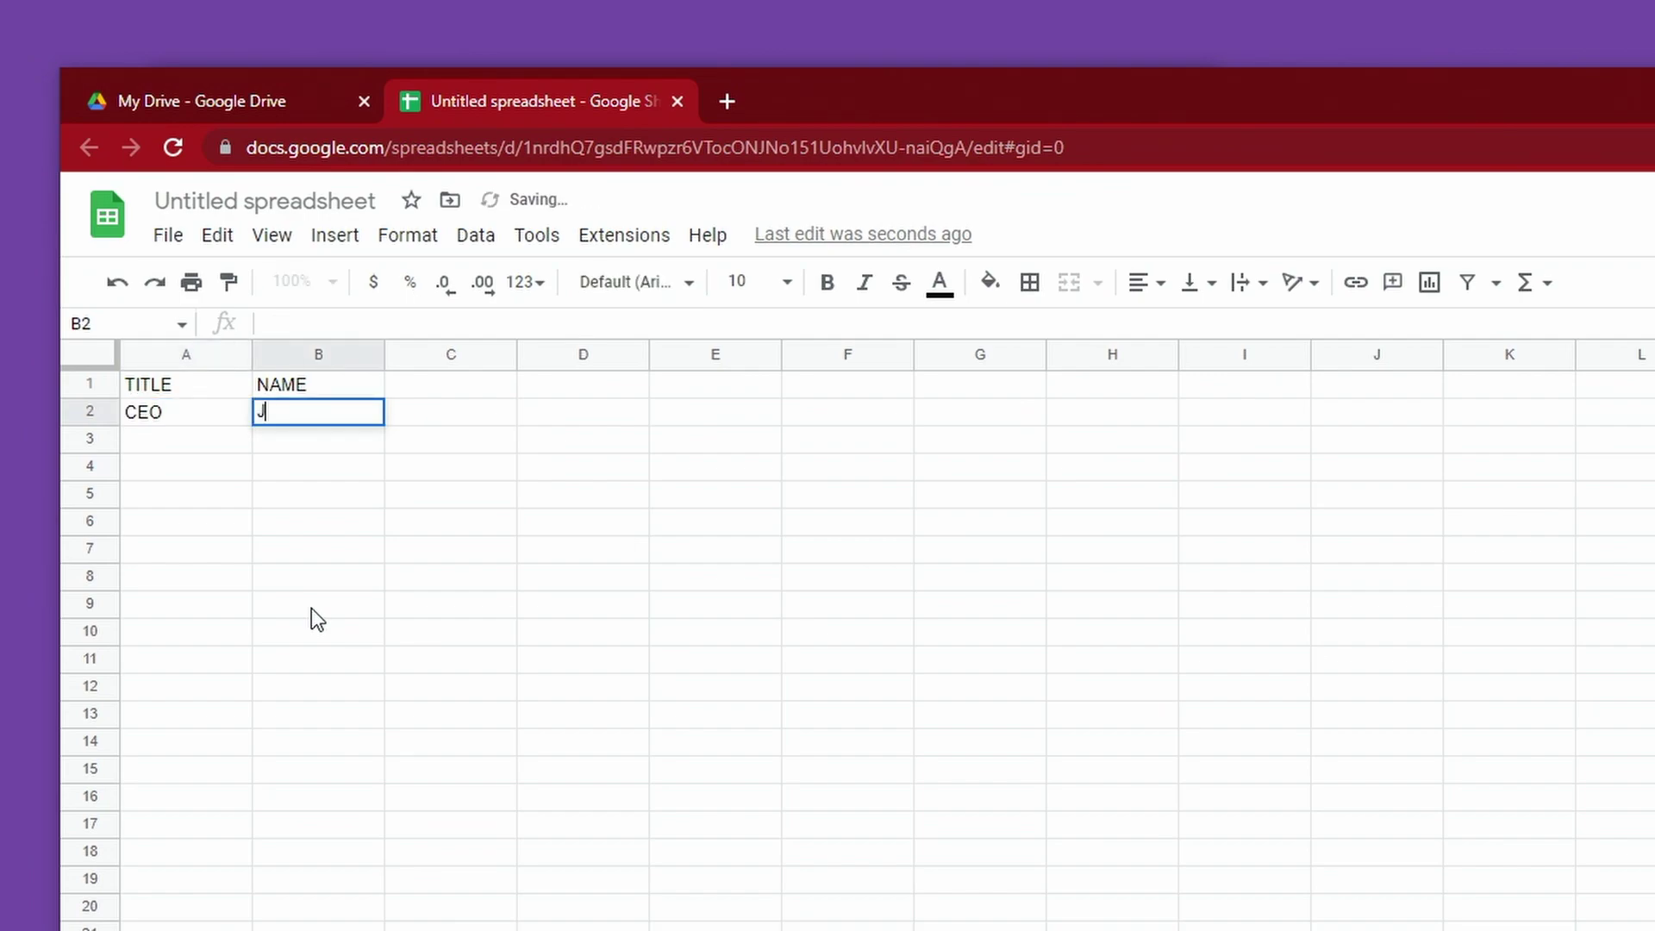
type("JOhn")
key("BackSpace")
key("BackSpace")
key("BackSpace")
type("ohn")
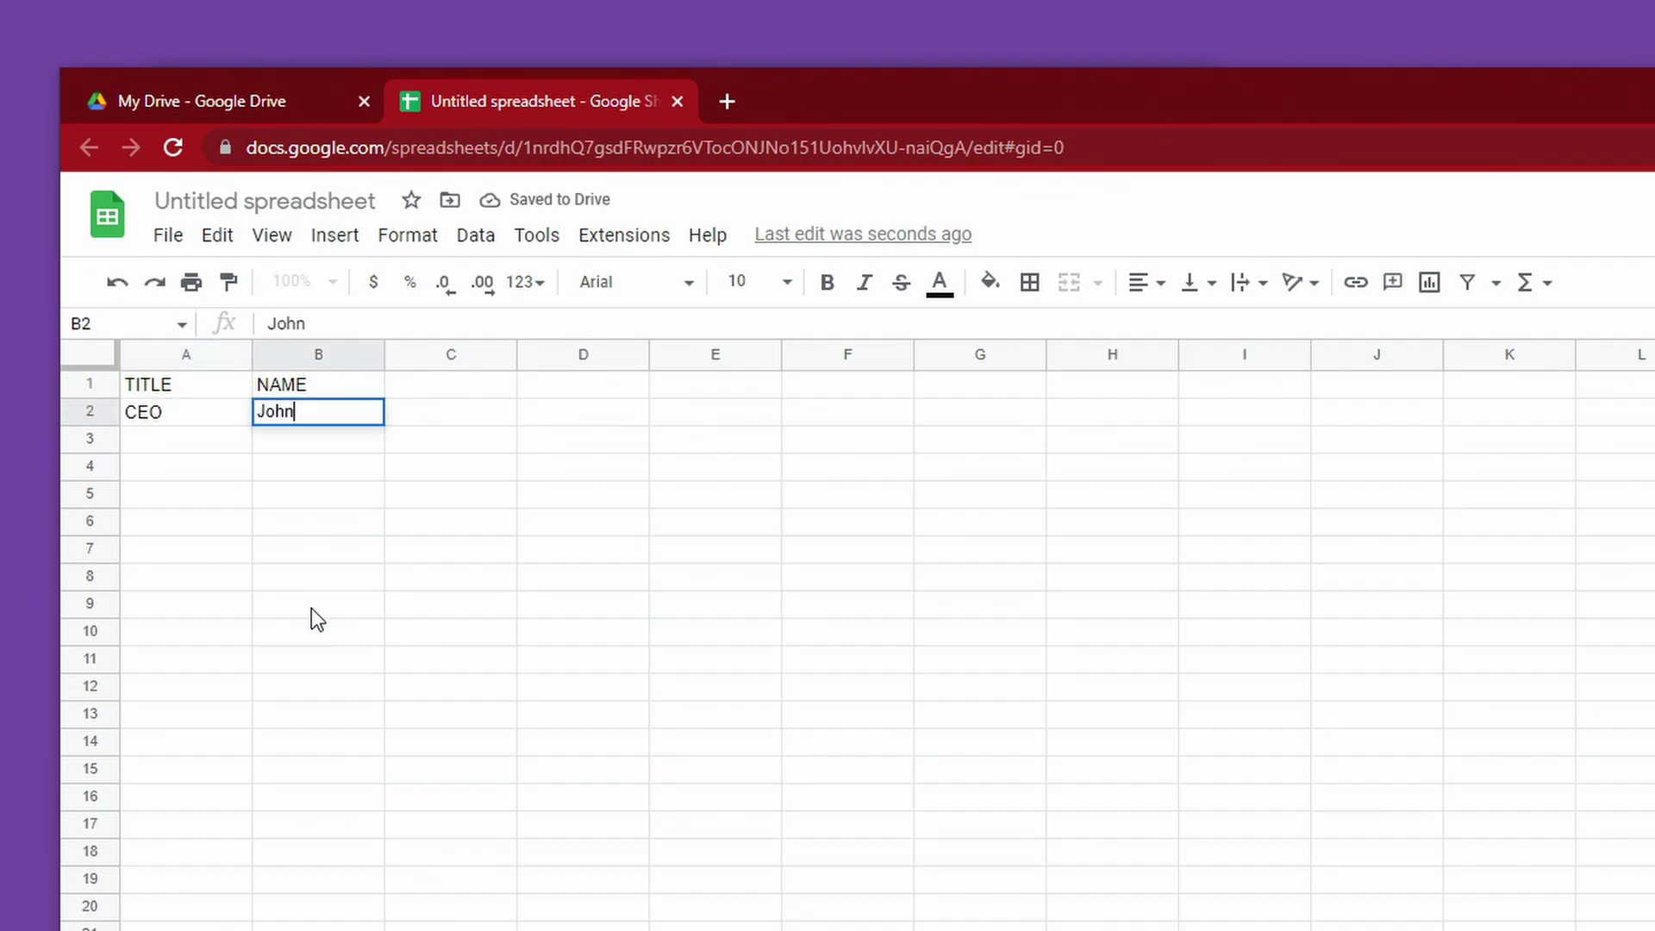
key("Return")
key("Left")
Add CTO and Intern rows, each with a person's name
type("CTO")
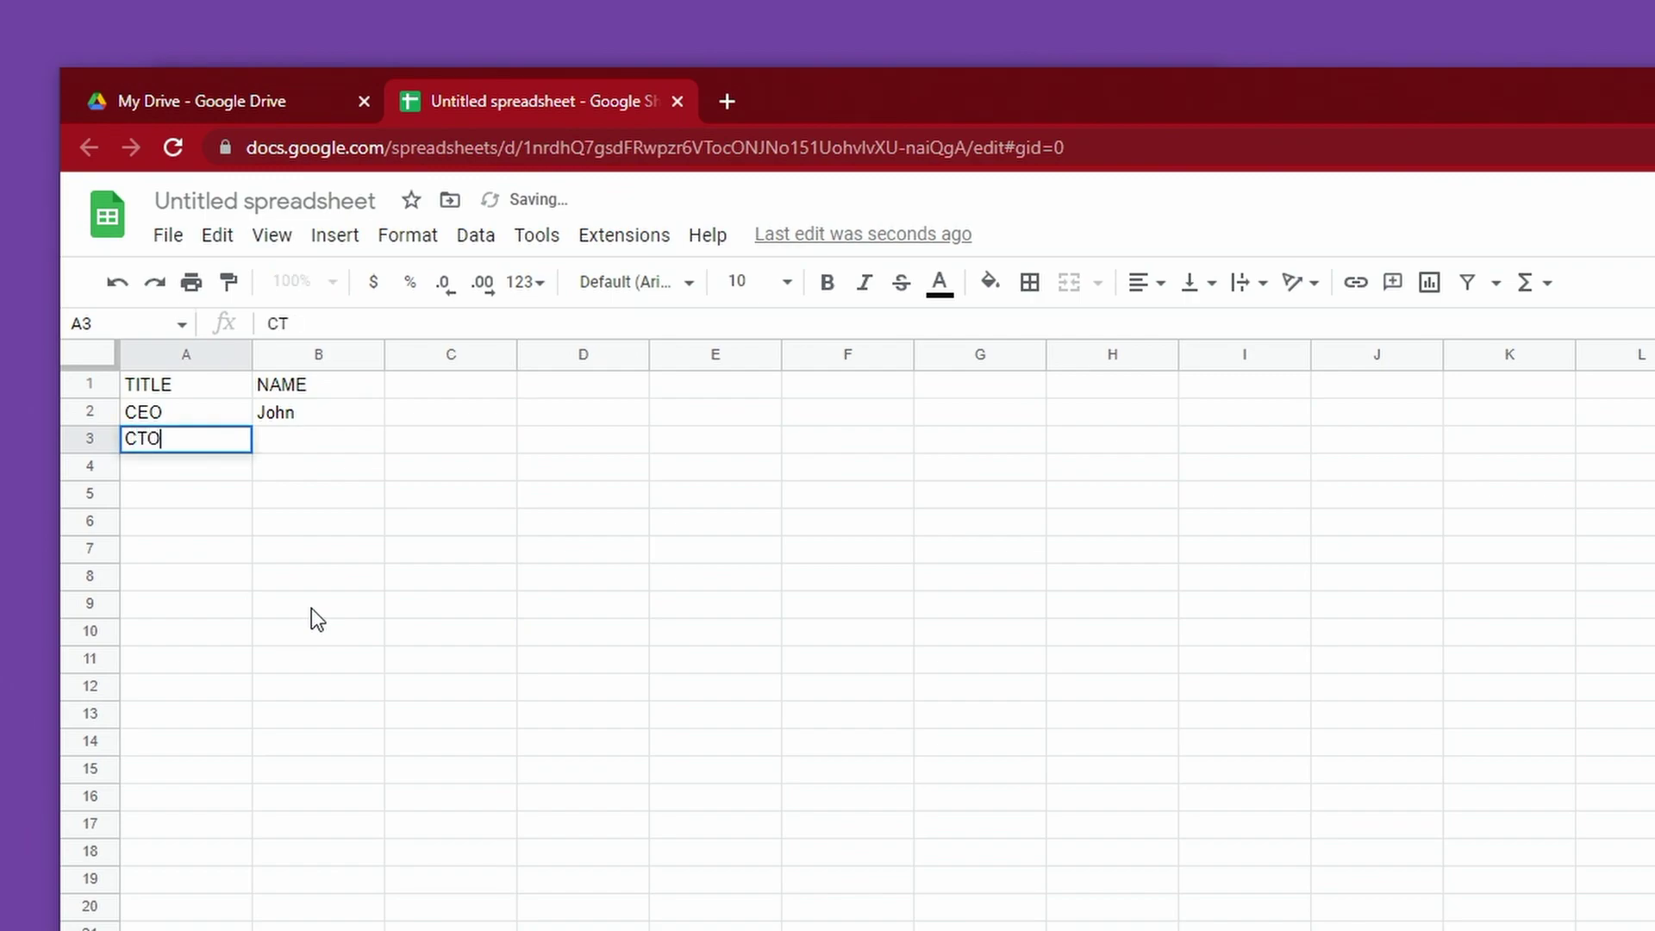
key("Tab")
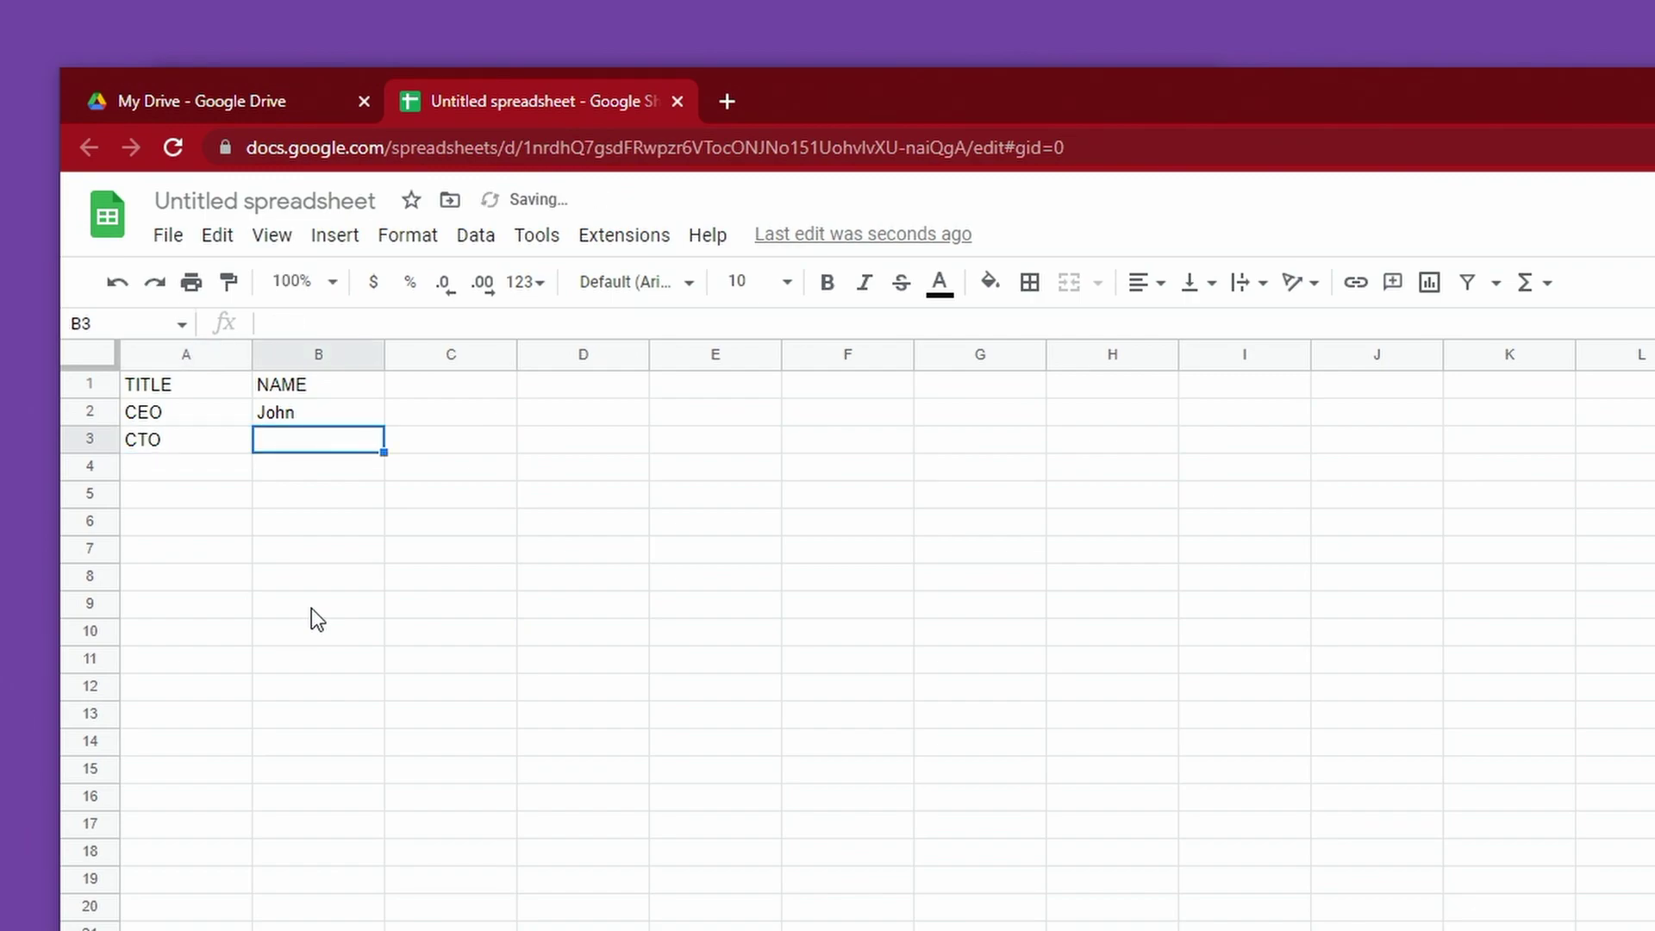
type("SEA")
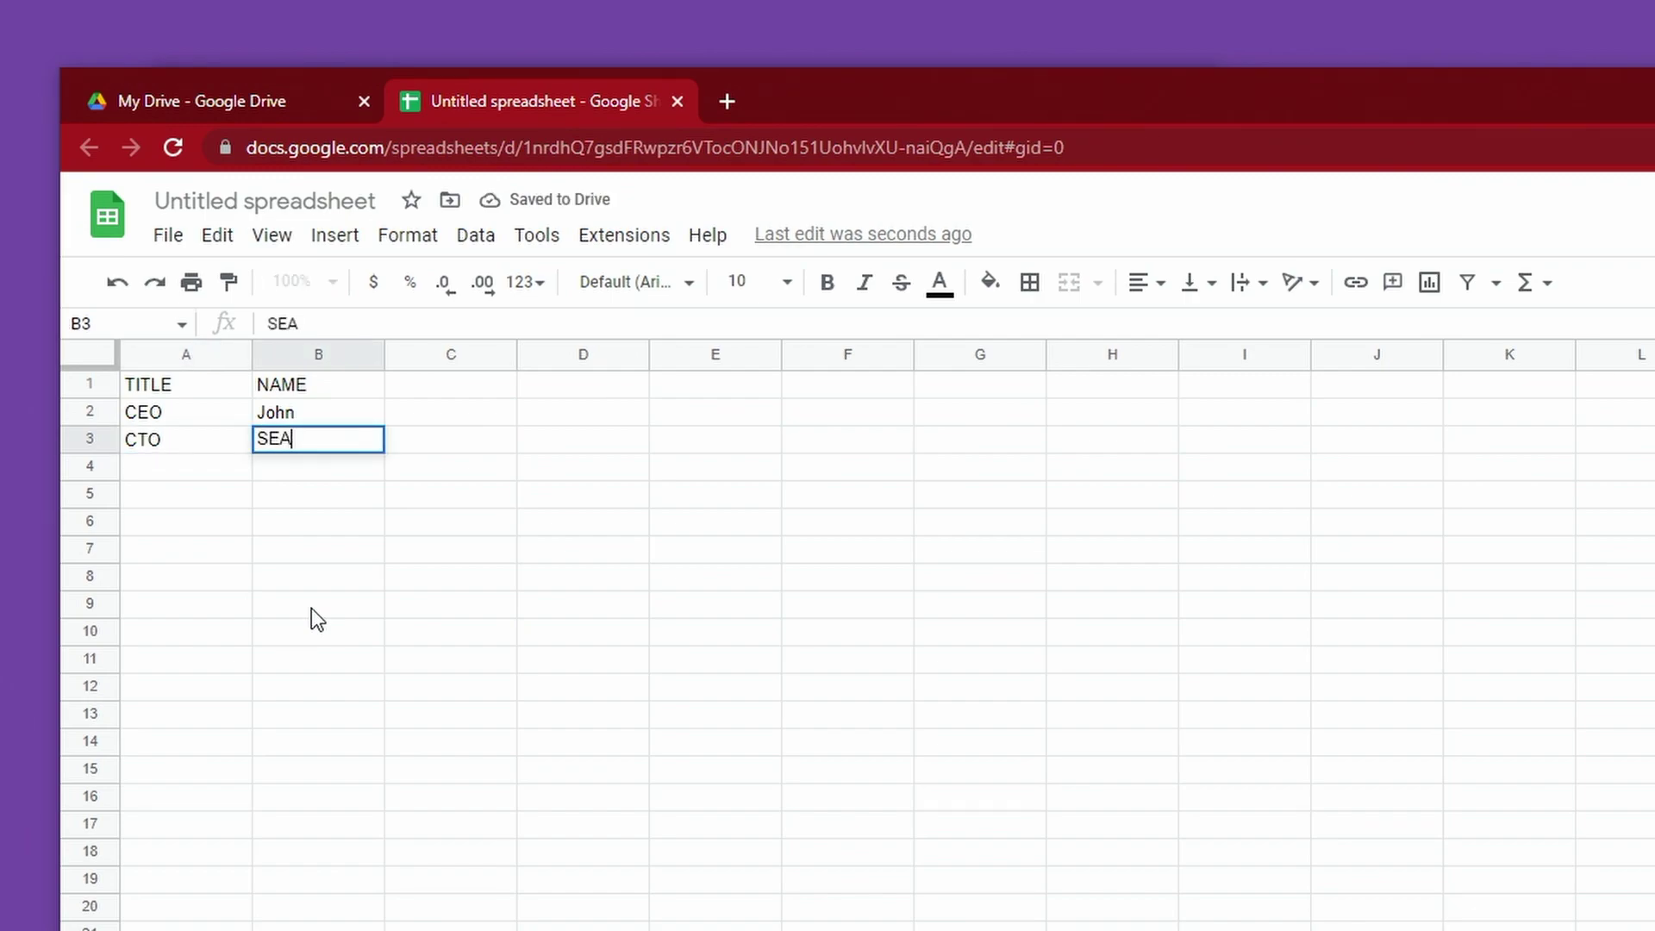
key("BackSpace")
key("BackSpace")
type("ean")
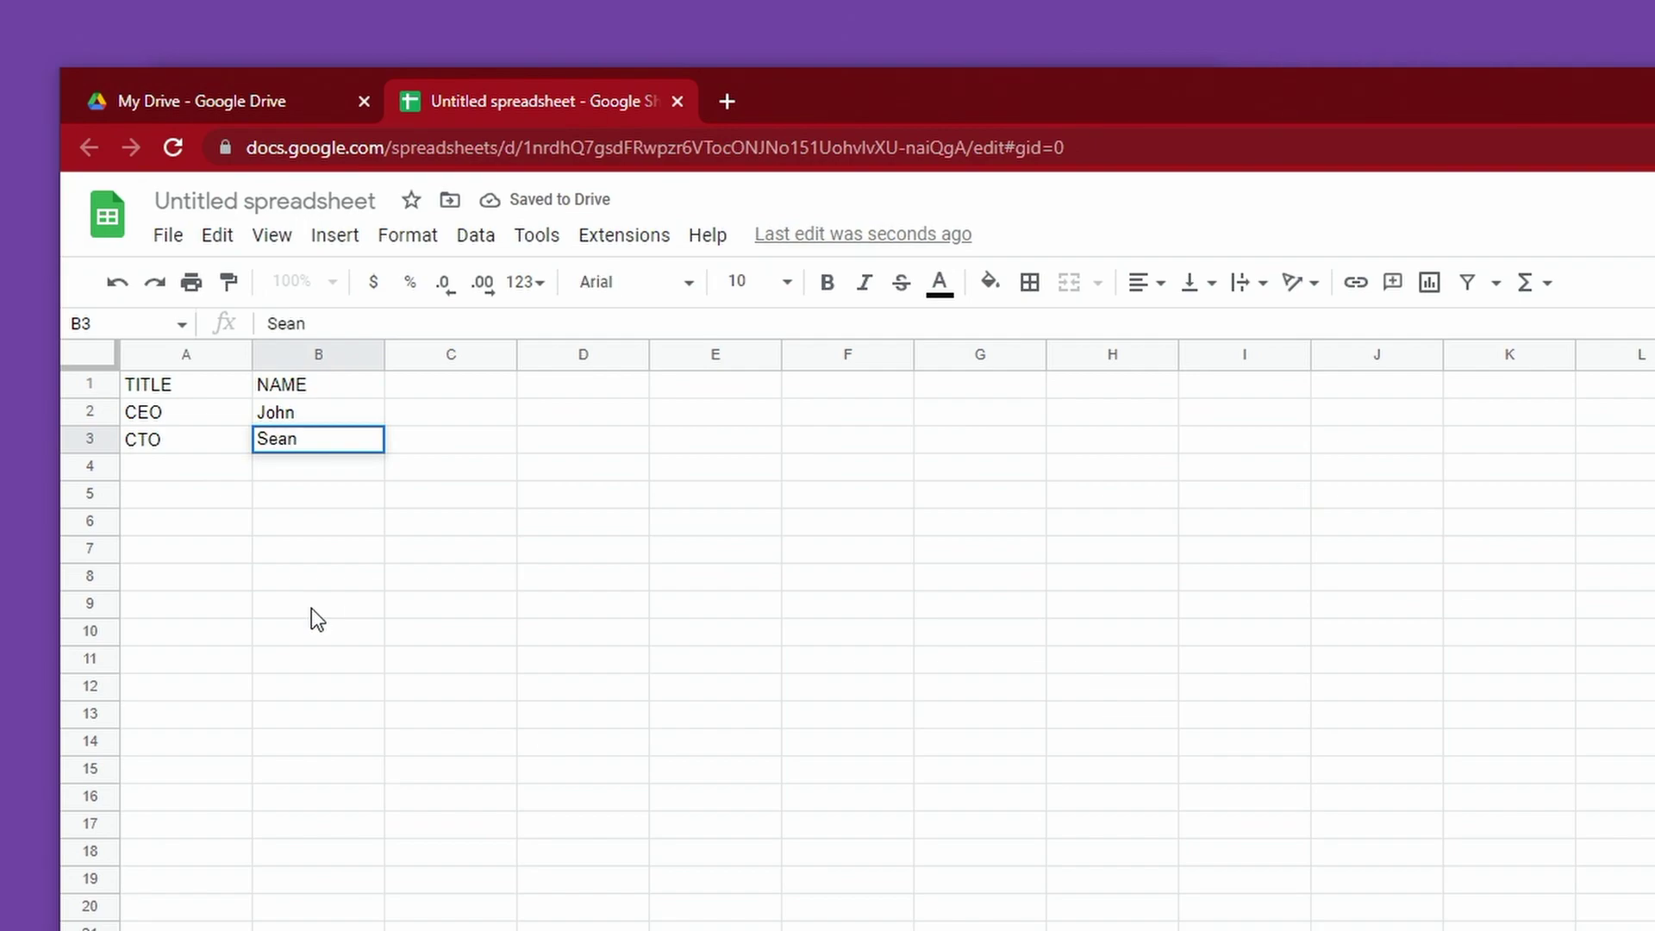
key("Return")
type("Intern")
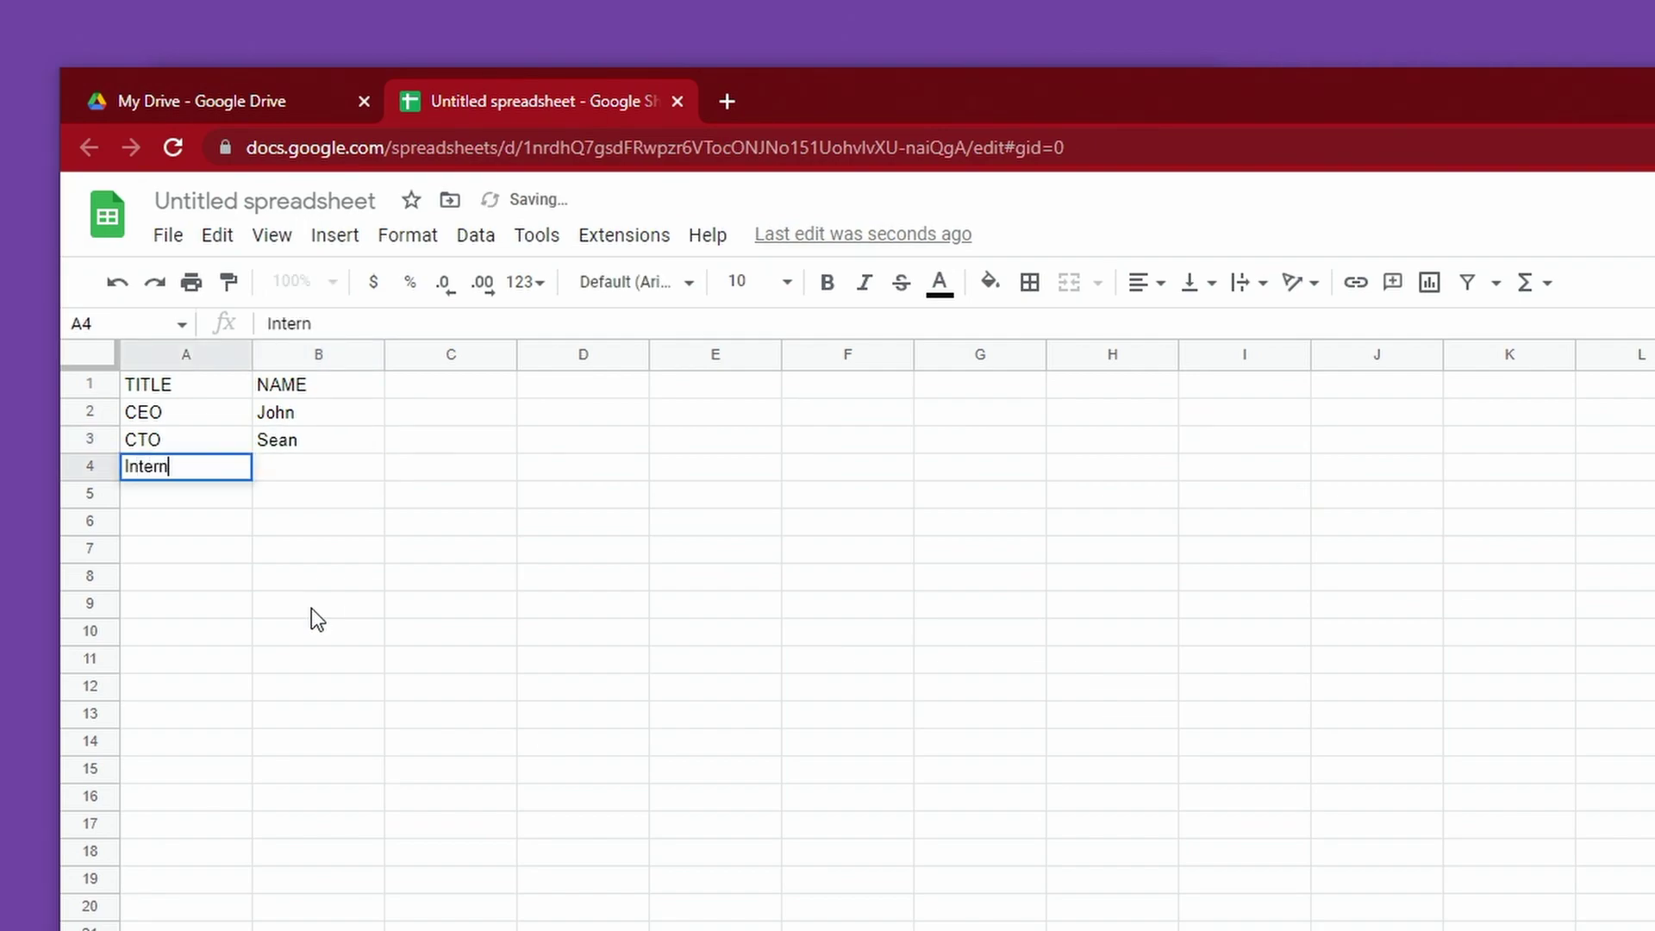
key("Tab")
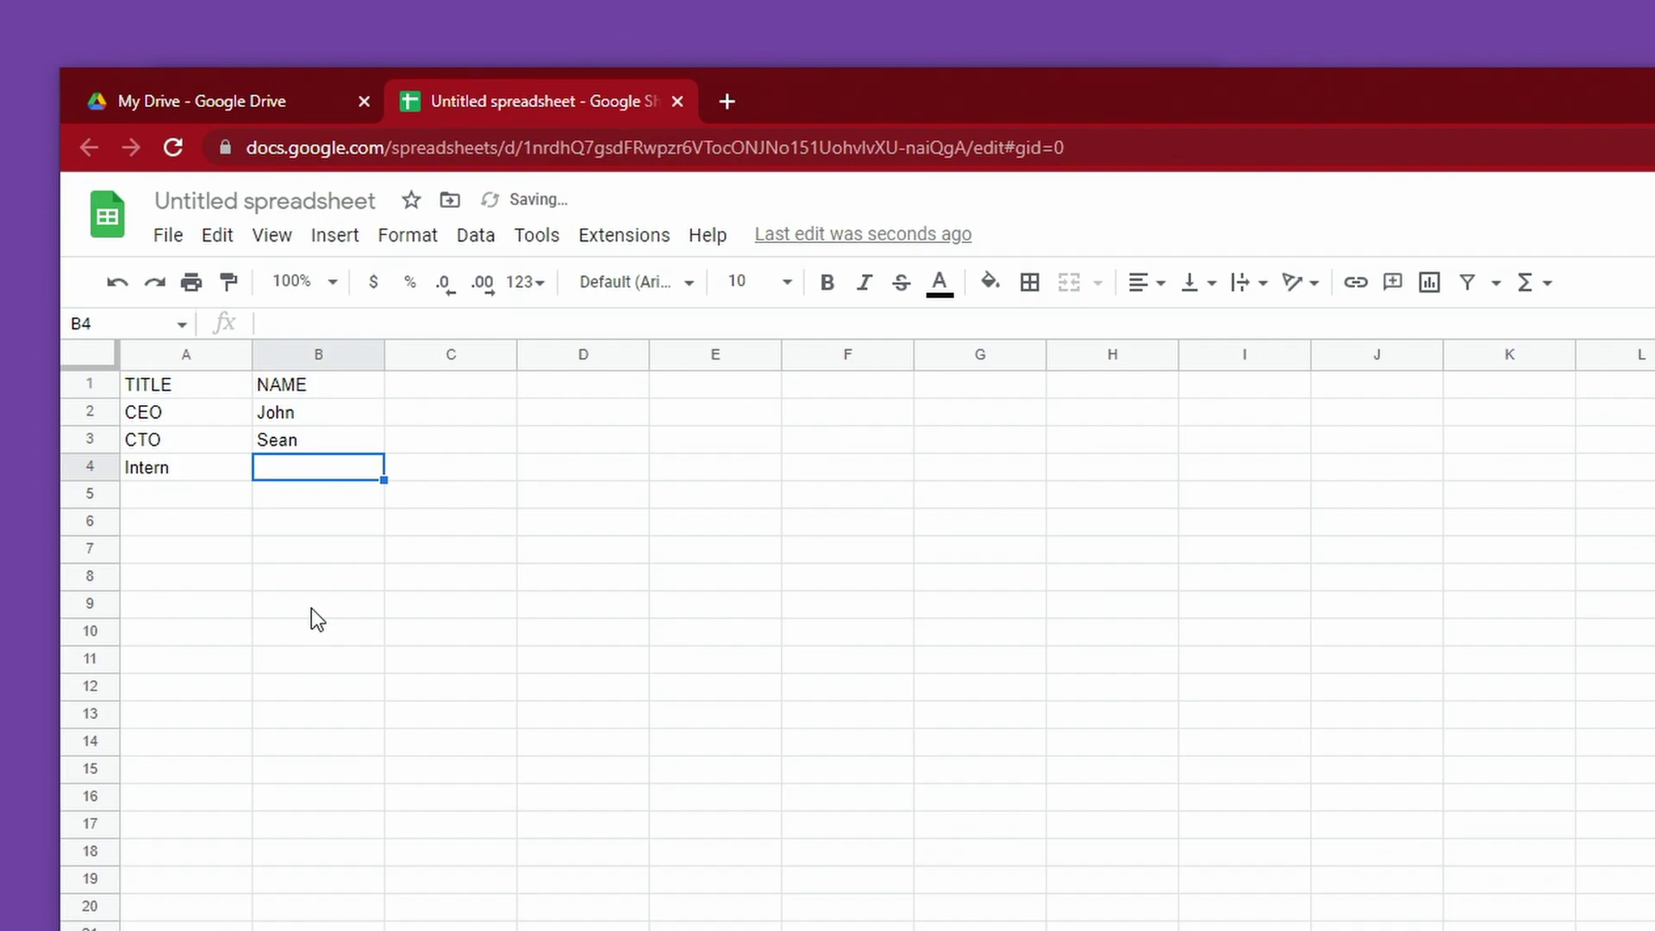
type("Jean")
left_click(606, 631)
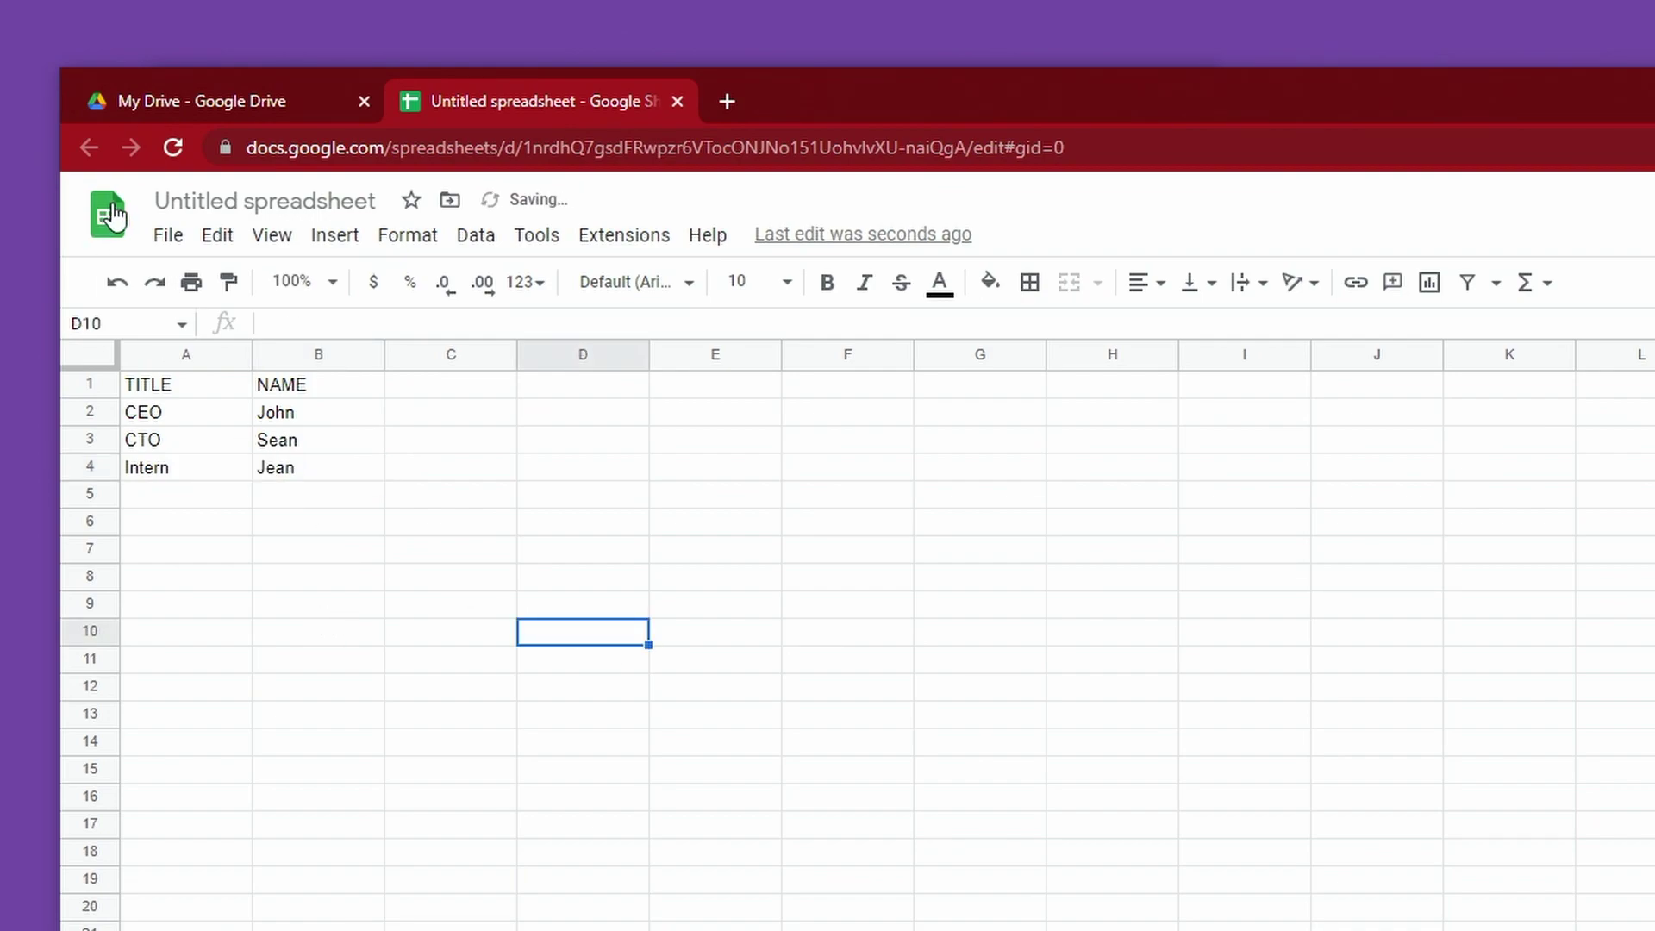
Download the sheet as a Comma Separated Values (.csv) file
left_click(168, 234)
mouse_move(374, 573)
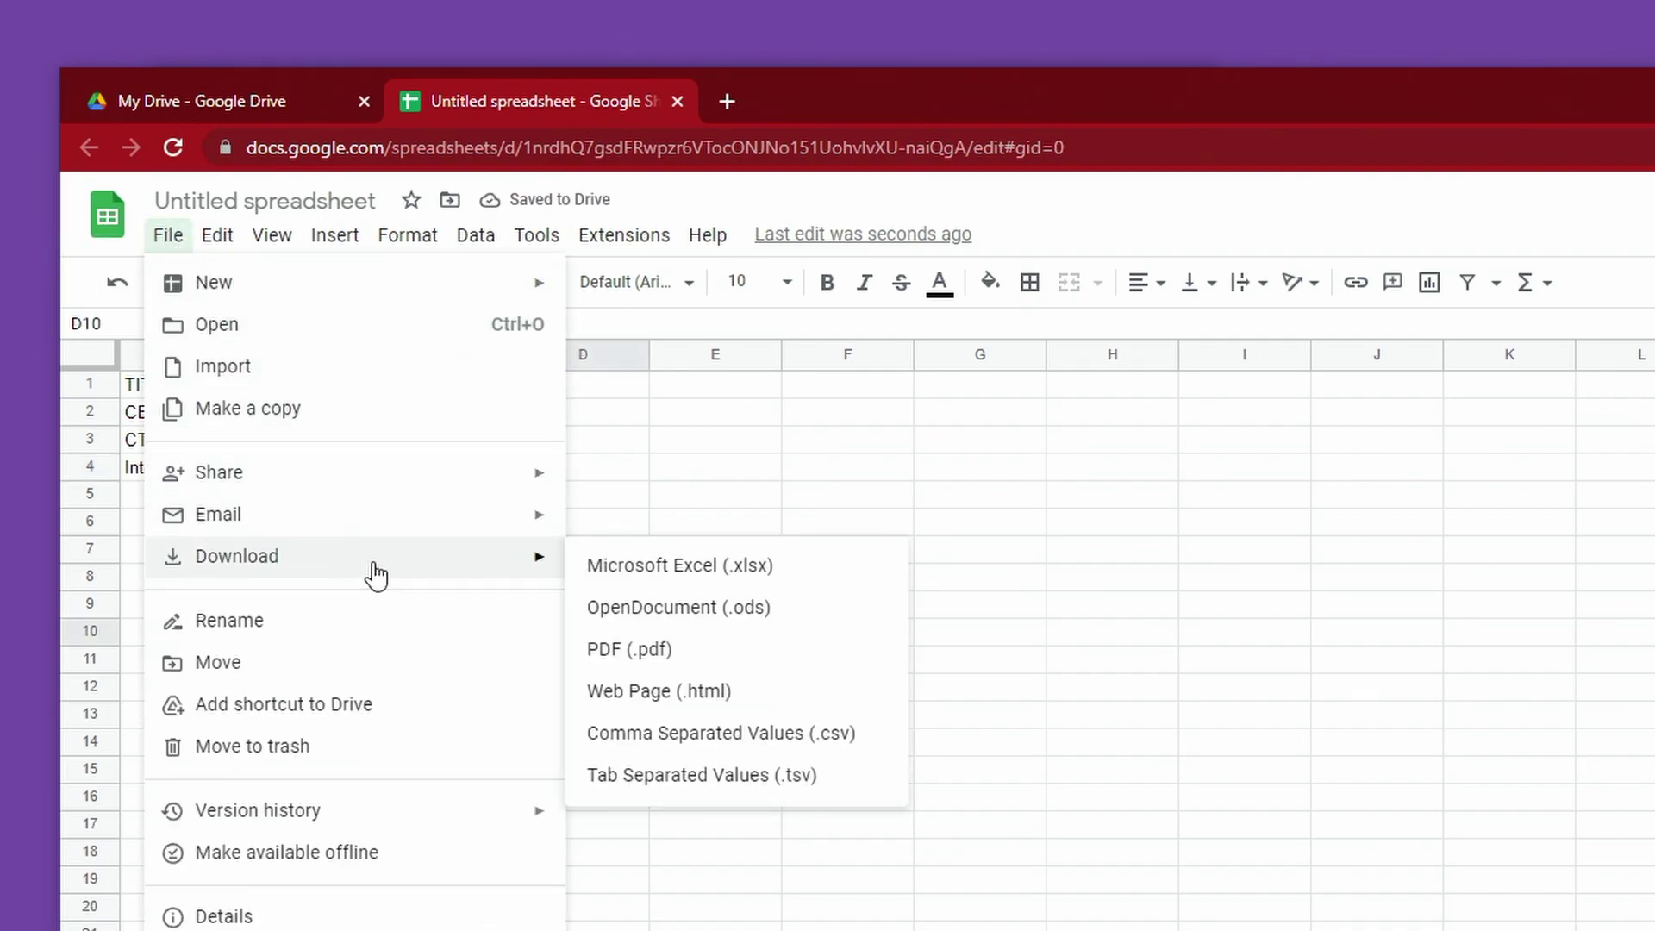
left_click(706, 743)
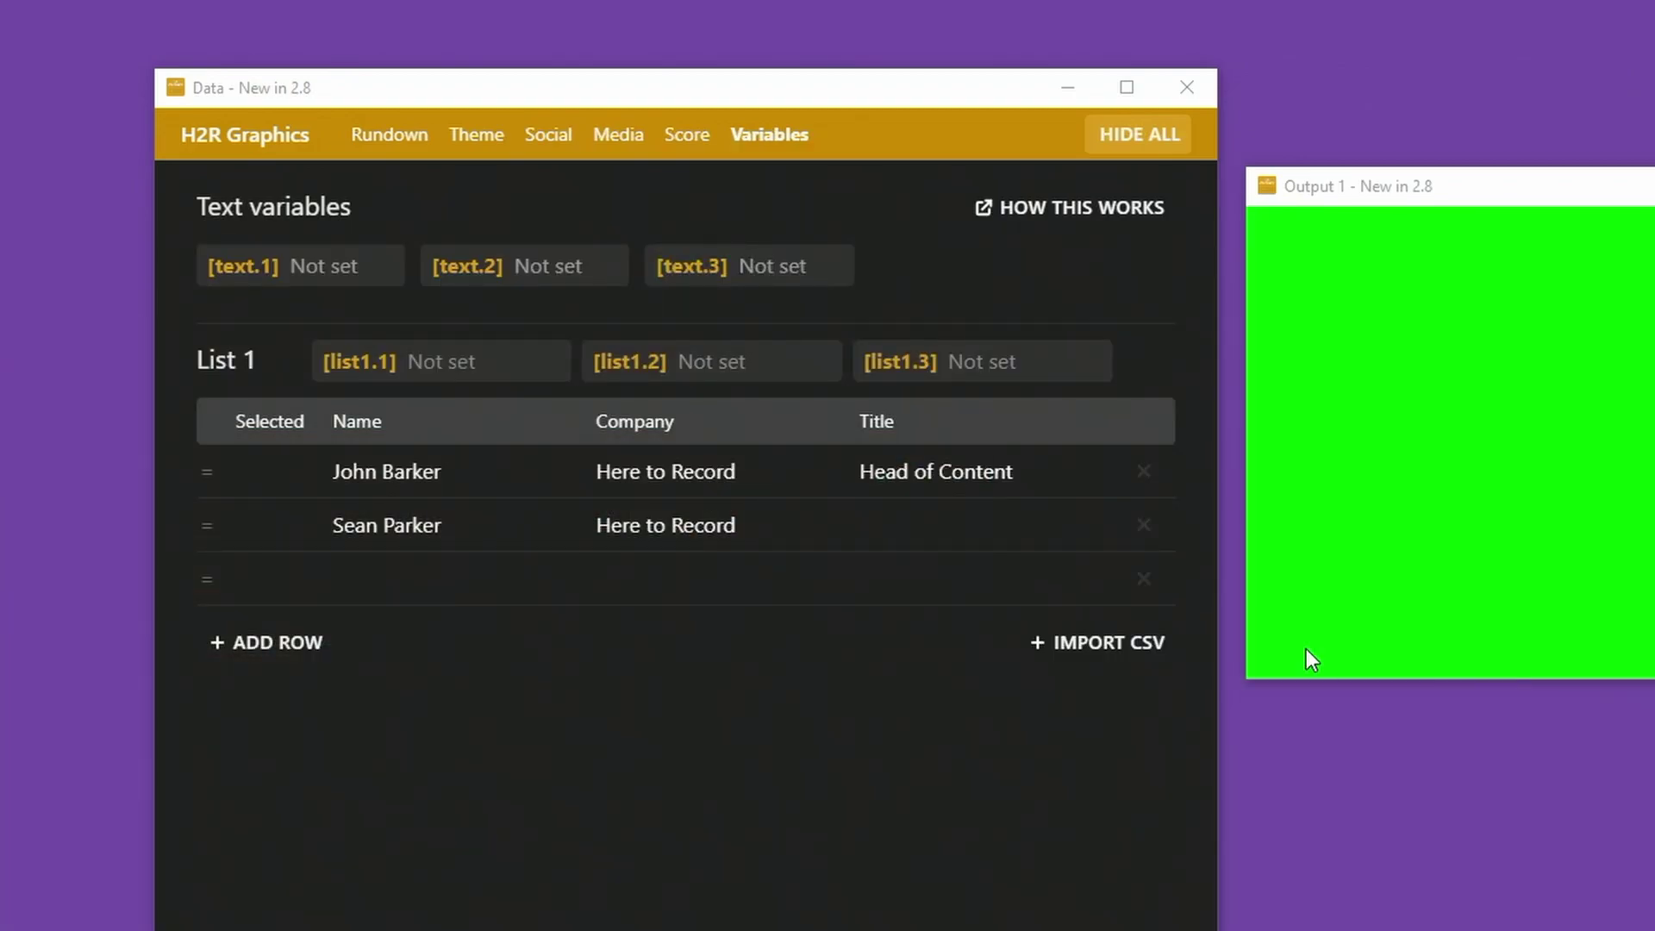
Import the downloaded spreadsheet CSV into List 1
left_click(1067, 633)
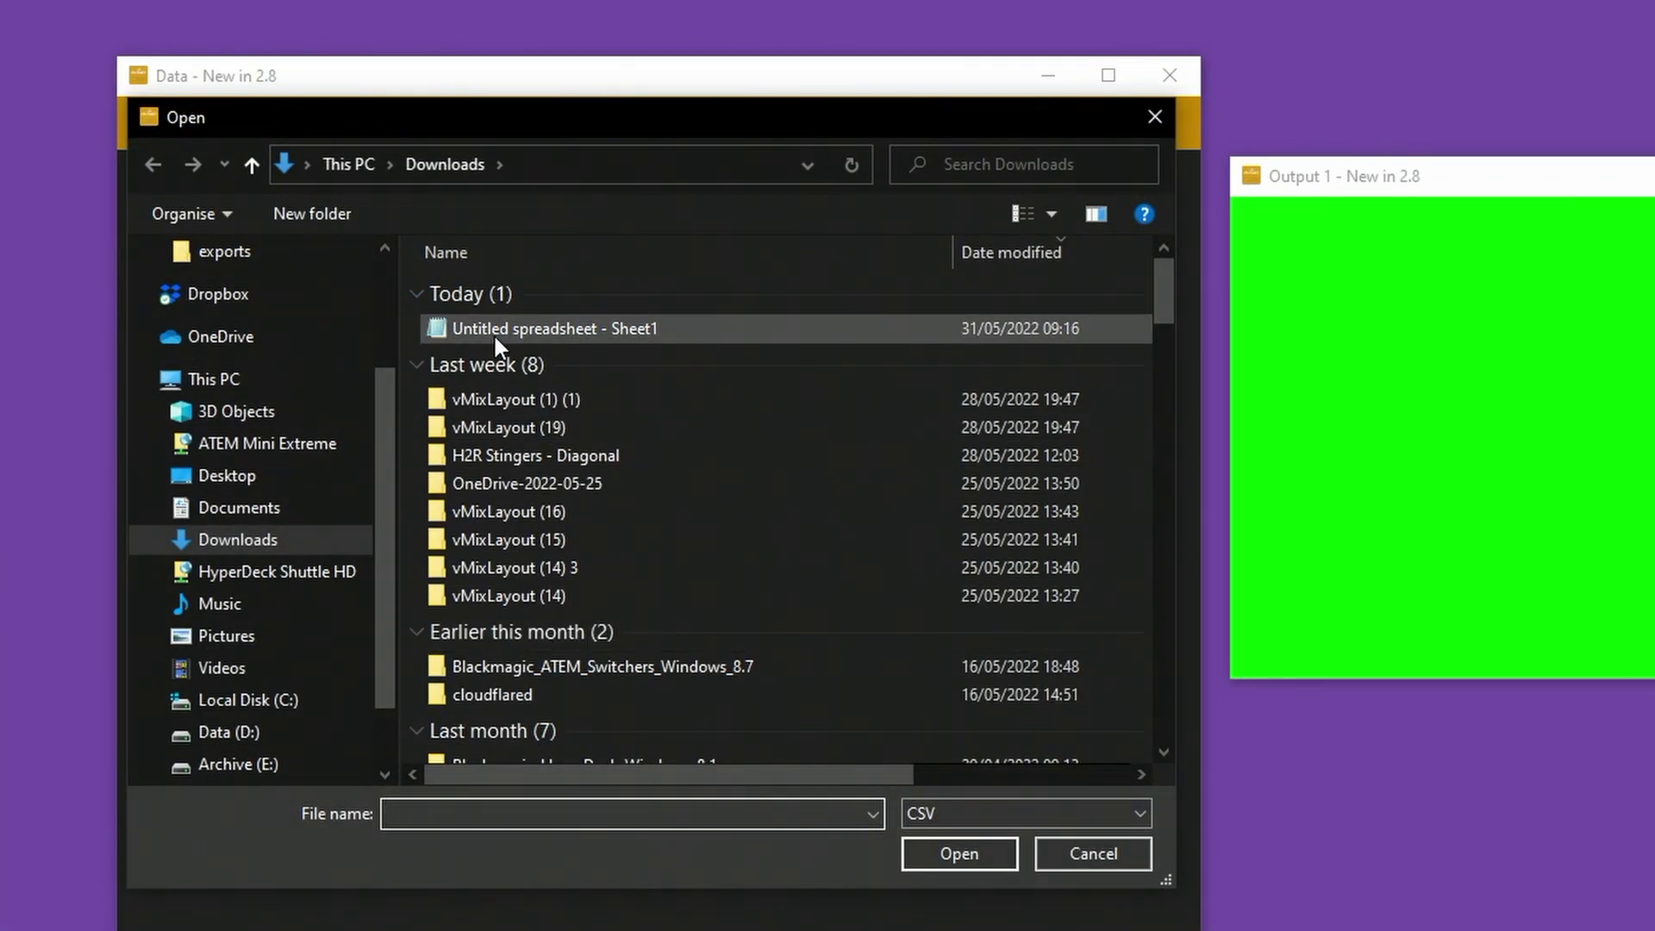
left_click(496, 331)
left_click(983, 849)
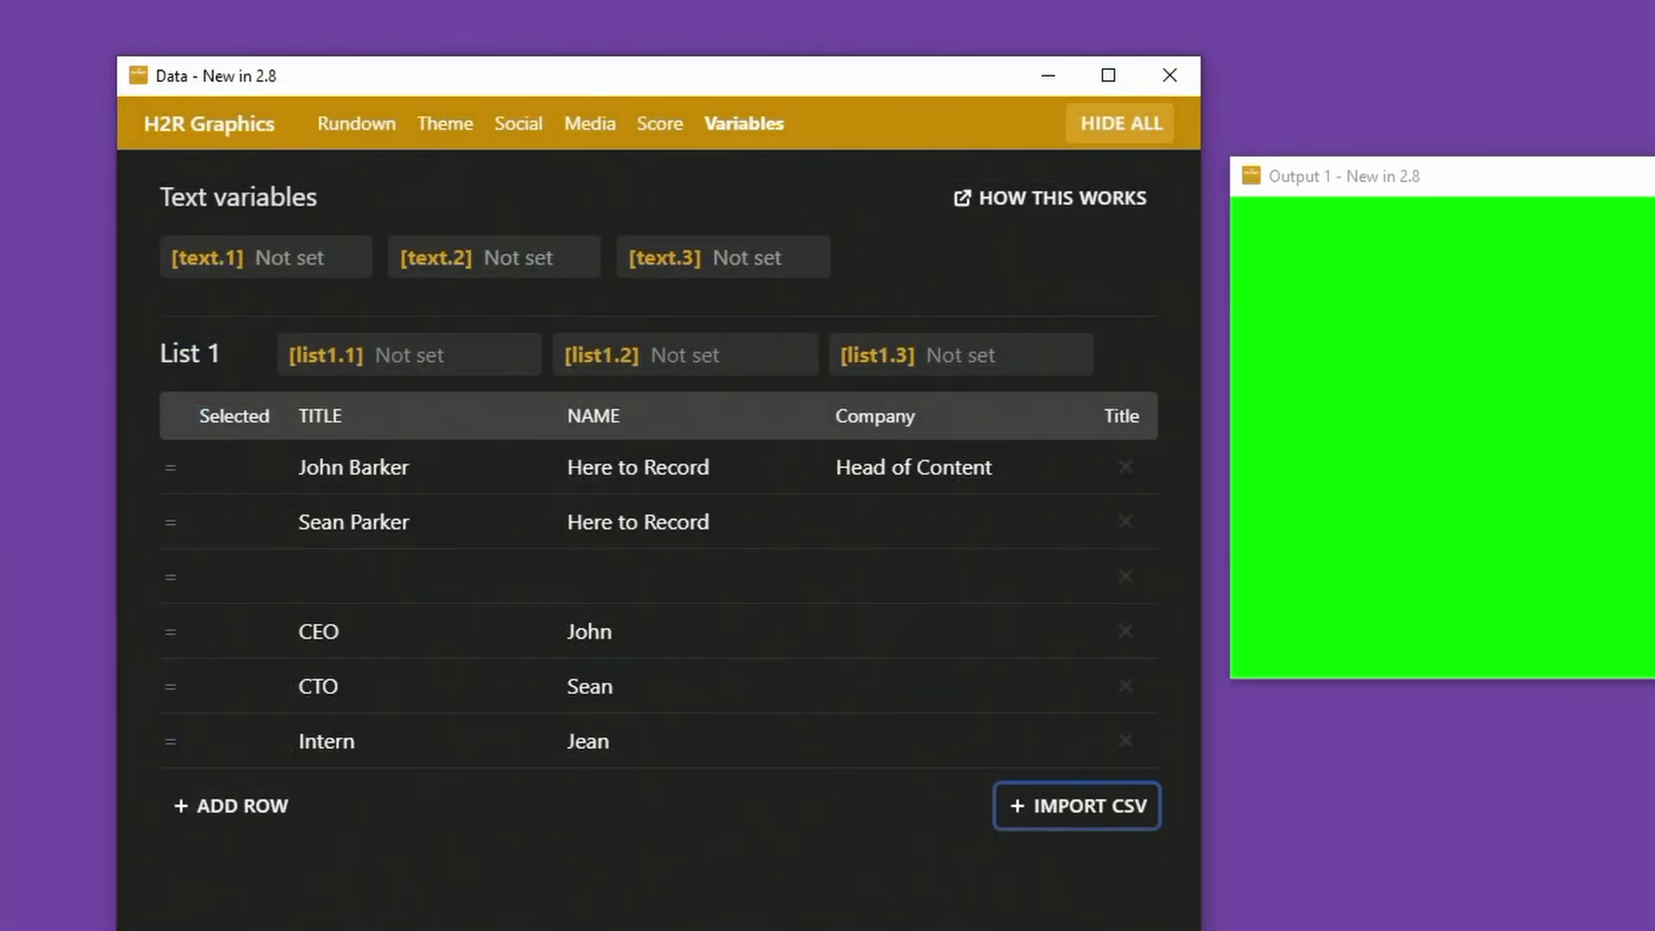
Check the imported CEO, CTO and Intern cells and the TITLE/NAME headings
left_click(347, 639)
left_click(655, 642)
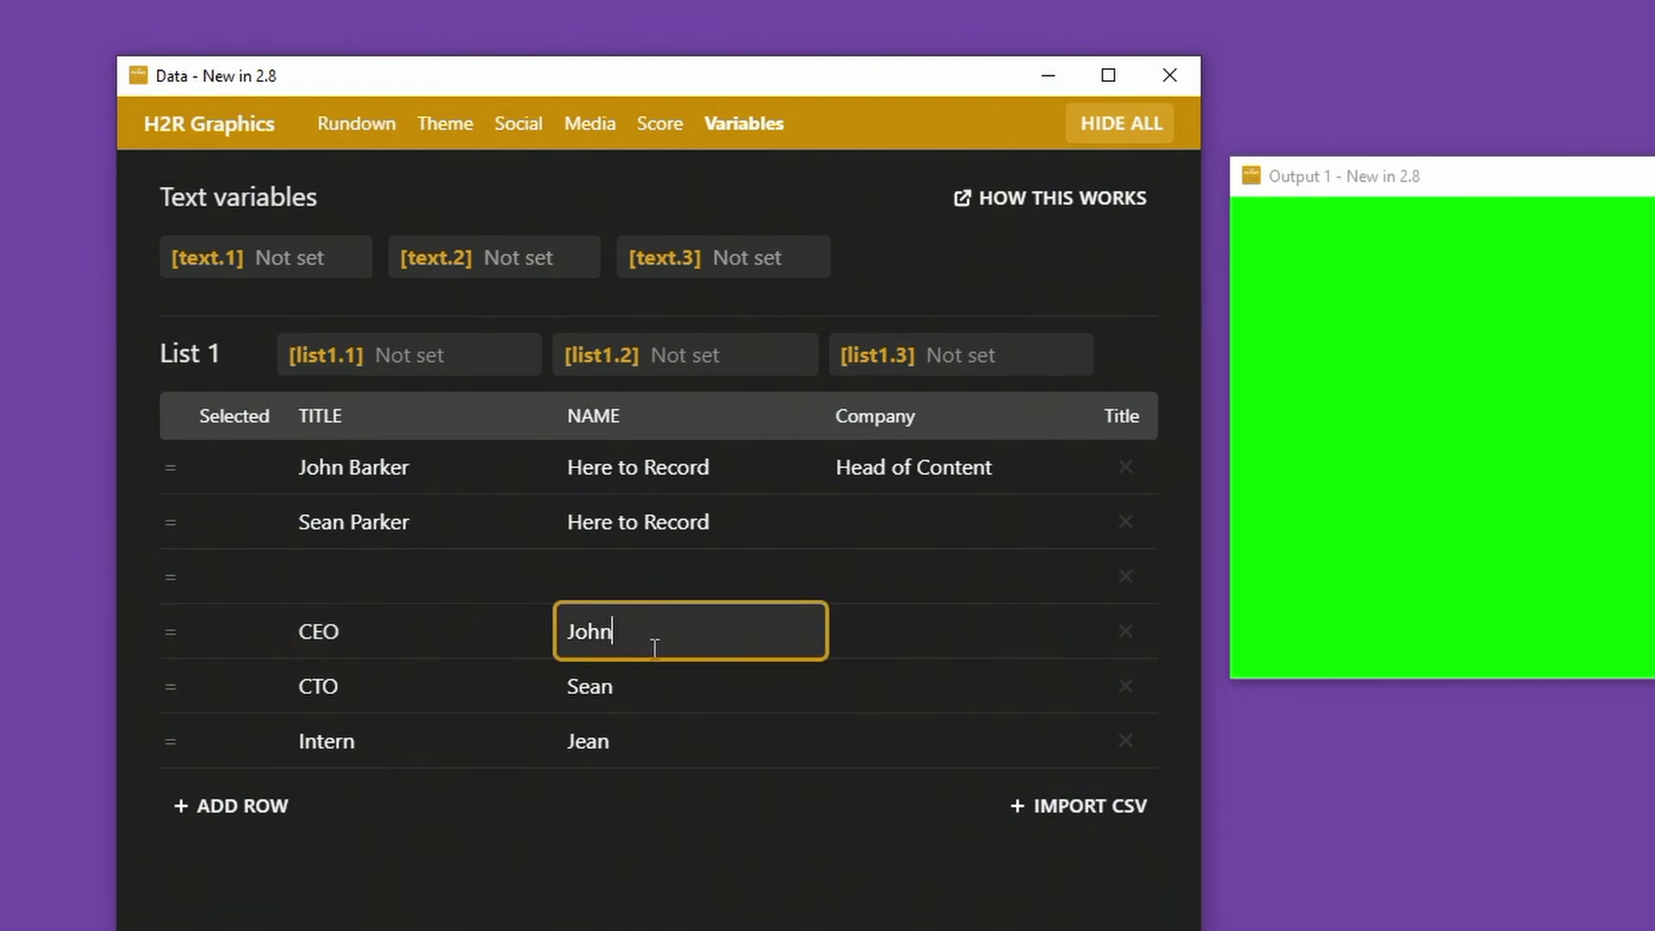
left_click(310, 686)
left_click(655, 705)
left_click(395, 750)
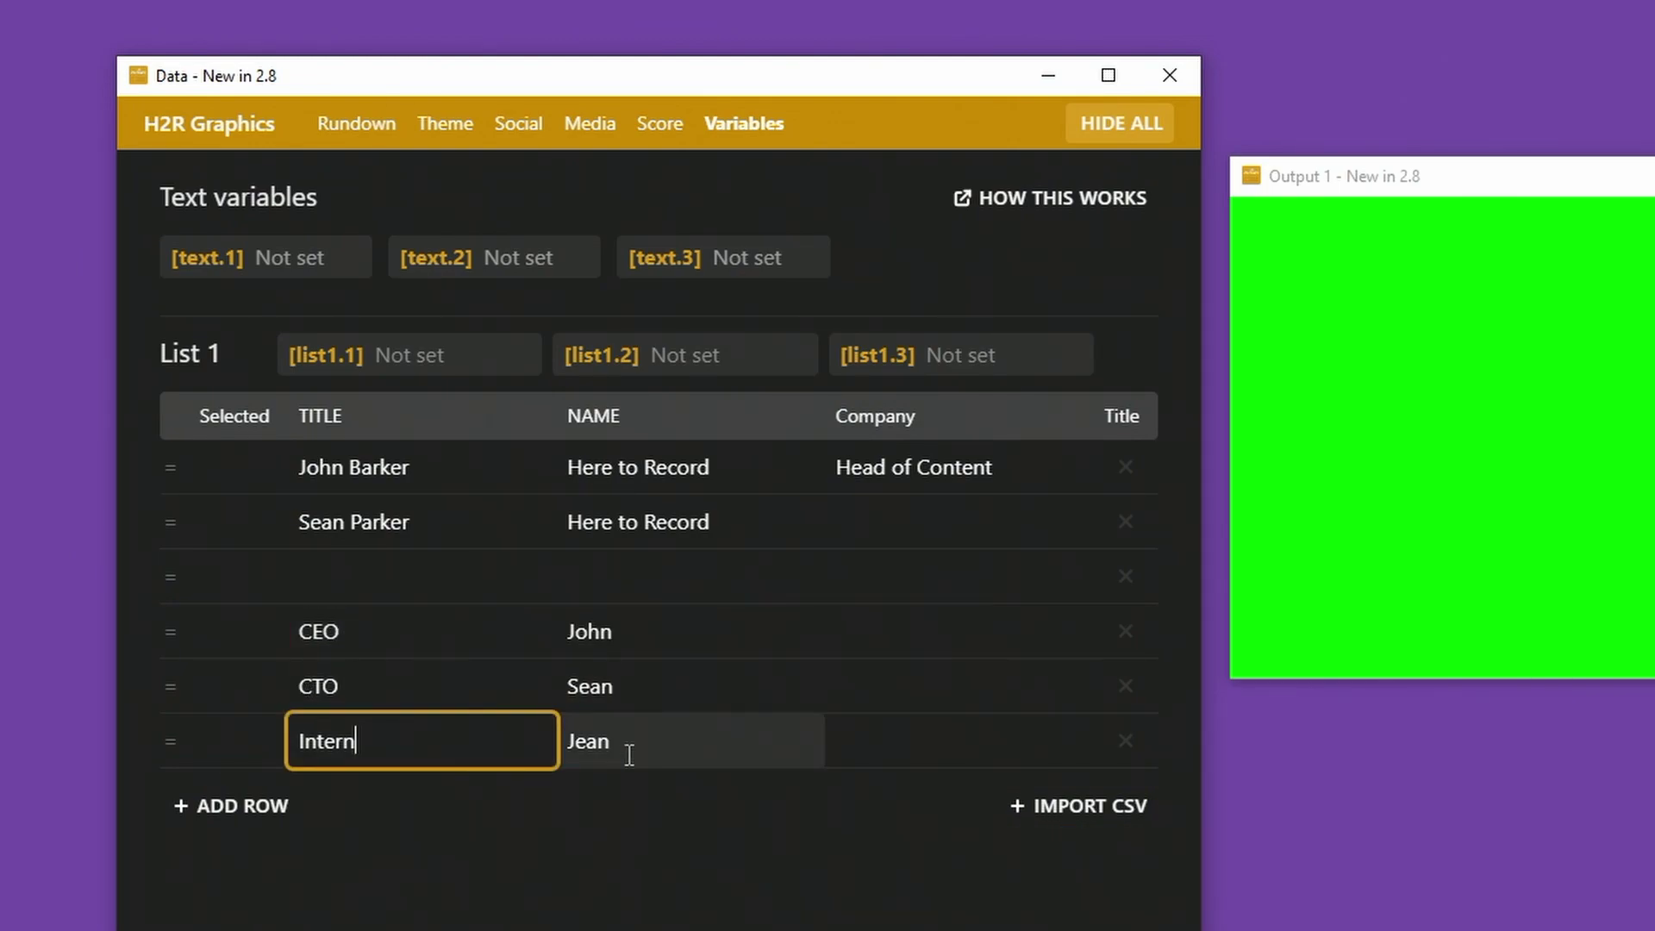
left_click(643, 752)
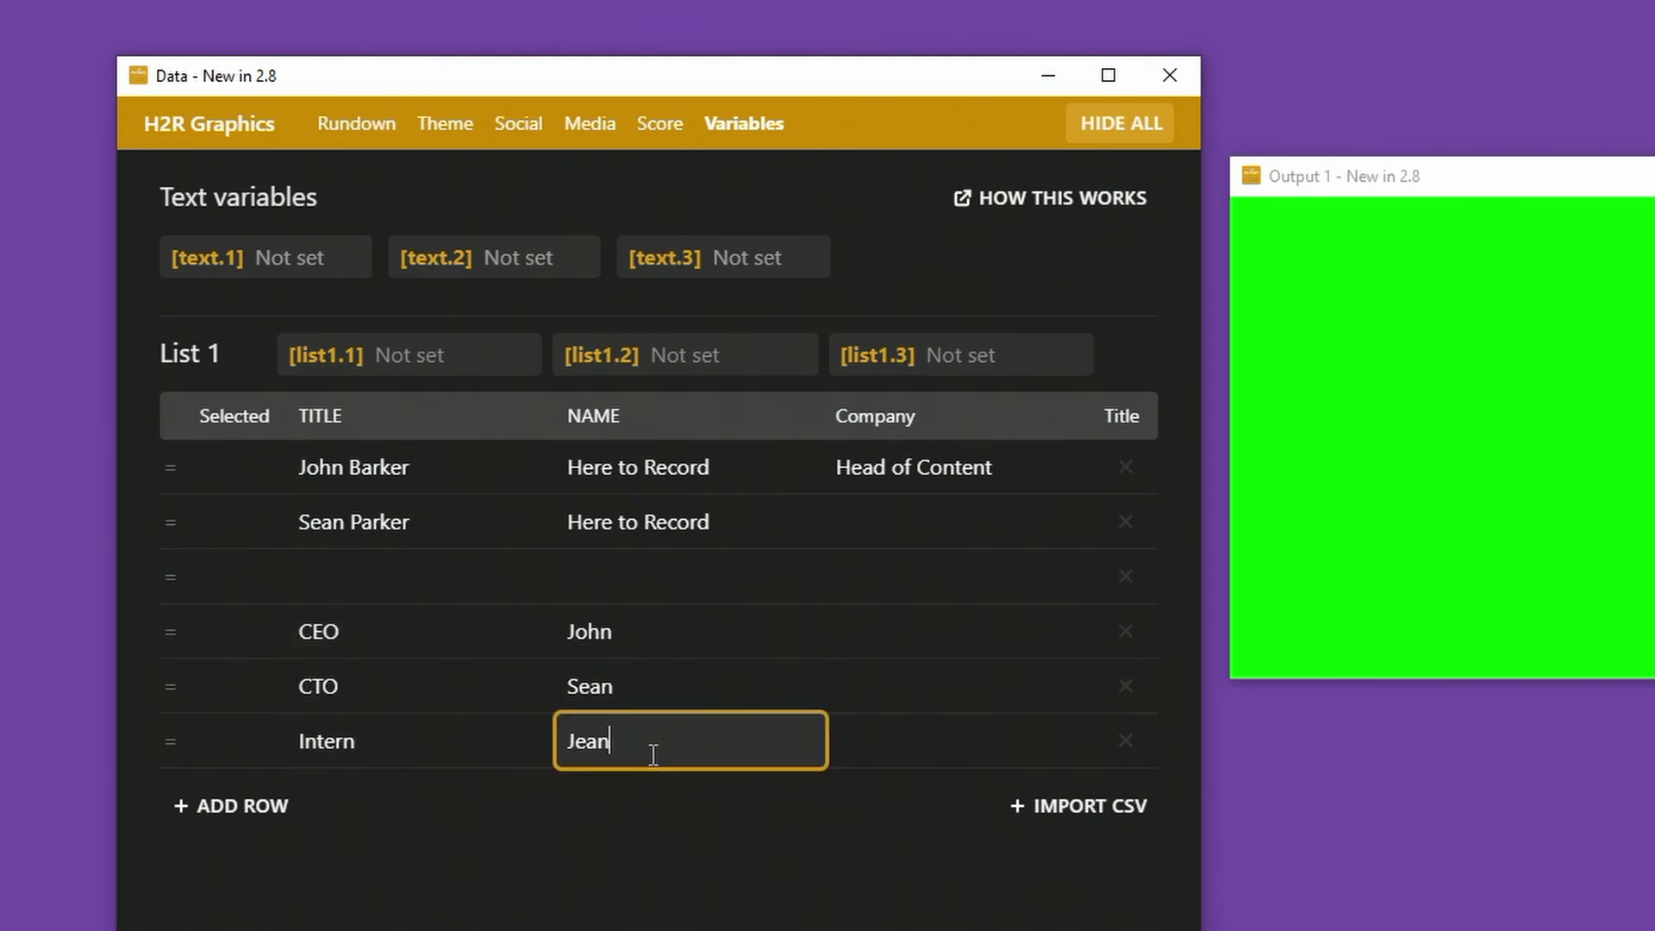
left_click(315, 416)
left_click(673, 421)
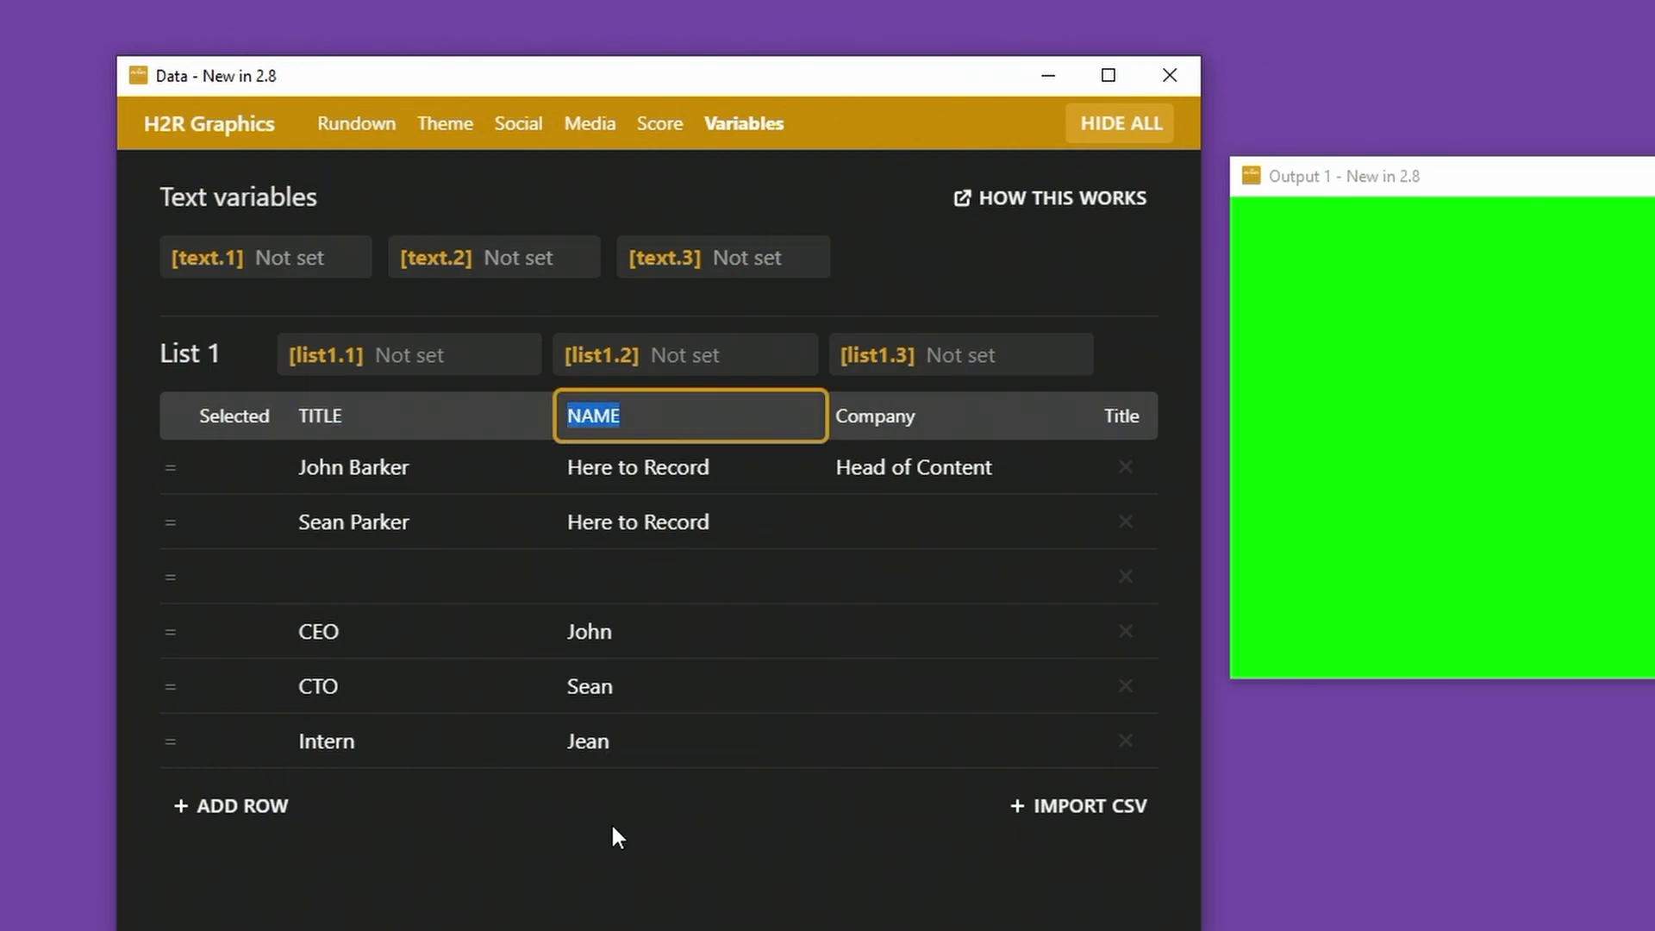
left_click(598, 900)
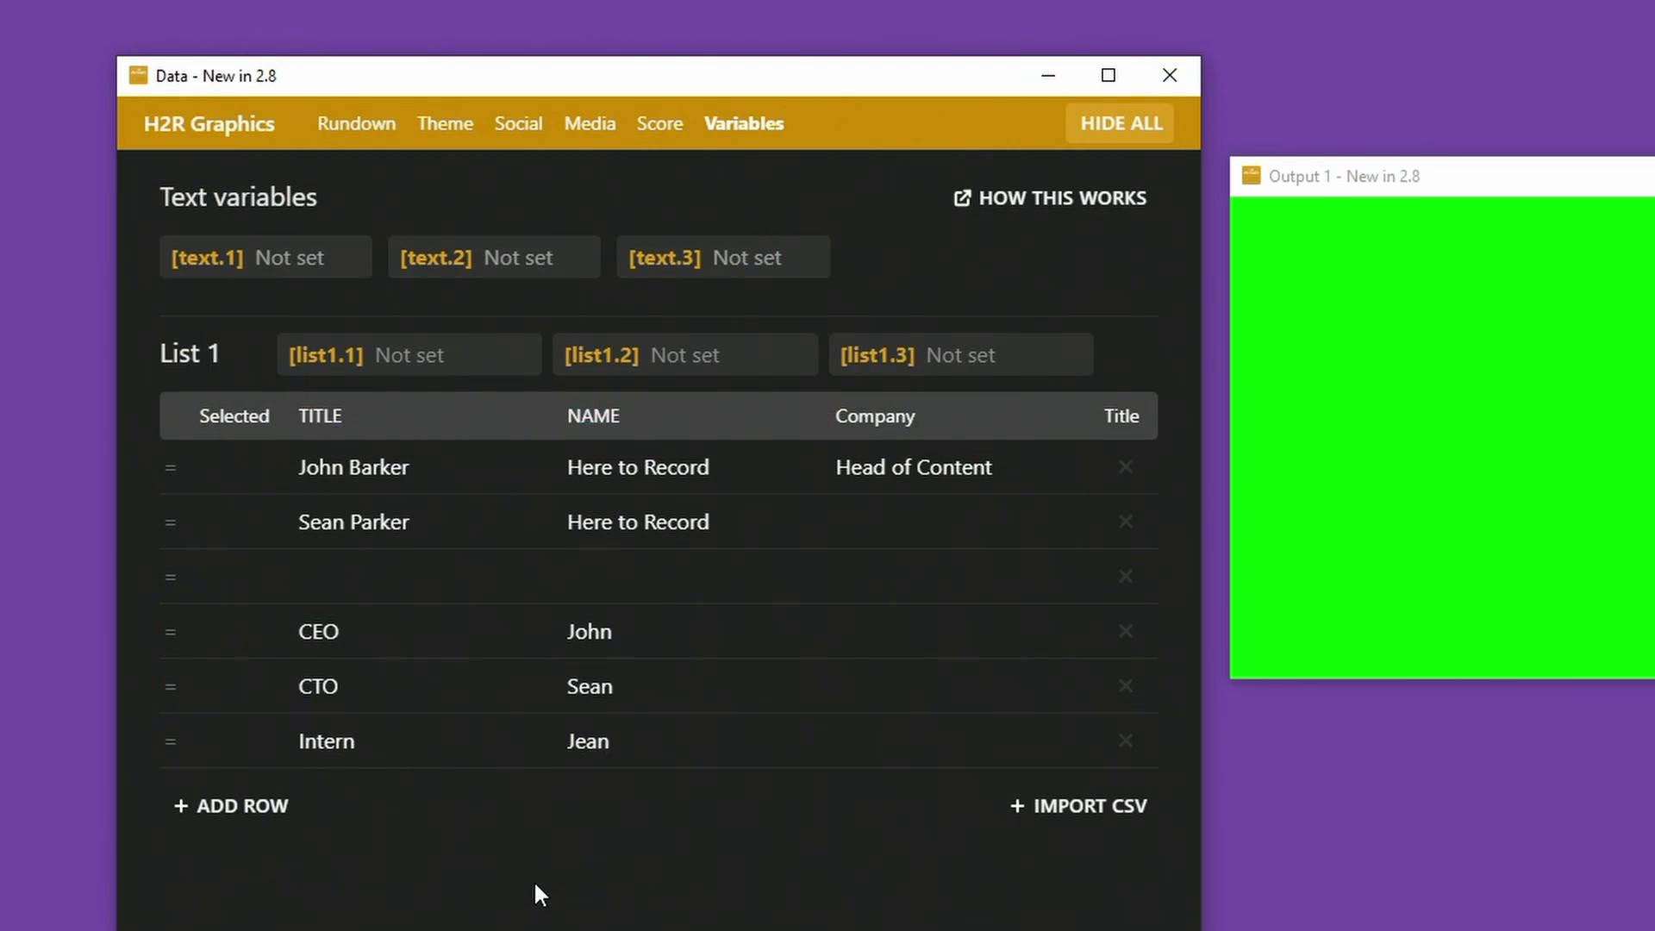
Delete the three leftover old rows from List 1
left_click(356, 465)
left_click(649, 466)
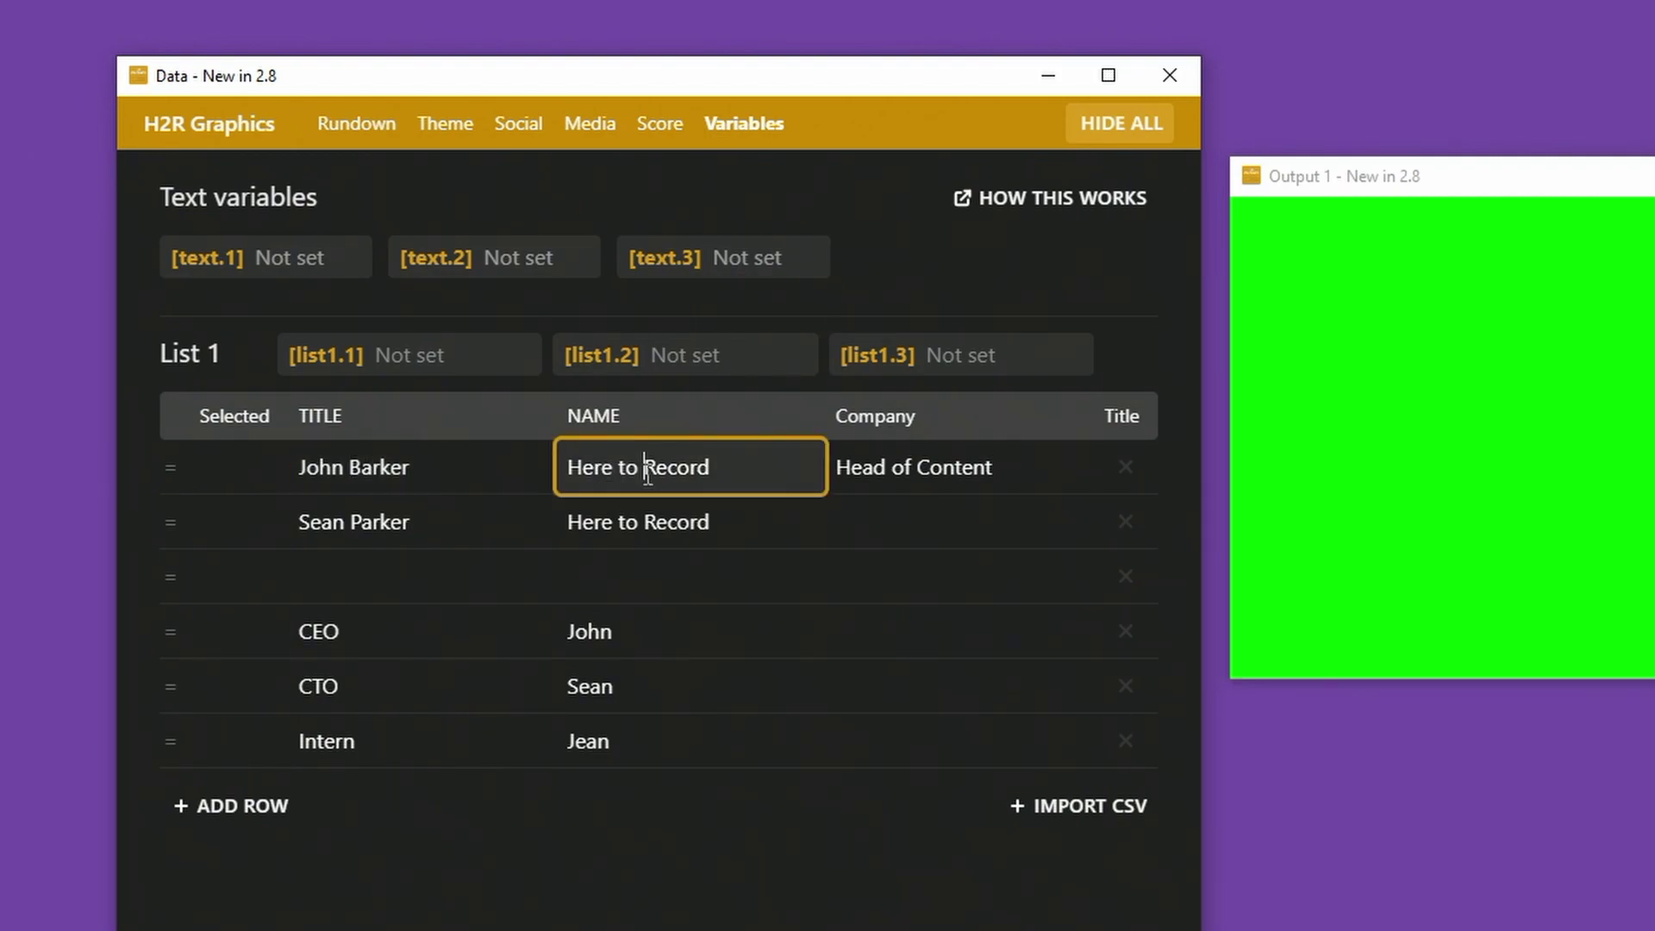
left_click(920, 466)
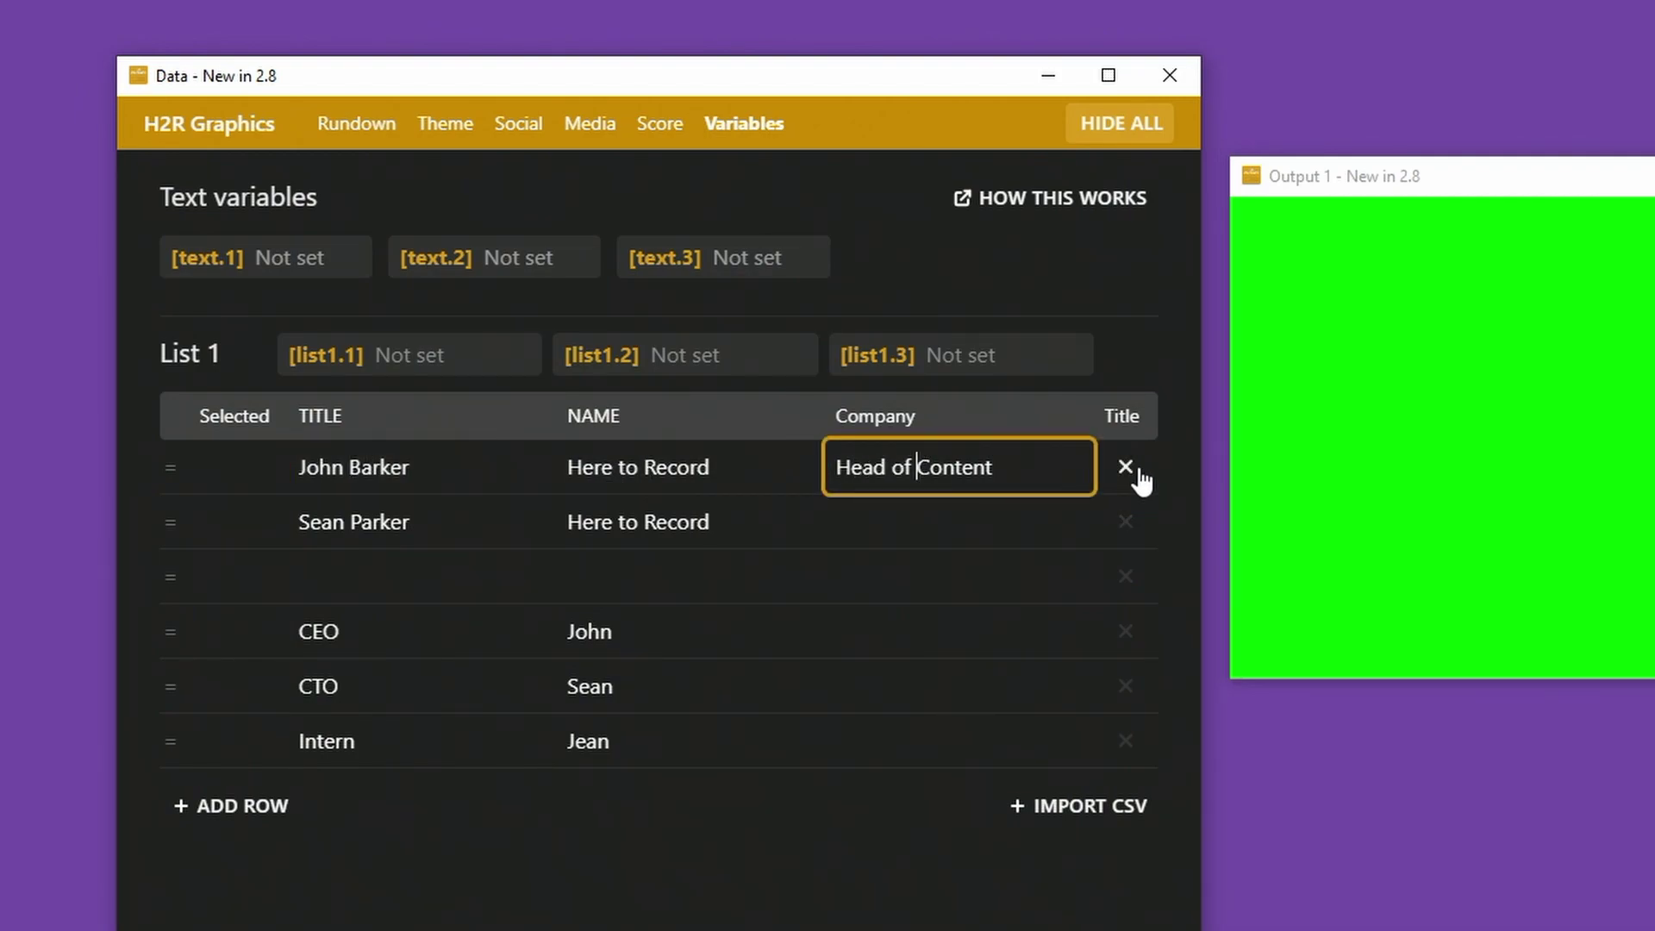
left_click(1126, 470)
left_click(1128, 471)
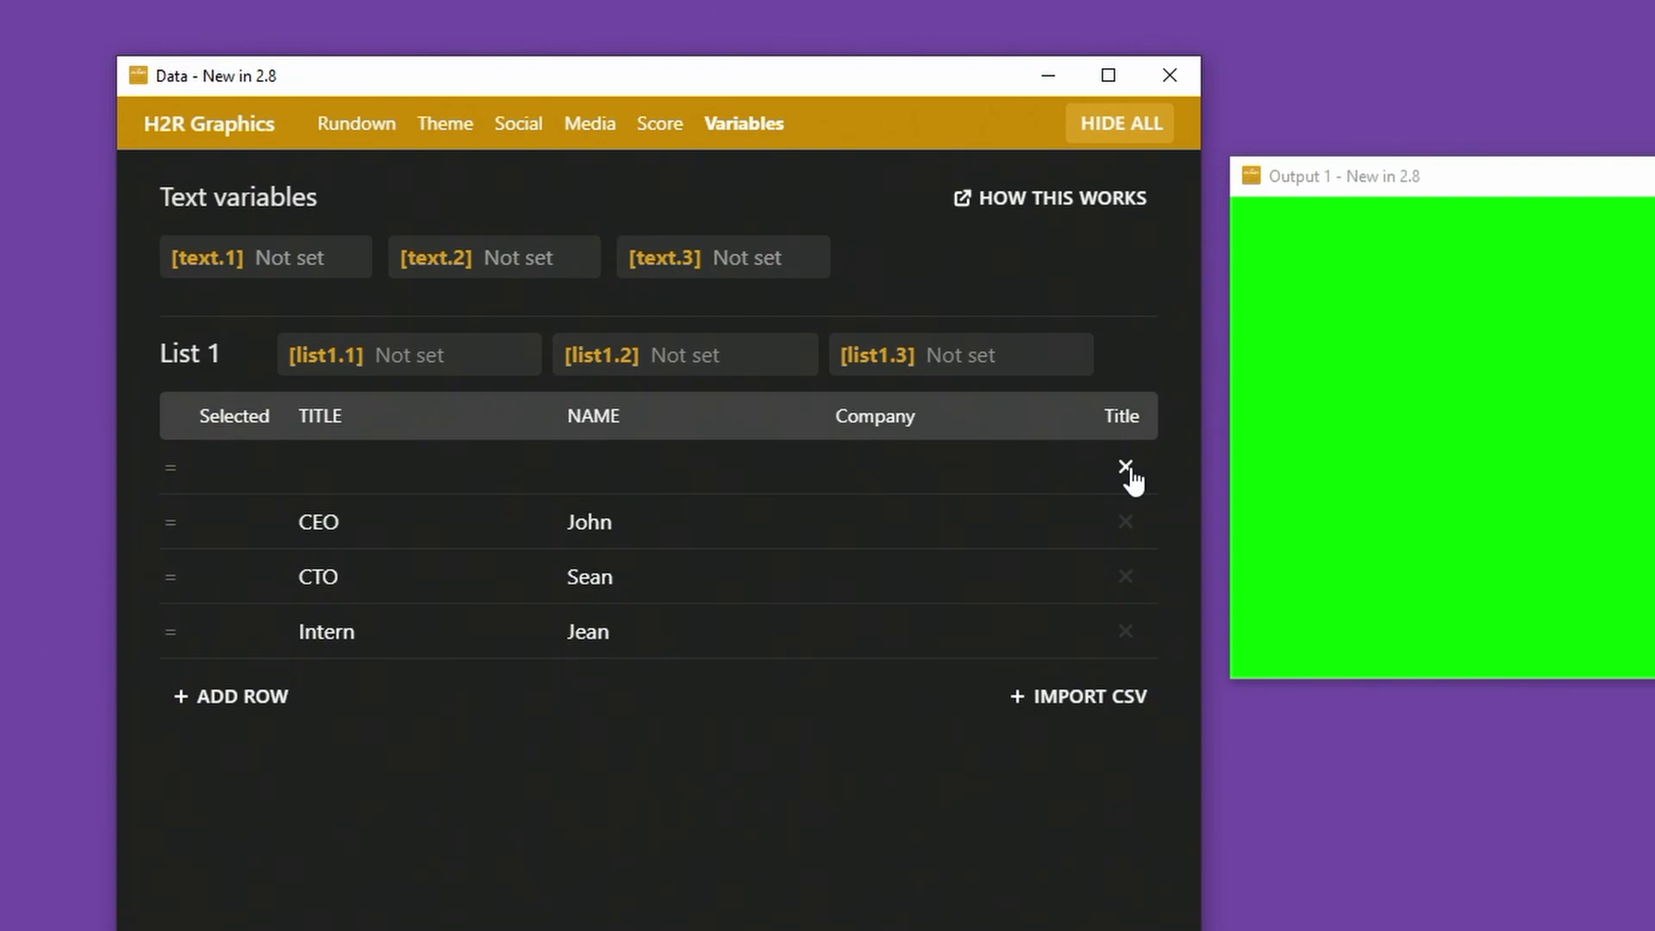
left_click(1127, 470)
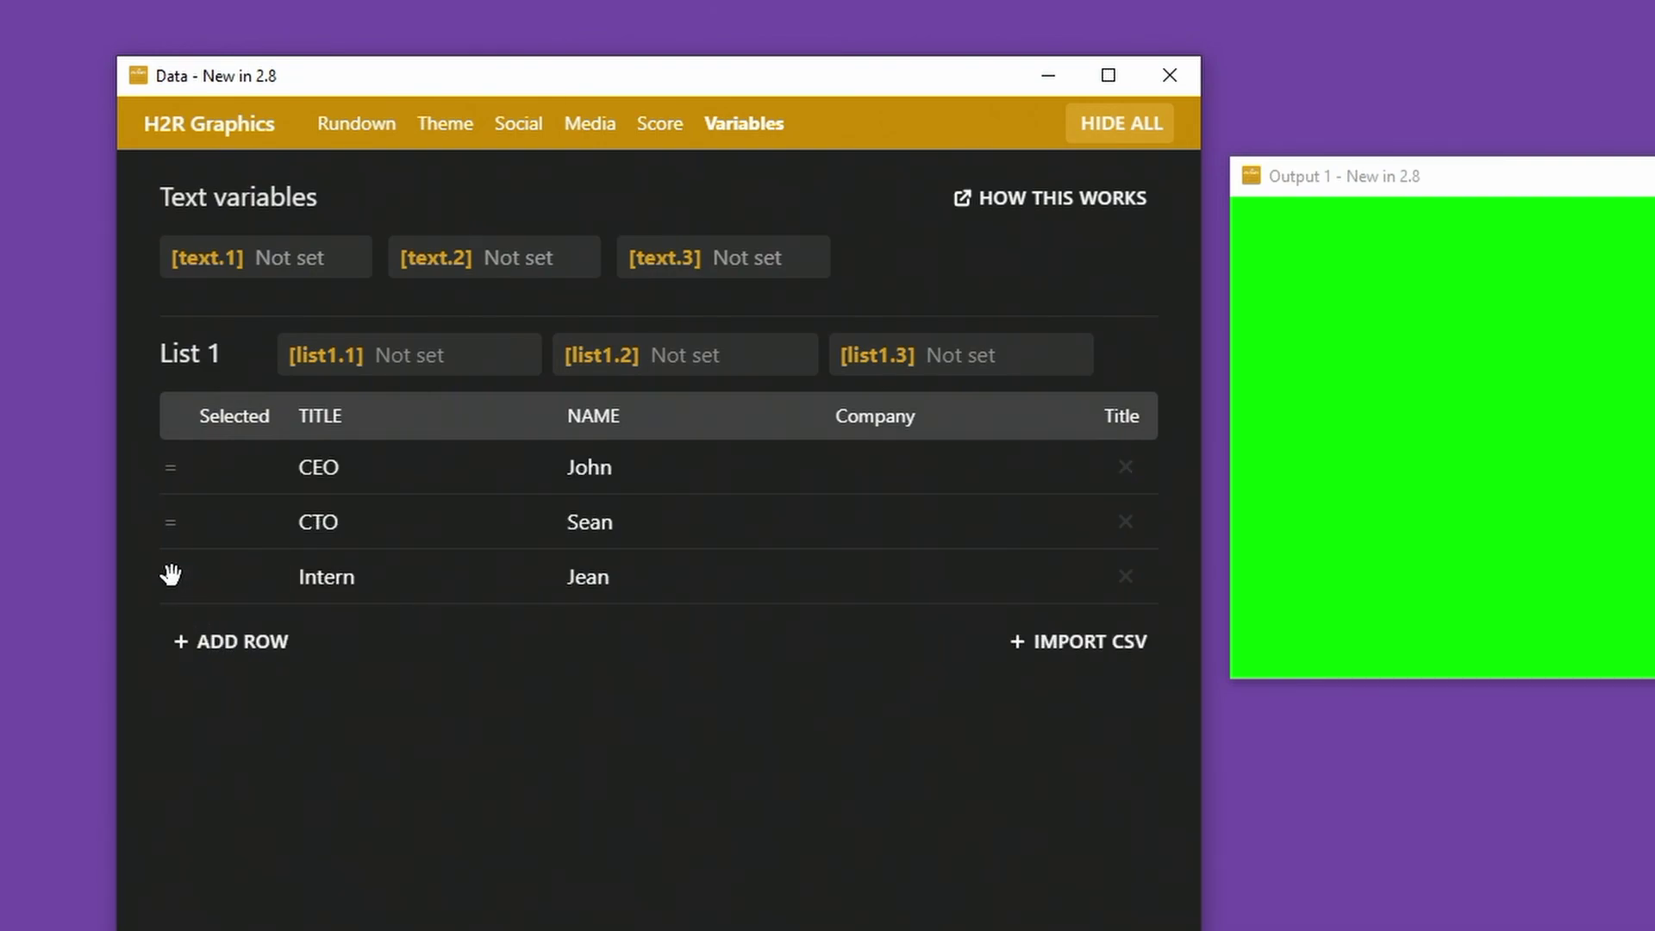
Reorder List 1 to Intern, CTO, CEO and make the CEO row active
left_click_drag(166, 573, 167, 466)
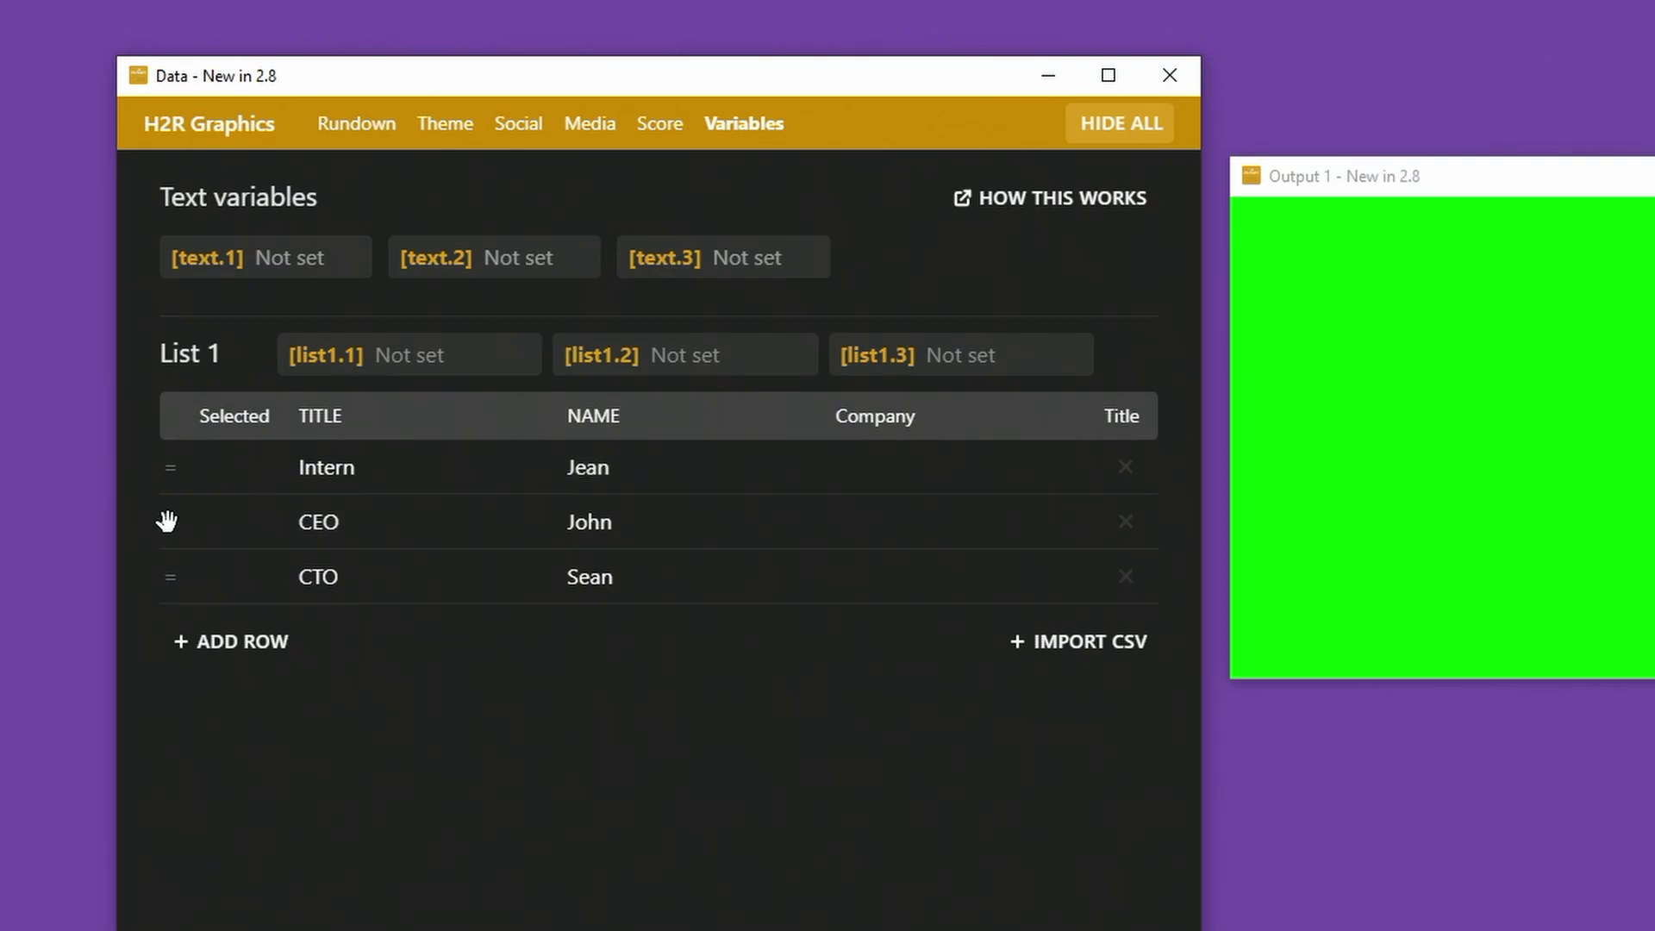
left_click_drag(167, 522, 406, 869)
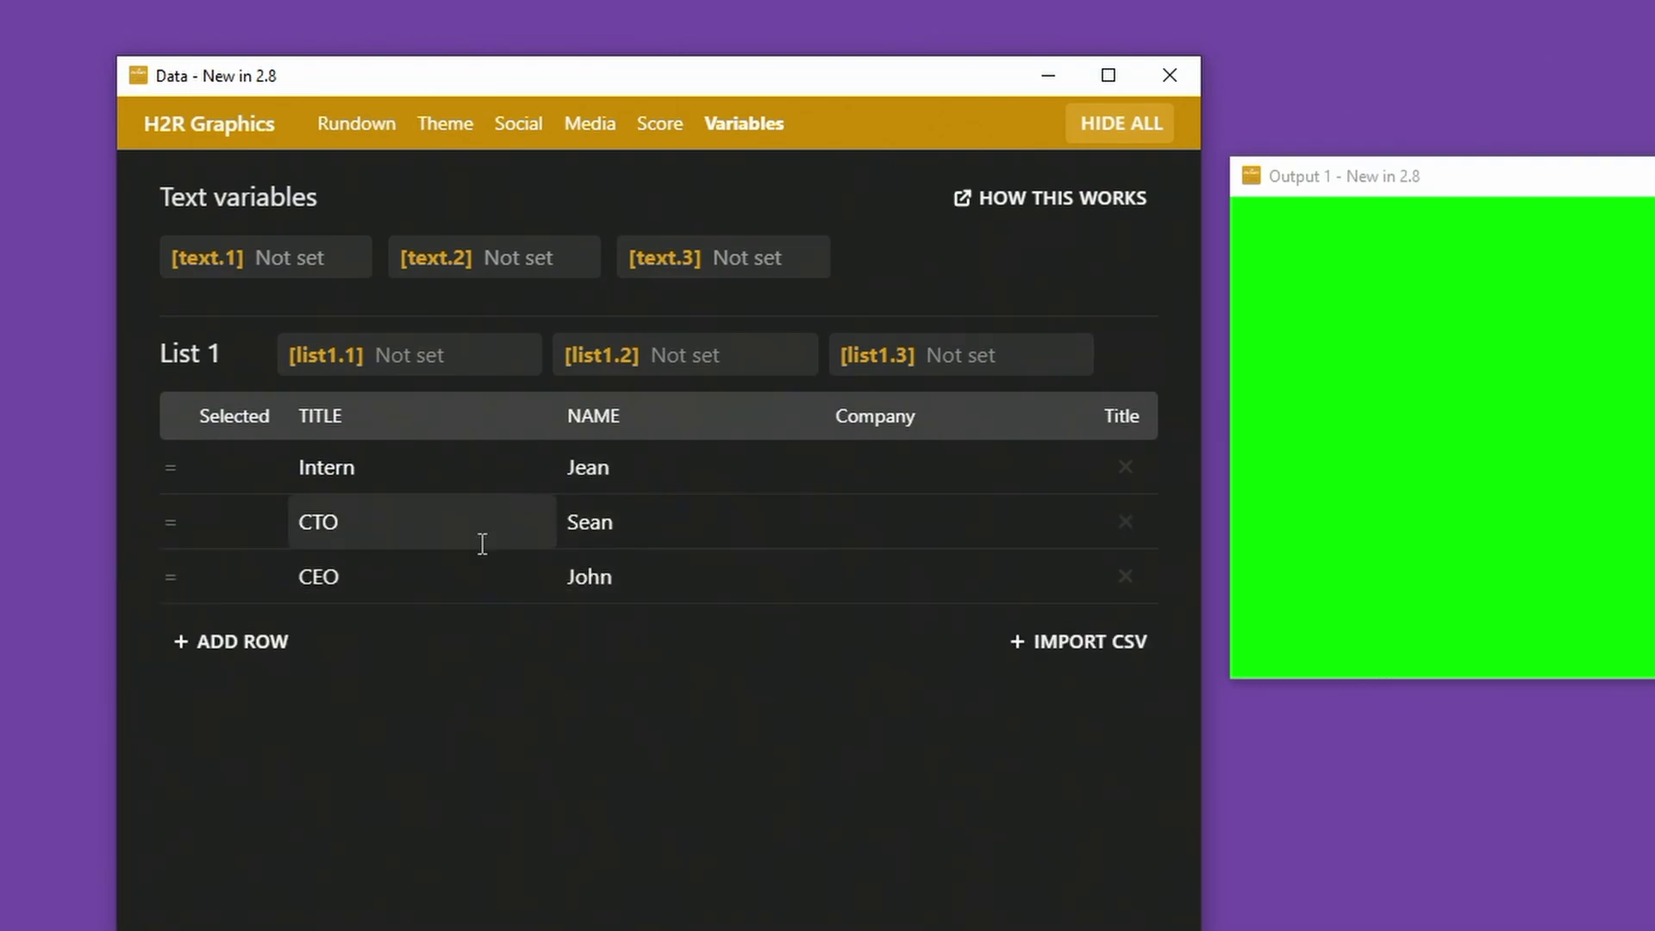
left_click(229, 556)
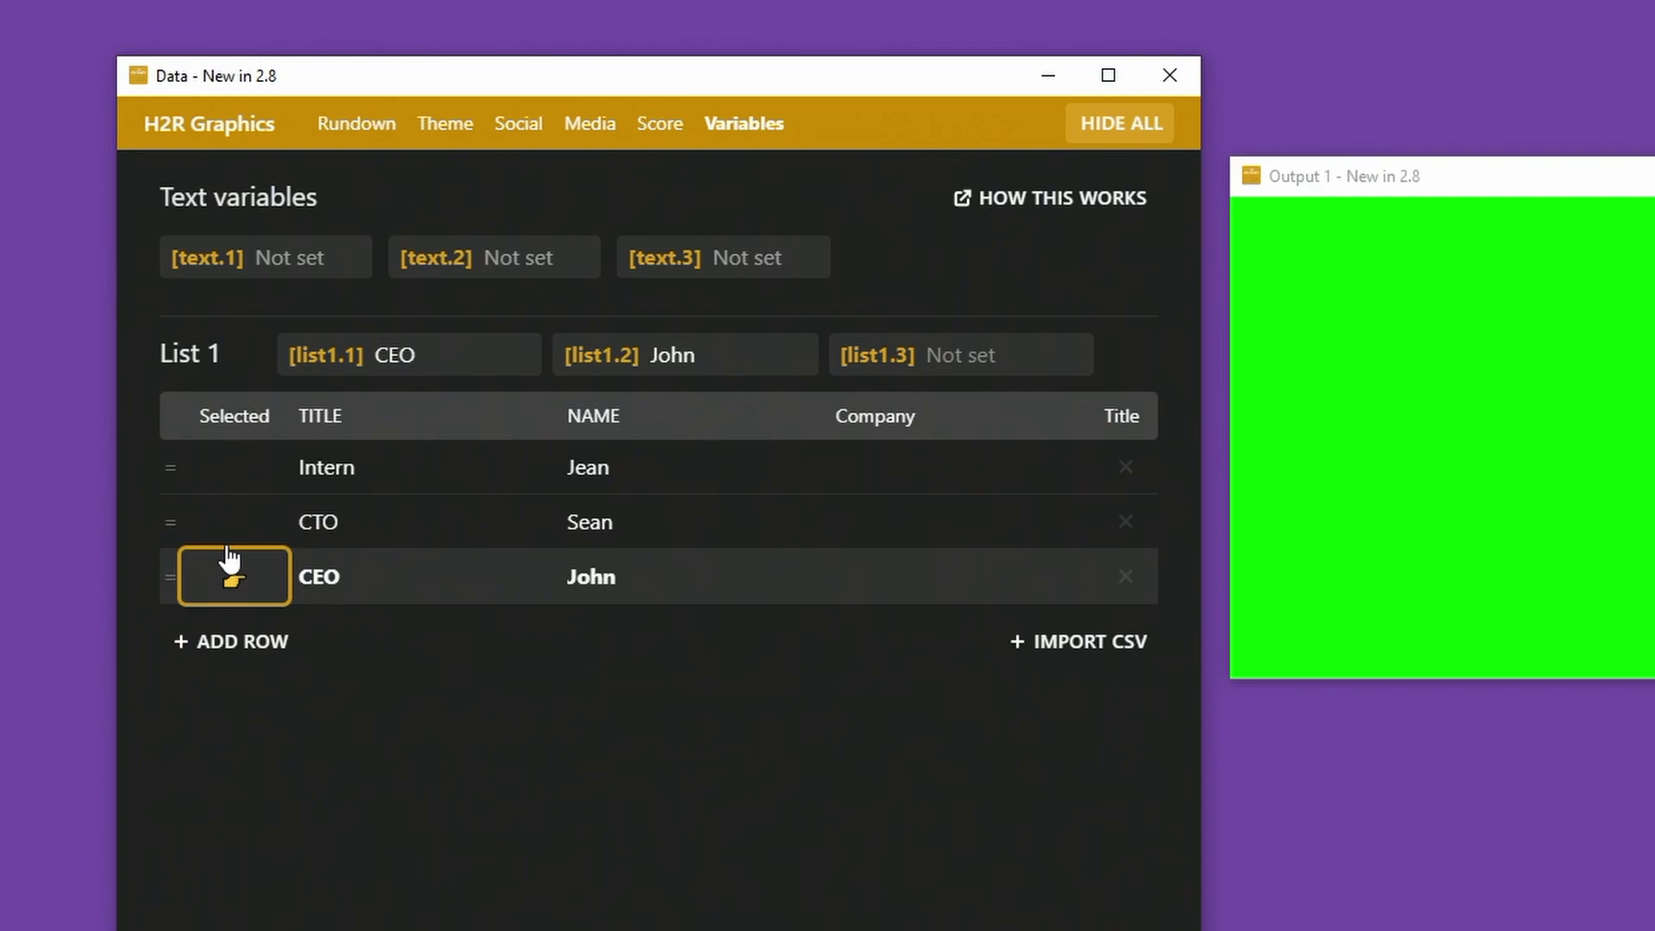
left_click(231, 522)
left_click(232, 472)
left_click(239, 519)
left_click(239, 575)
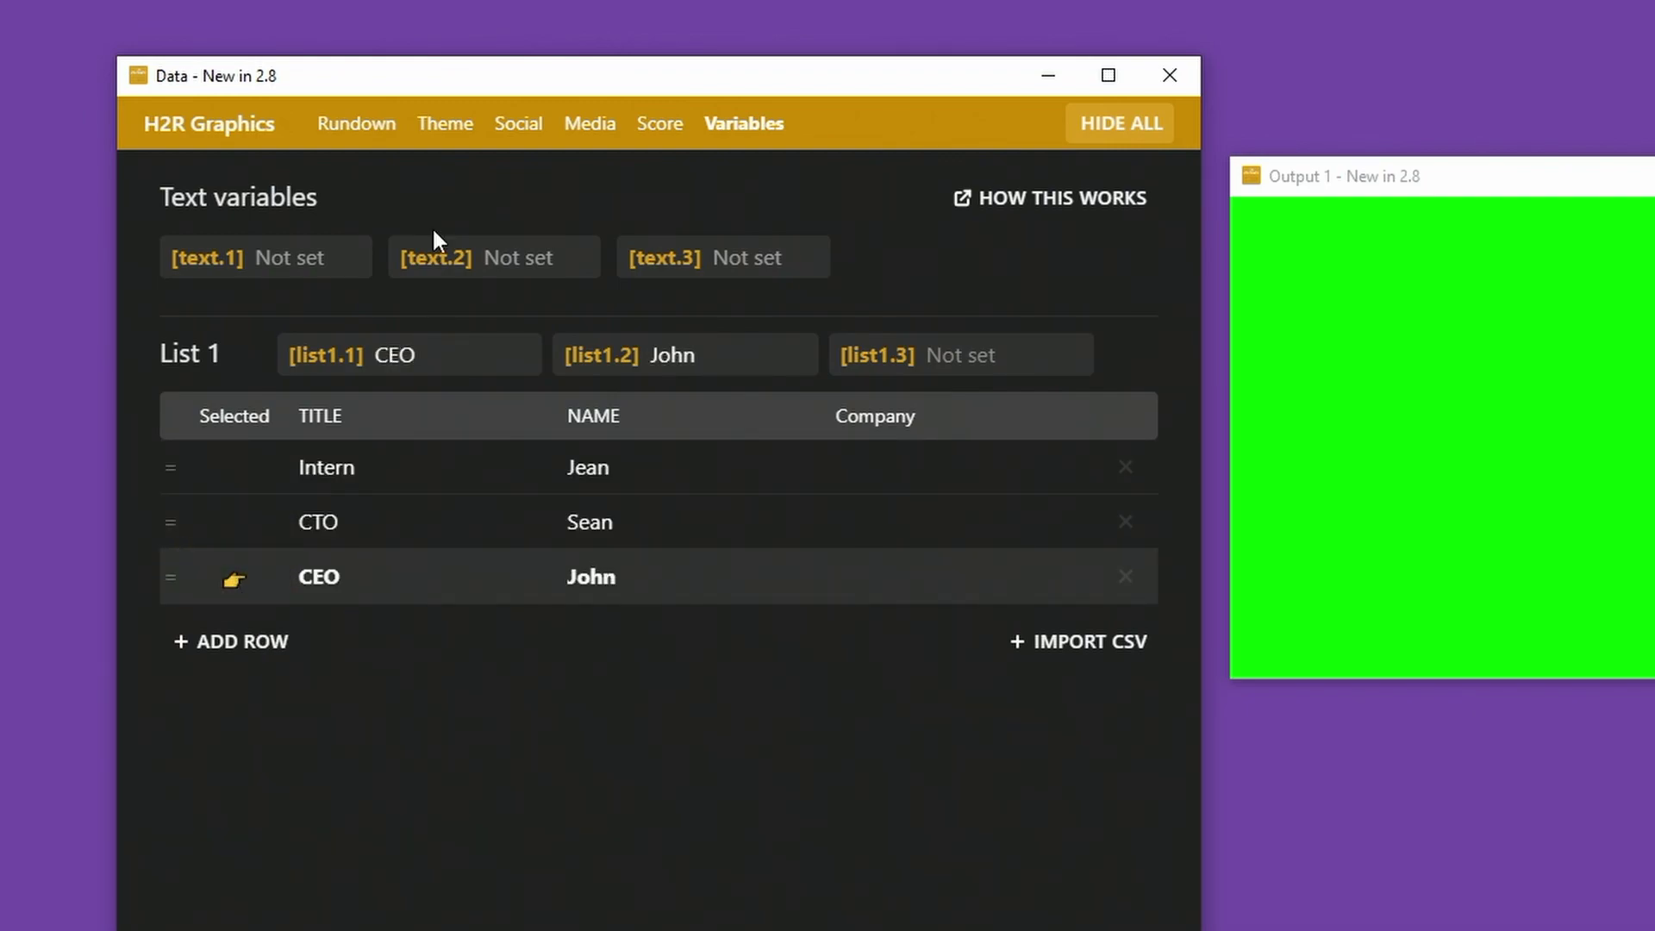
left_click(386, 138)
Add a Lower third whose lines read [list1.1] and [list1.2]
left_click(927, 204)
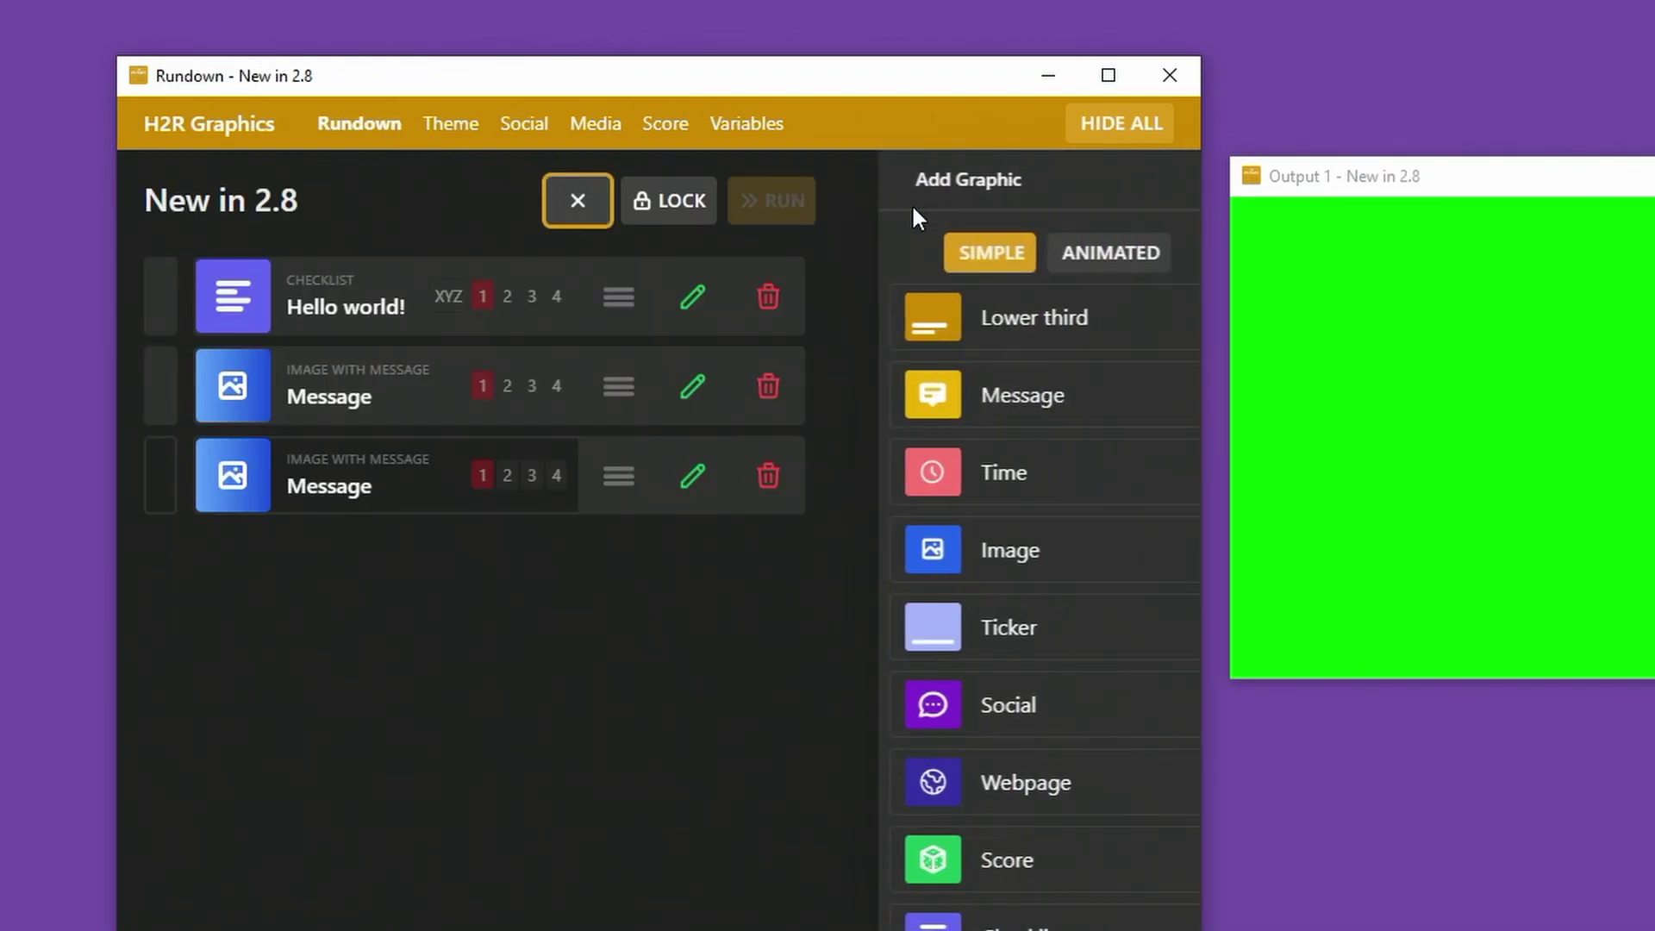
left_click(978, 325)
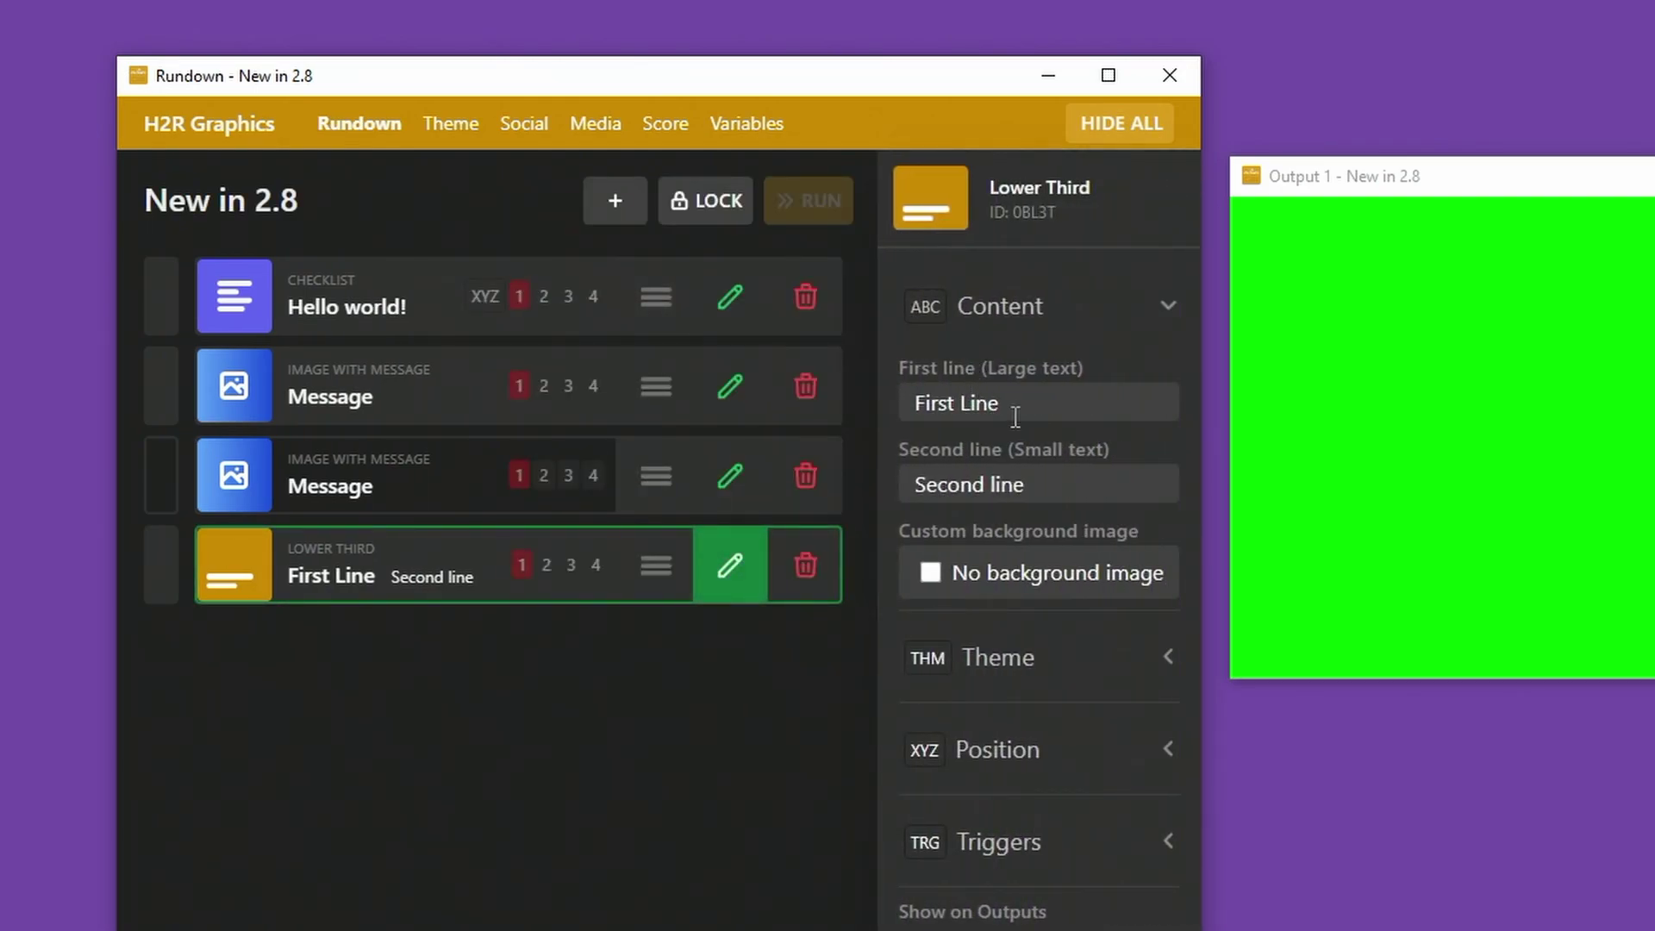
left_click(1056, 404)
key("BackSpace")
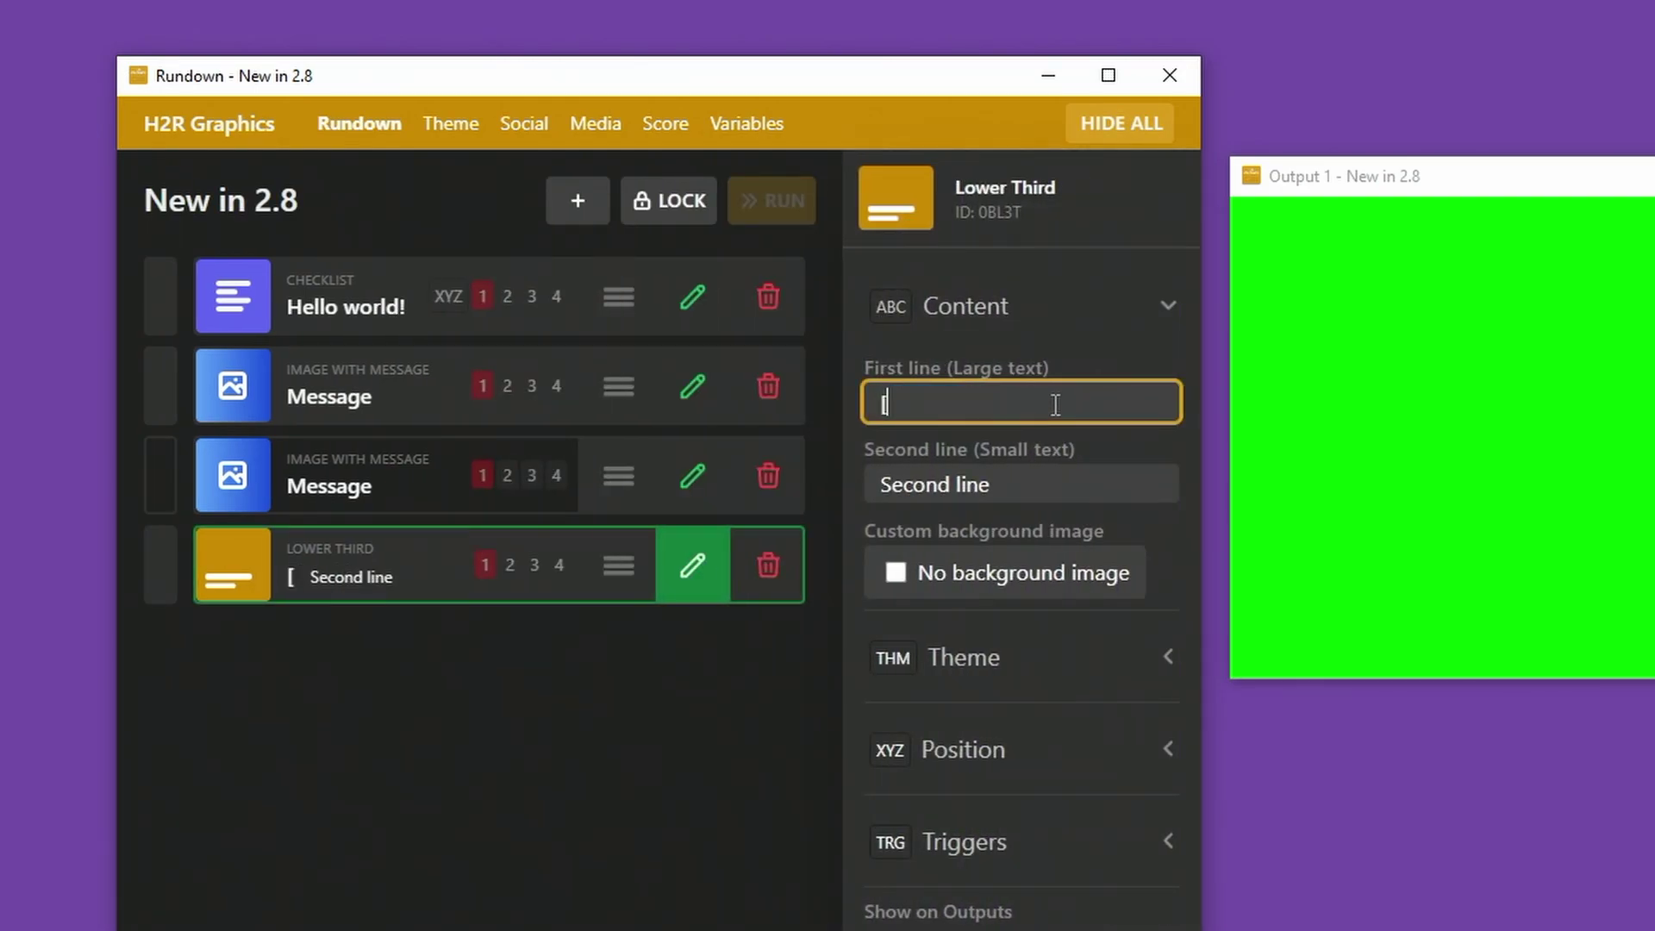
type("[list1.1]")
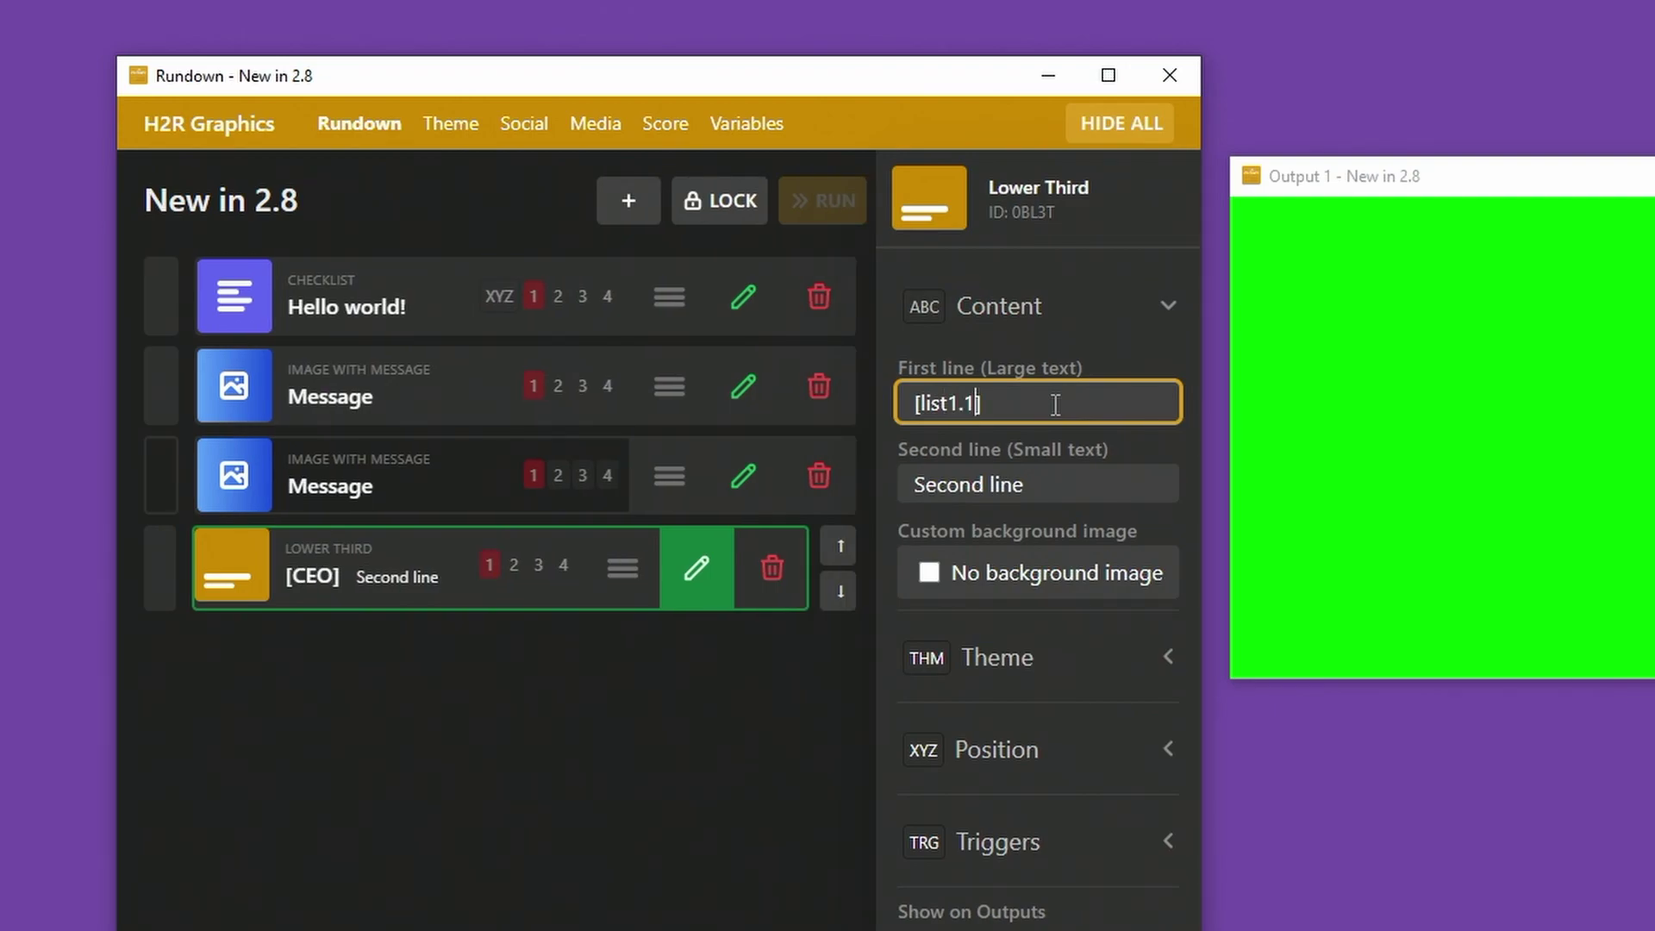
left_click_drag(1055, 404, 861, 399)
key("ctrl+c")
left_click_drag(1101, 481, 960, 520)
key("ctrl+v")
left_click(934, 768)
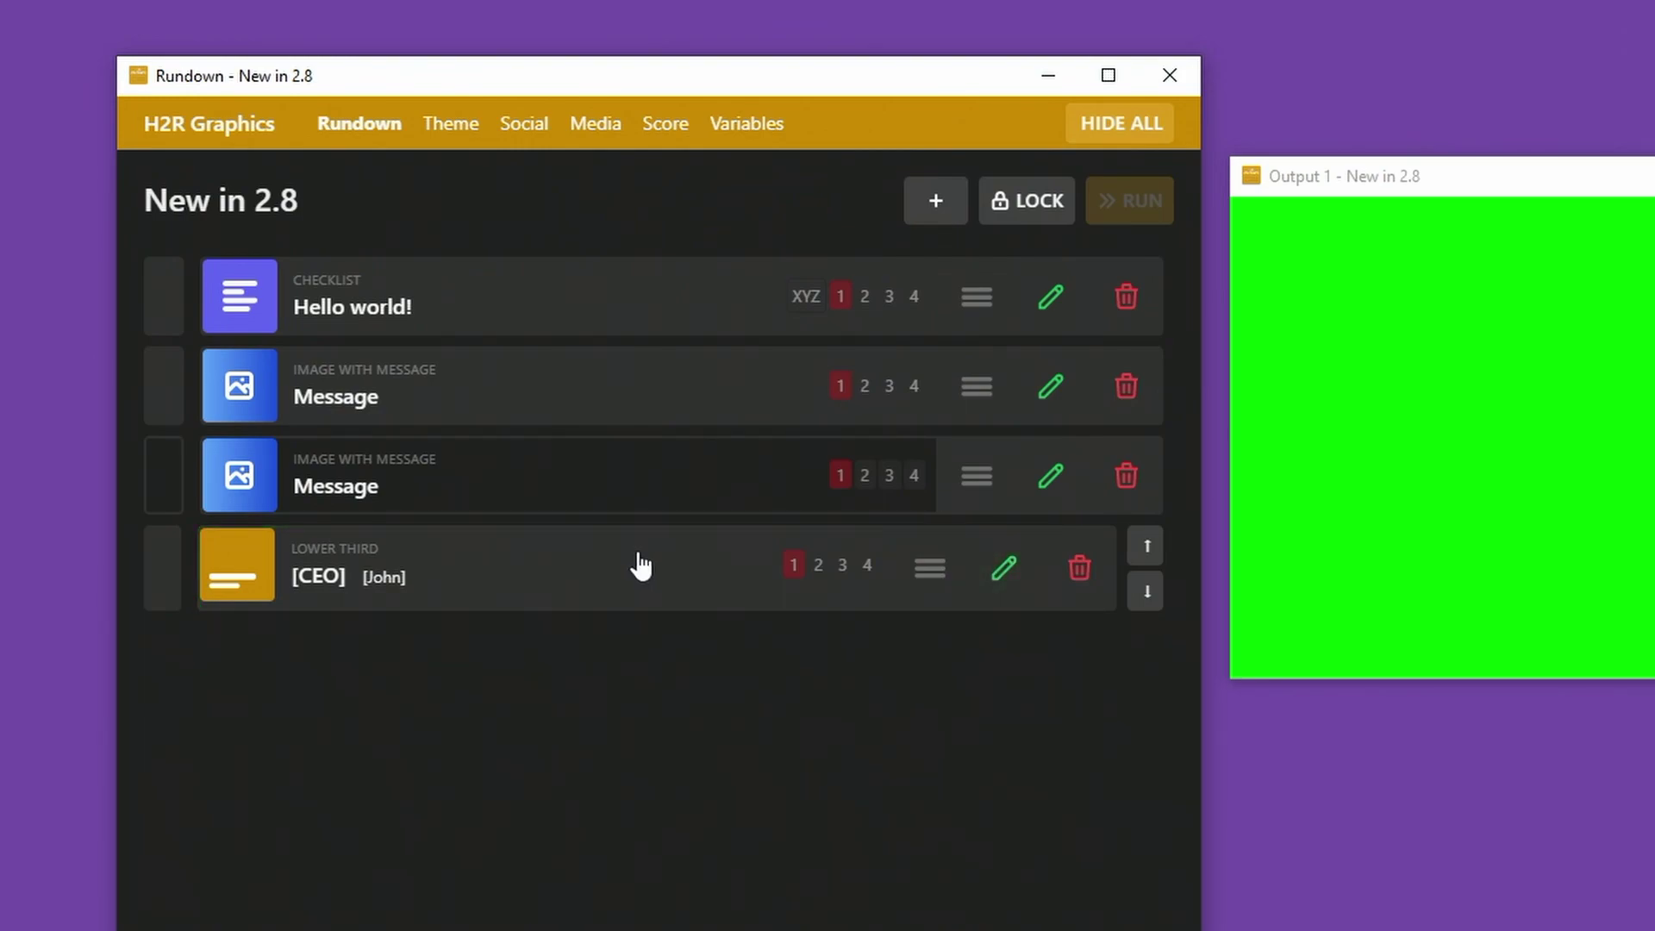
Put the CEO lower third on air and enlarge it in its position settings
left_click(571, 569)
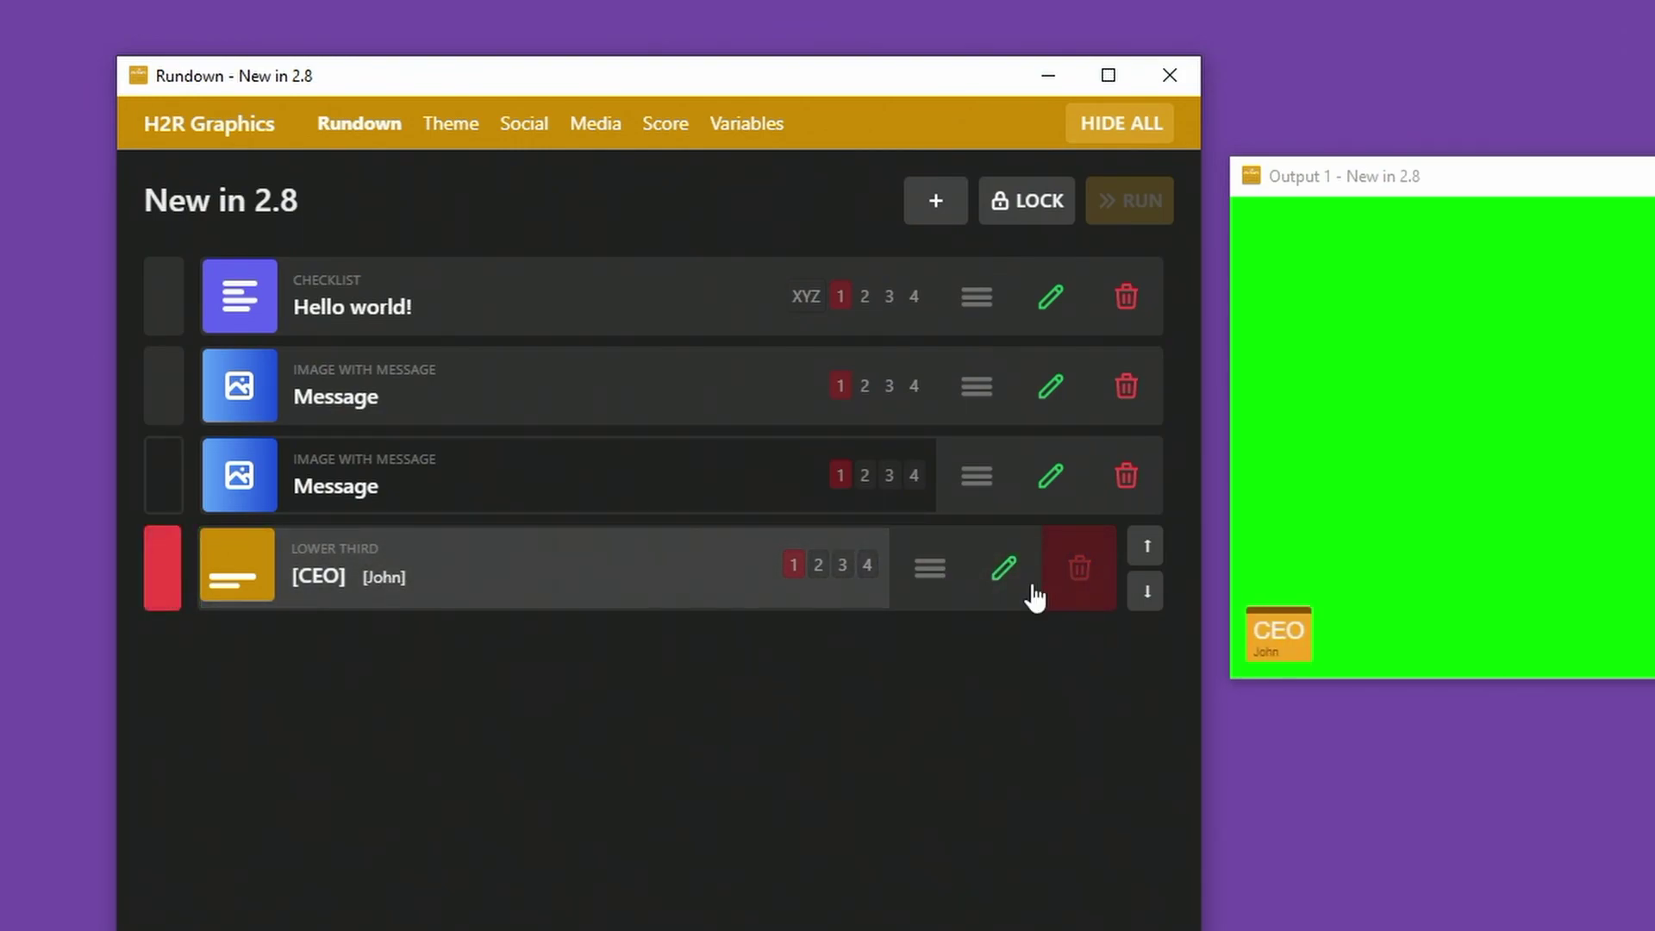
left_click(1010, 576)
left_click(992, 750)
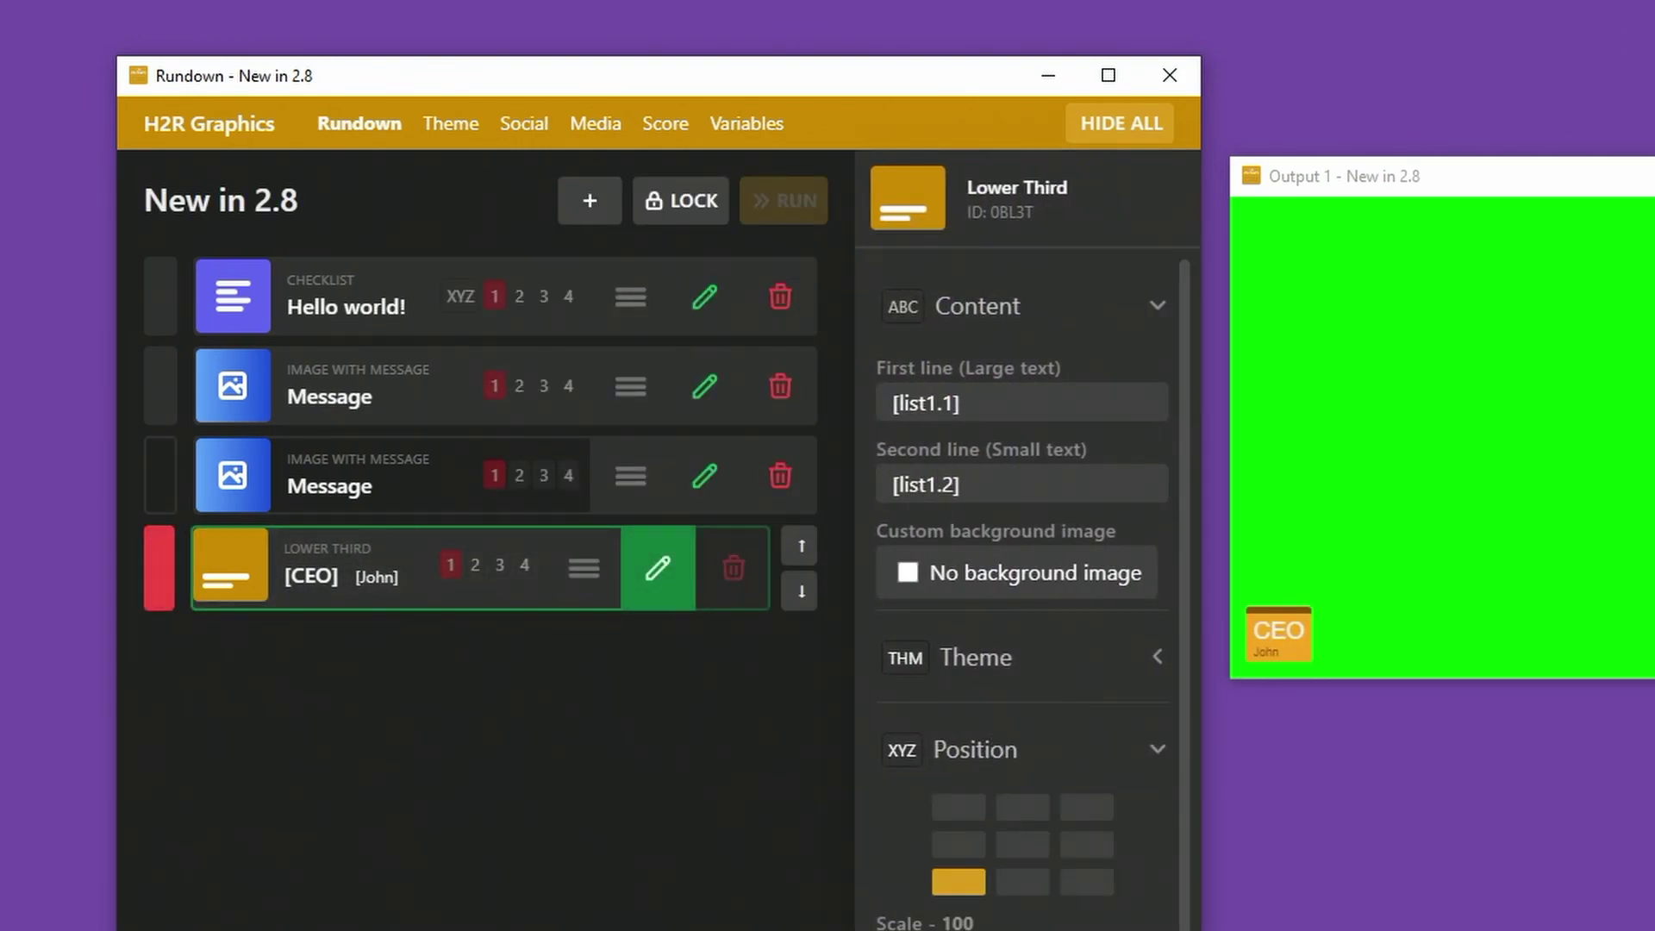
left_click(704, 568)
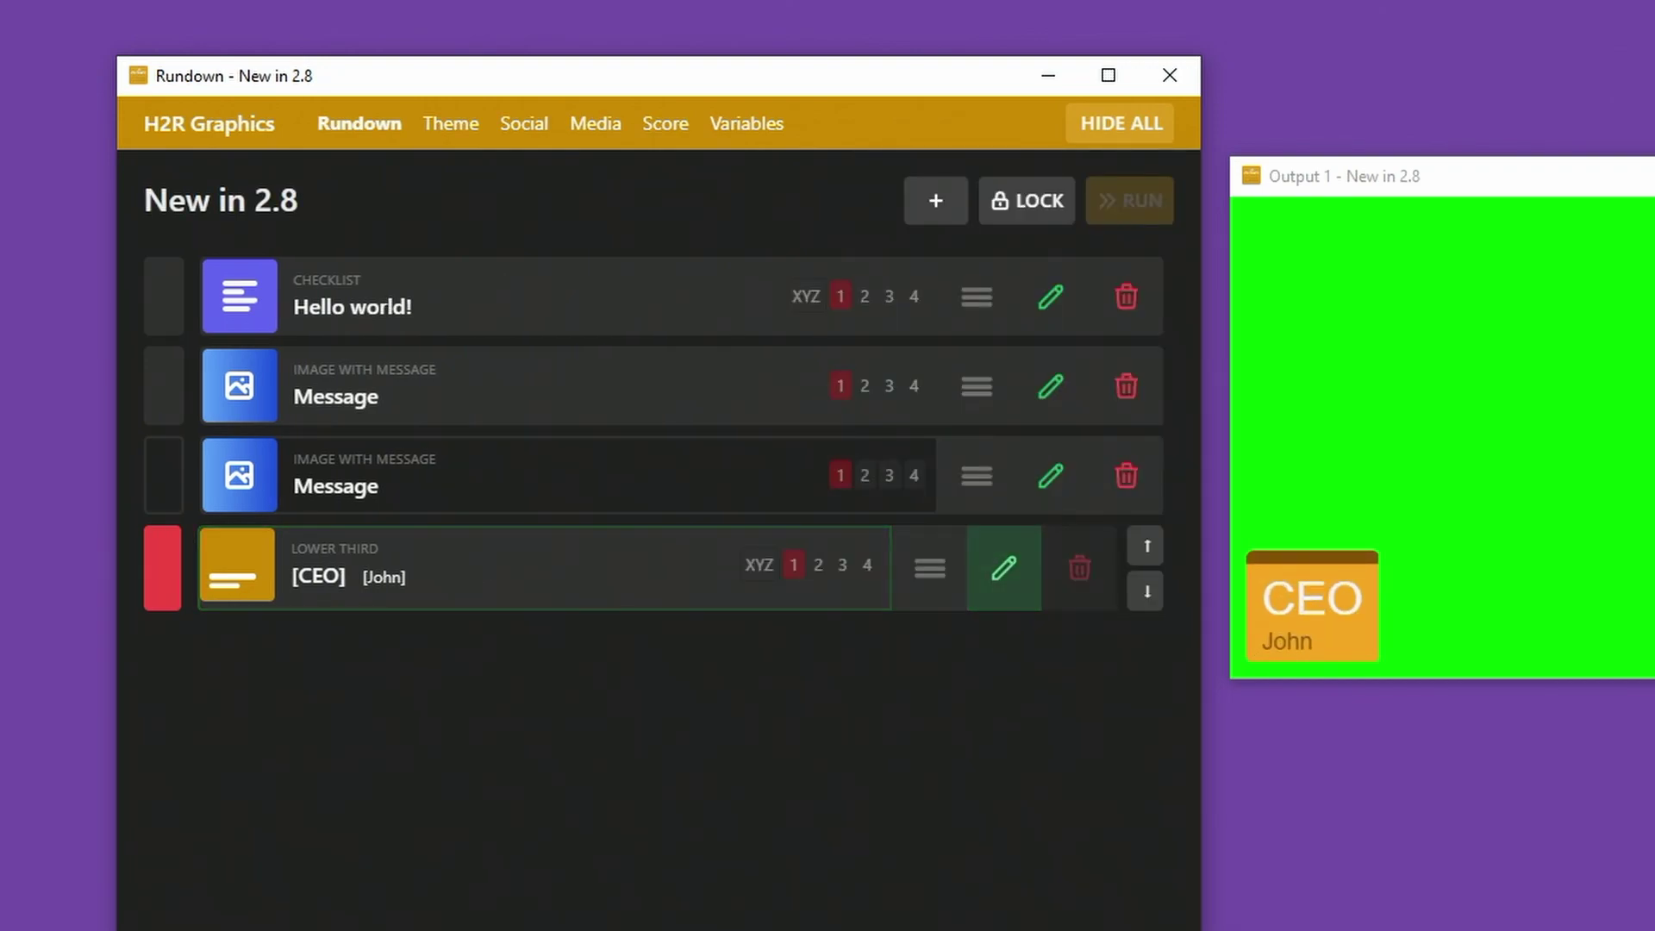
Cycle the live lower third through the list rows, ending on the Intern row
left_click(1149, 556)
left_click(1149, 559)
left_click(1147, 591)
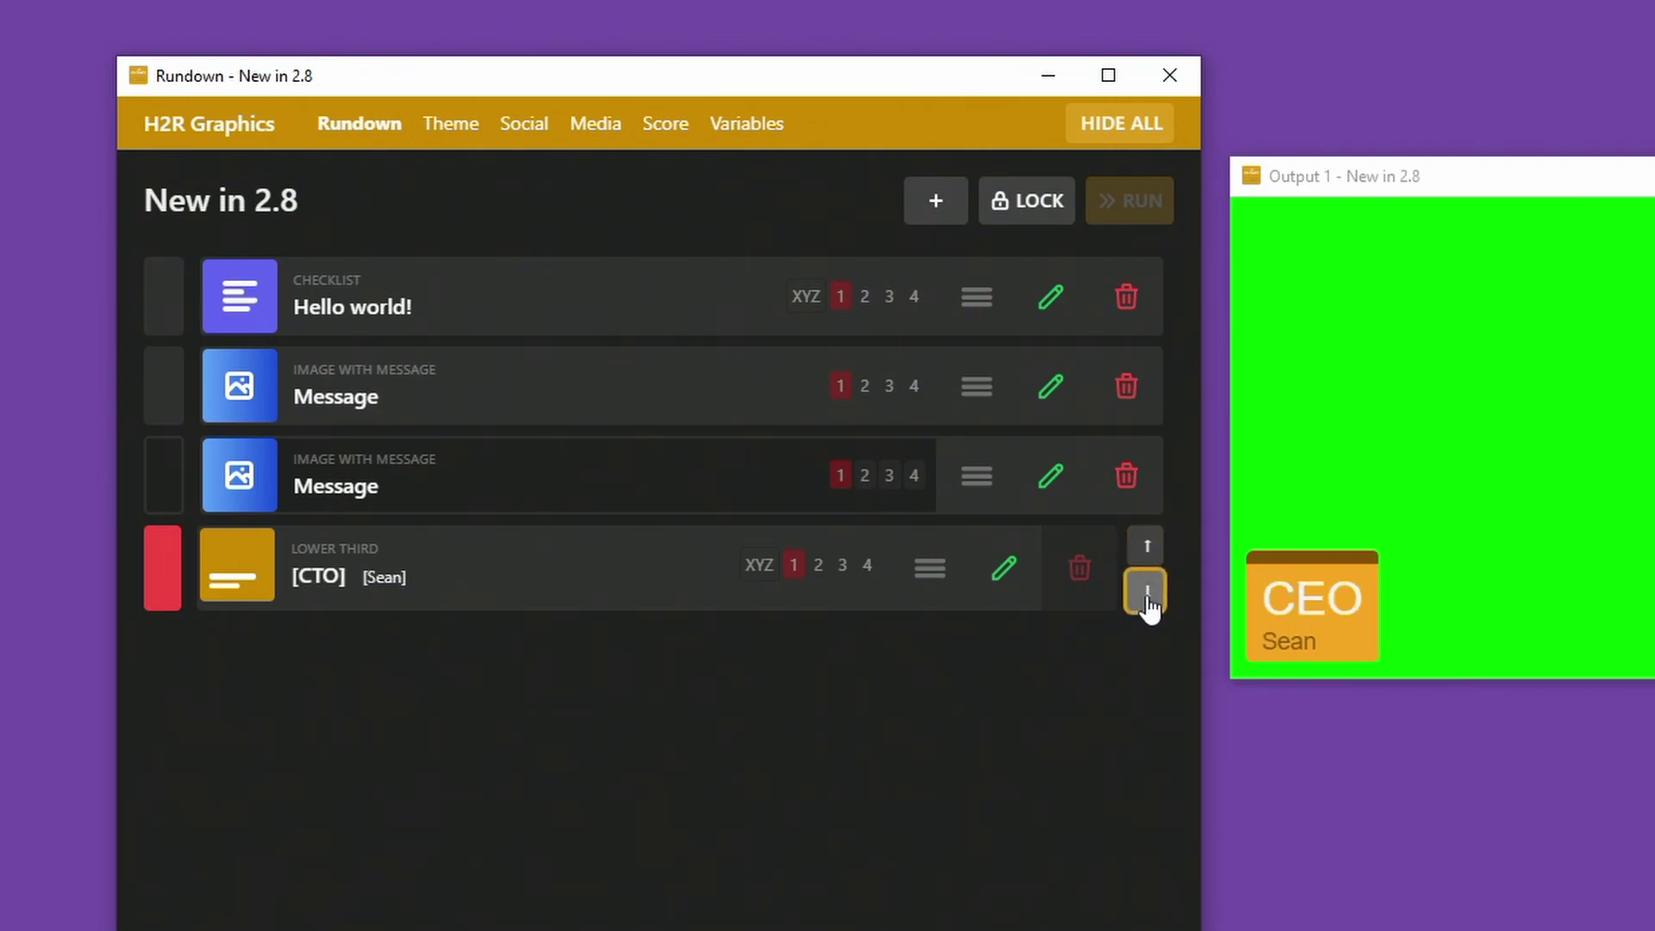
left_click(1146, 592)
left_click(1147, 590)
left_click(1148, 593)
left_click(1147, 550)
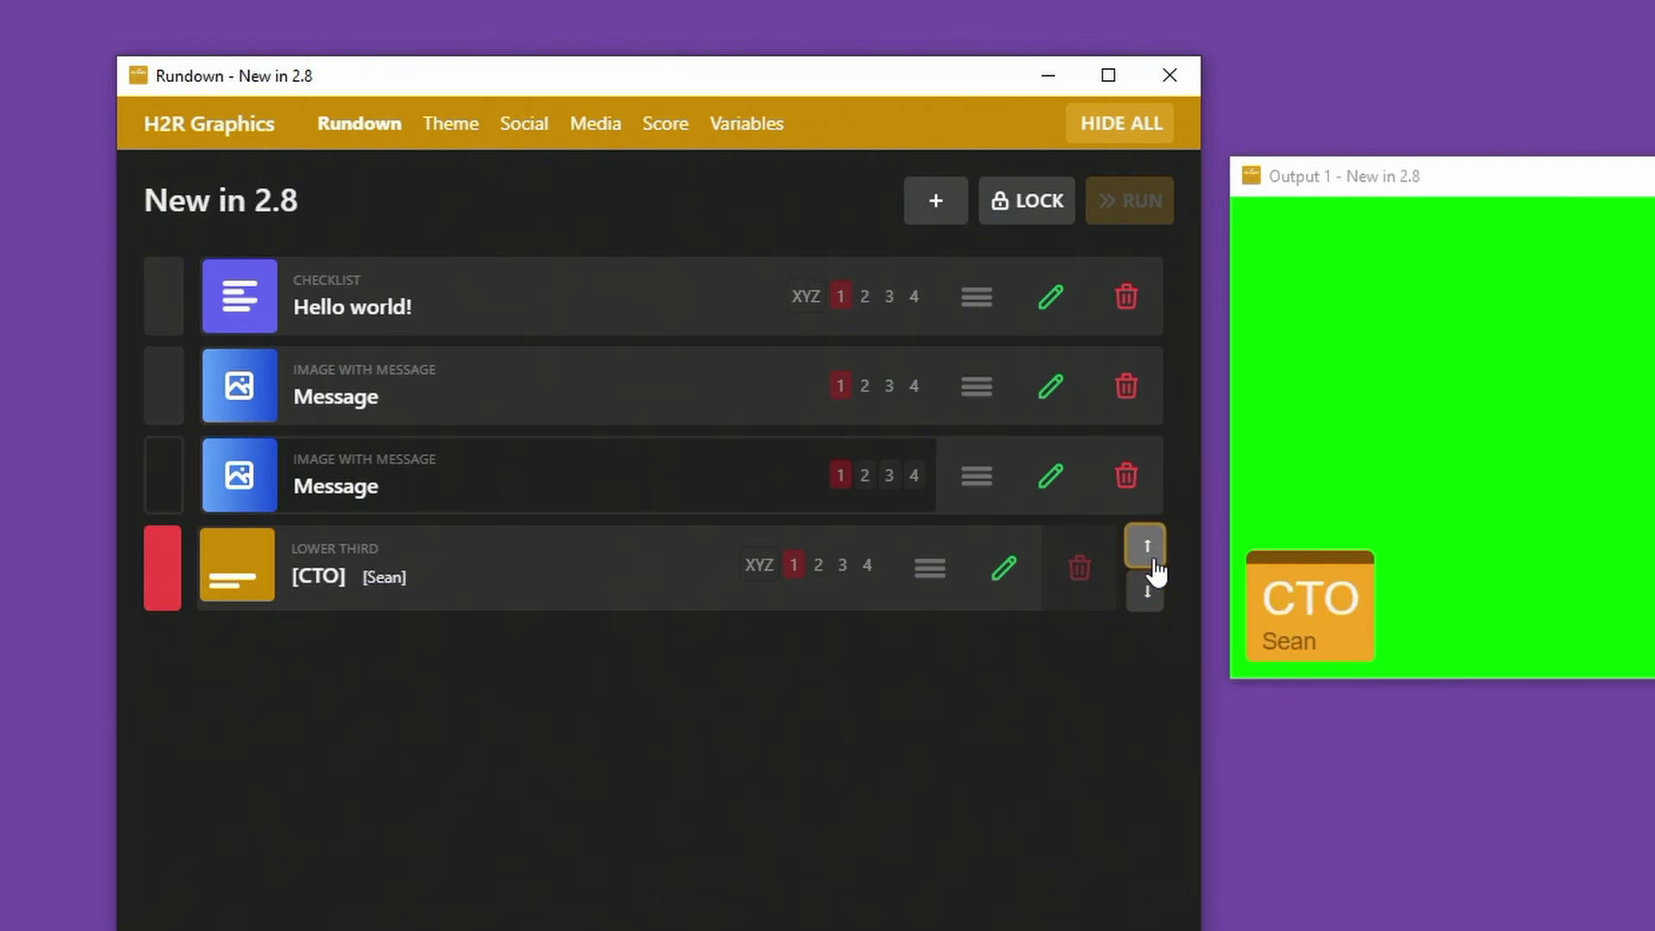
left_click(1148, 548)
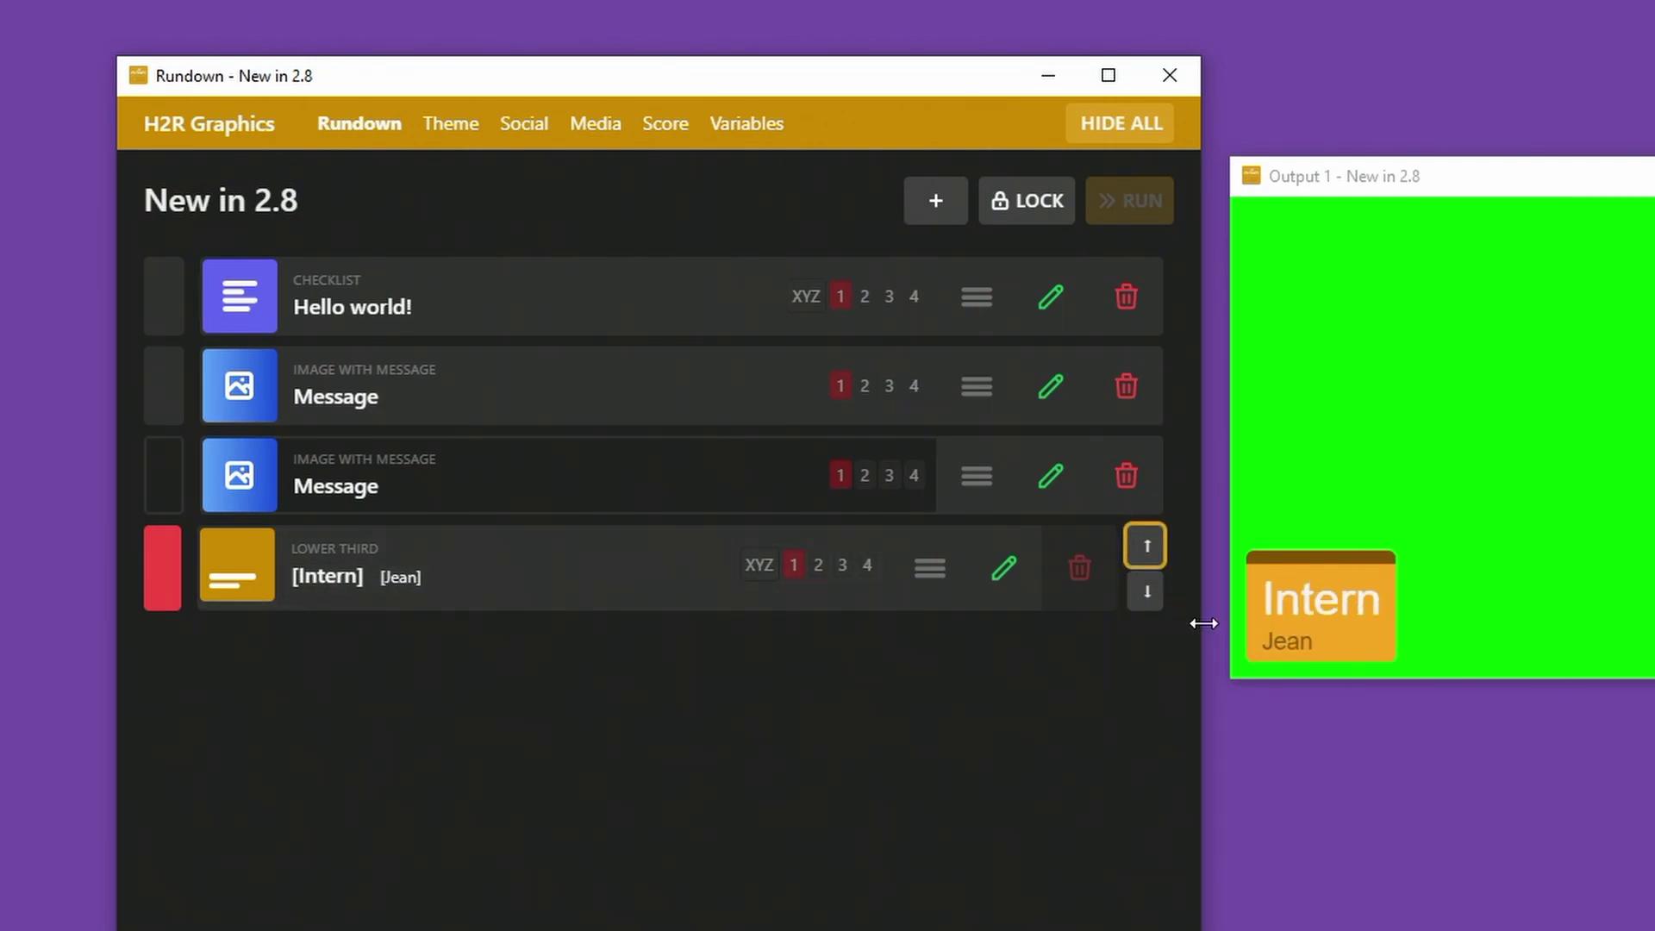
left_click(1147, 591)
left_click(1147, 590)
left_click(1148, 550)
left_click(1148, 550)
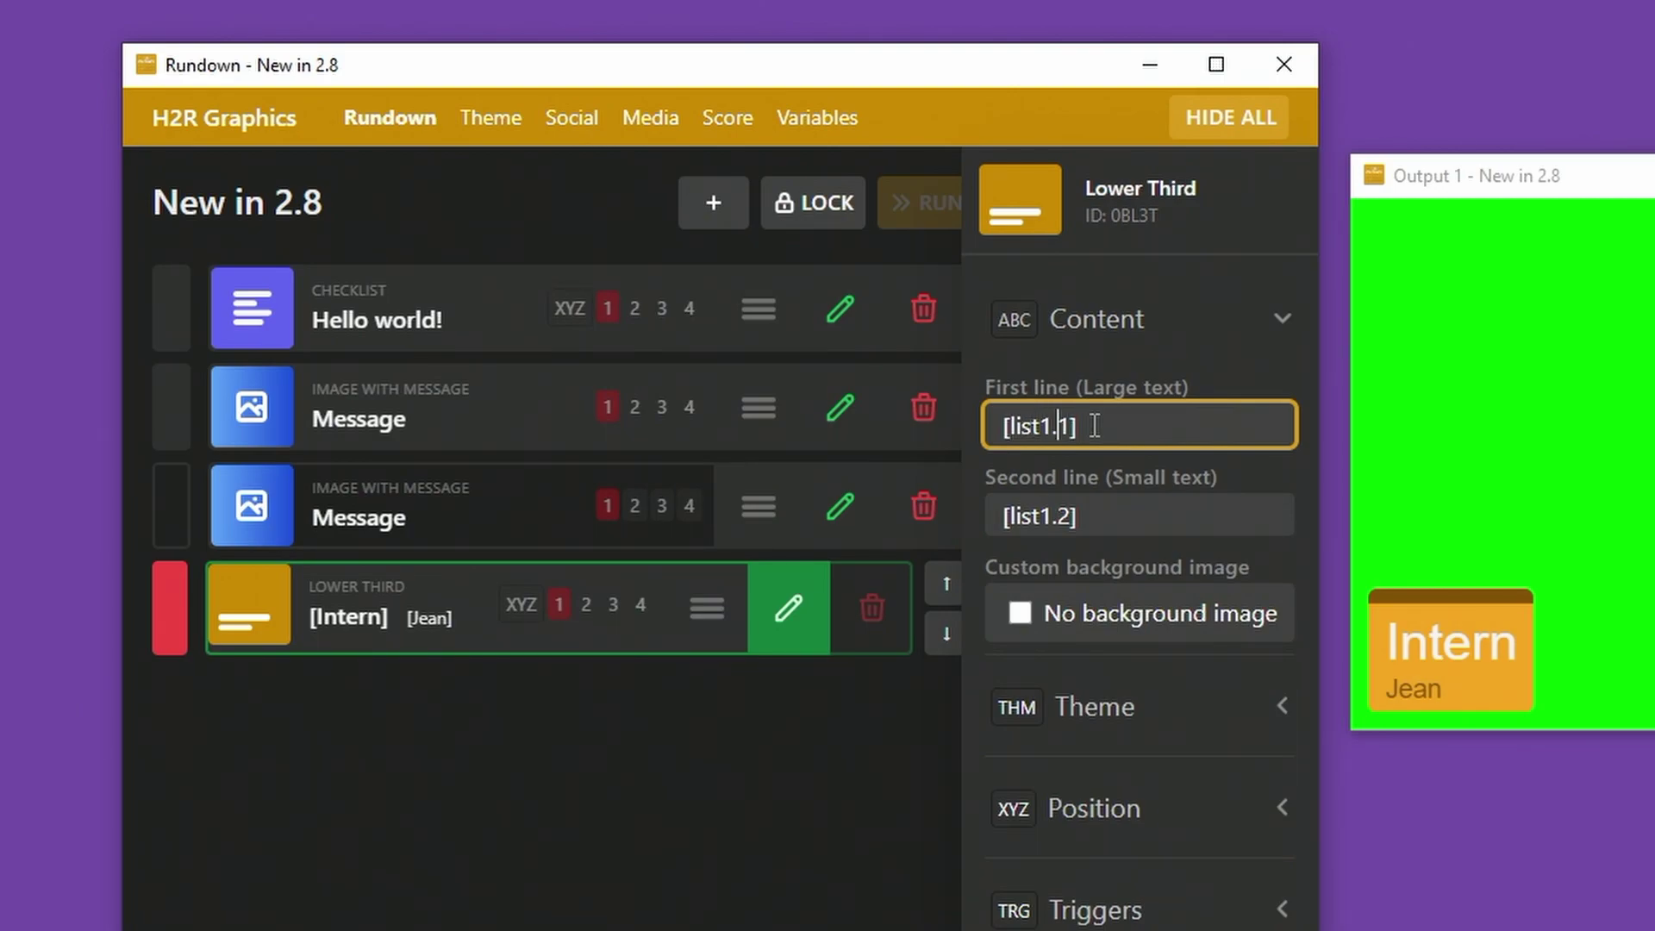
Change the lower third's first line reference to [list1.row1.cell1]
type("row1")
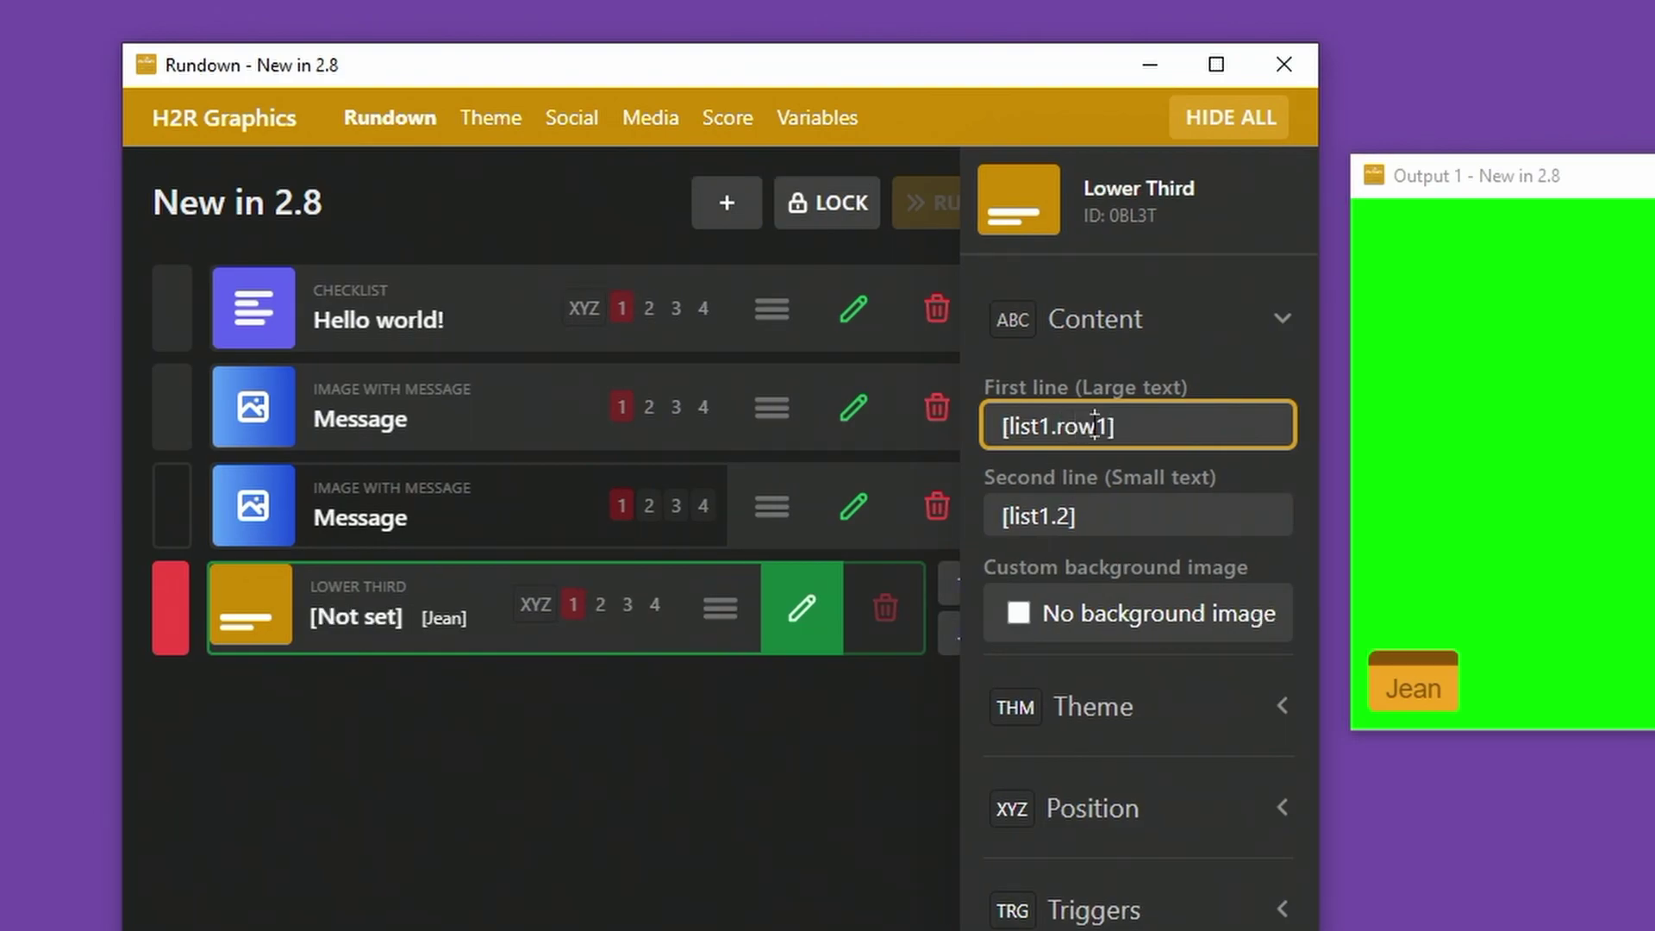
type(".cell1")
left_click(1013, 477)
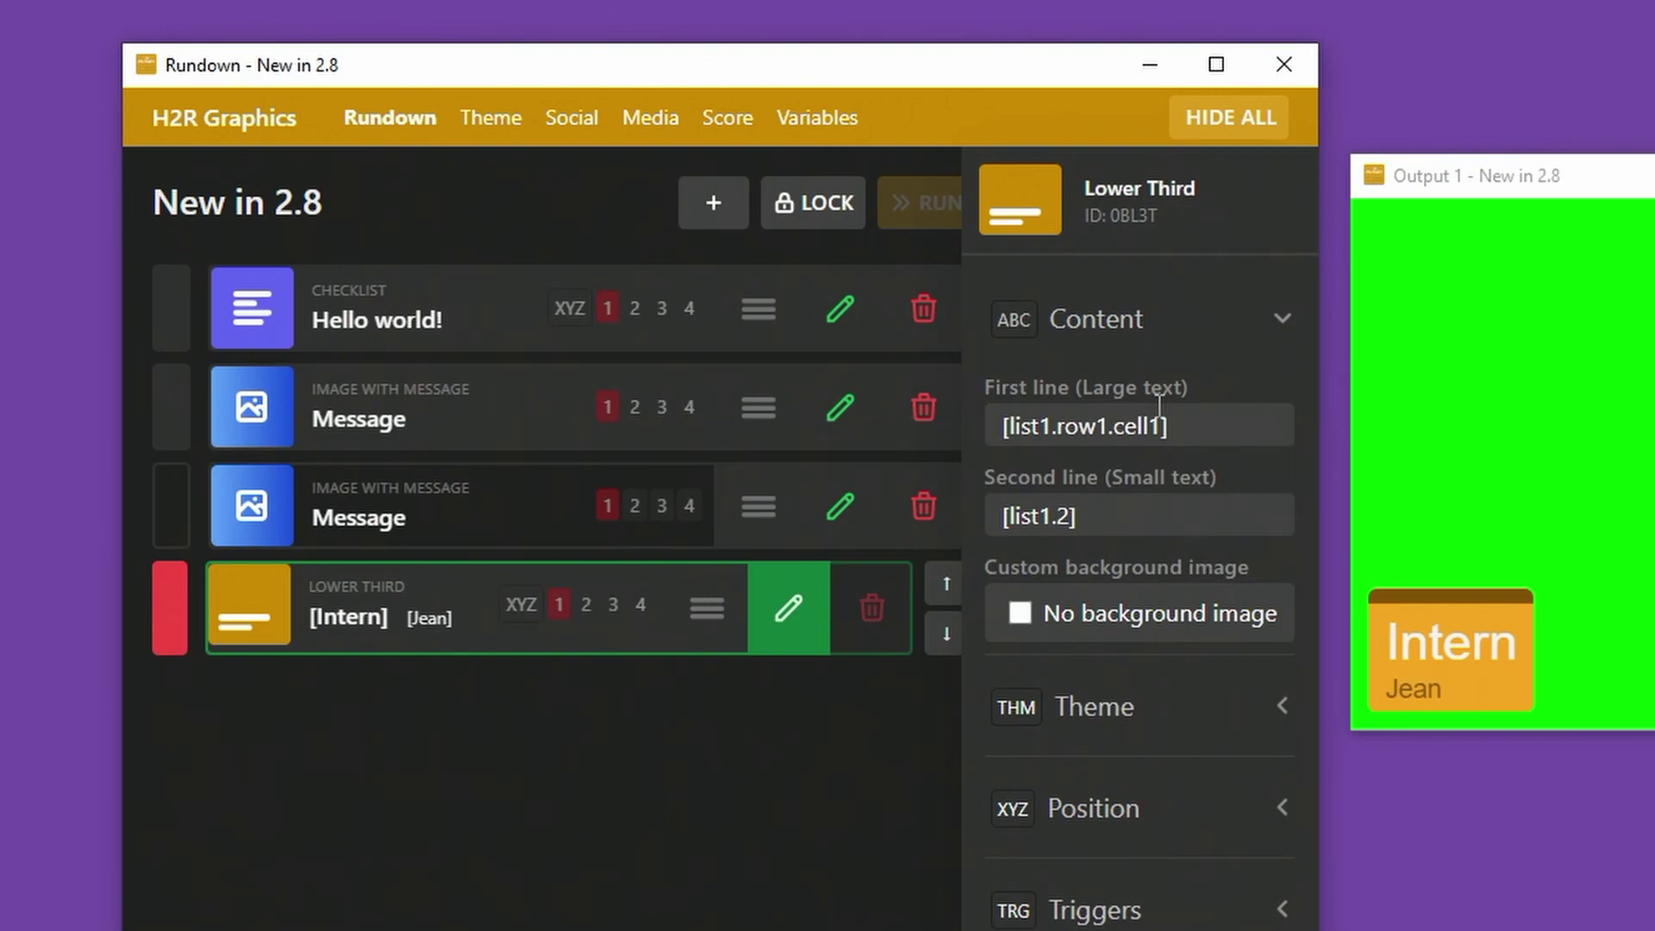
left_click(1215, 425)
Enter Here in row 1's Company cell on the Variables page
left_click(812, 120)
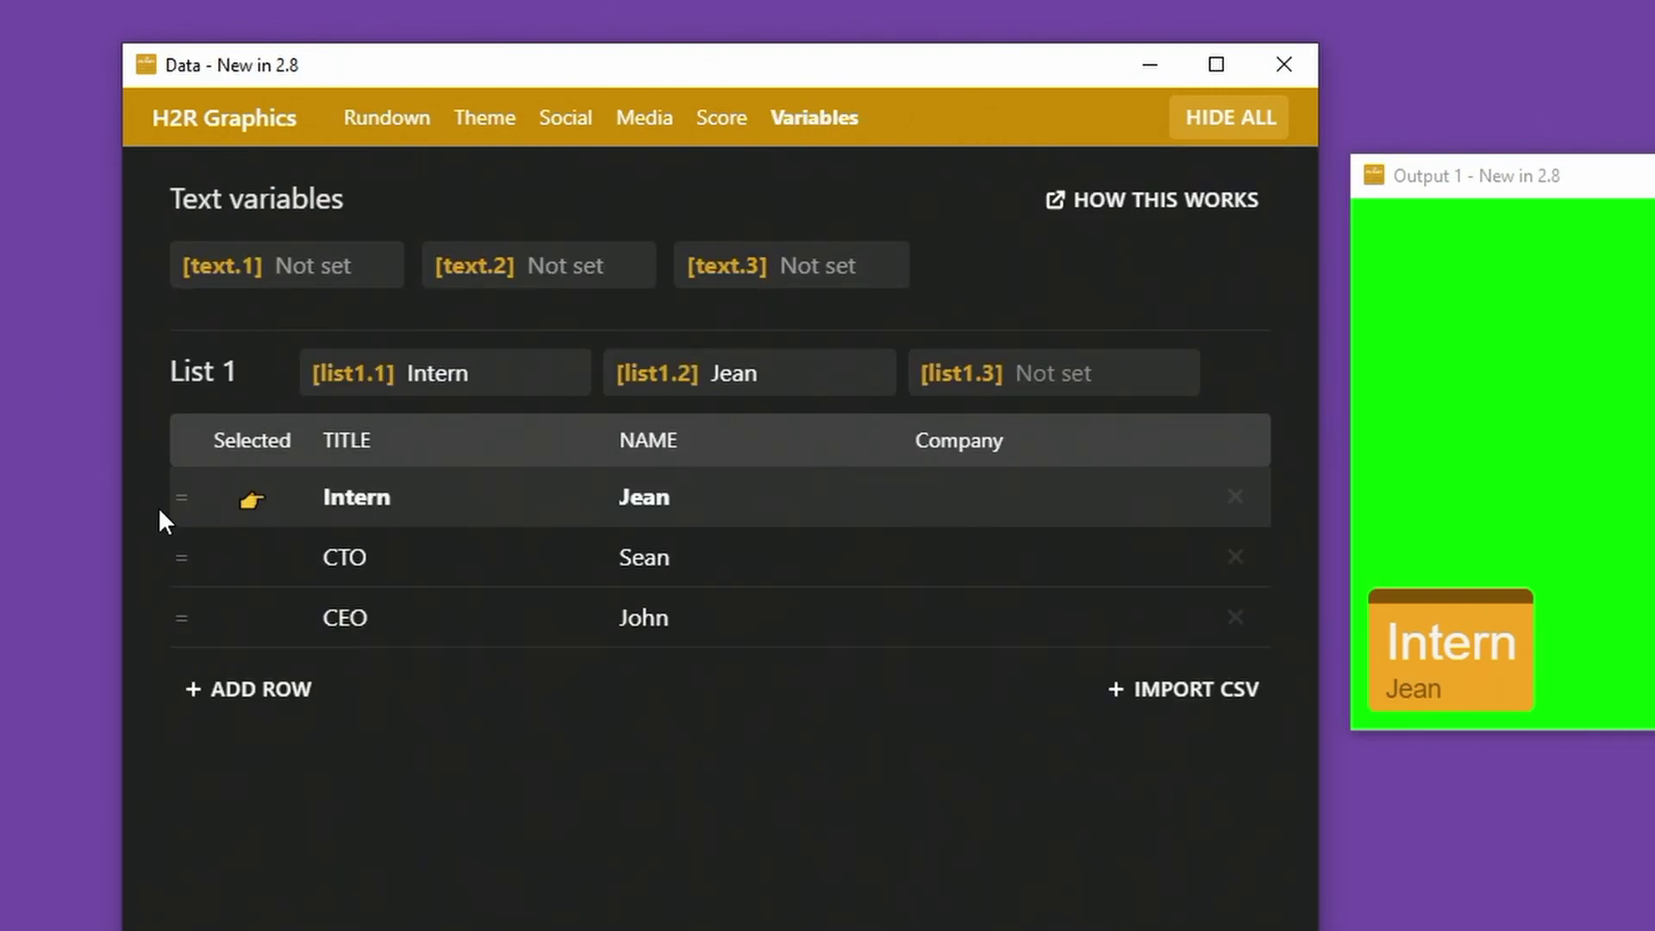
double_click(368, 509)
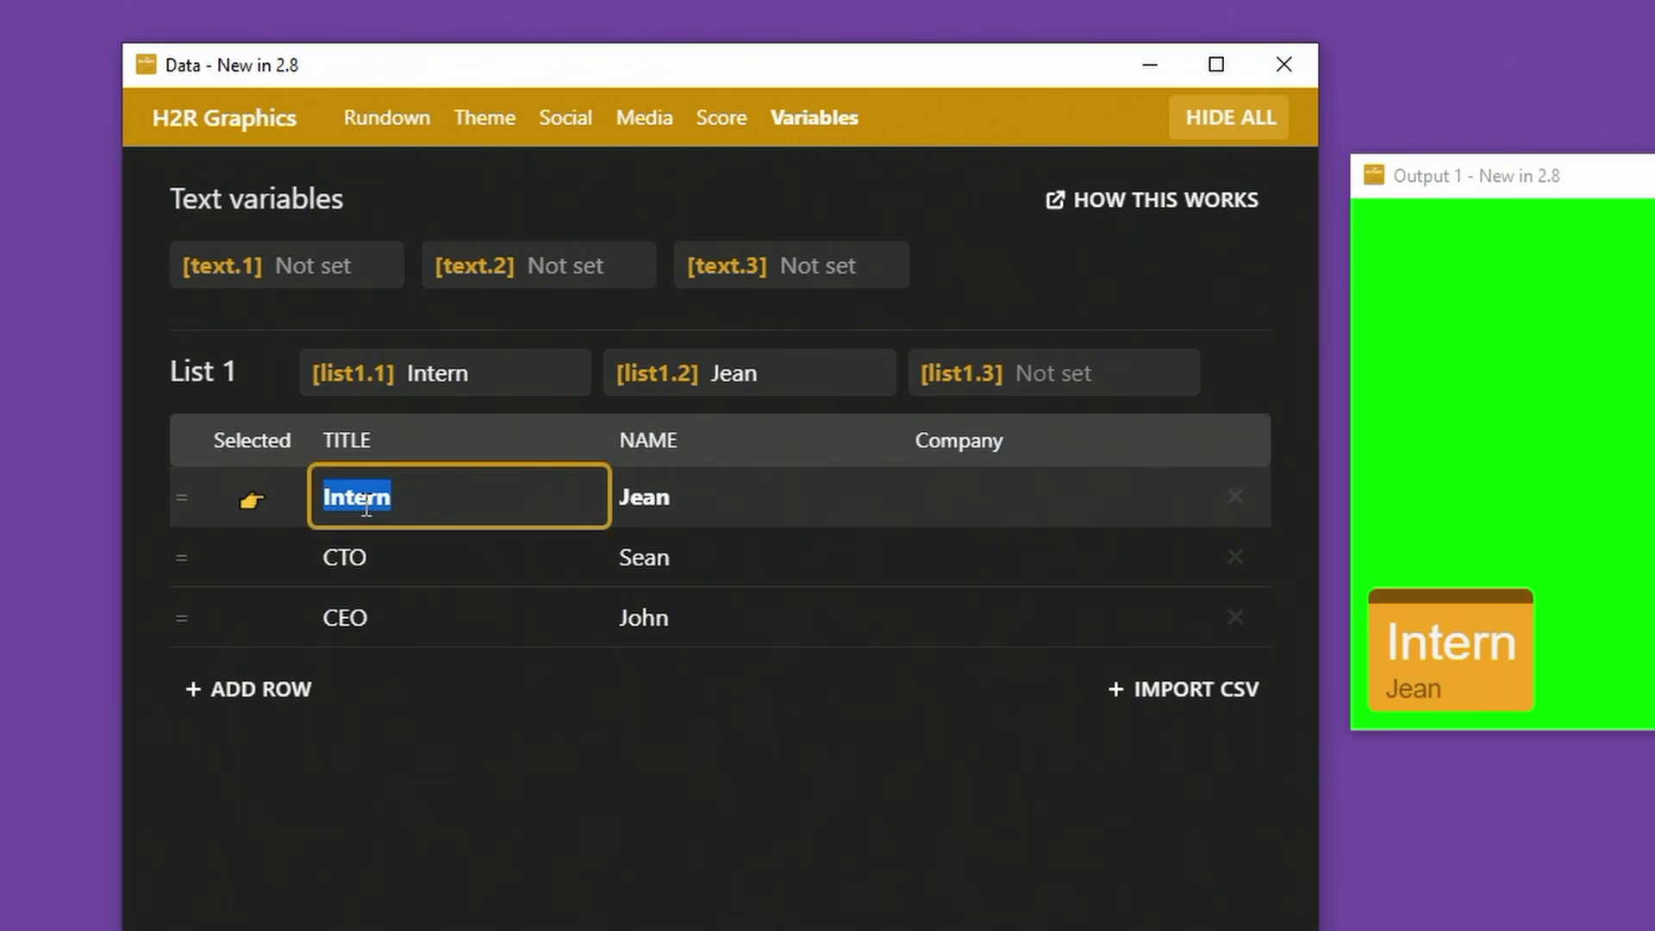
double_click(958, 500)
type("Here")
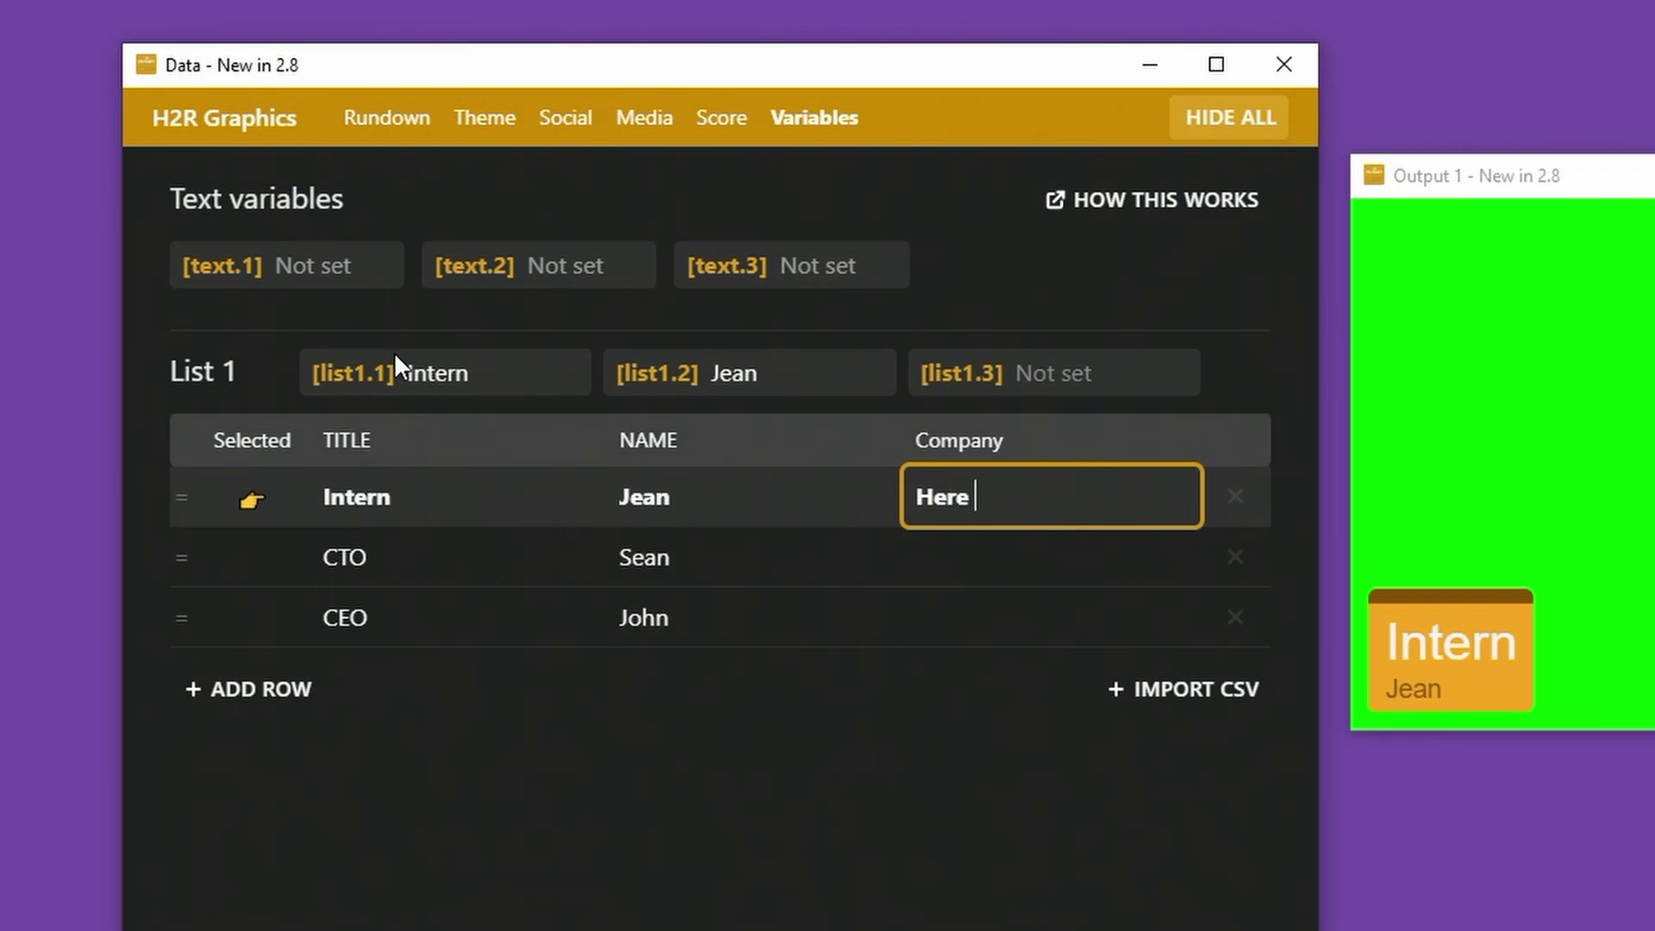
double_click(483, 495)
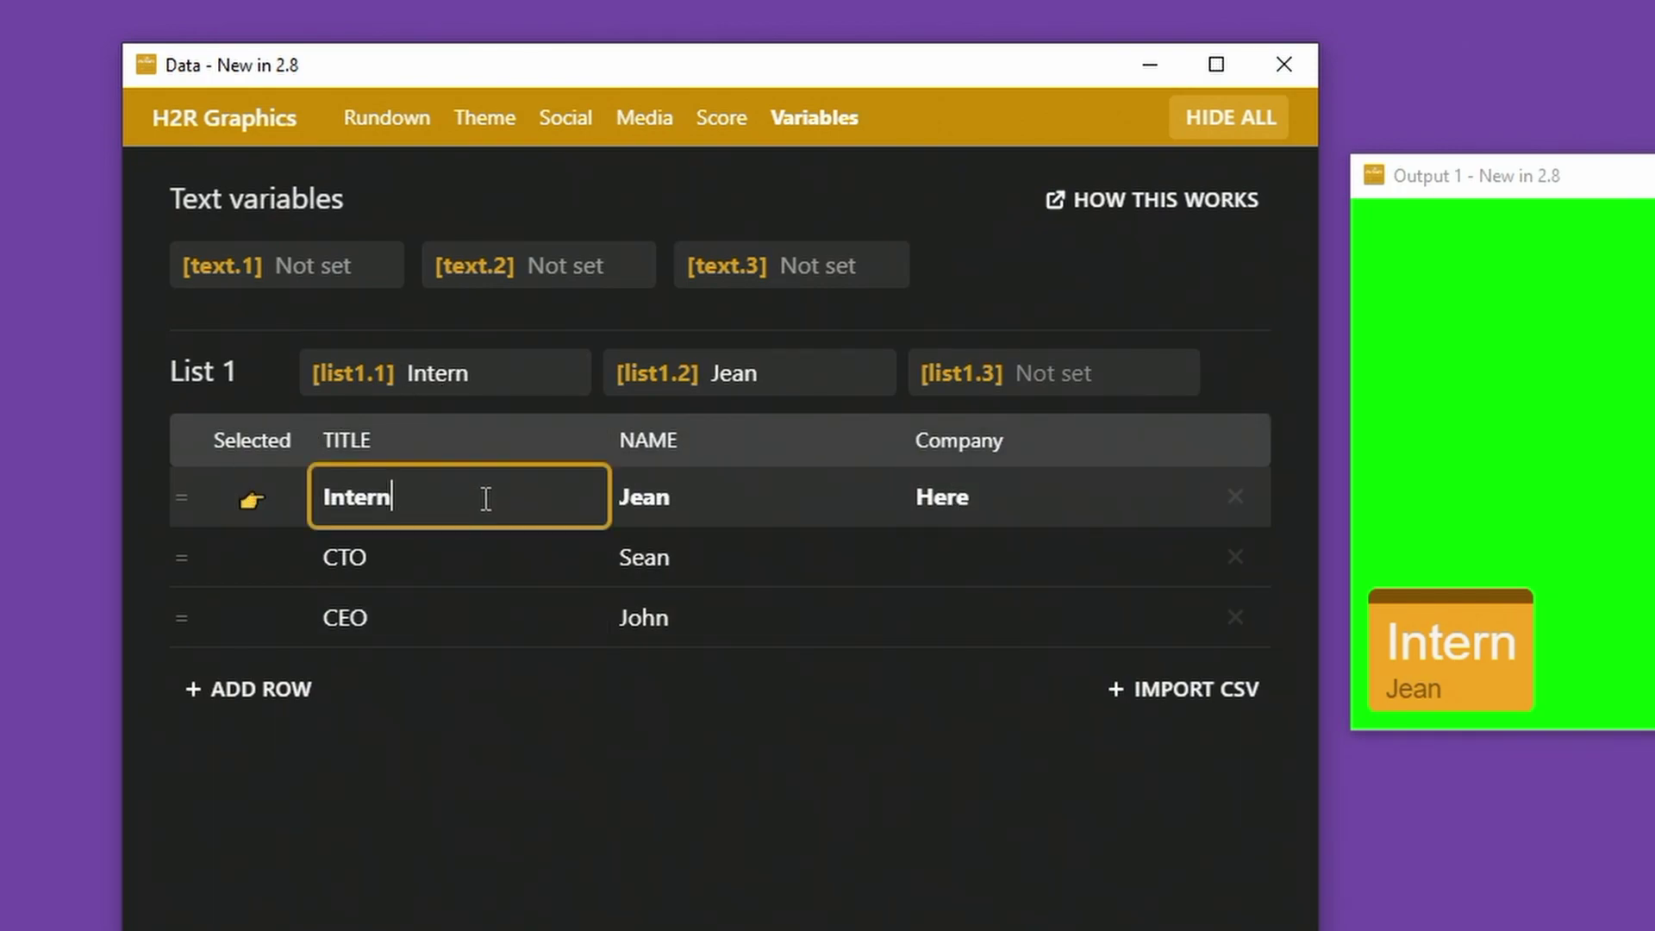
double_click(766, 493)
double_click(1010, 494)
Change the first line reference to [list1.row1.cell3] so it shows Here
left_click(384, 122)
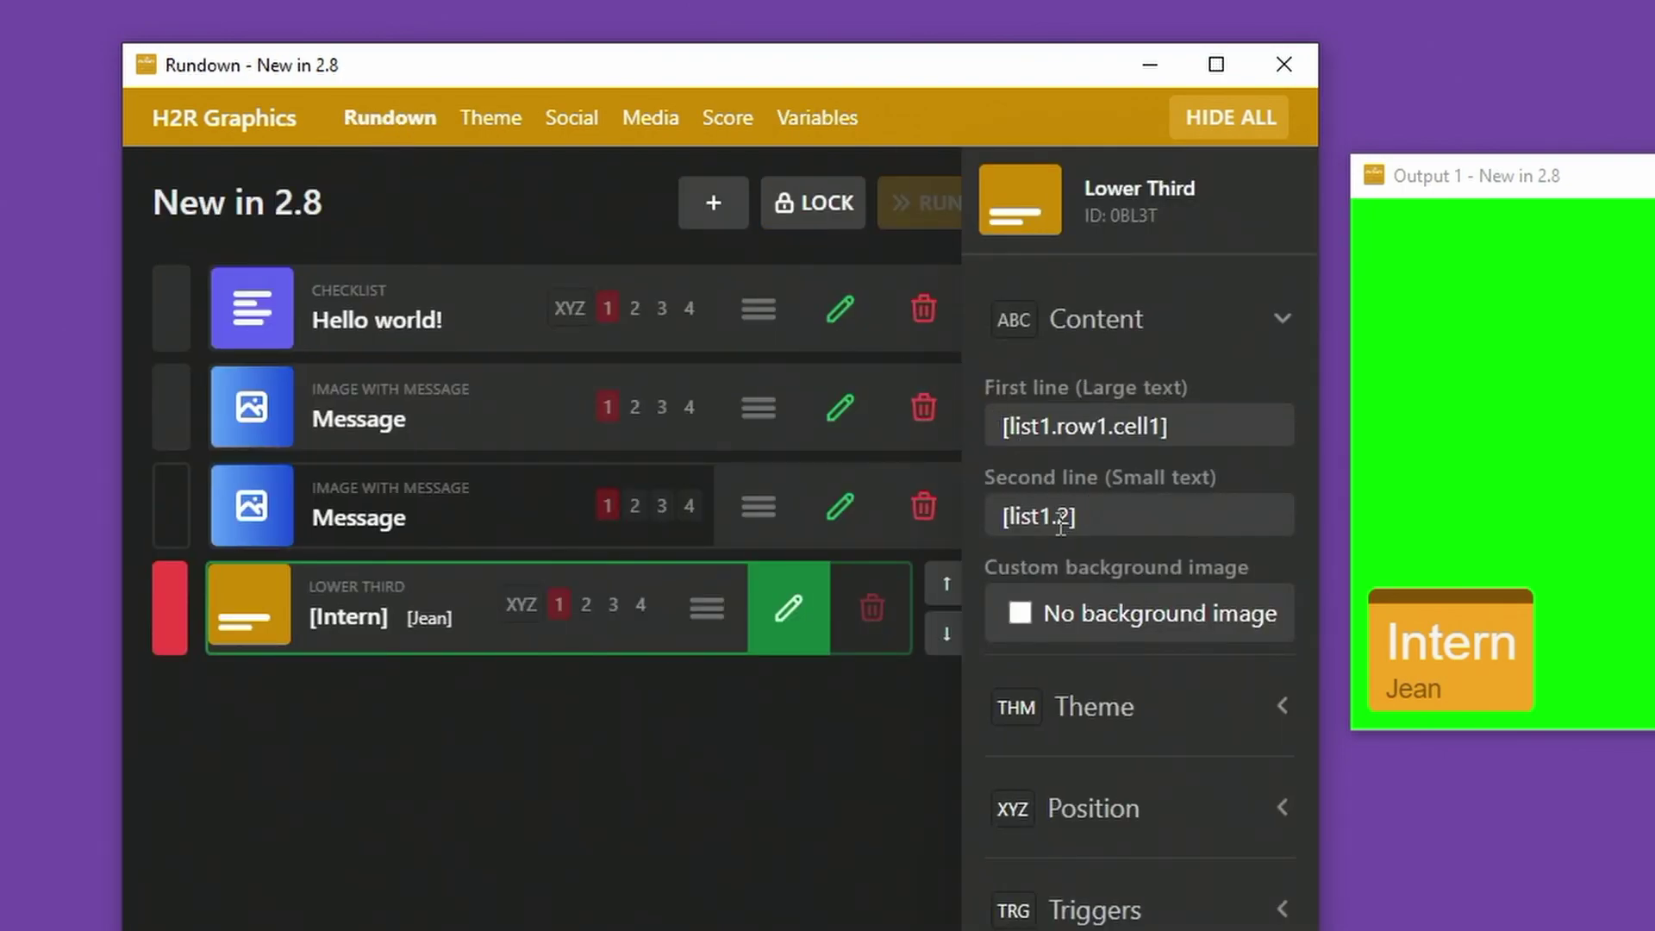
left_click(1193, 444)
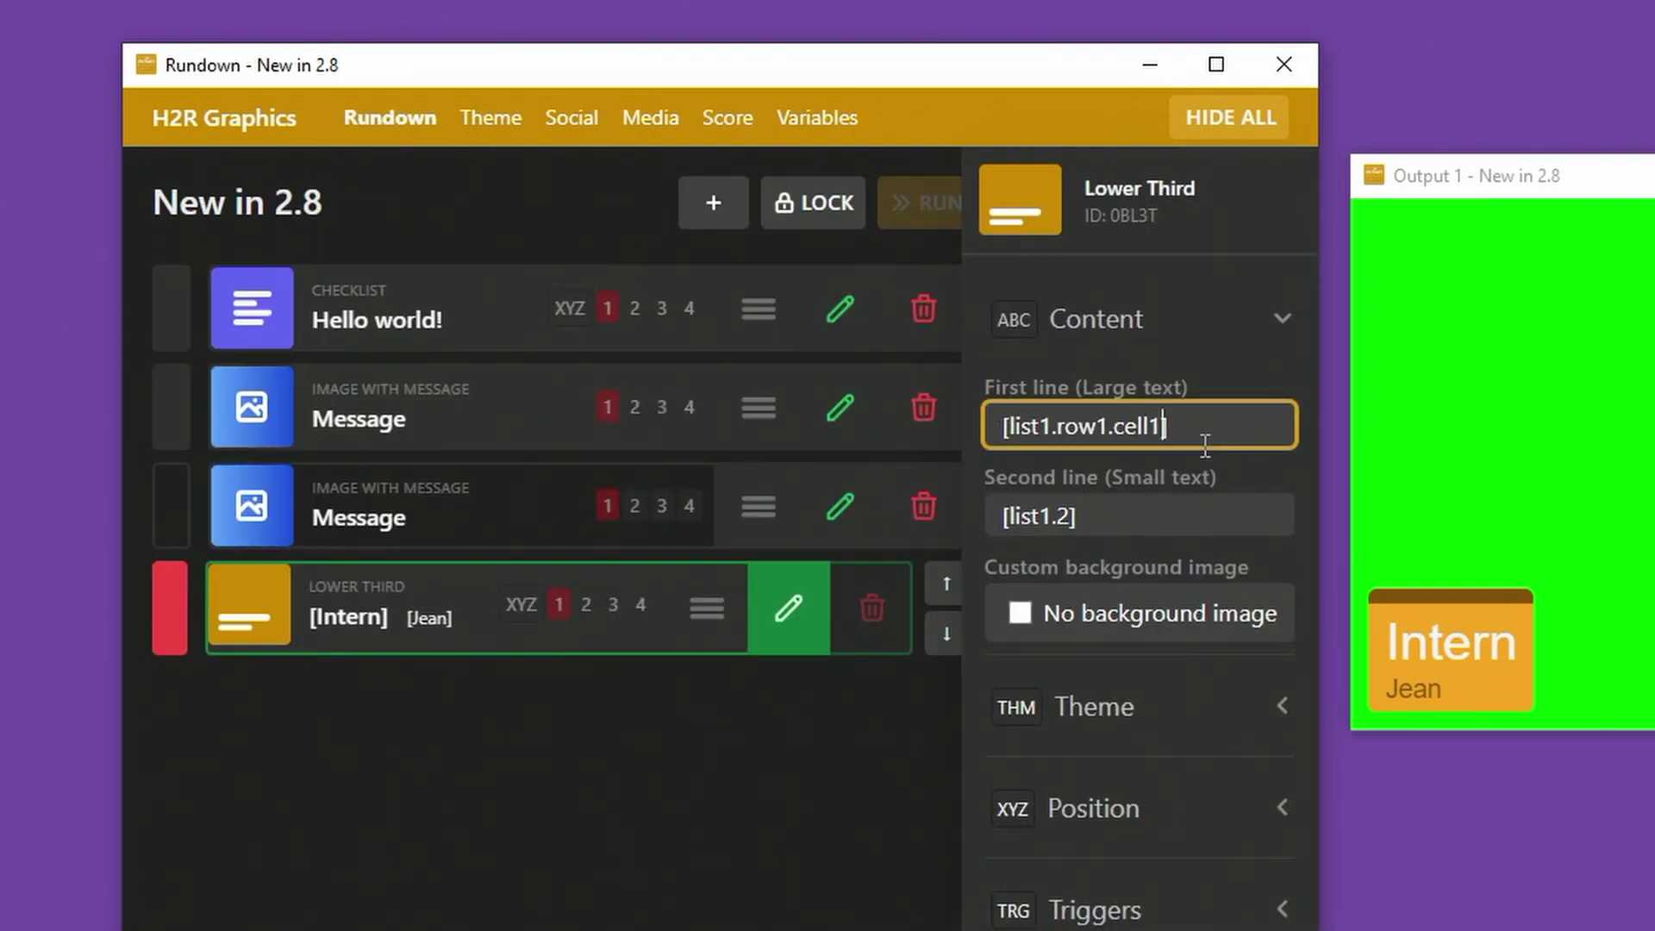
key("BackSpace")
type("3")
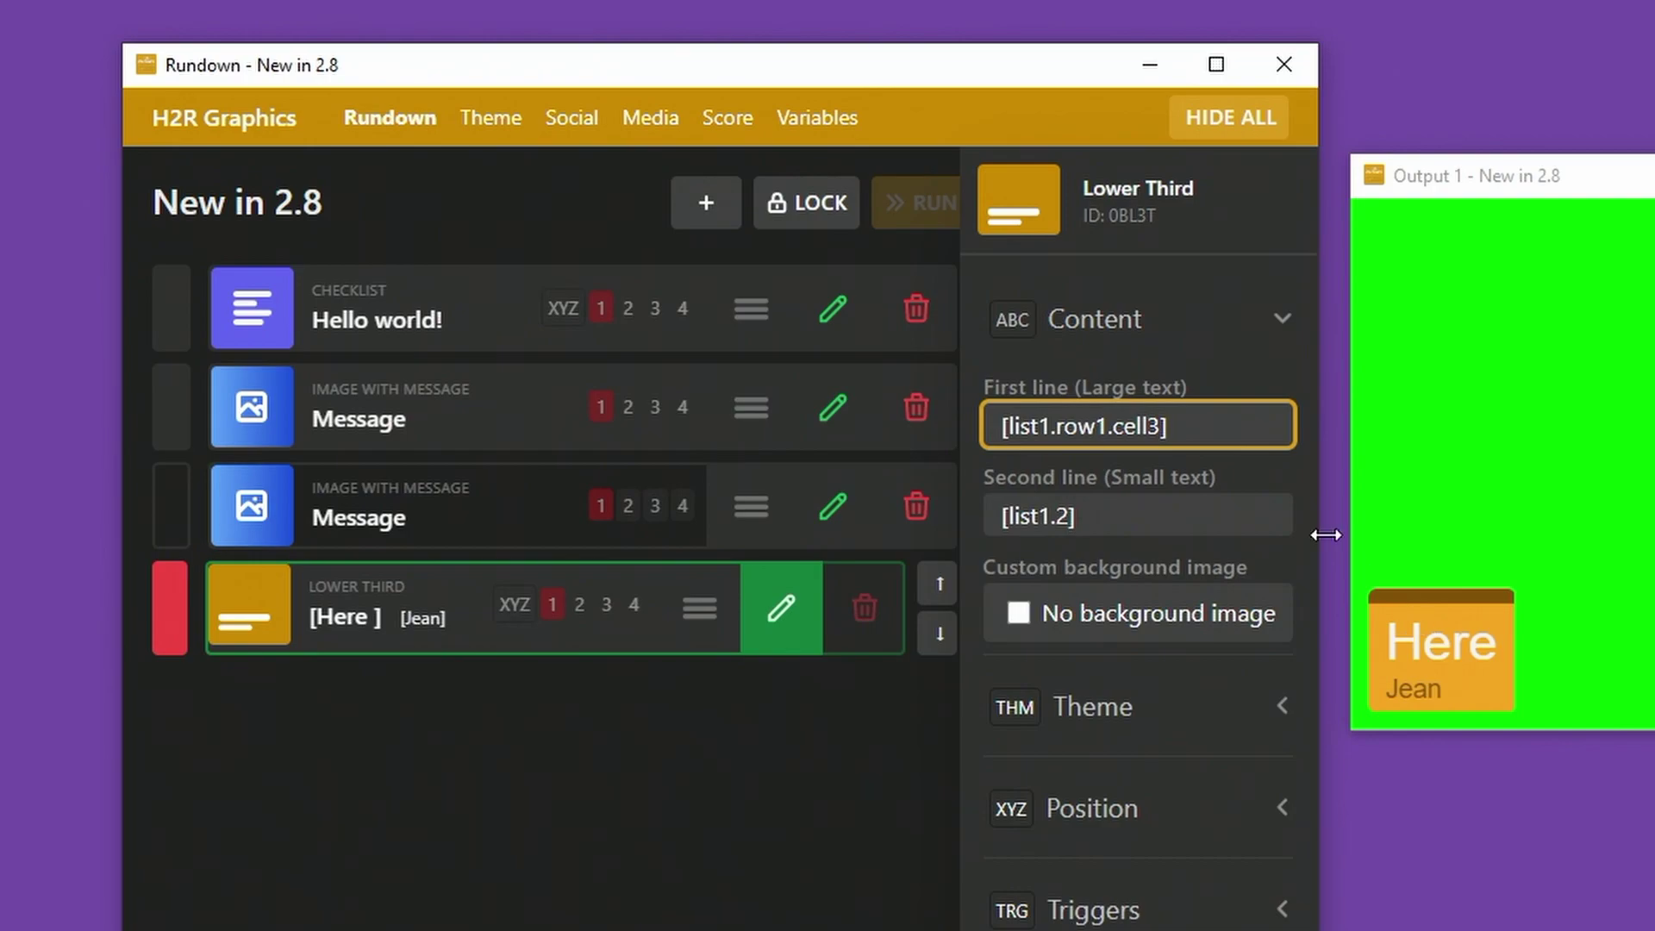
left_click(824, 118)
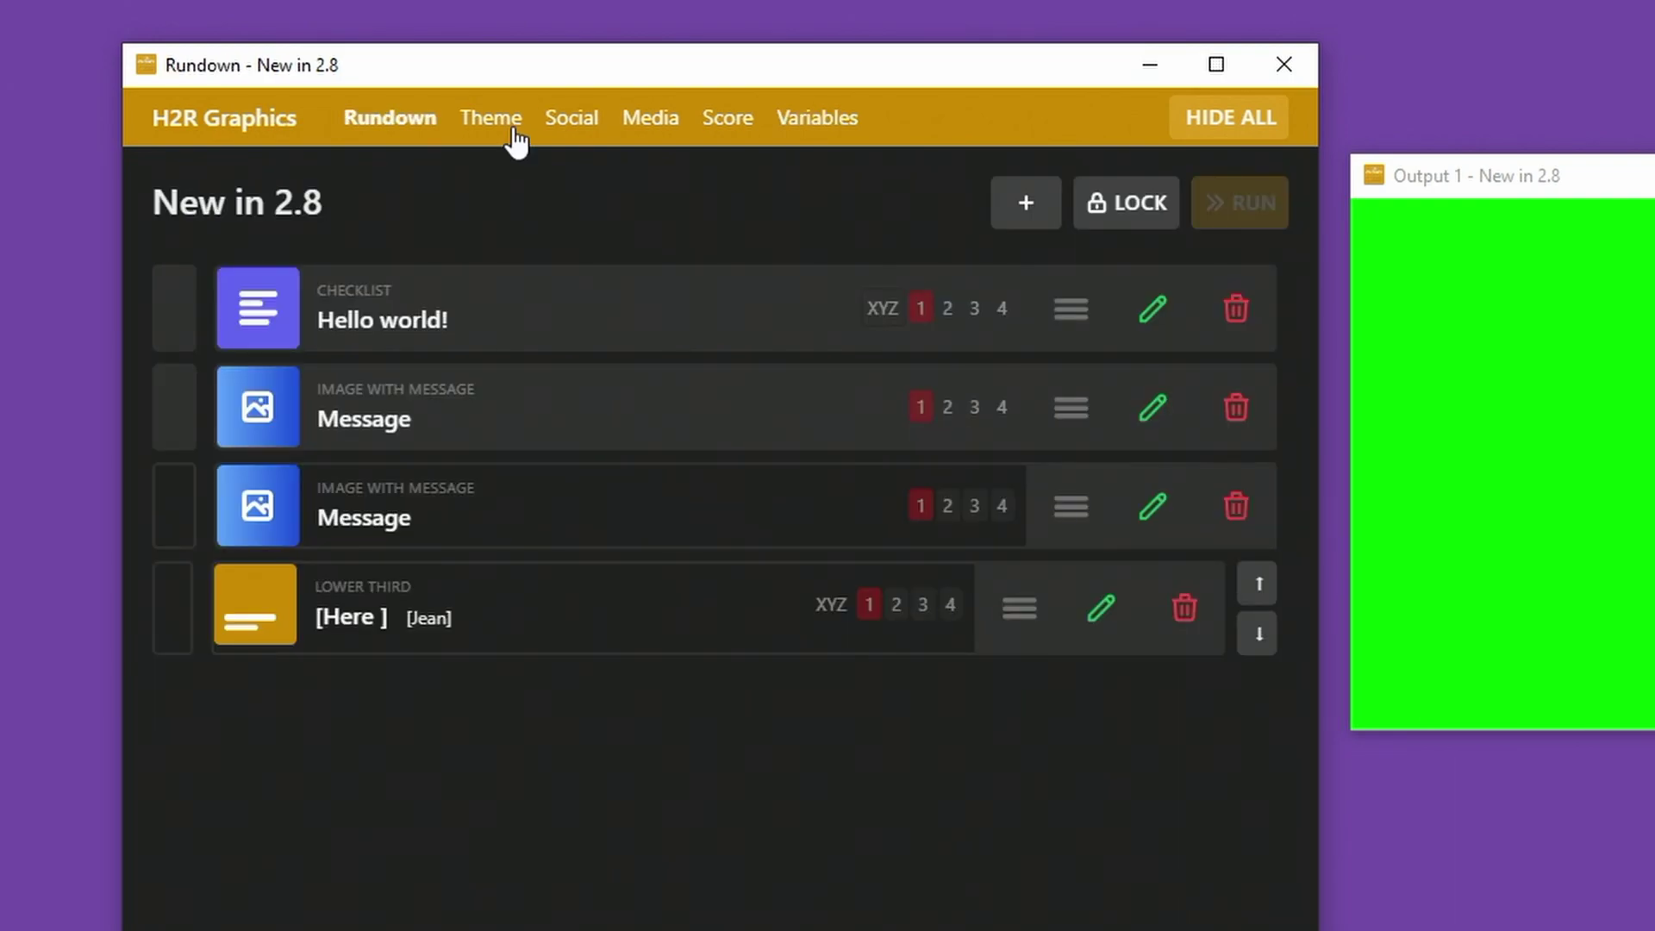
Choose the H2R Blank theme and make it the project default
left_click(496, 121)
left_click(977, 280)
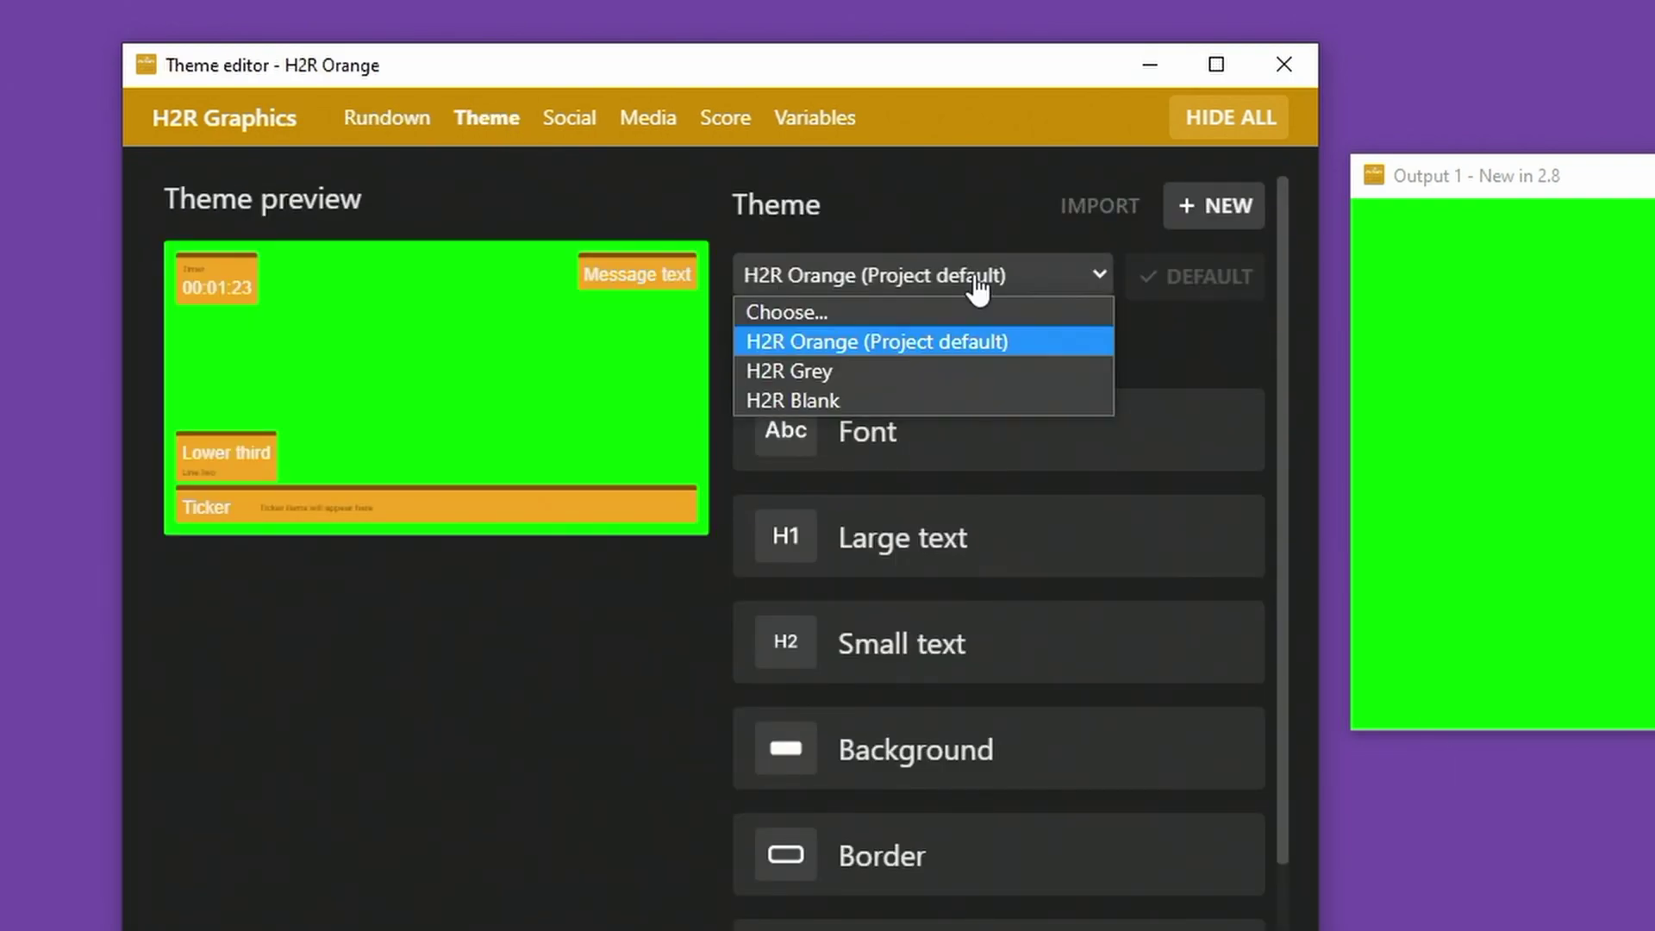
left_click(816, 402)
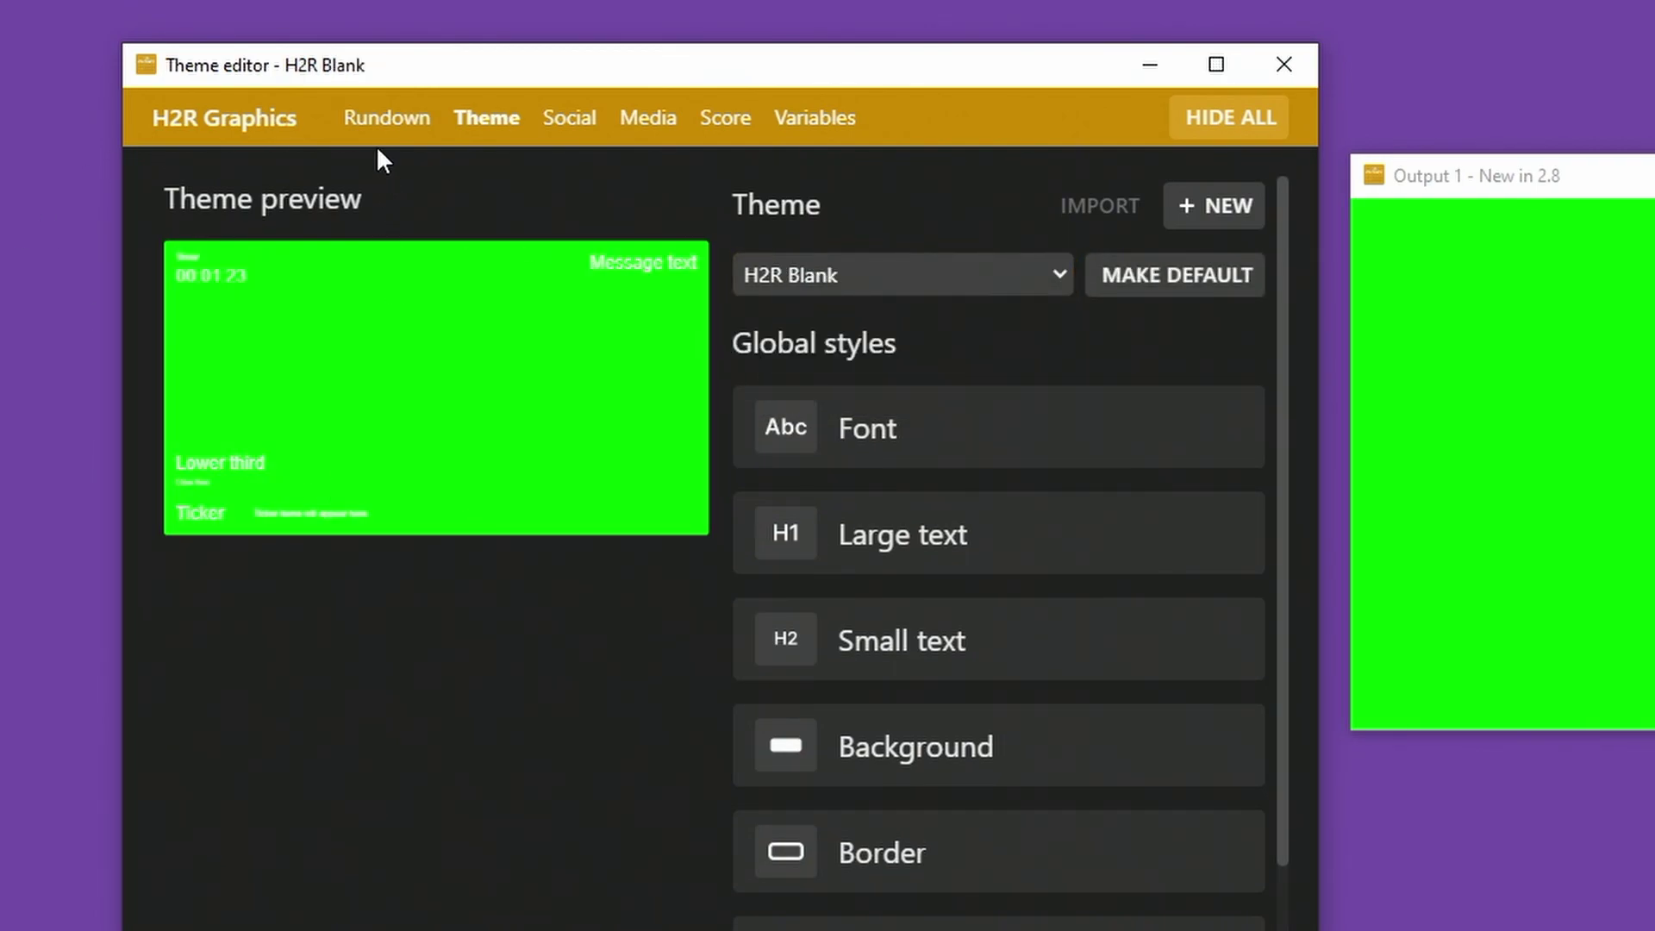
left_click(1238, 285)
Put the Here lower third back on air from the rundown
left_click(418, 127)
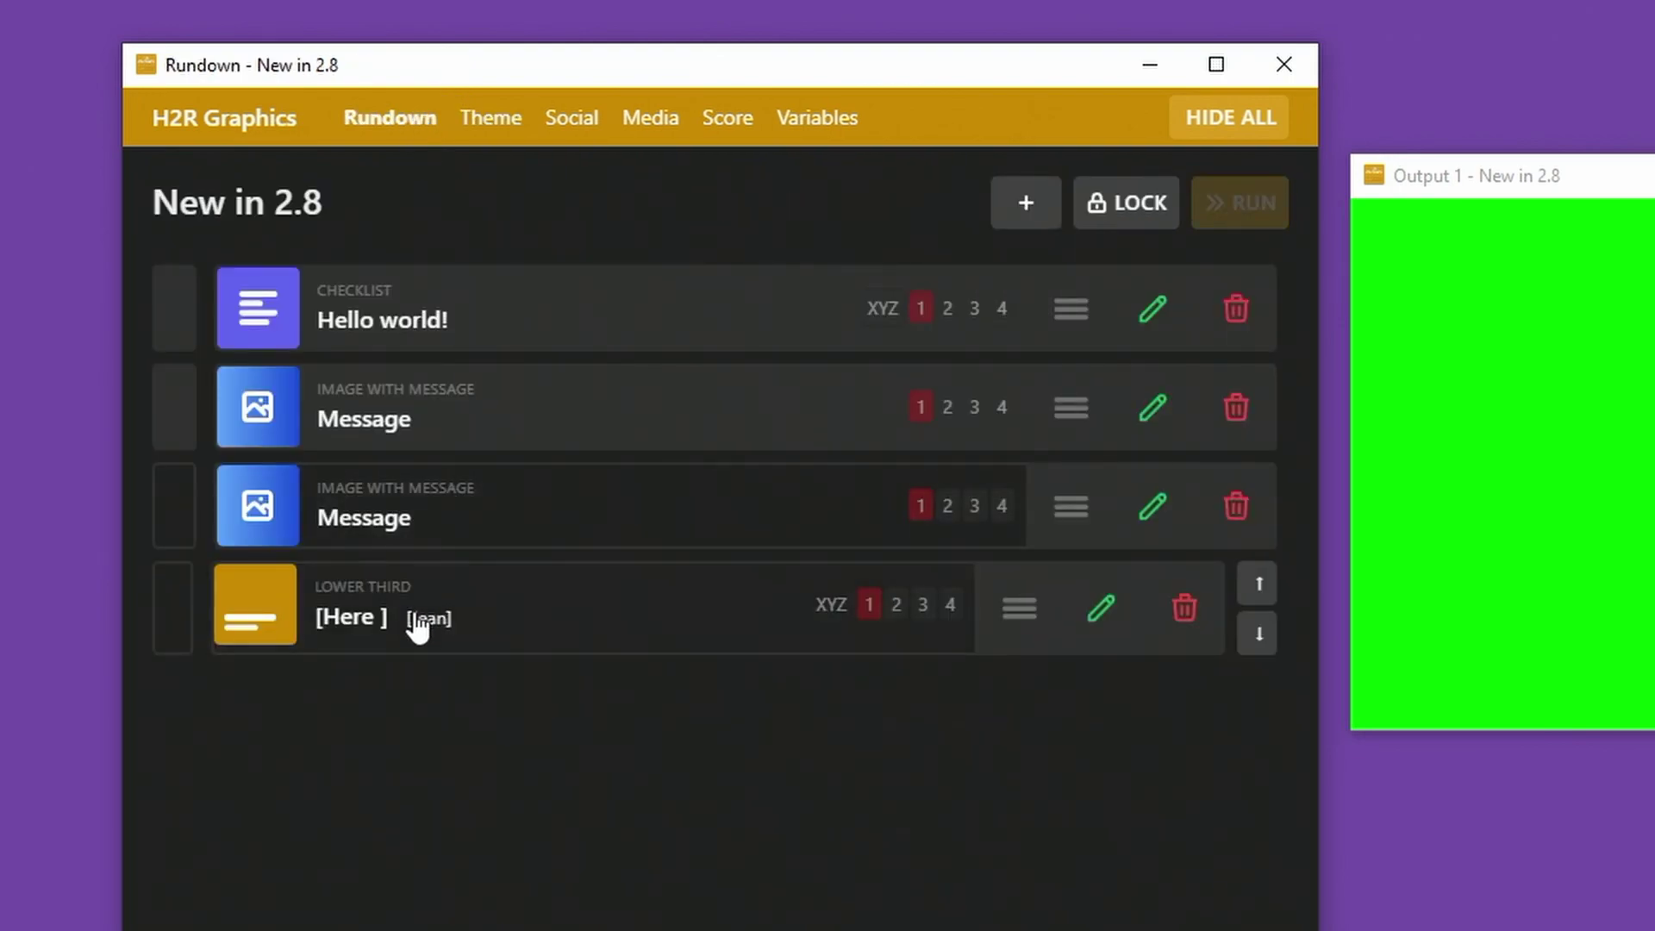
left_click(410, 623)
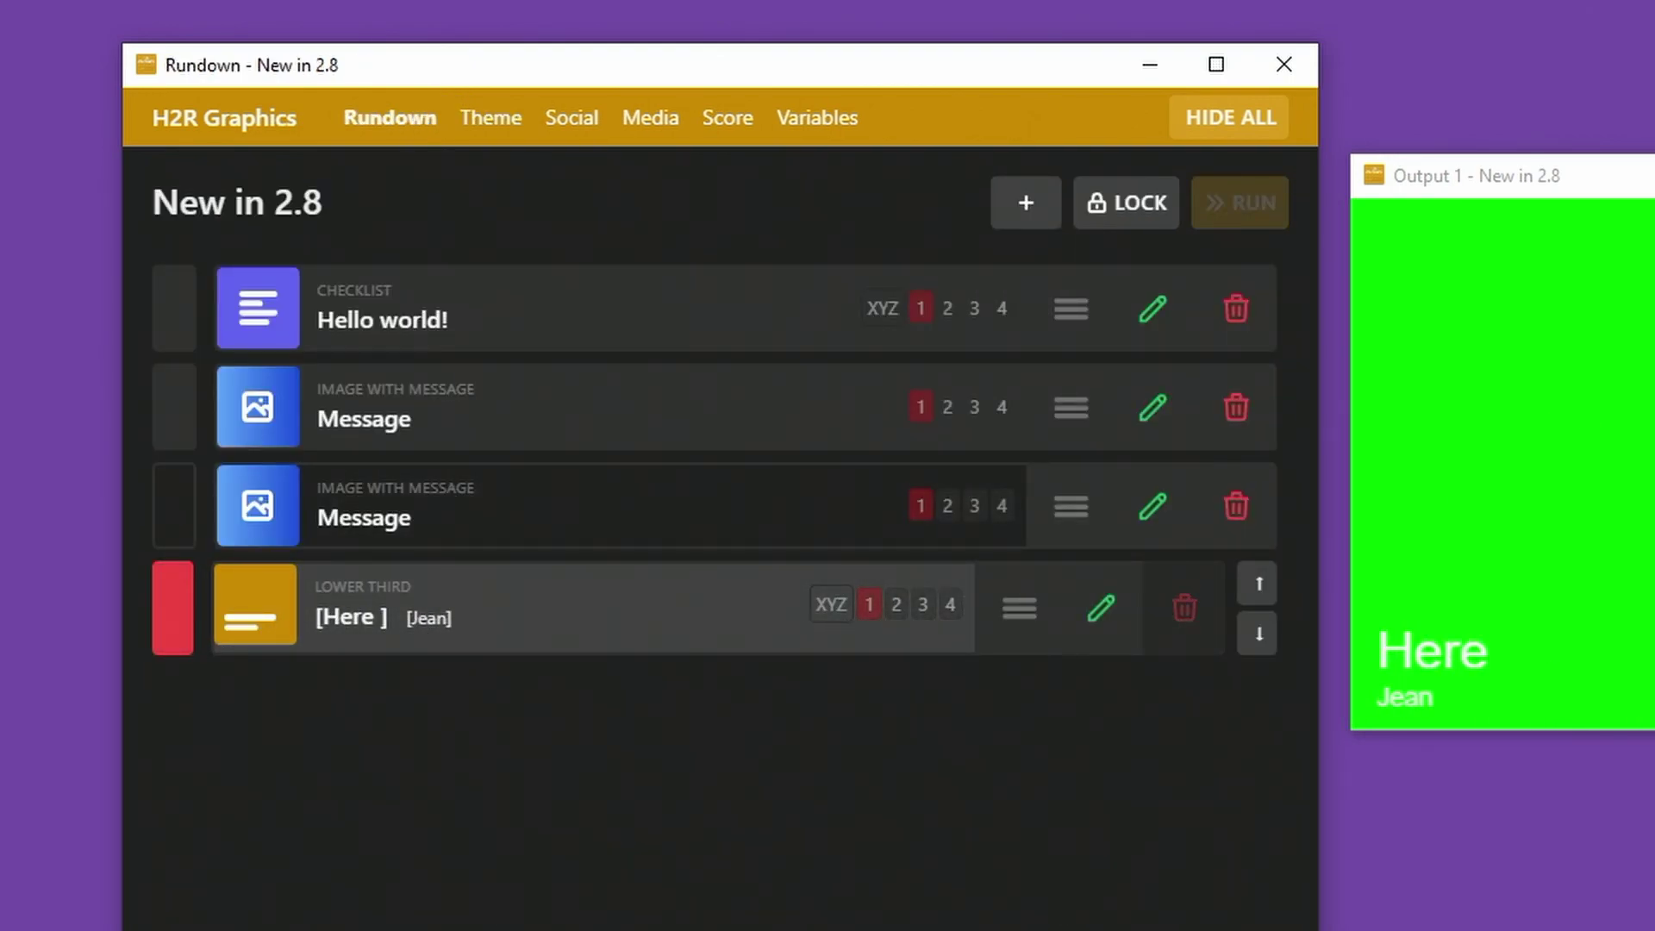
left_click(224, 118)
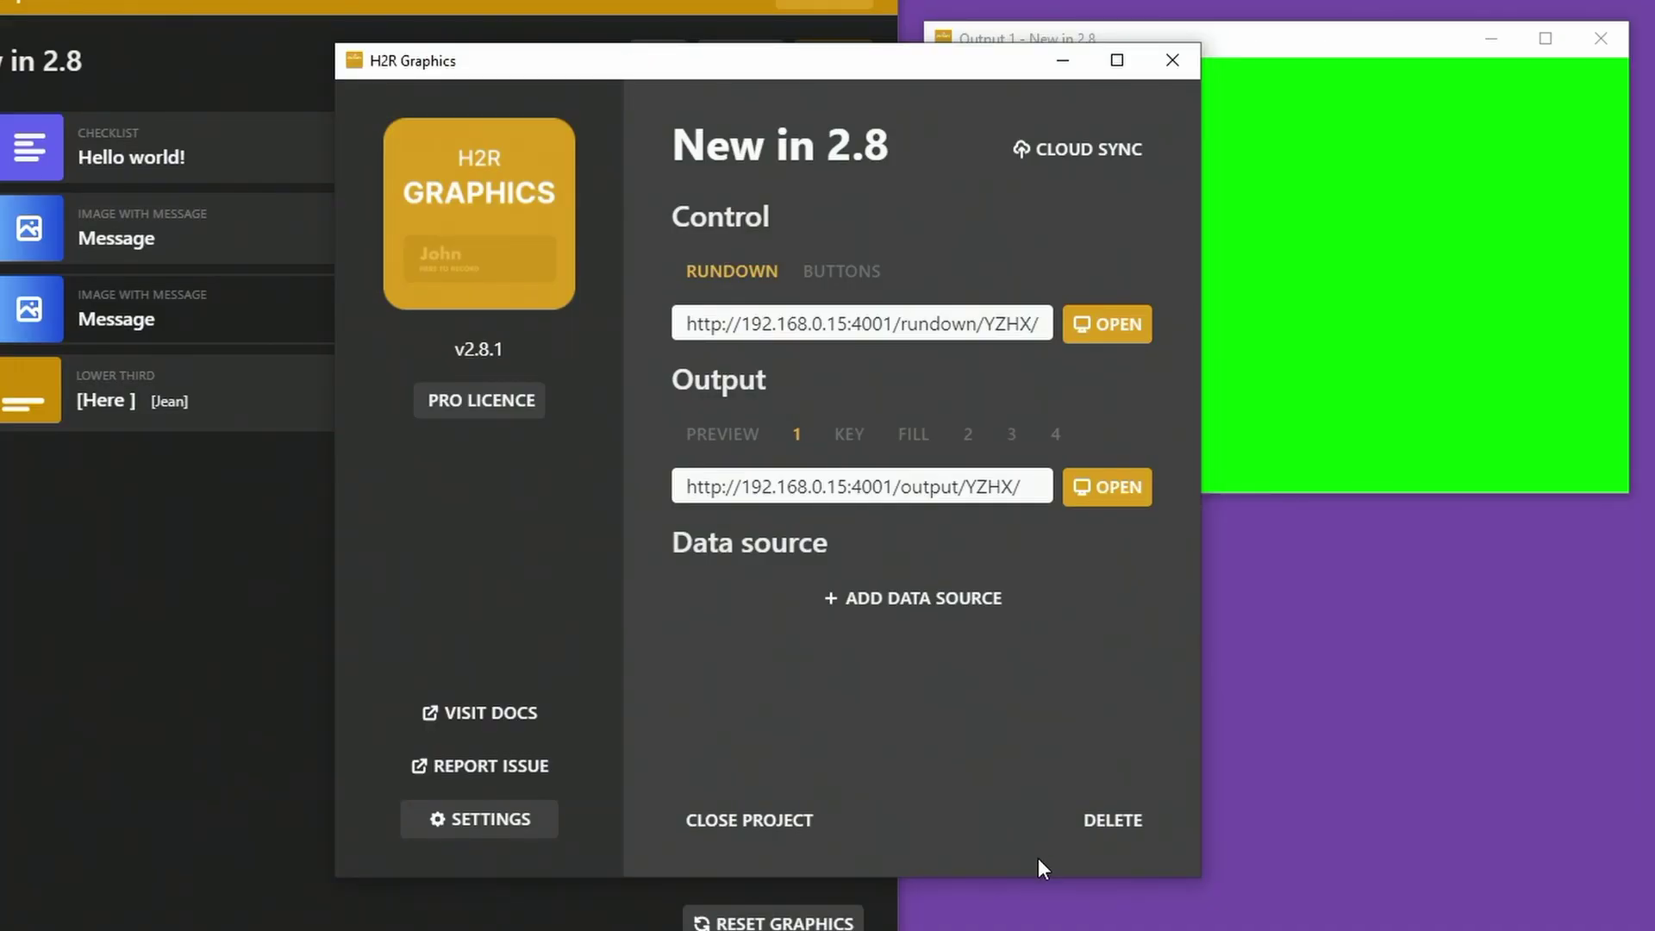
Cancel deleting the New in 2.8 project and close it instead
left_click(1095, 826)
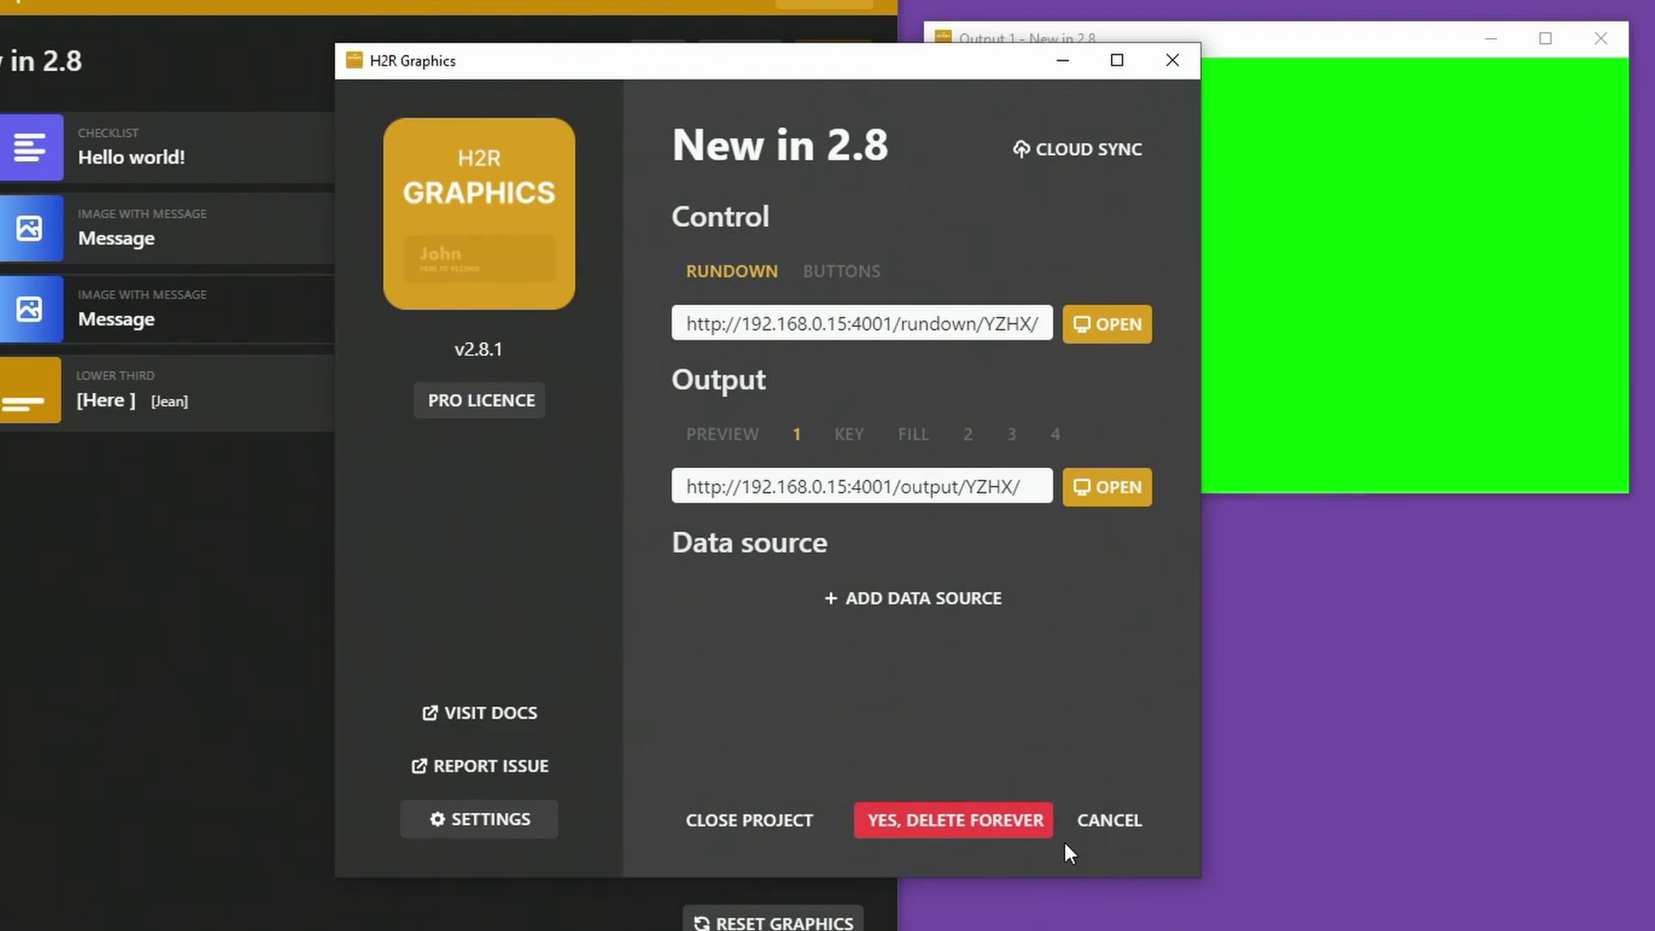
left_click(1108, 826)
left_click(711, 818)
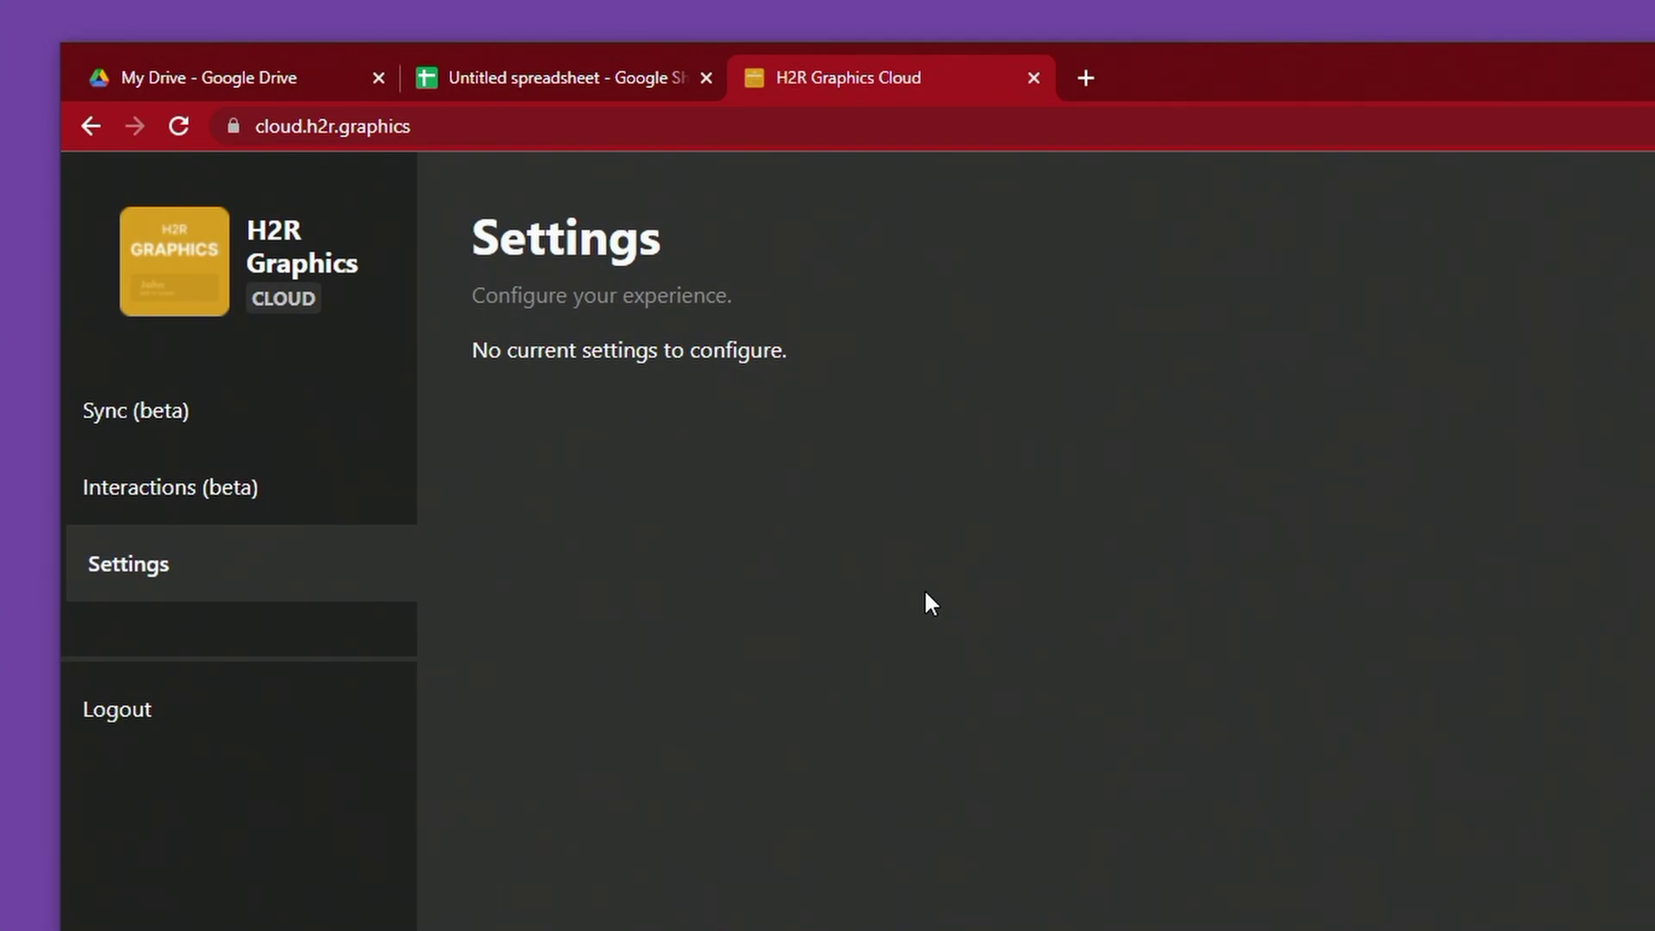
Open the Sync (beta) page on the H2R Graphics Cloud site
left_click_drag(251, 126, 483, 126)
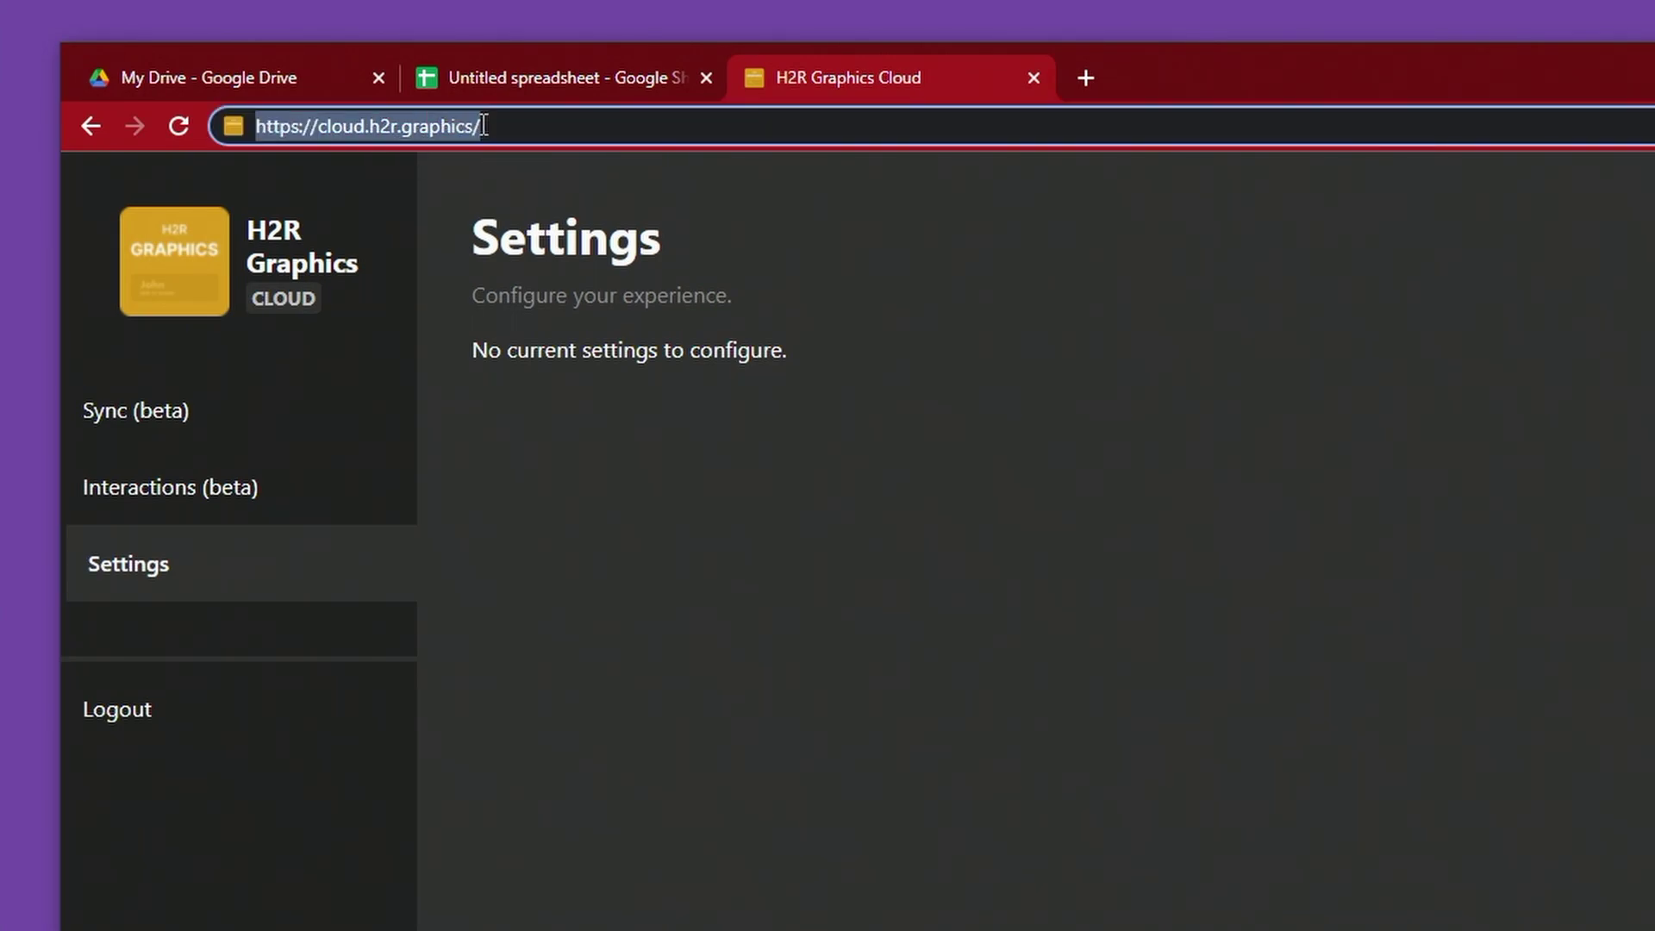
left_click(603, 543)
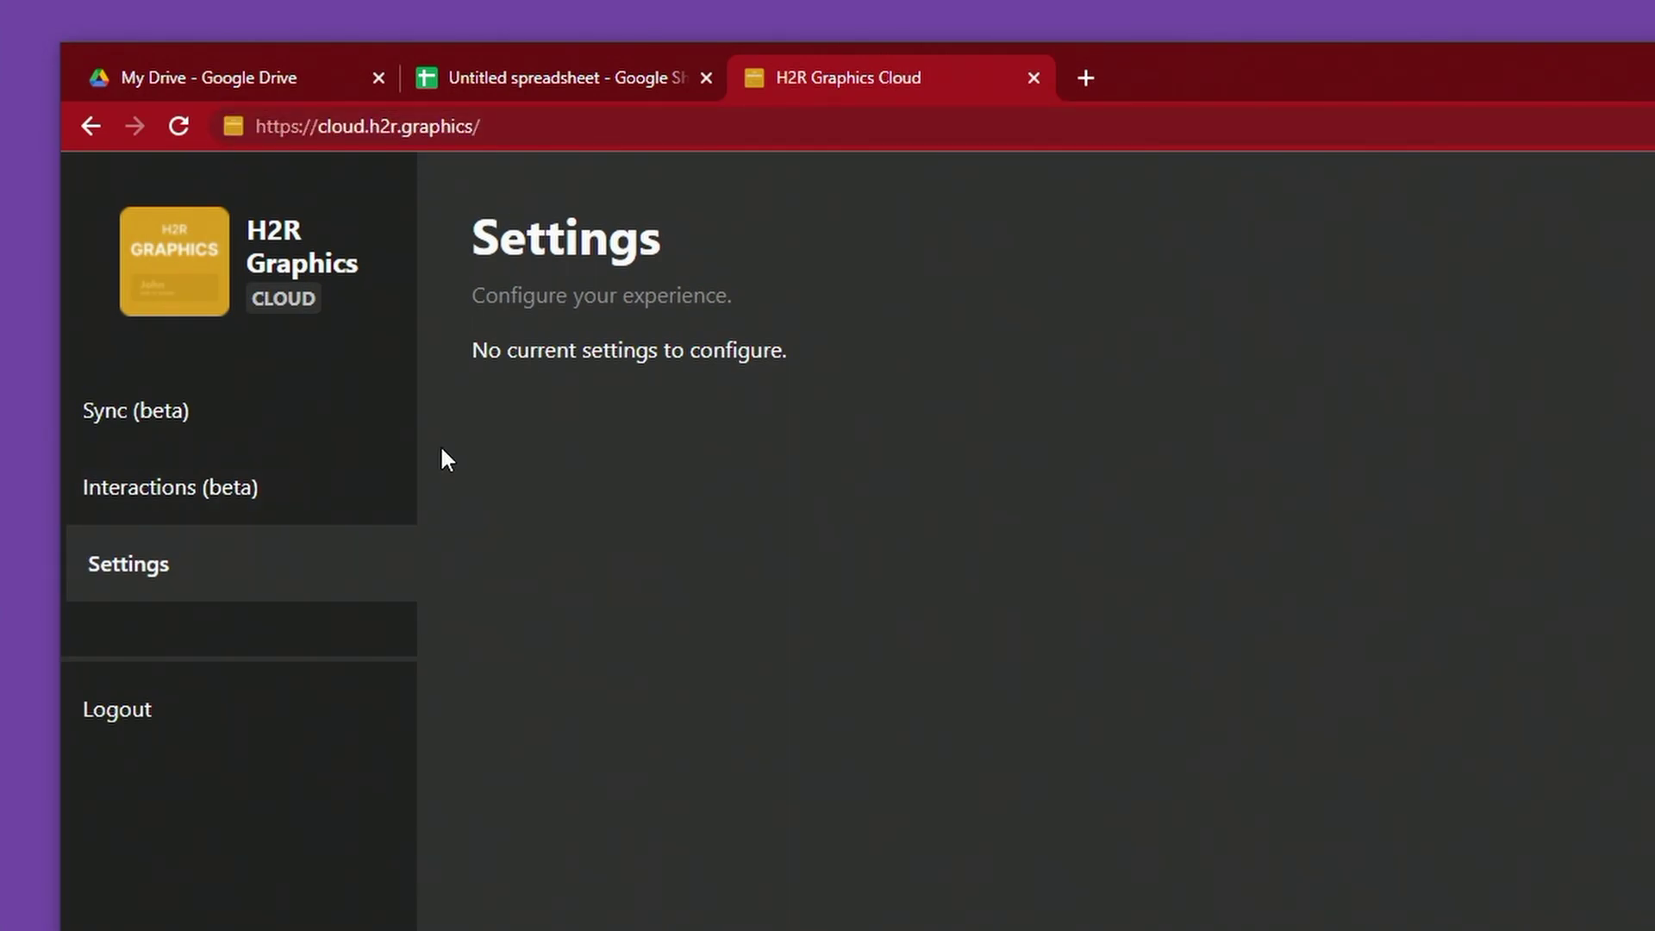
left_click(169, 437)
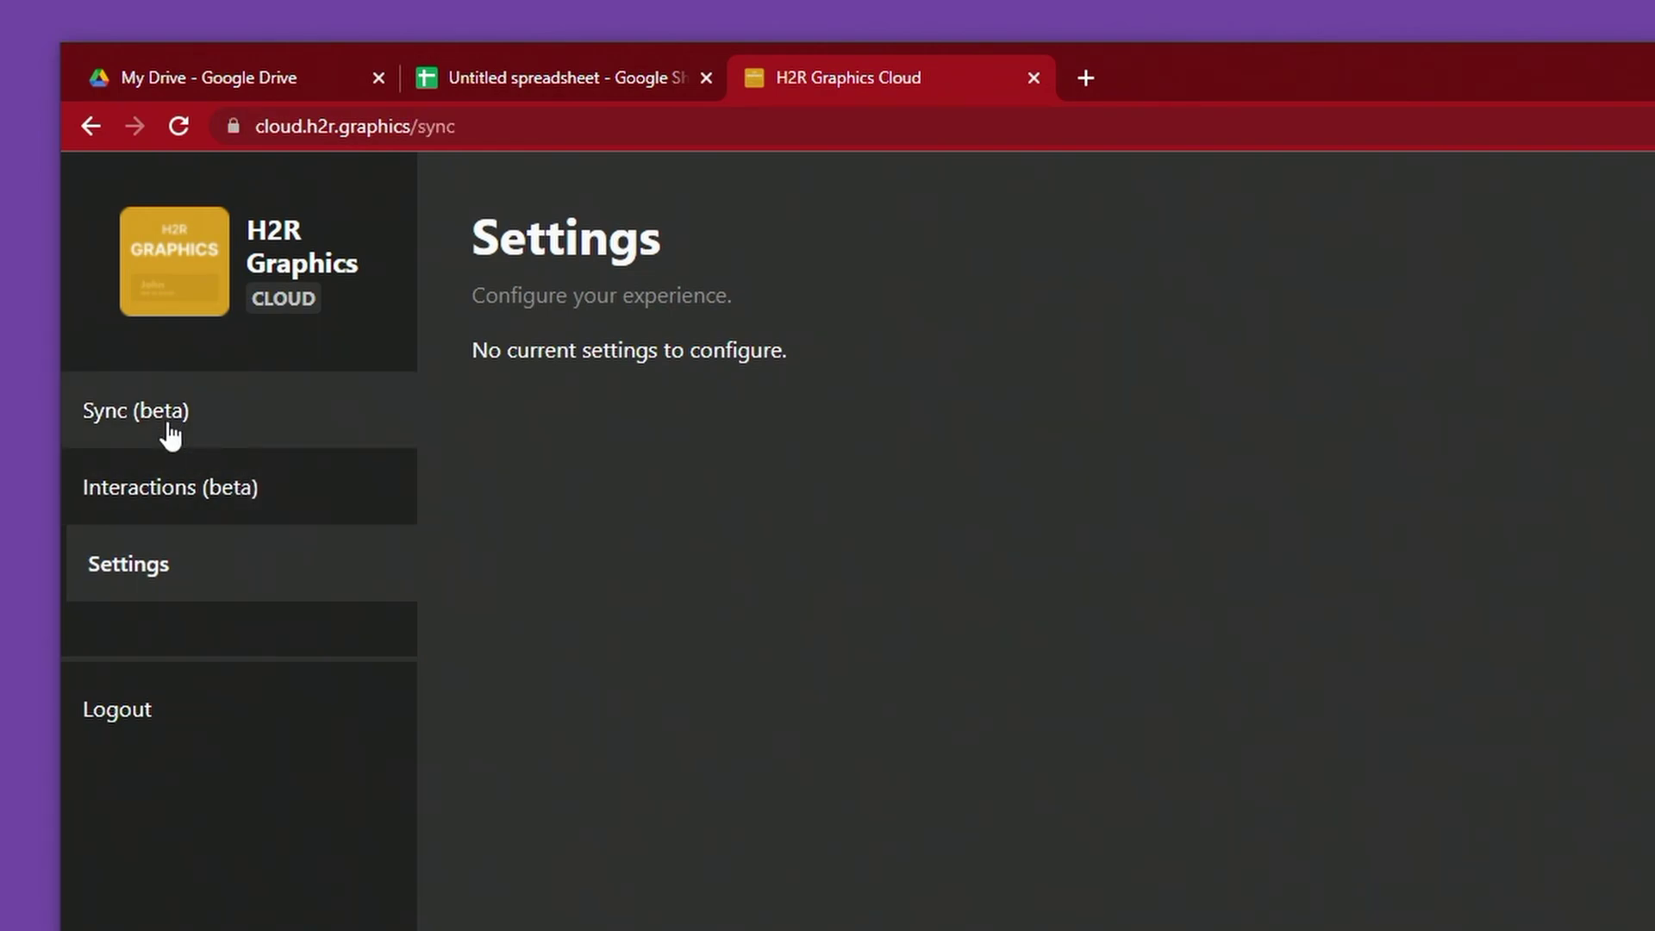
scroll(632, 753, "down", 2)
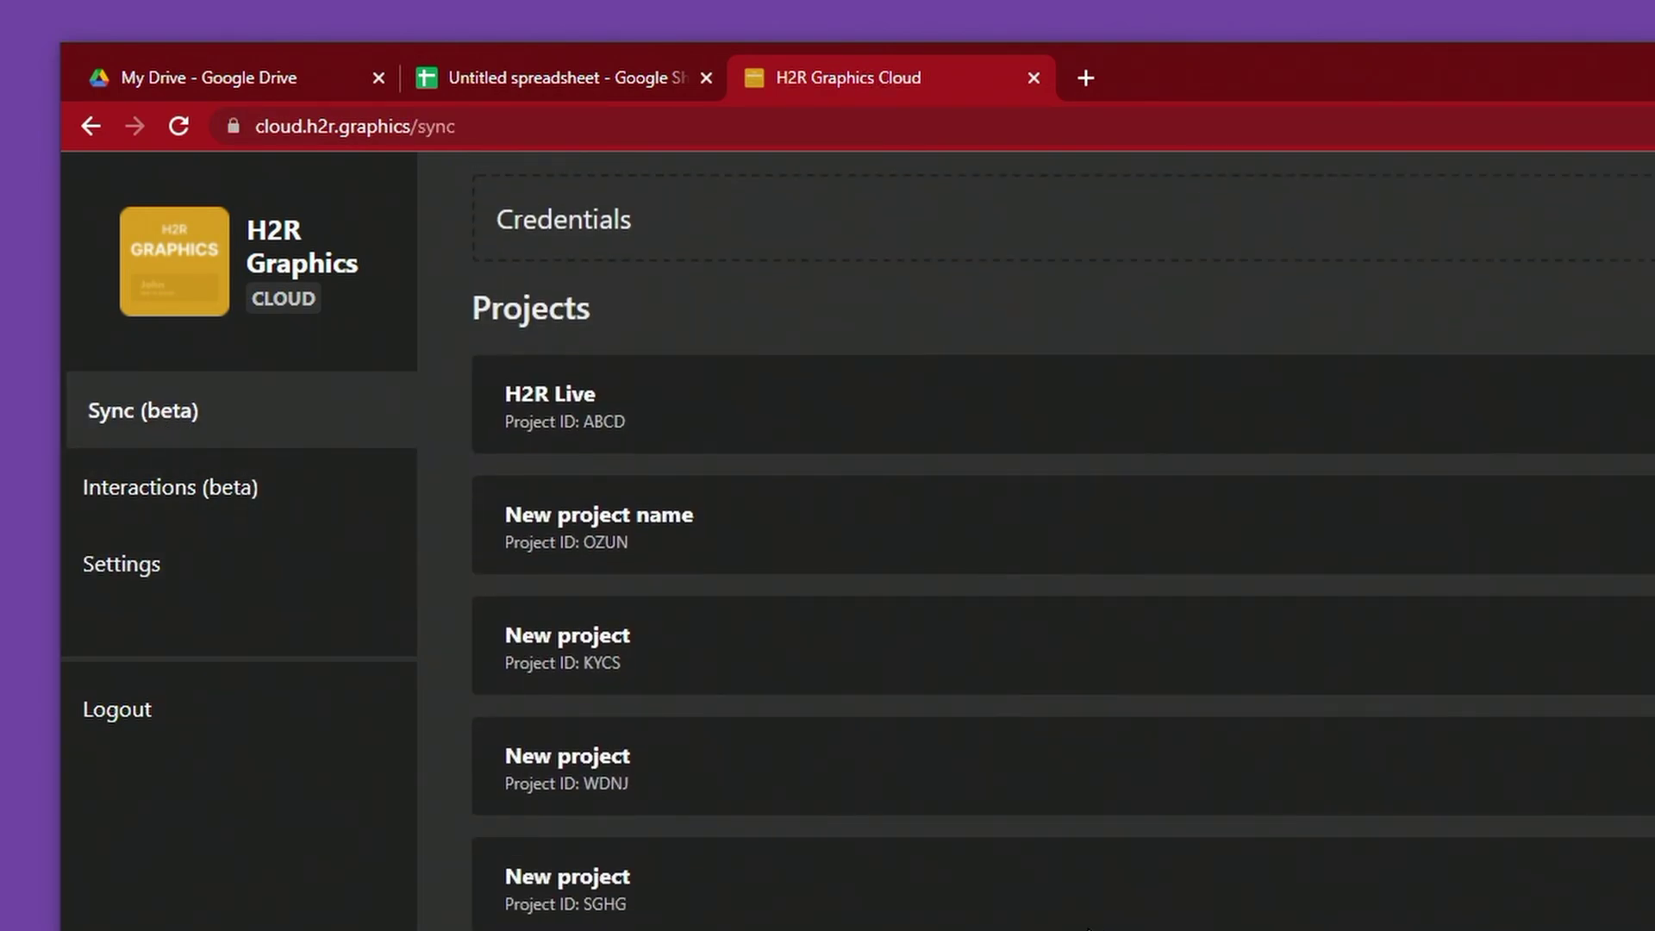
scroll(1088, 928, "up", 2)
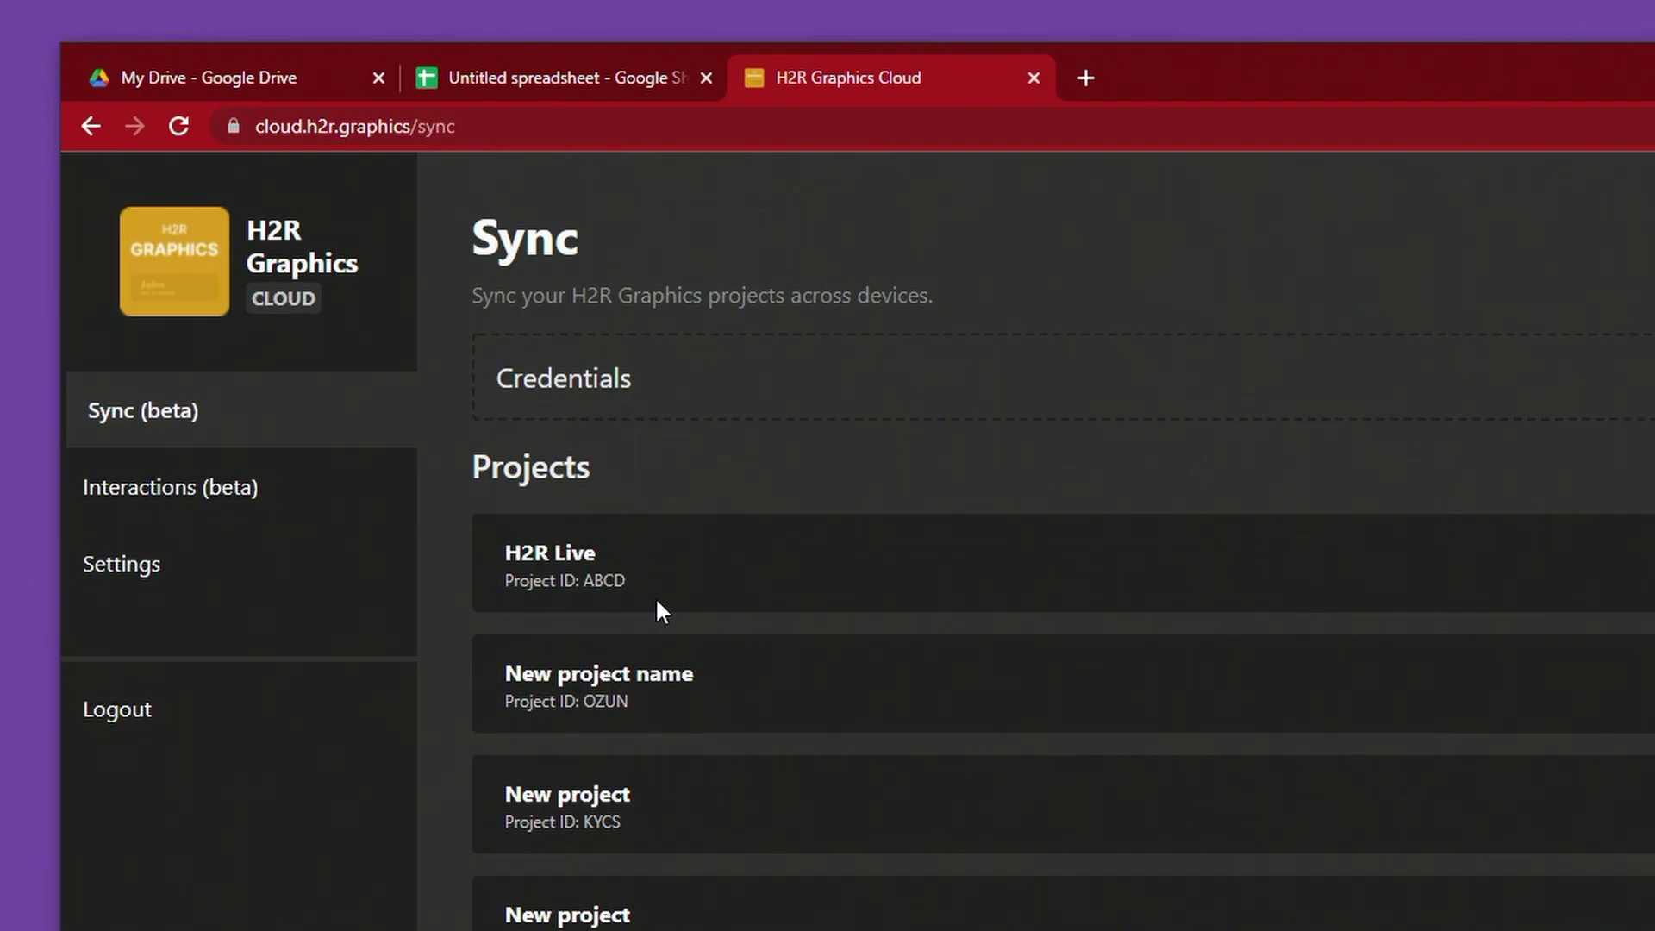
Expand Credentials and point out the User ID, read/write token and read-only token
left_click(631, 398)
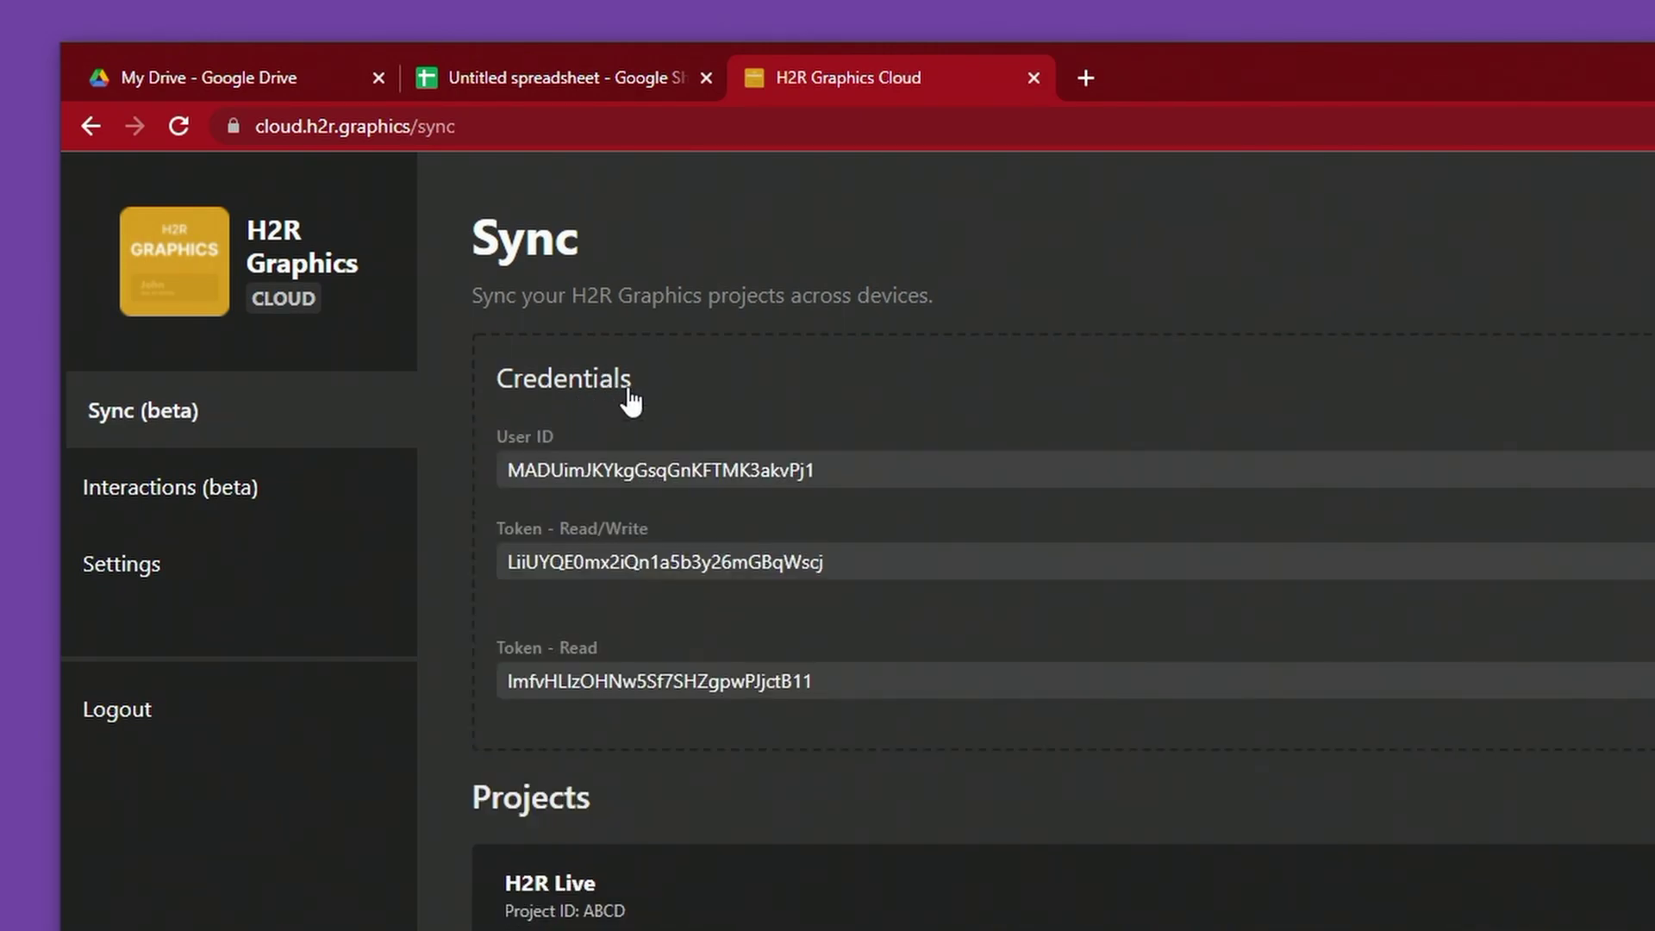
double_click(546, 471)
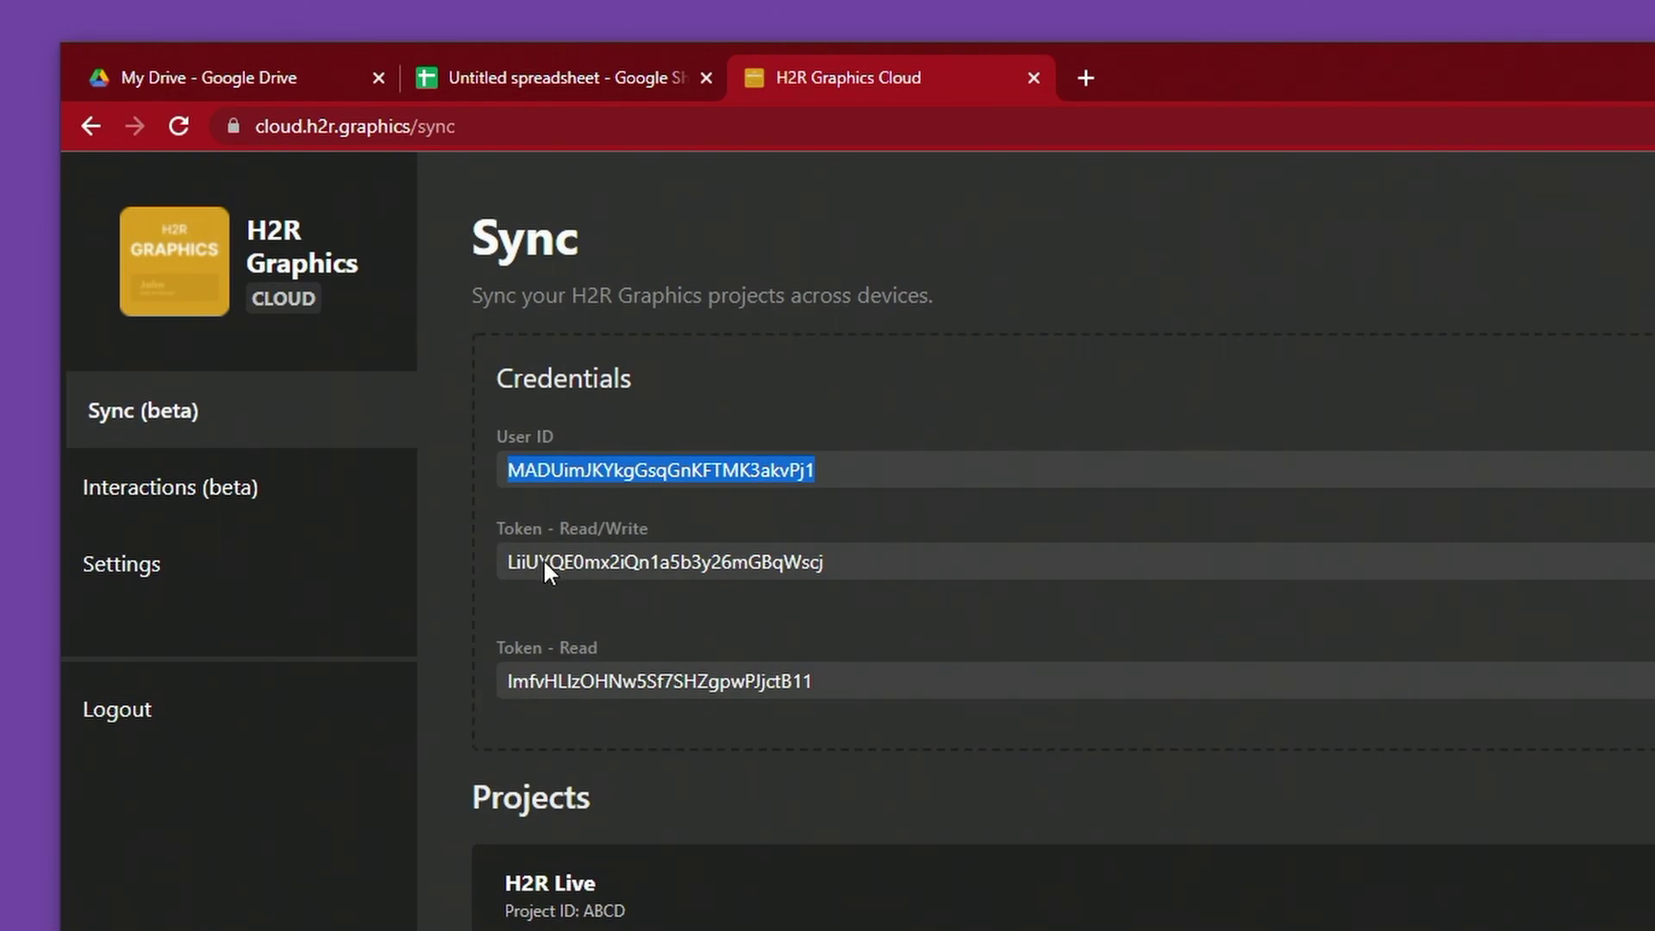
left_click(488, 532)
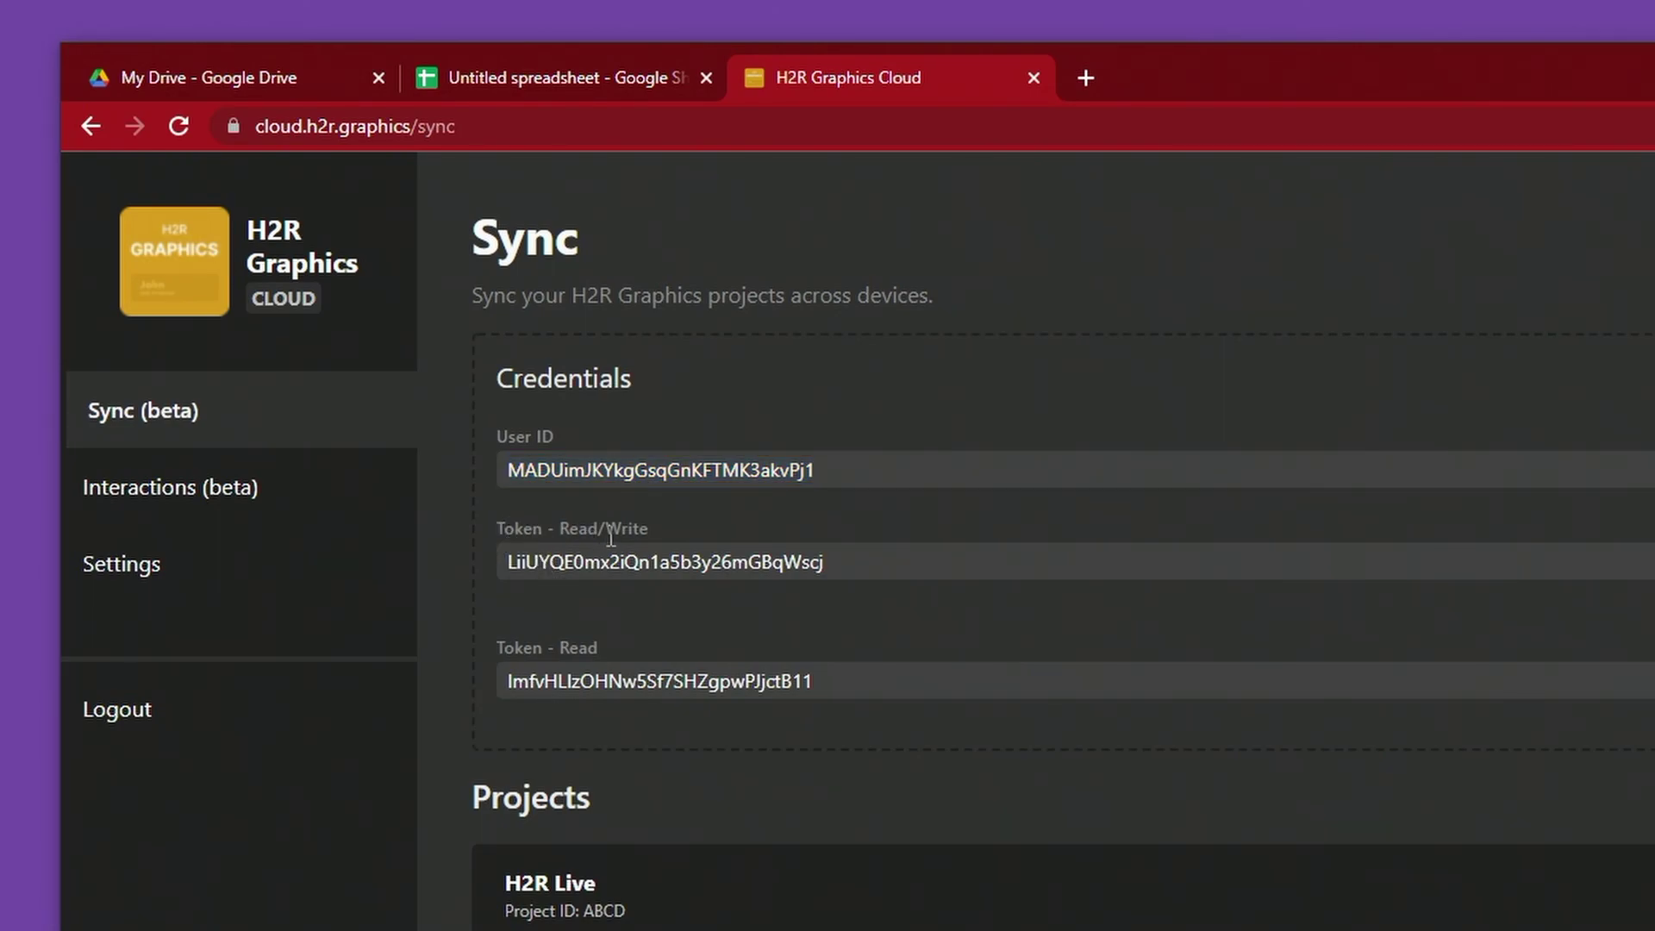
left_click_drag(497, 530, 653, 518)
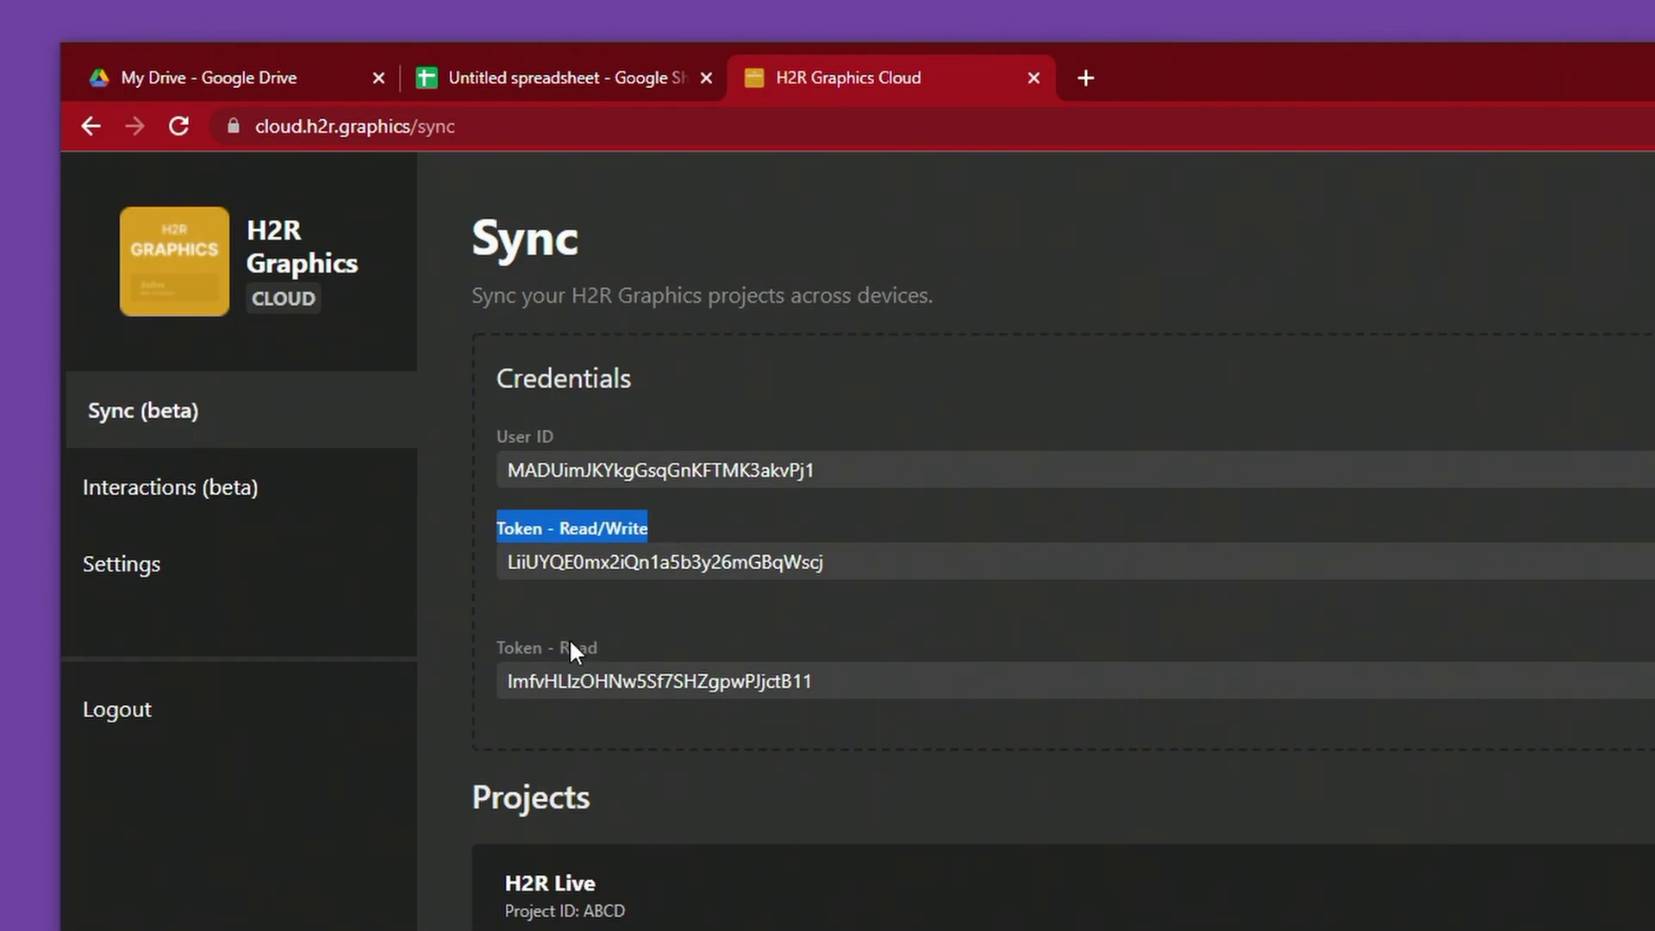
left_click_drag(499, 647, 628, 649)
left_click_drag(497, 518, 650, 532)
left_click_drag(494, 647, 676, 648)
left_click(643, 646)
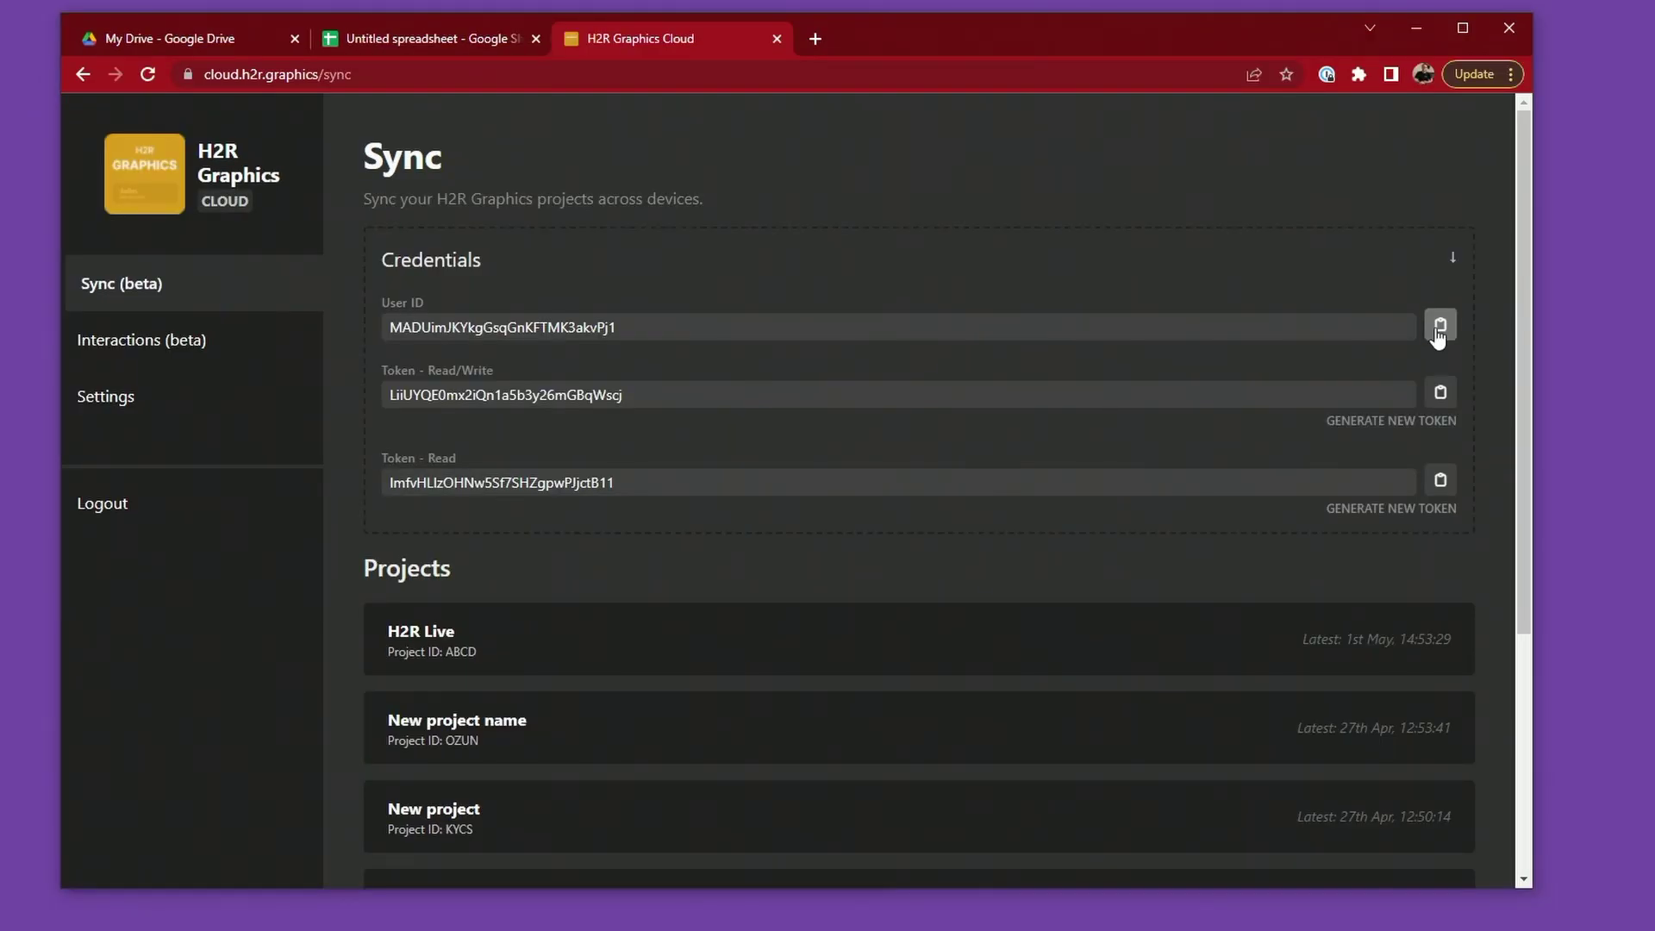
Copy the cloud User ID and paste it into H2R Graphics' Cloud Sync (beta) settings
left_click(1439, 328)
key("alt+Tab")
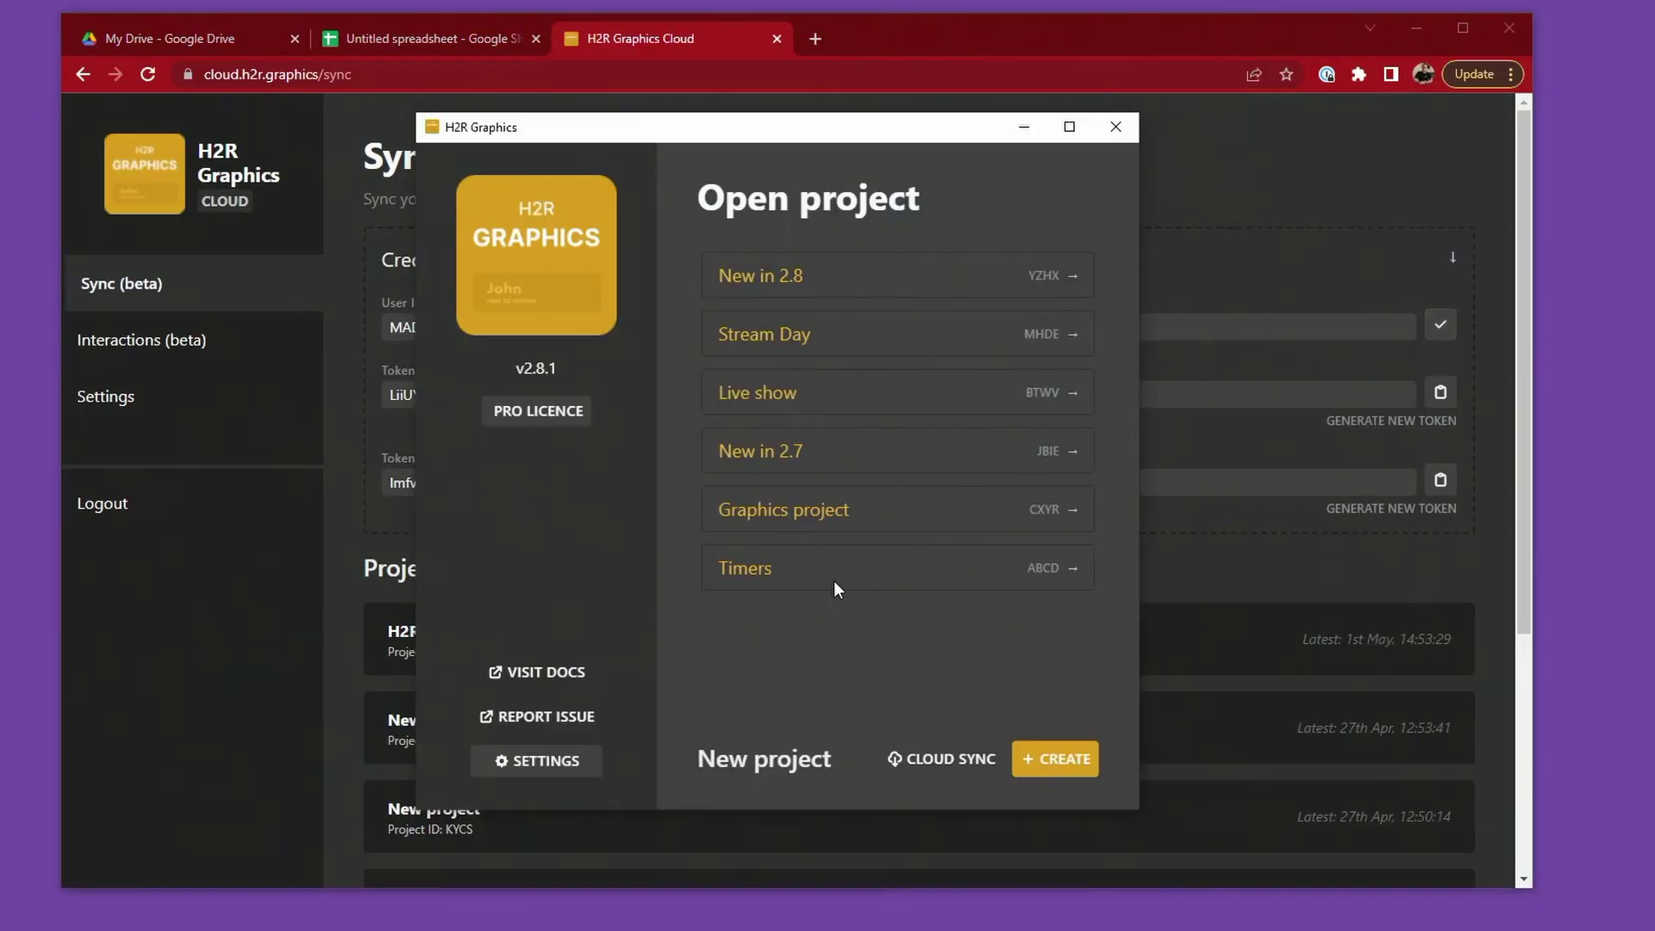
left_click(528, 760)
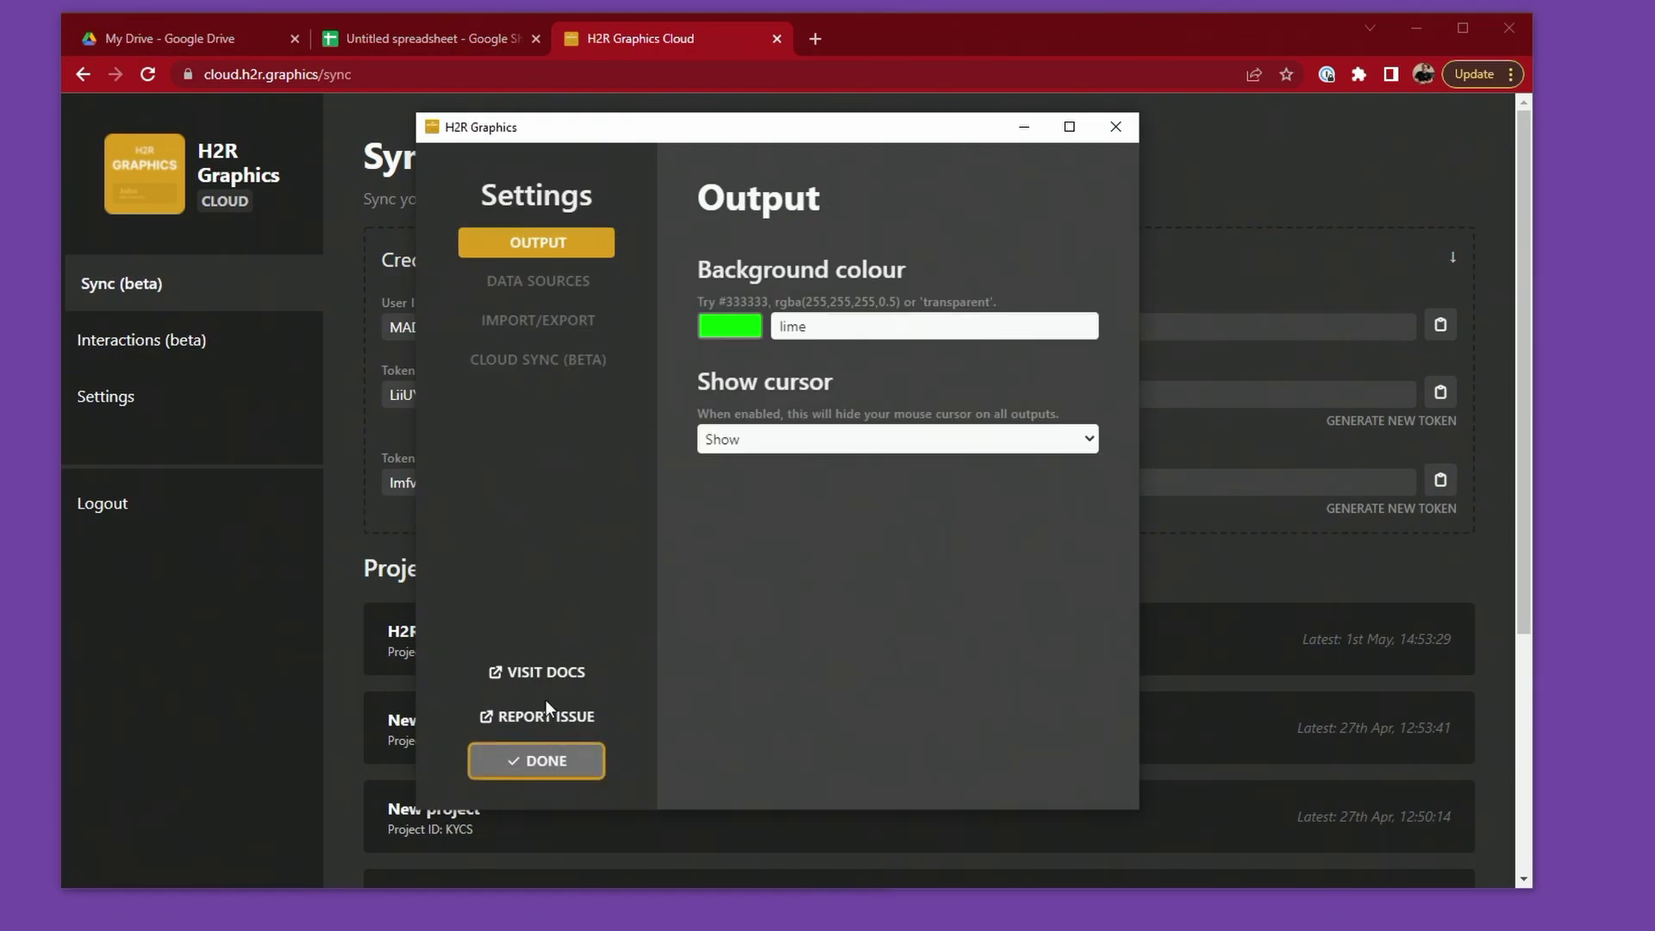
left_click(538, 360)
left_click(761, 325)
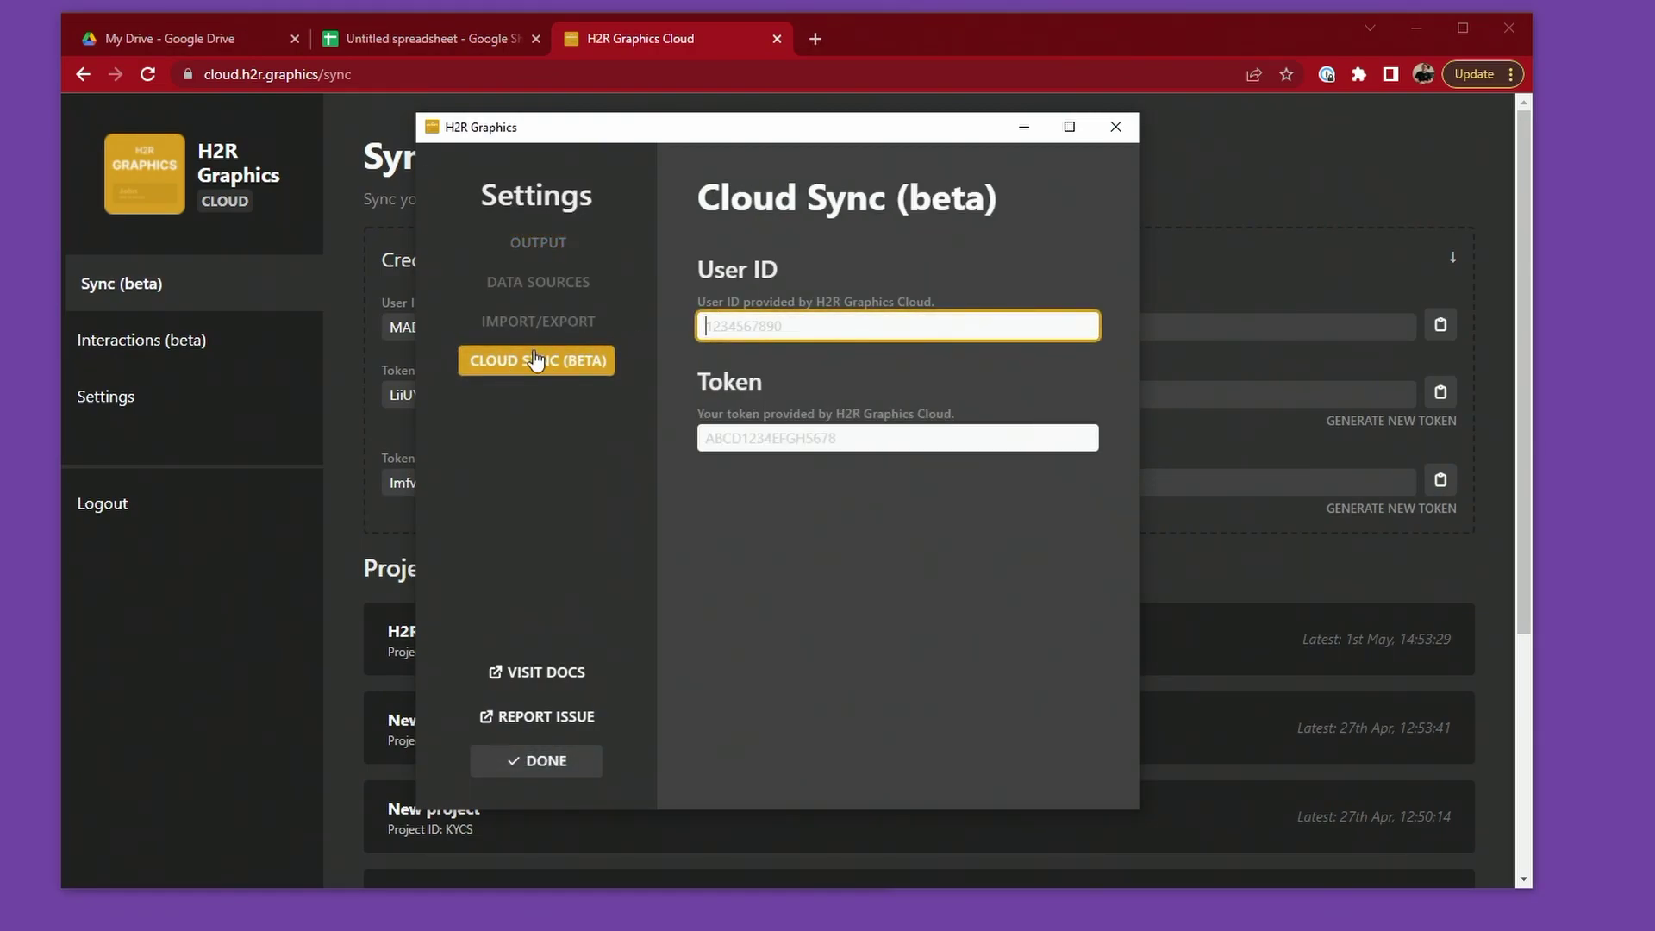
key("ctrl+v")
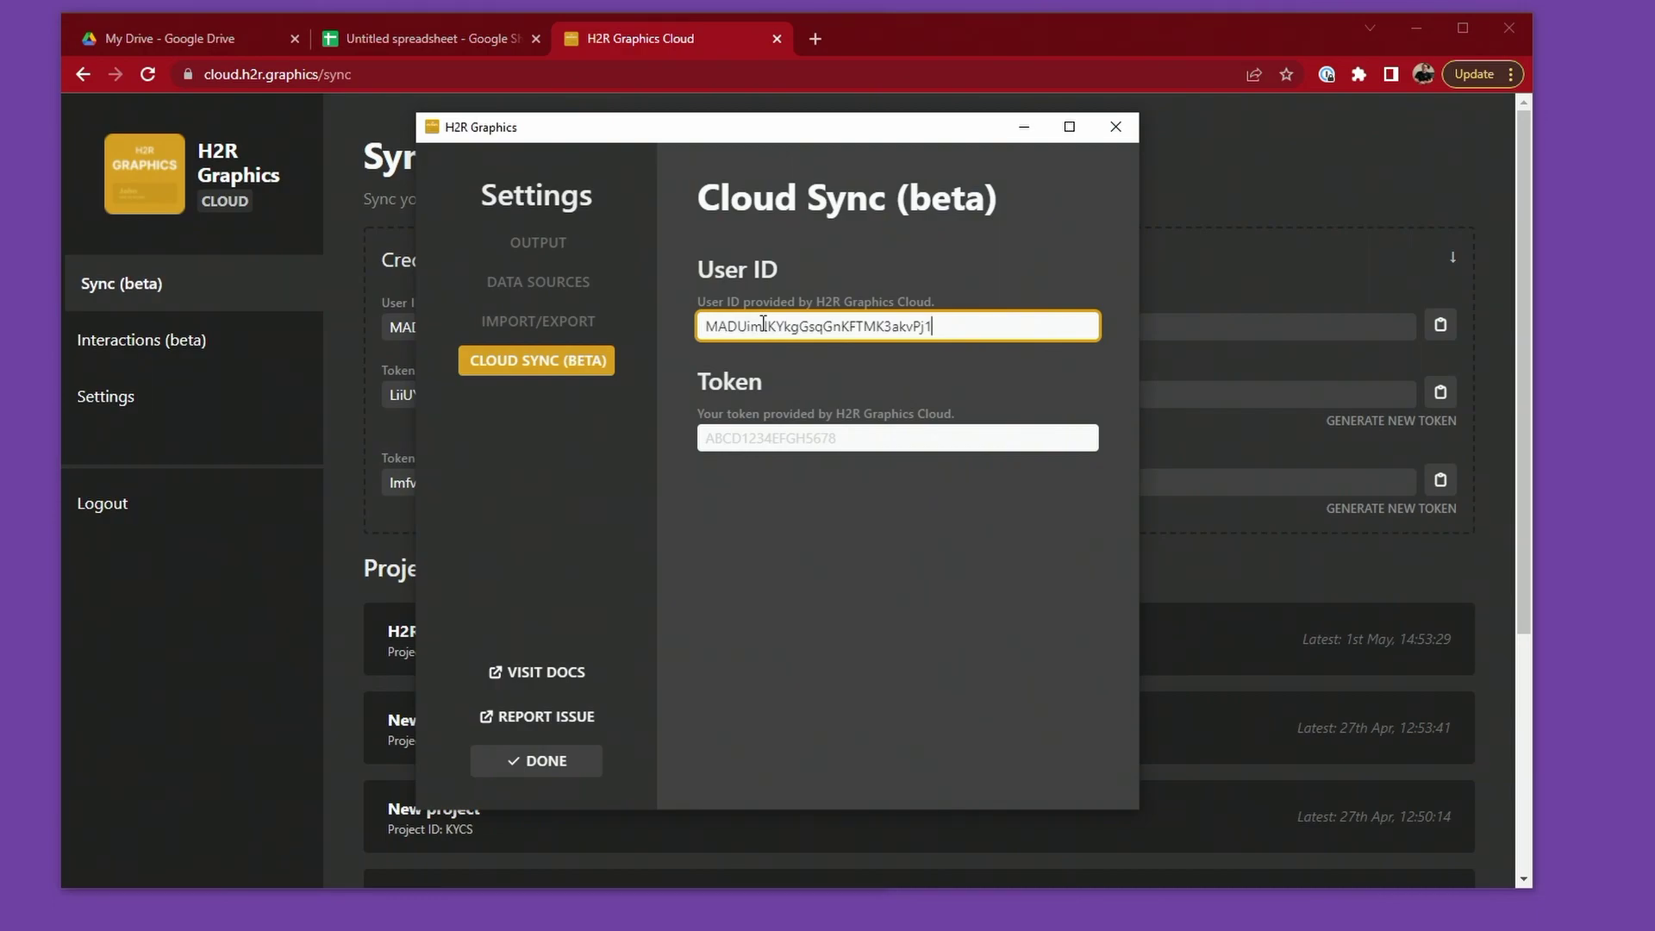
Copy the read/write token into the Token field and save the cloud sync settings
key("alt+Tab")
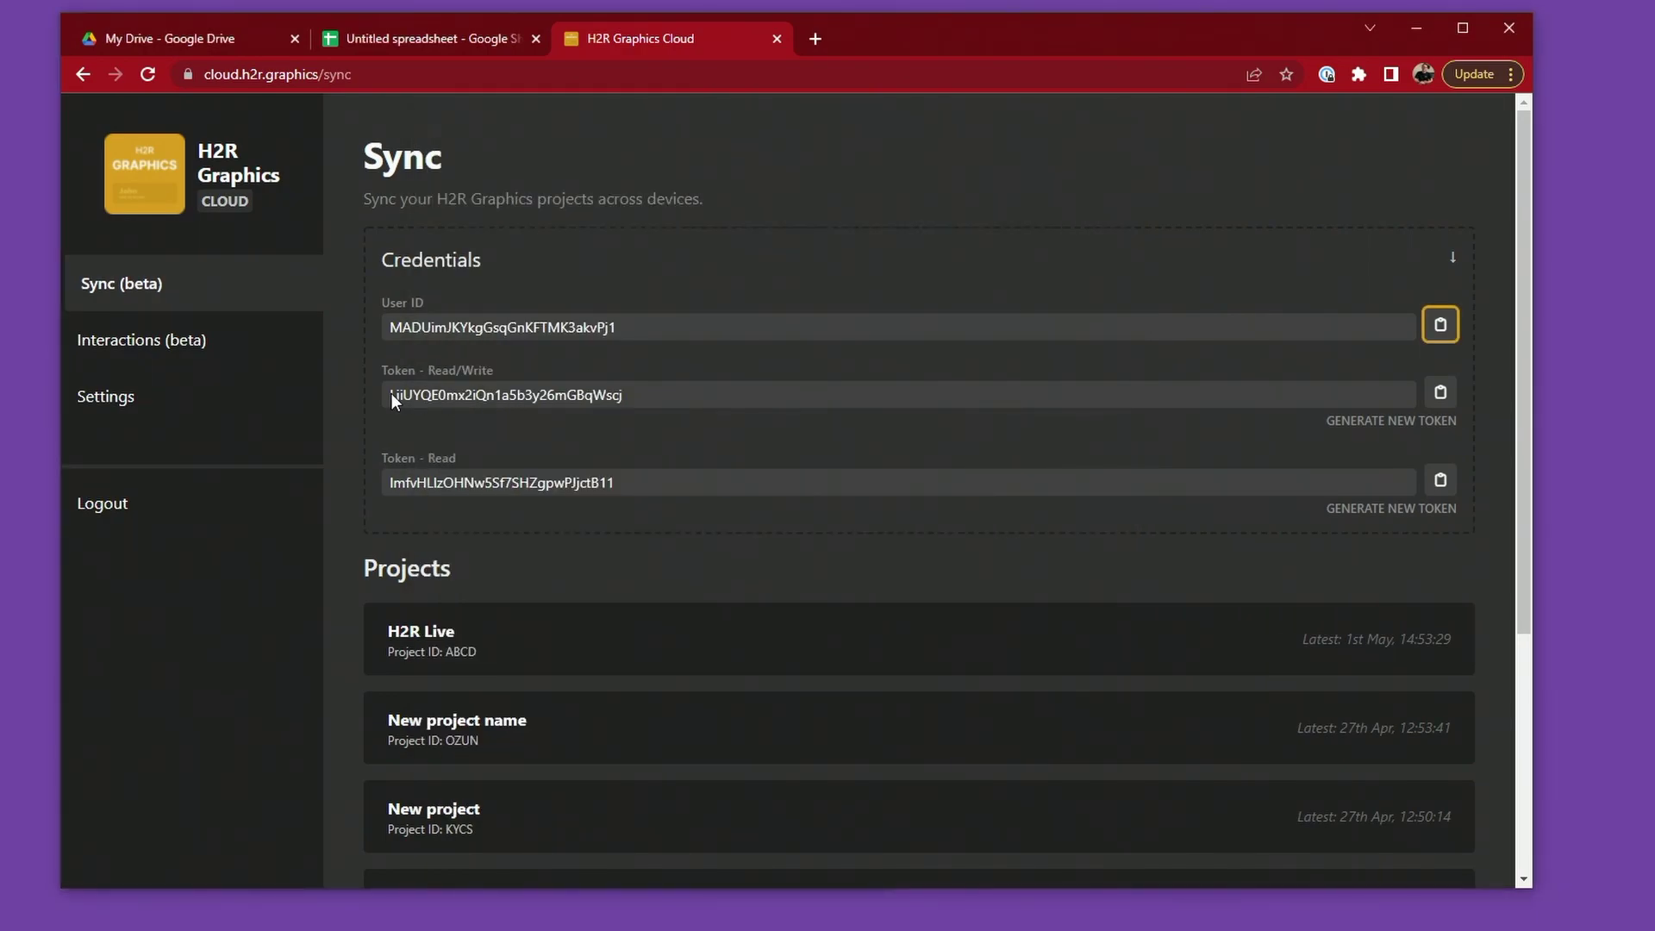
left_click_drag(375, 372, 503, 364)
left_click(517, 370)
left_click(1439, 393)
key("alt+Tab")
left_click(775, 440)
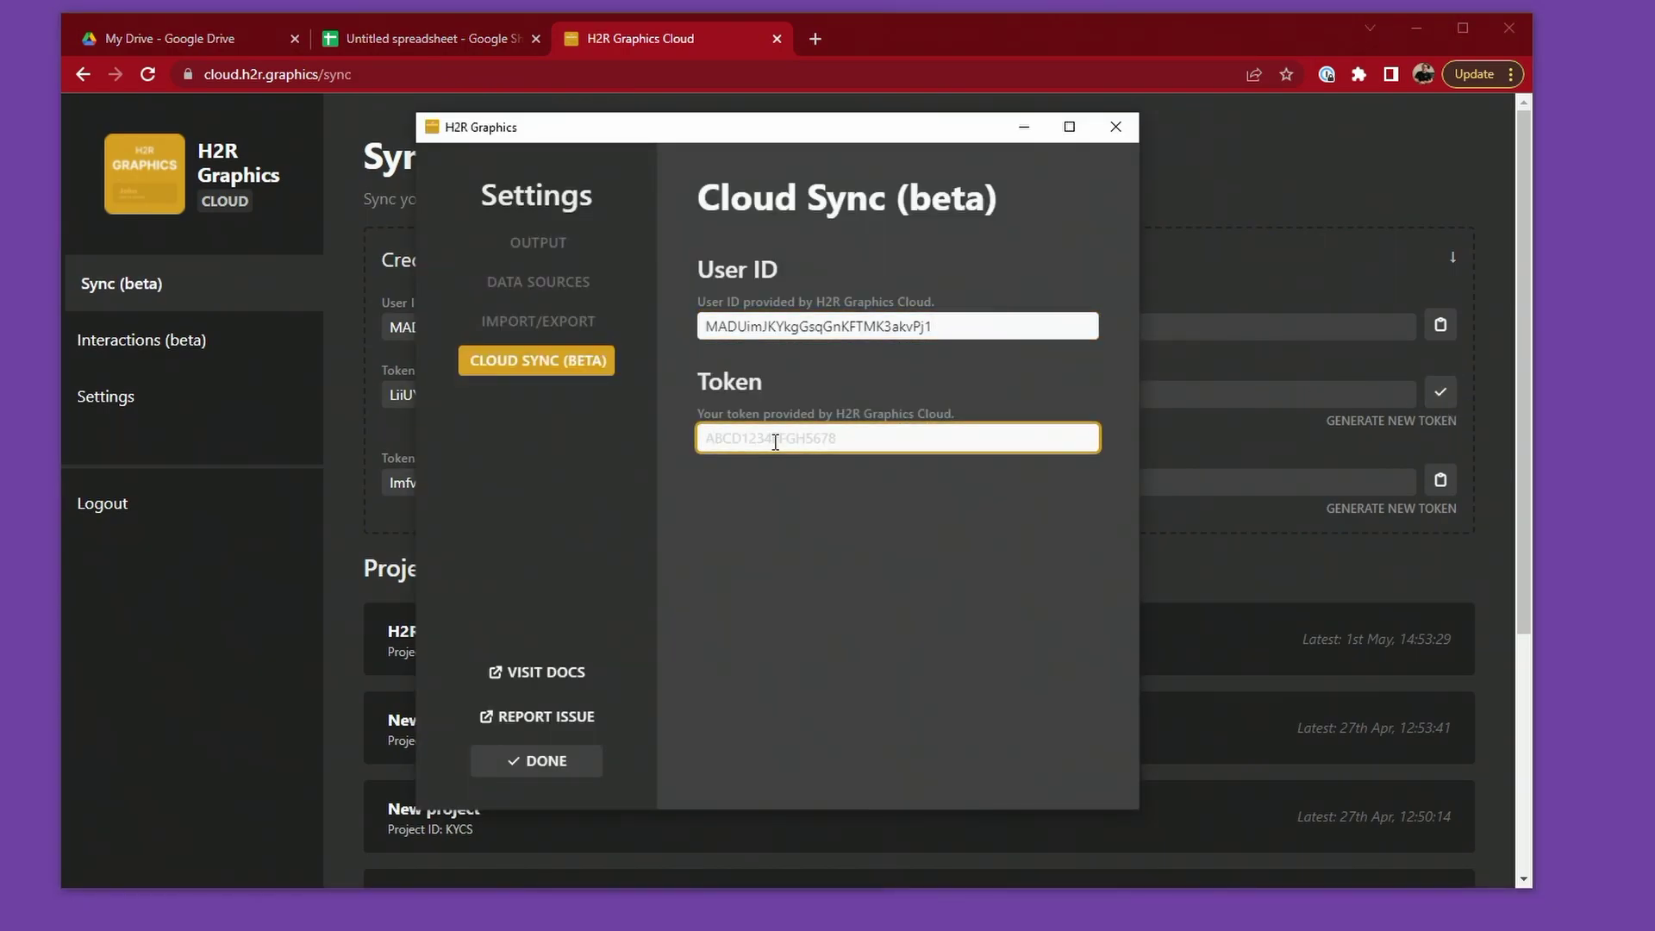
key("ctrl+v")
left_click(574, 767)
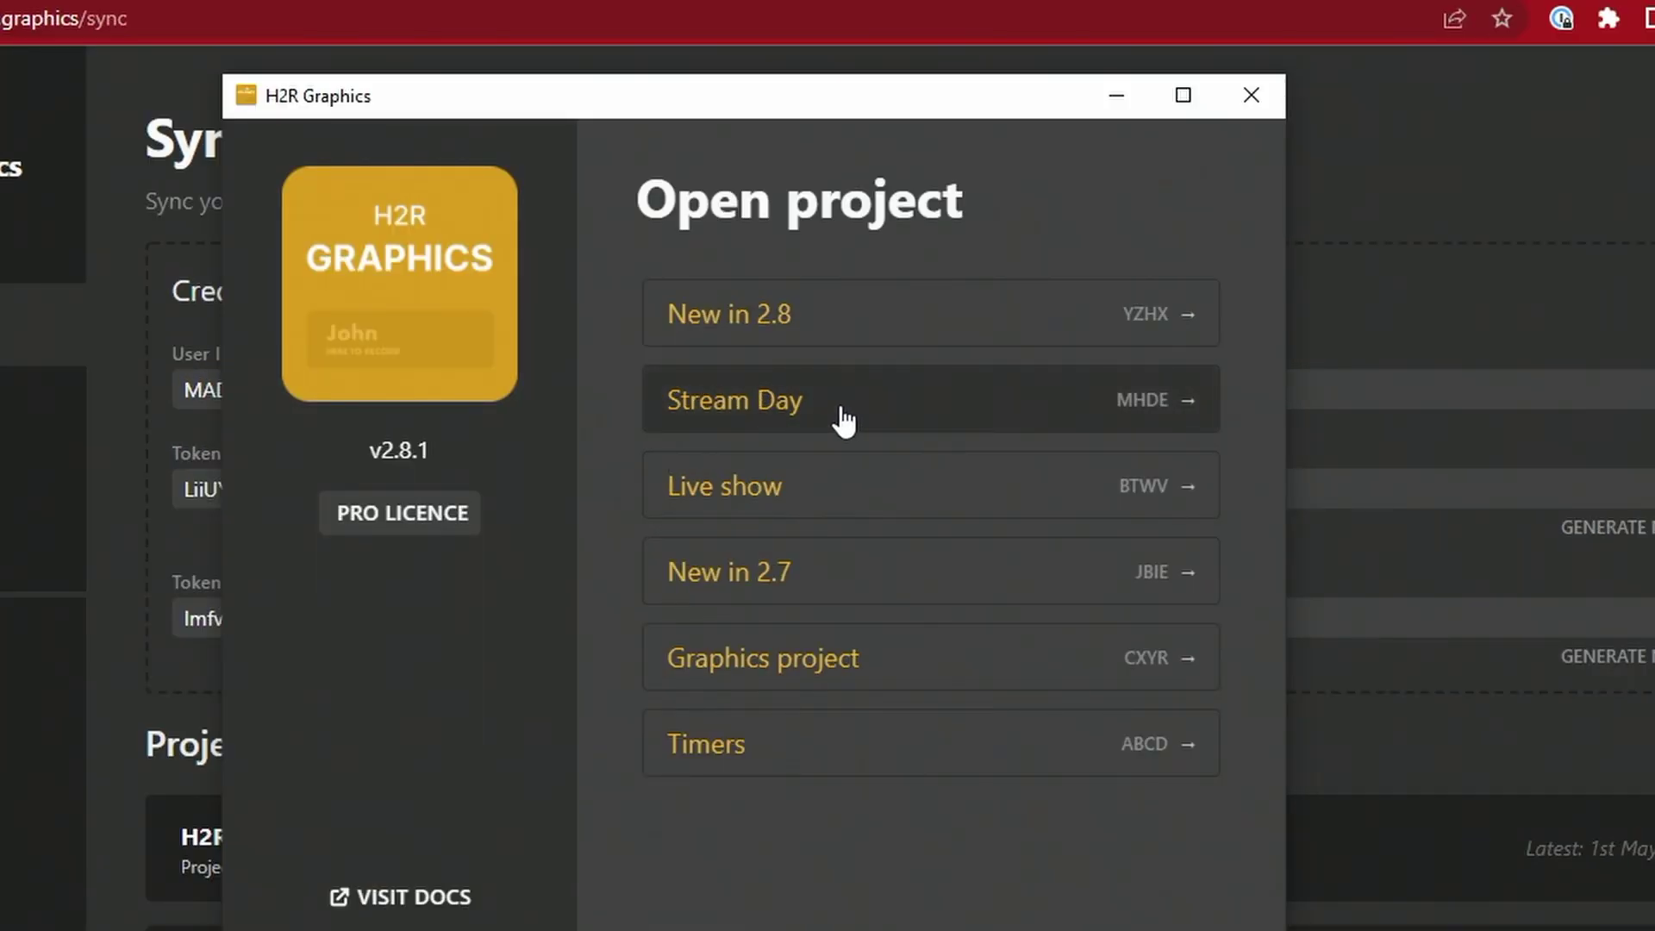
Open the Stream Day project and sync it to the cloud successfully
left_click(839, 306)
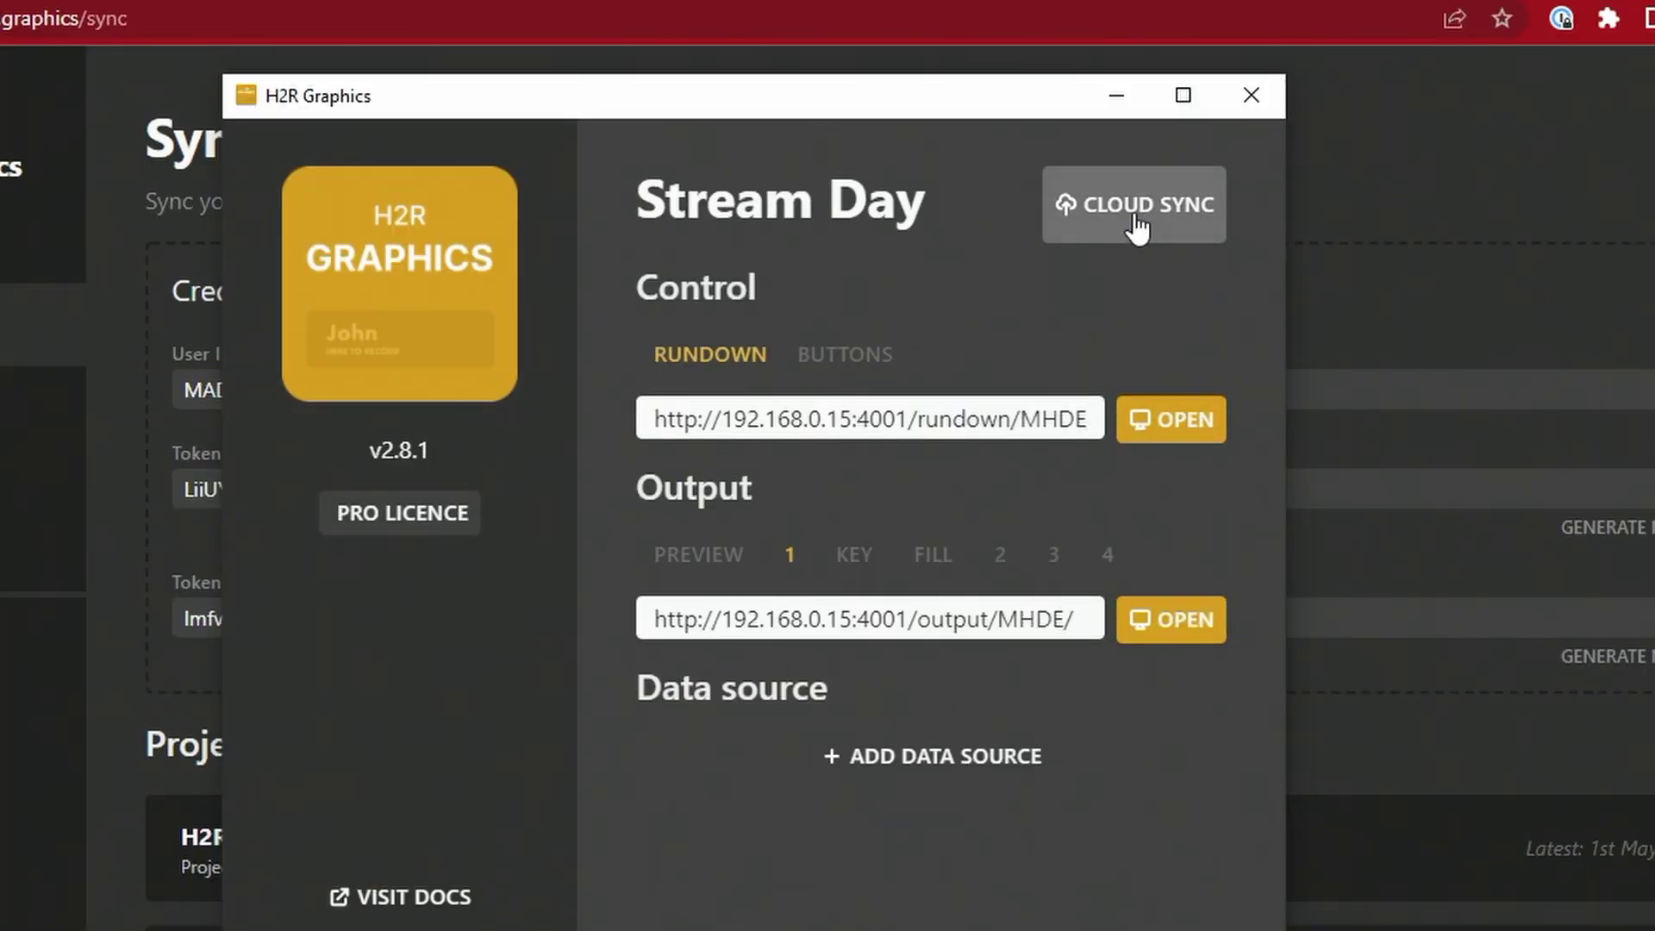
left_click(1137, 219)
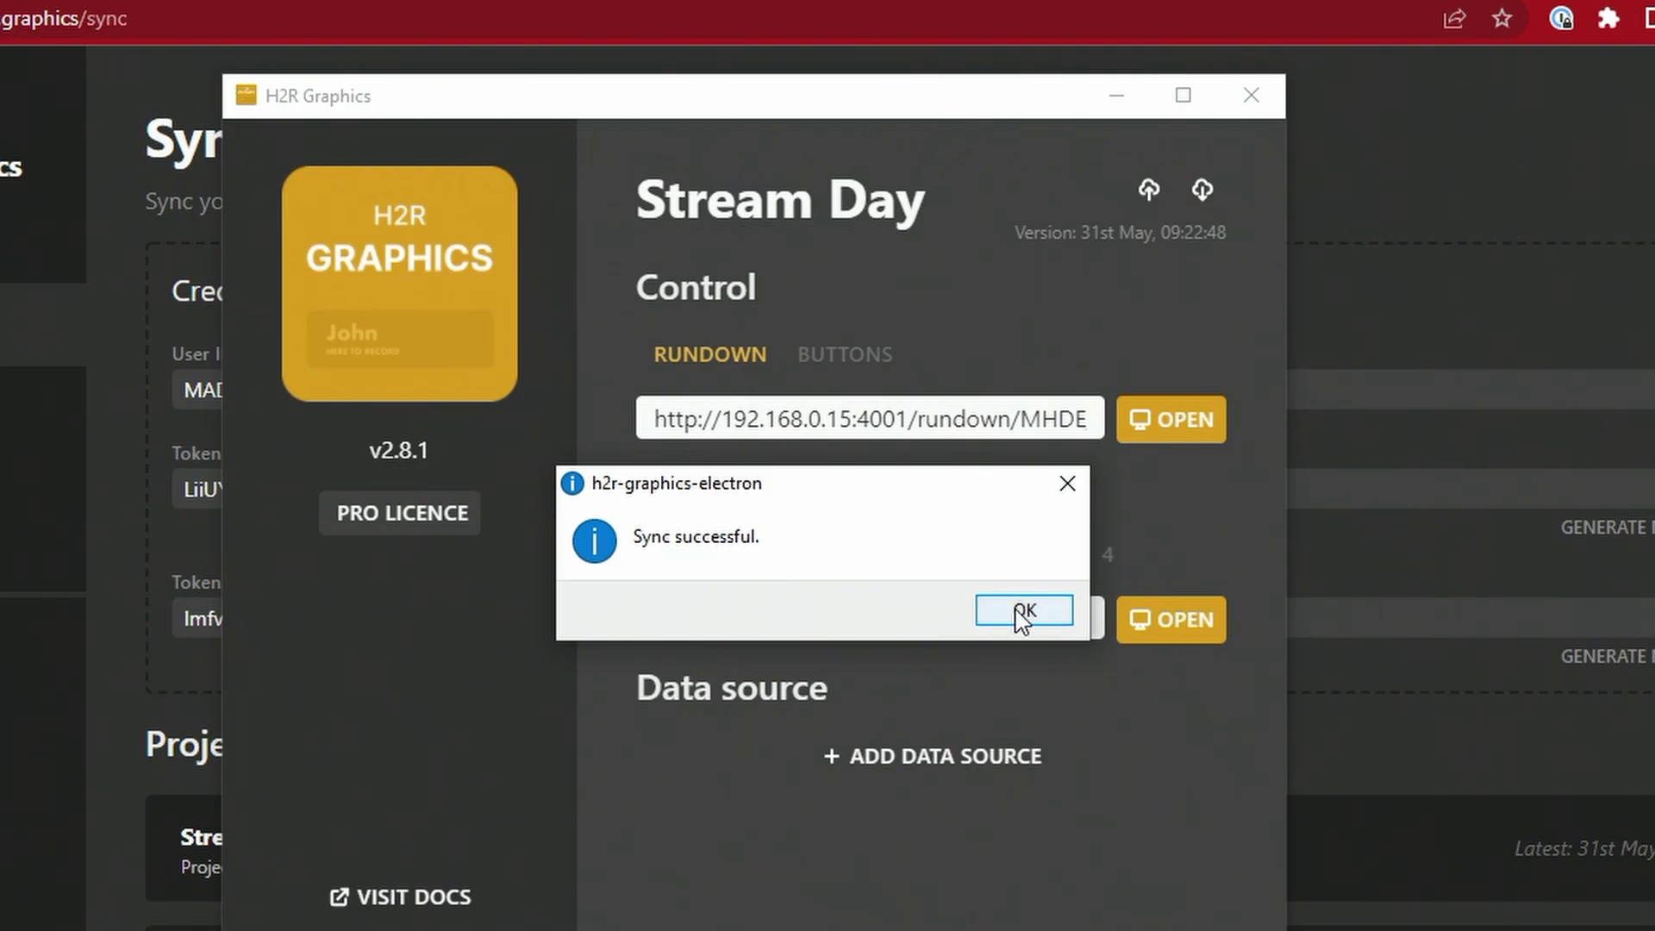
left_click(1021, 612)
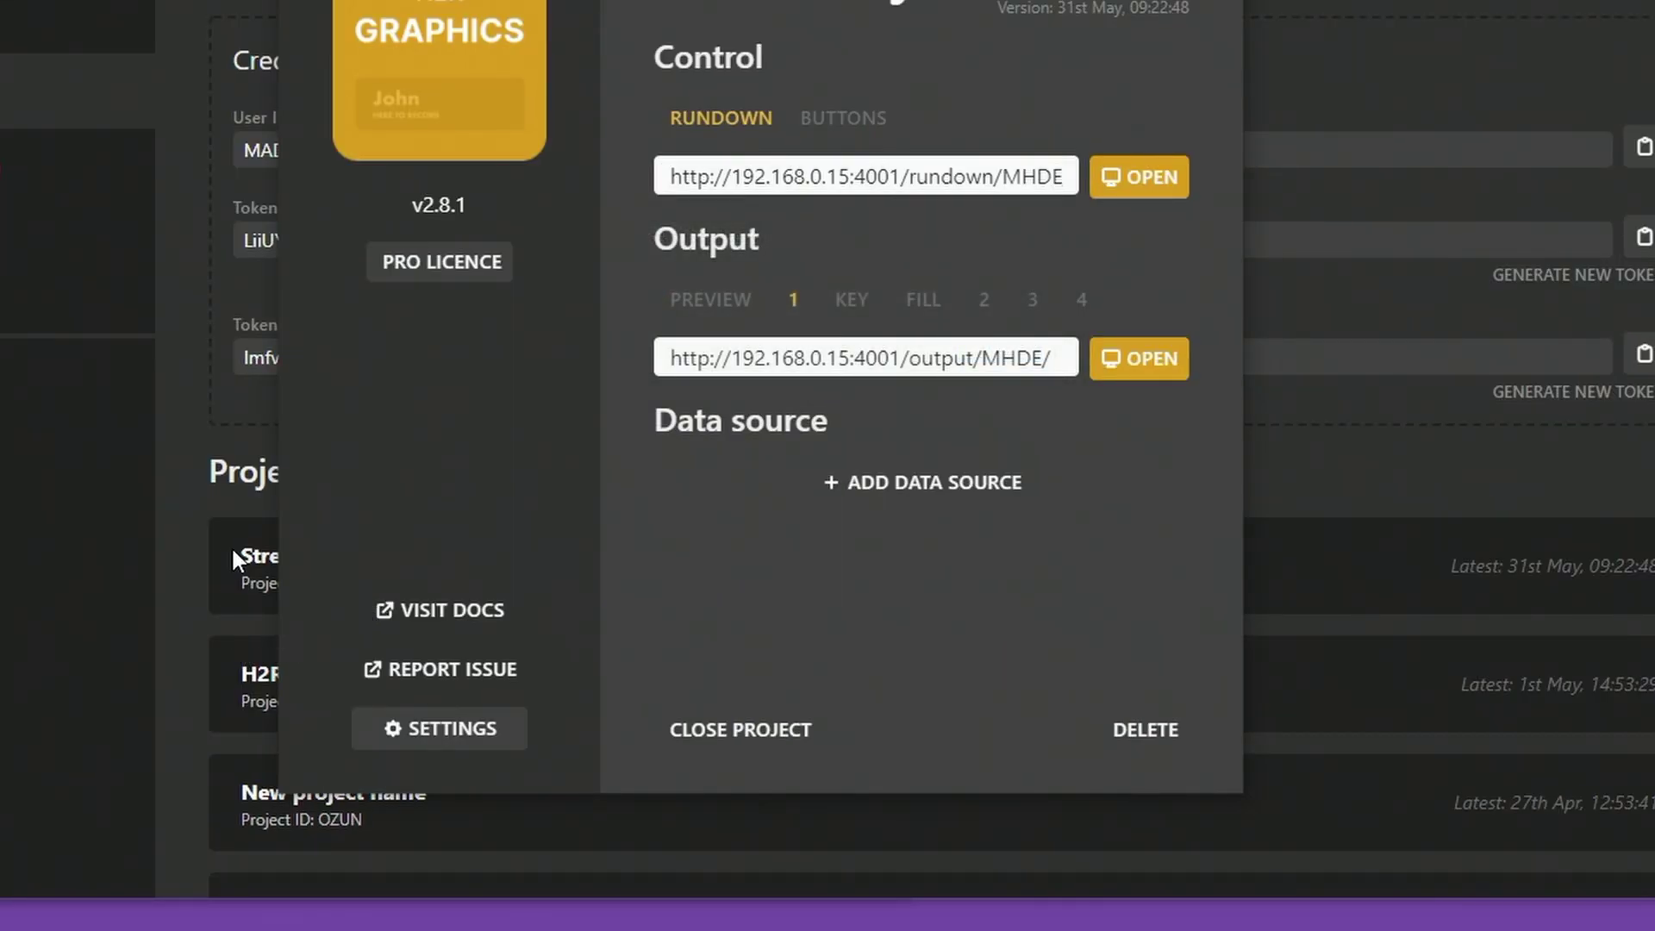
left_click(216, 552)
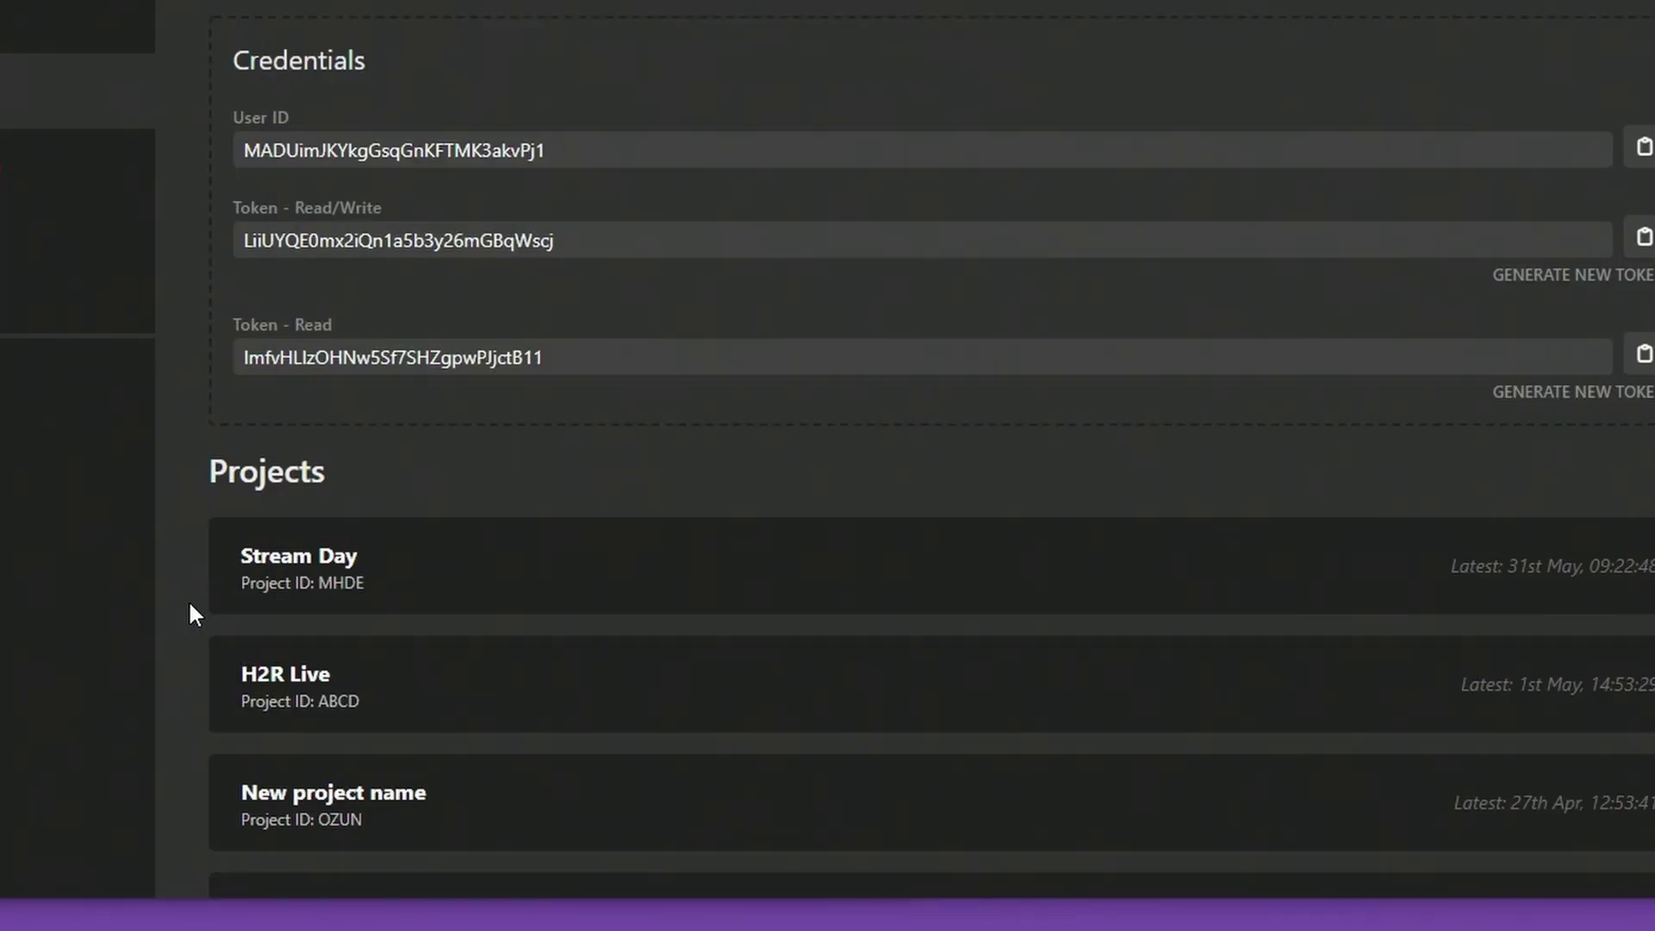
Check Stream Day's cloud project ID MHDE and latest sync time, then upload it again
scroll(659, 526, "down", 3)
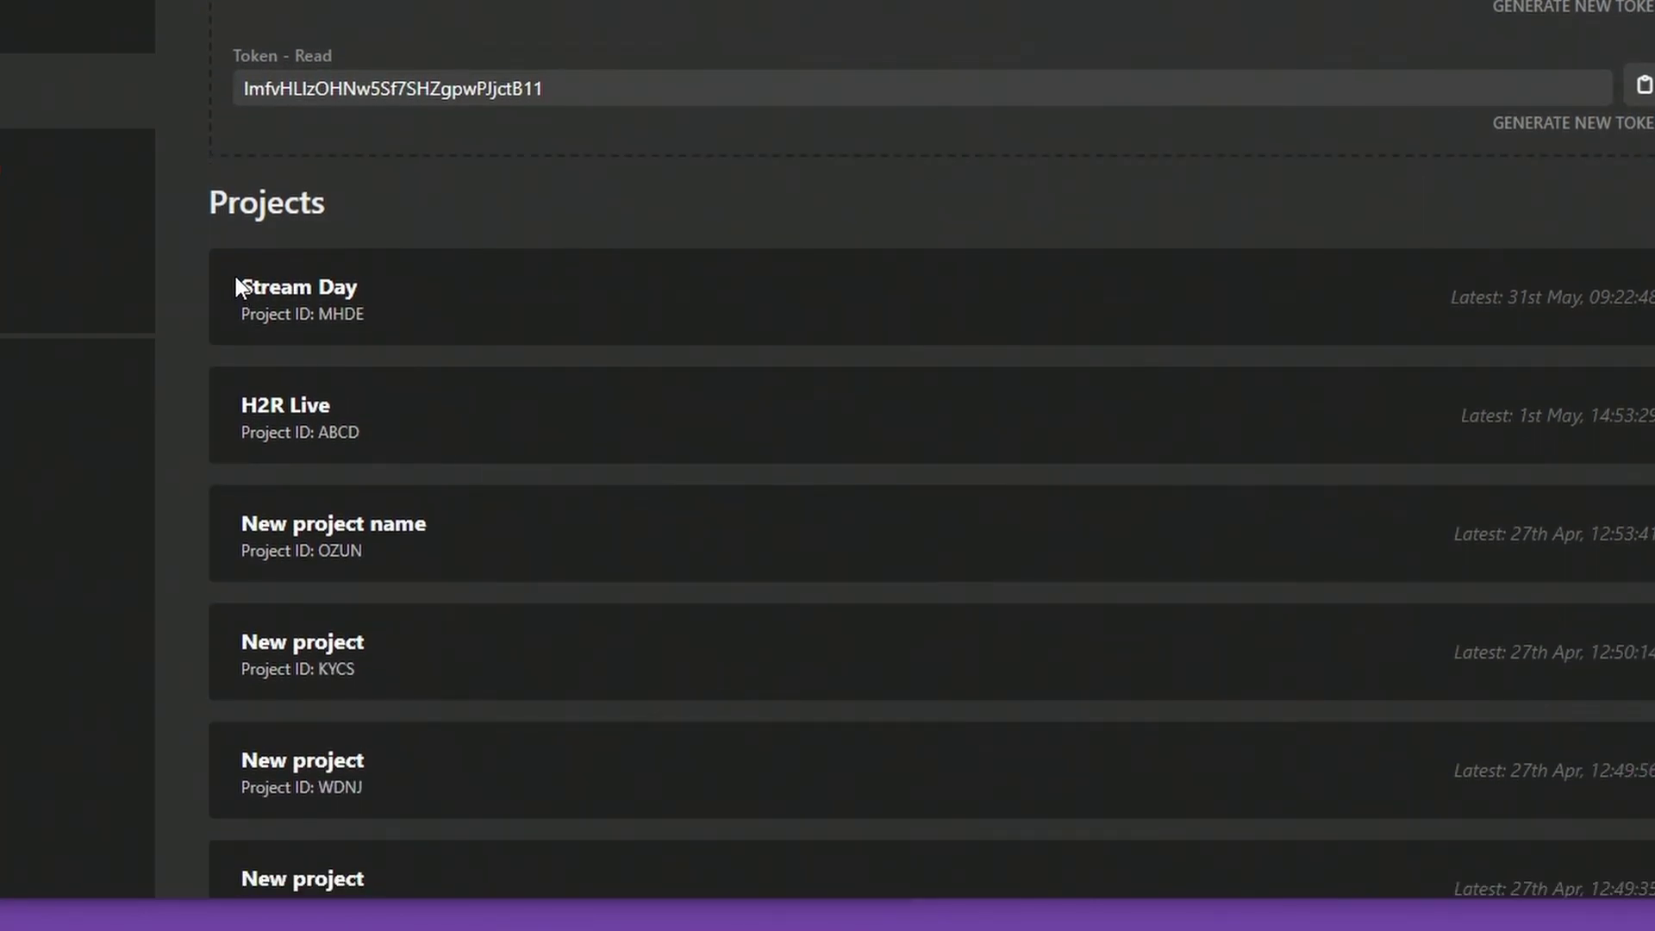
left_click_drag(237, 285, 366, 291)
left_click_drag(241, 317, 390, 319)
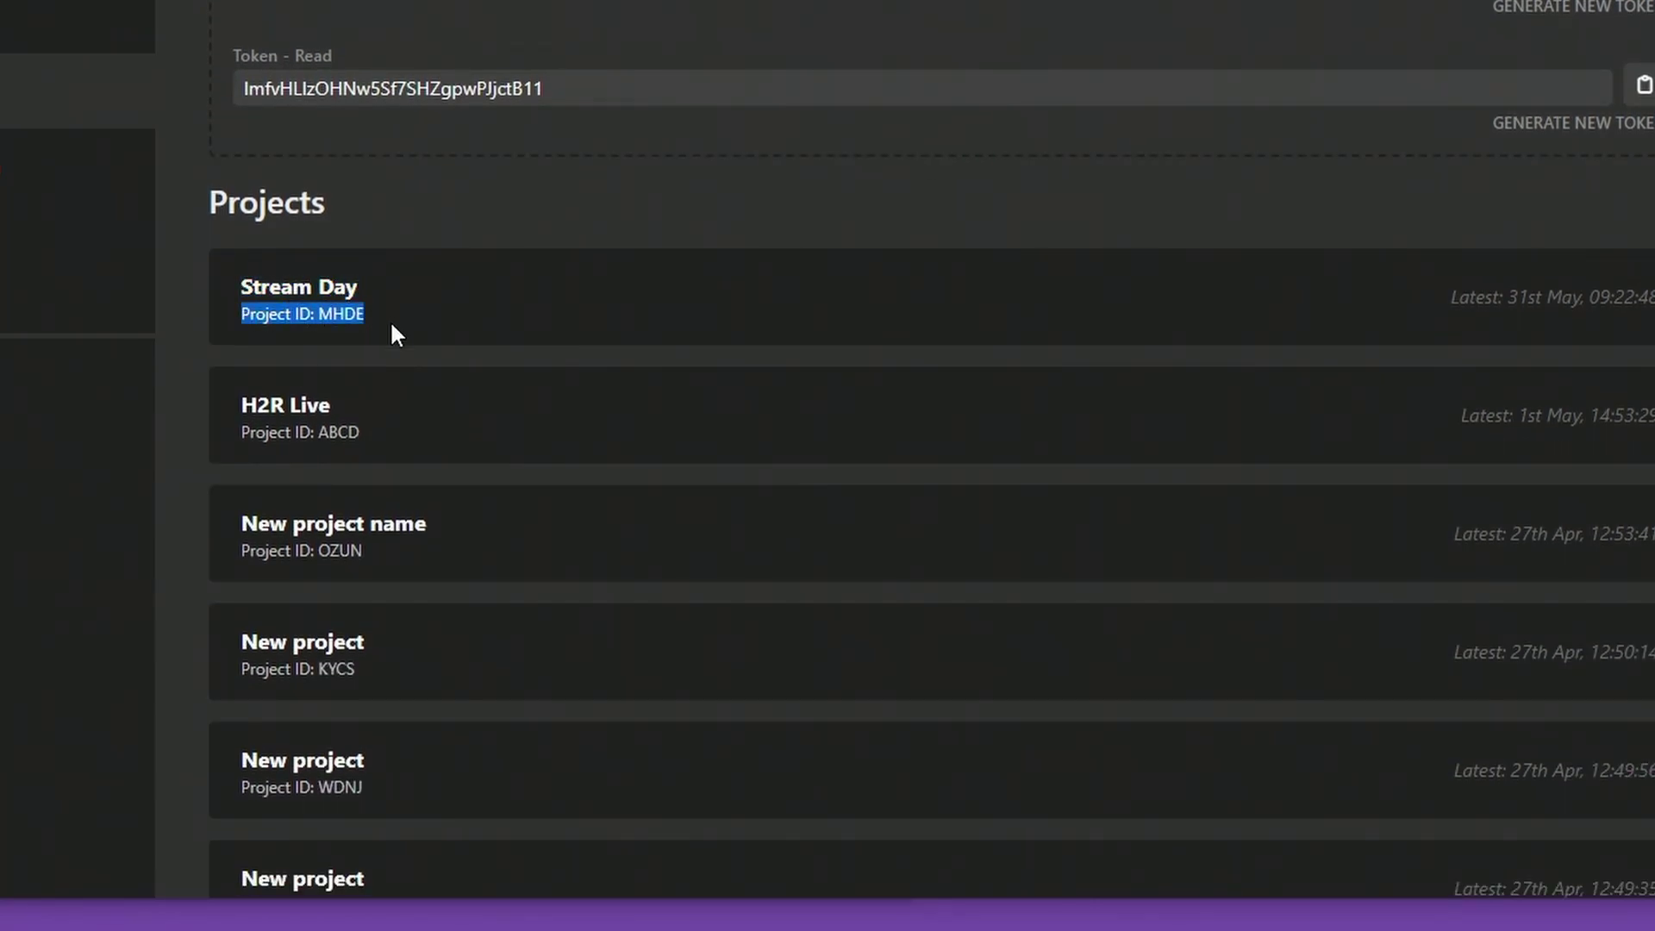
left_click(391, 324)
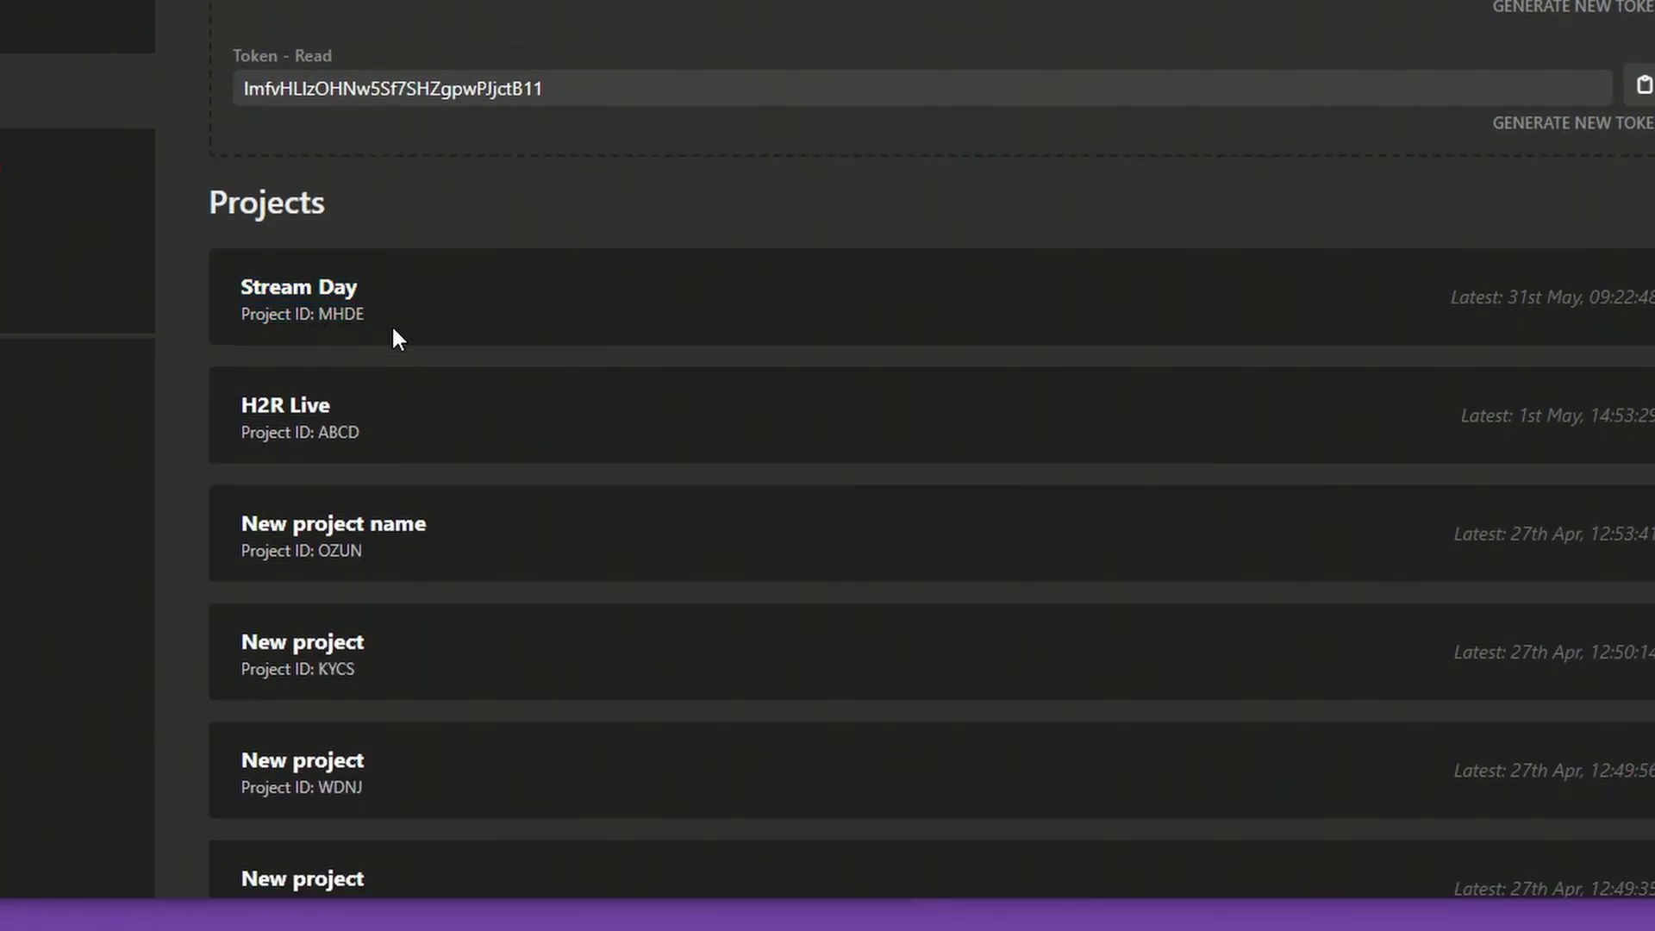
double_click(327, 315)
left_click_drag(1453, 297, 1651, 297)
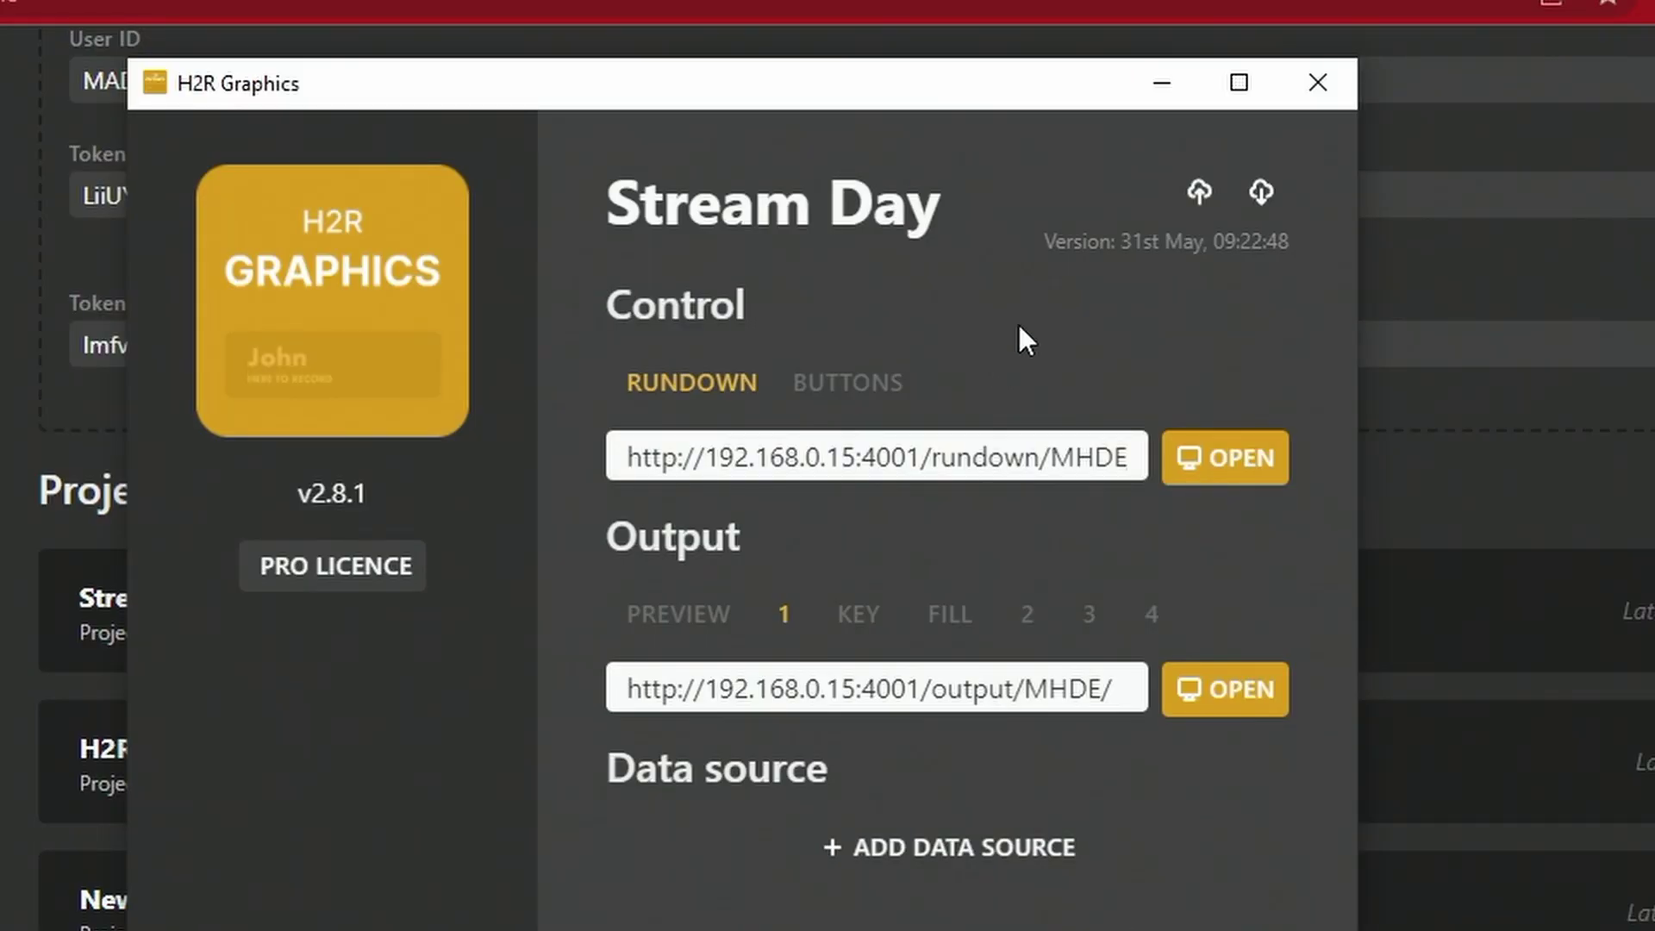
left_click(1198, 191)
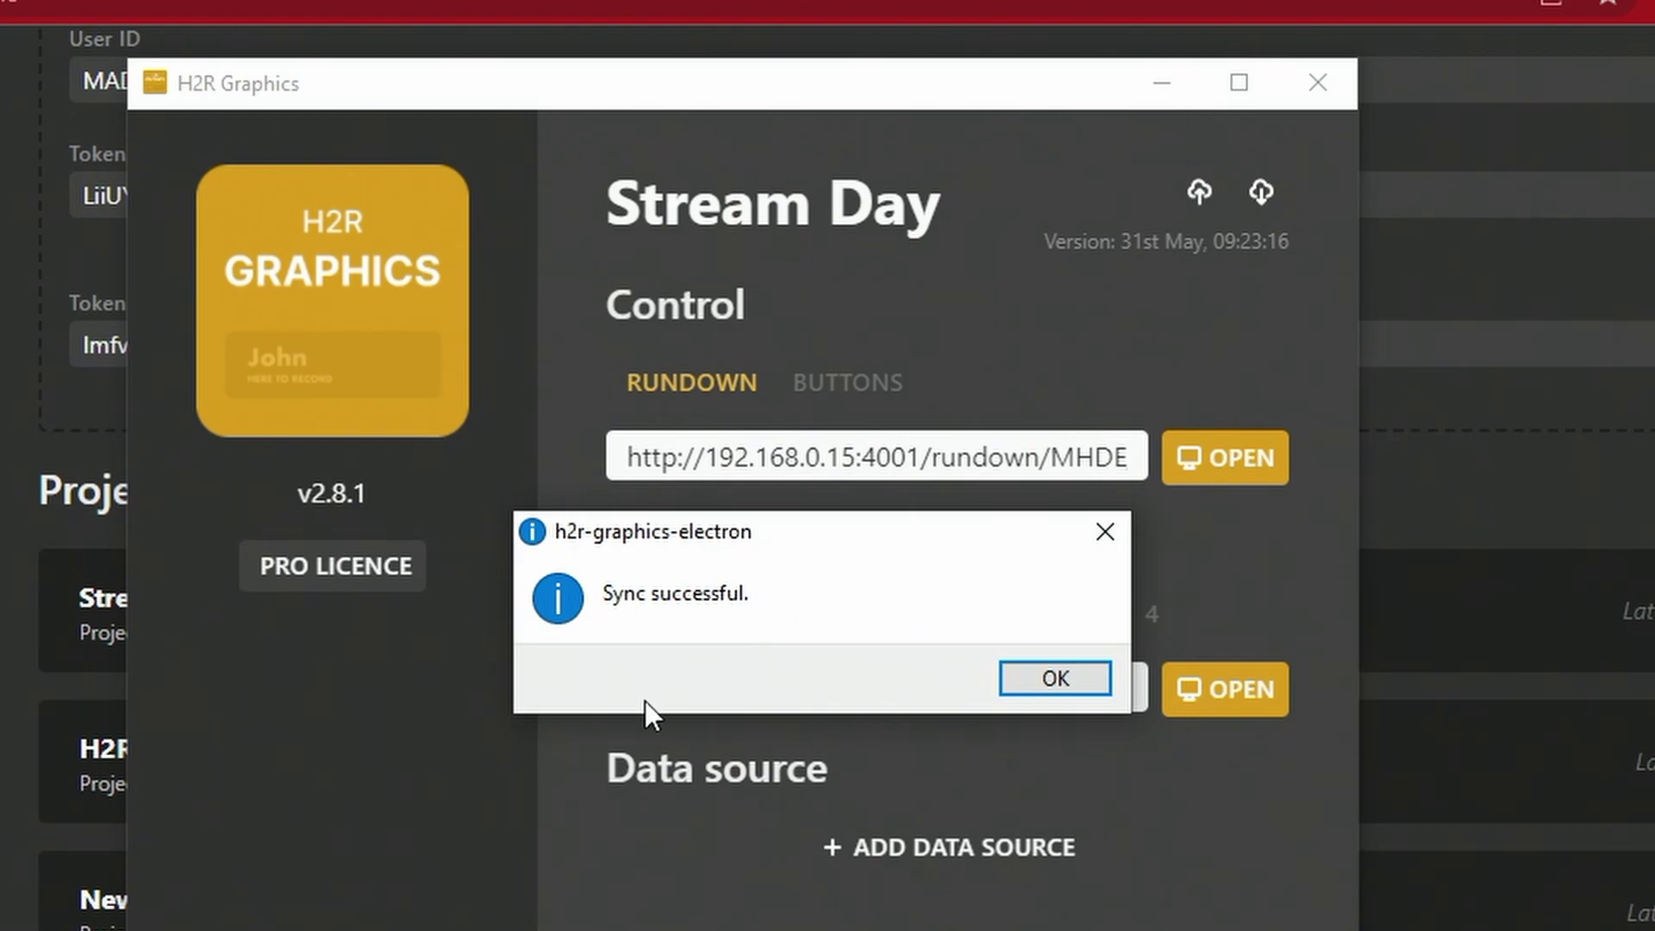
Permanently delete the local Stream Day project
left_click(1078, 681)
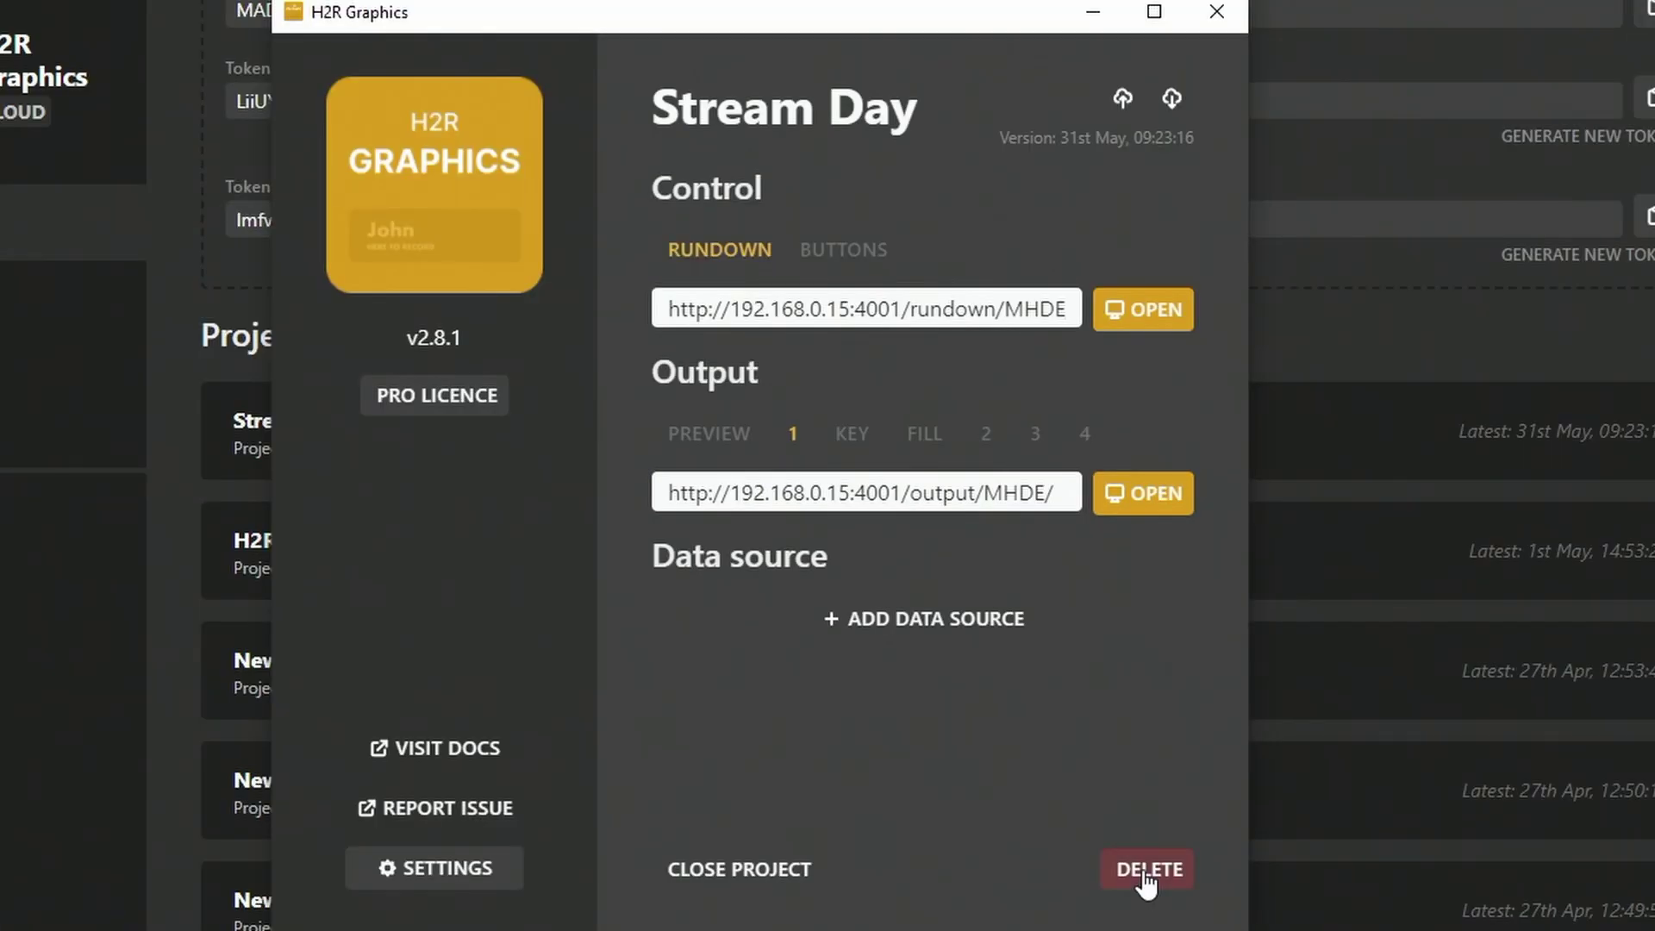
left_click(1140, 870)
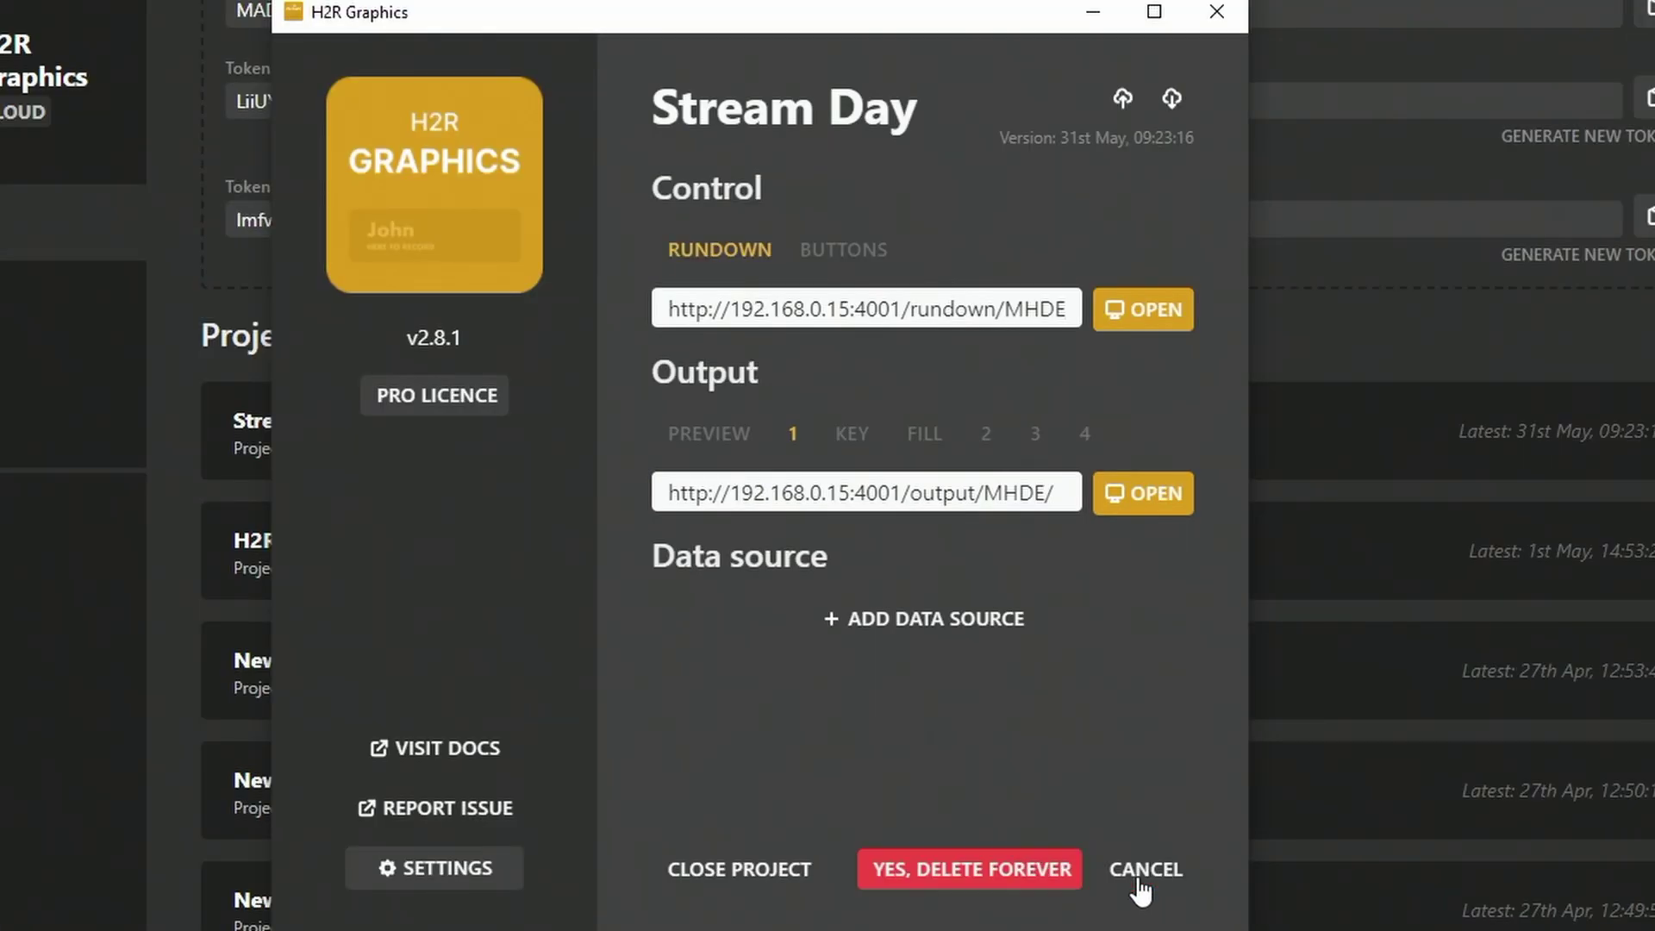
left_click(948, 893)
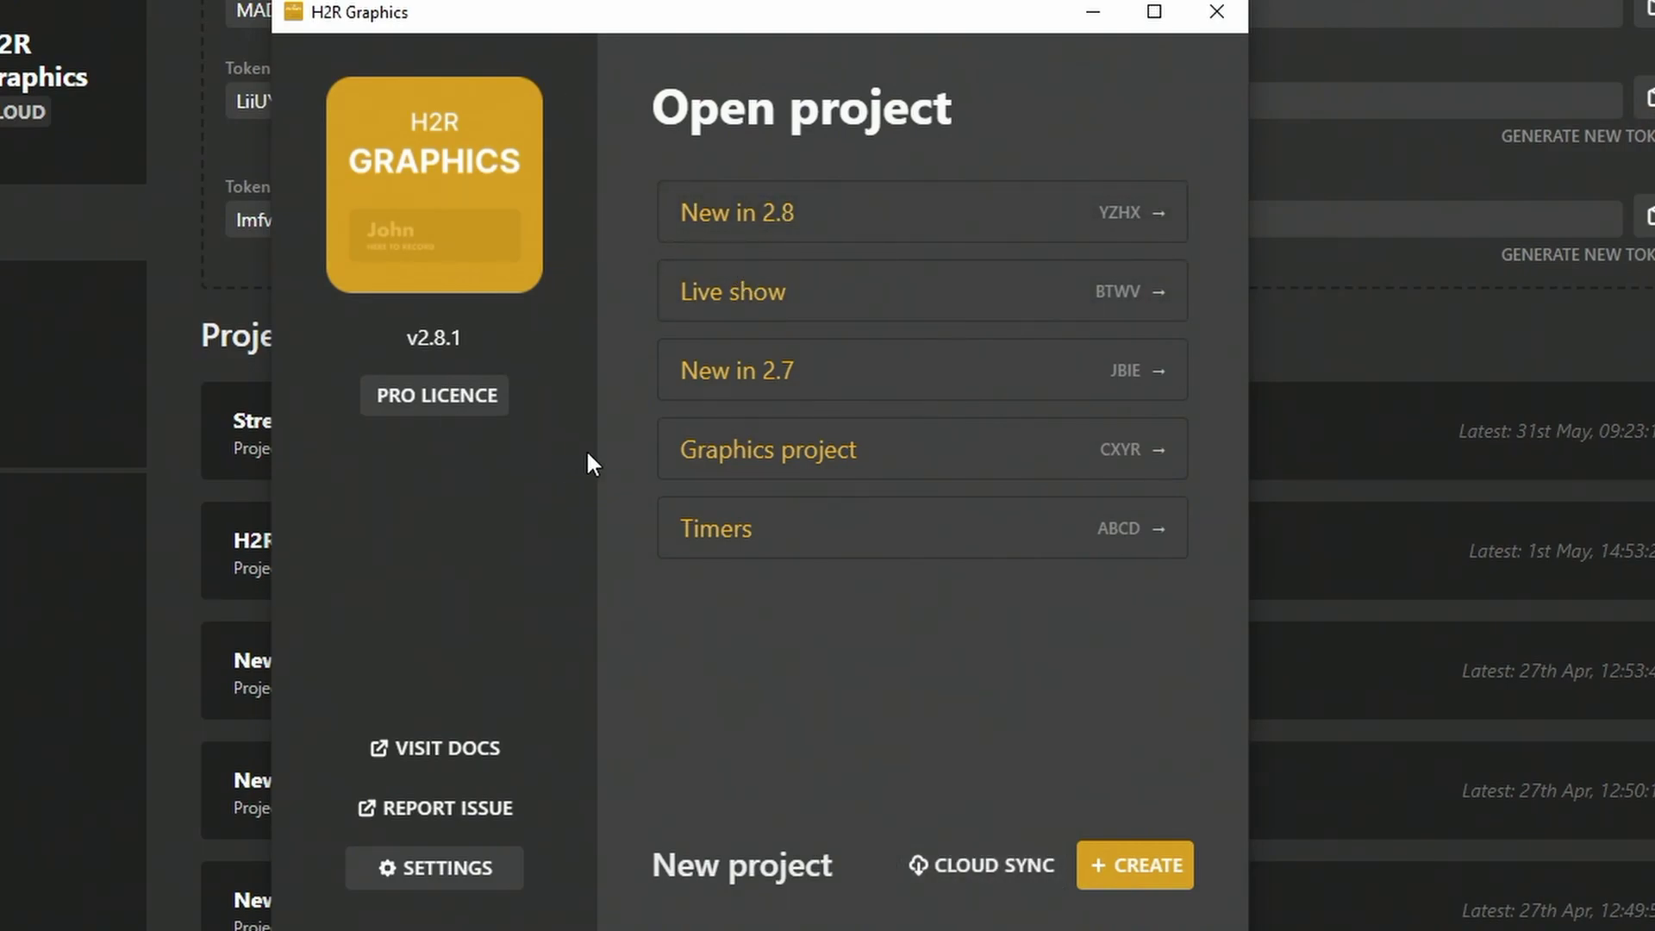
Restore Stream Day from the cloud by adding project ID MHDE, then open it
left_click(159, 590)
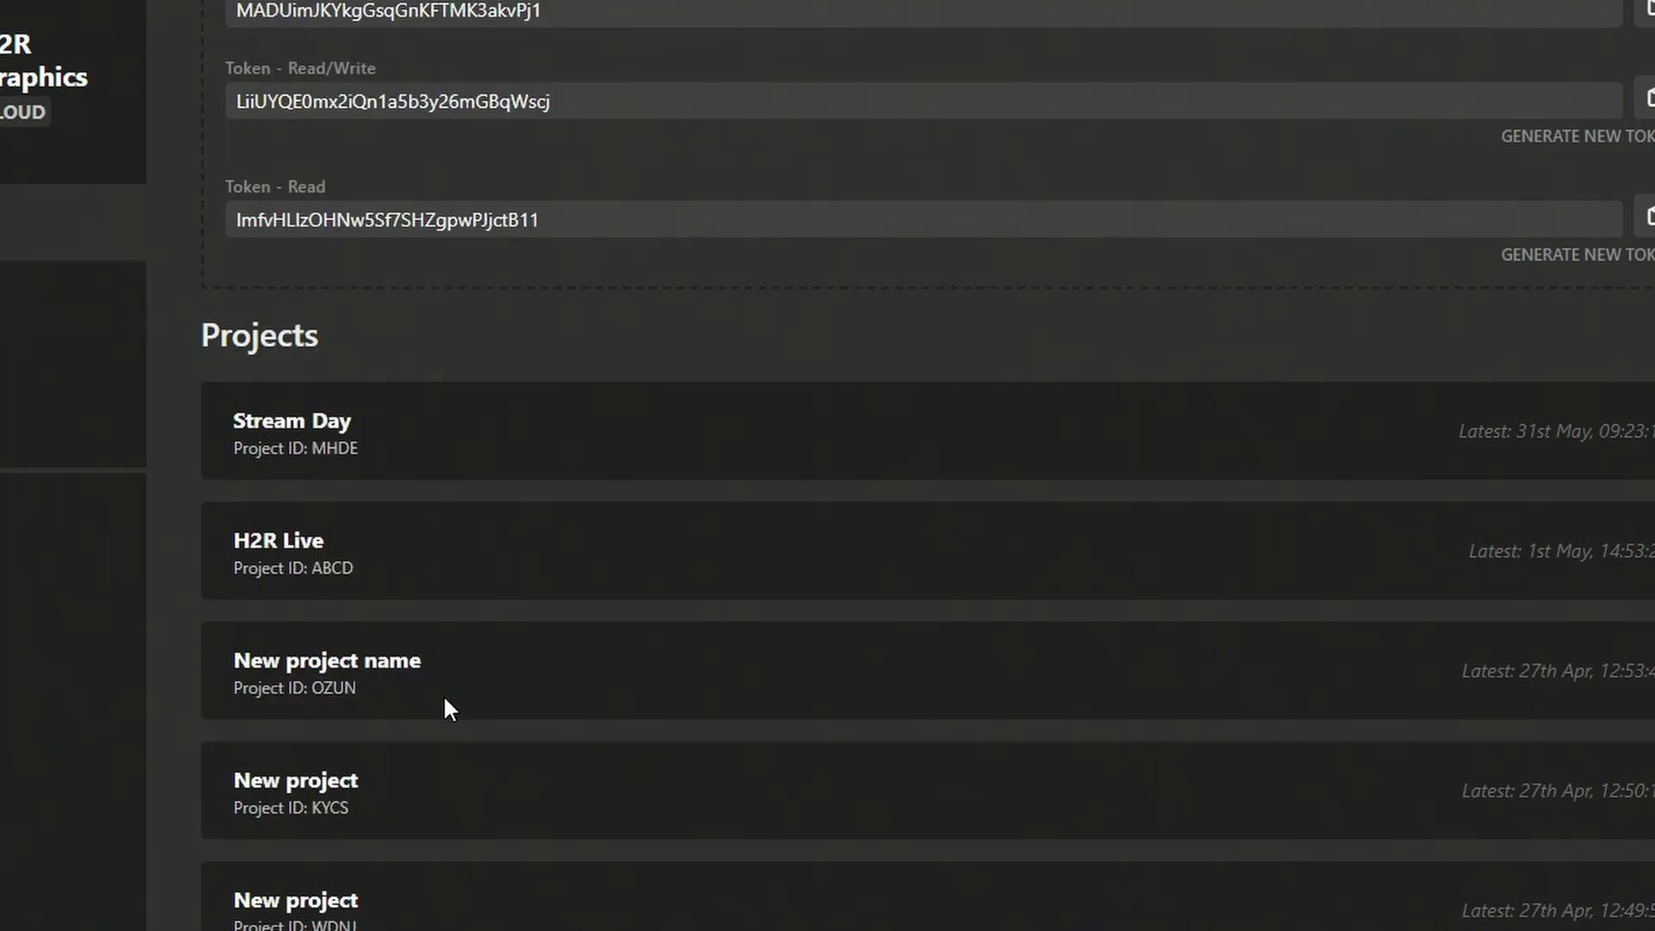
double_click(336, 449)
key("alt+Tab")
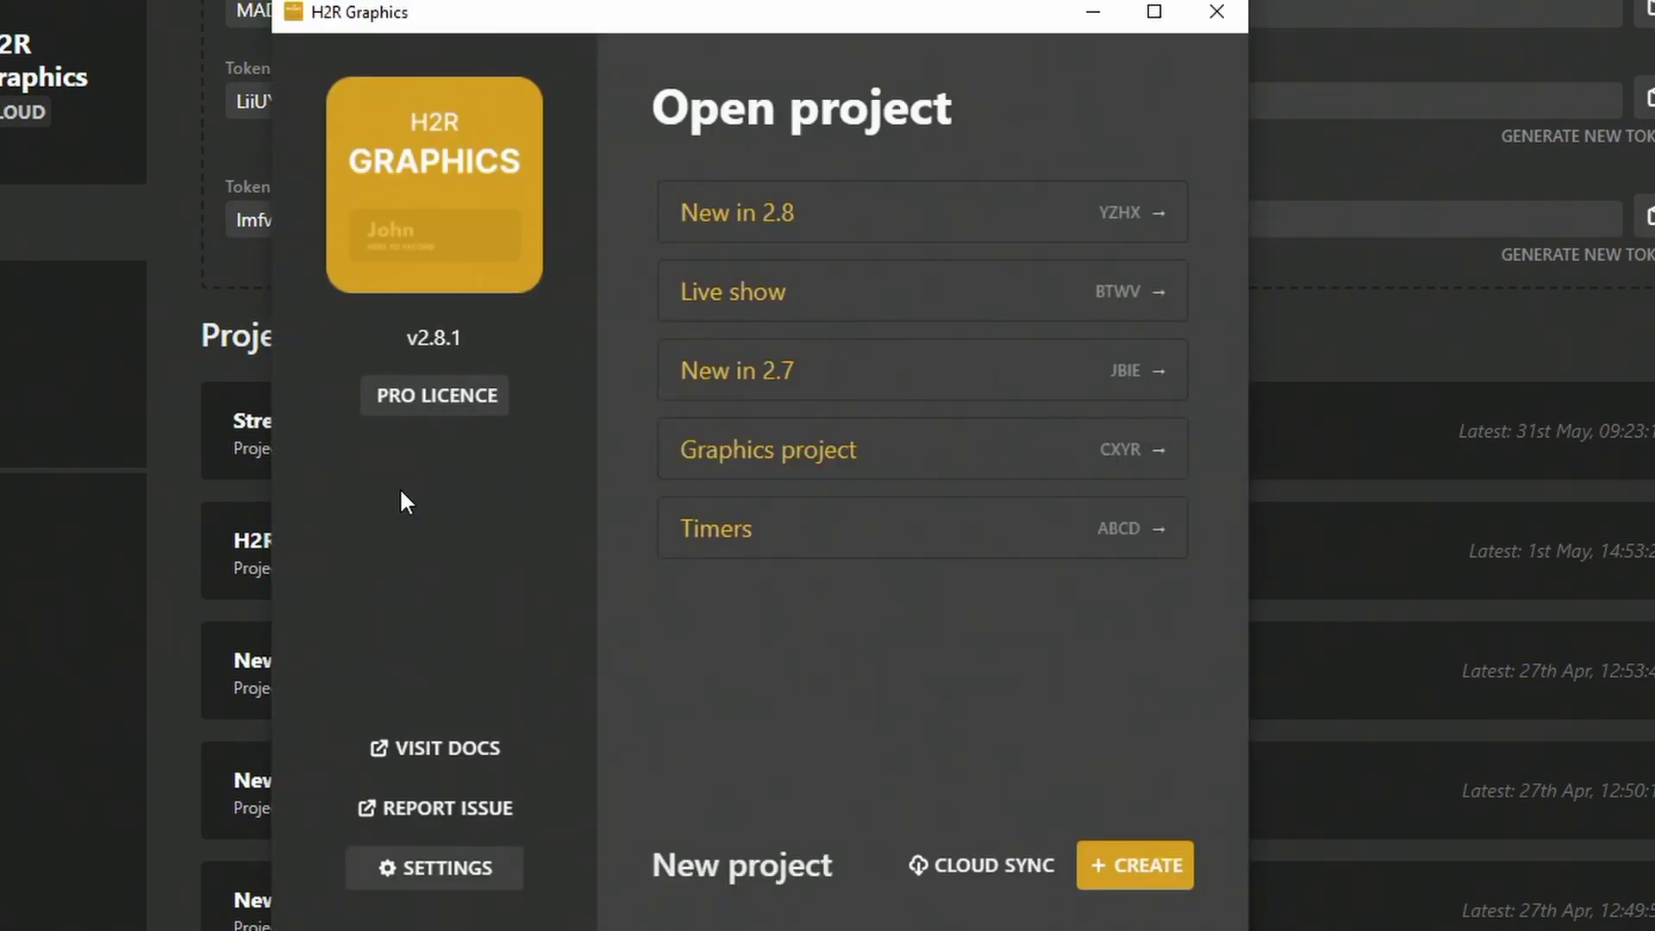
left_click(969, 867)
left_click(950, 849)
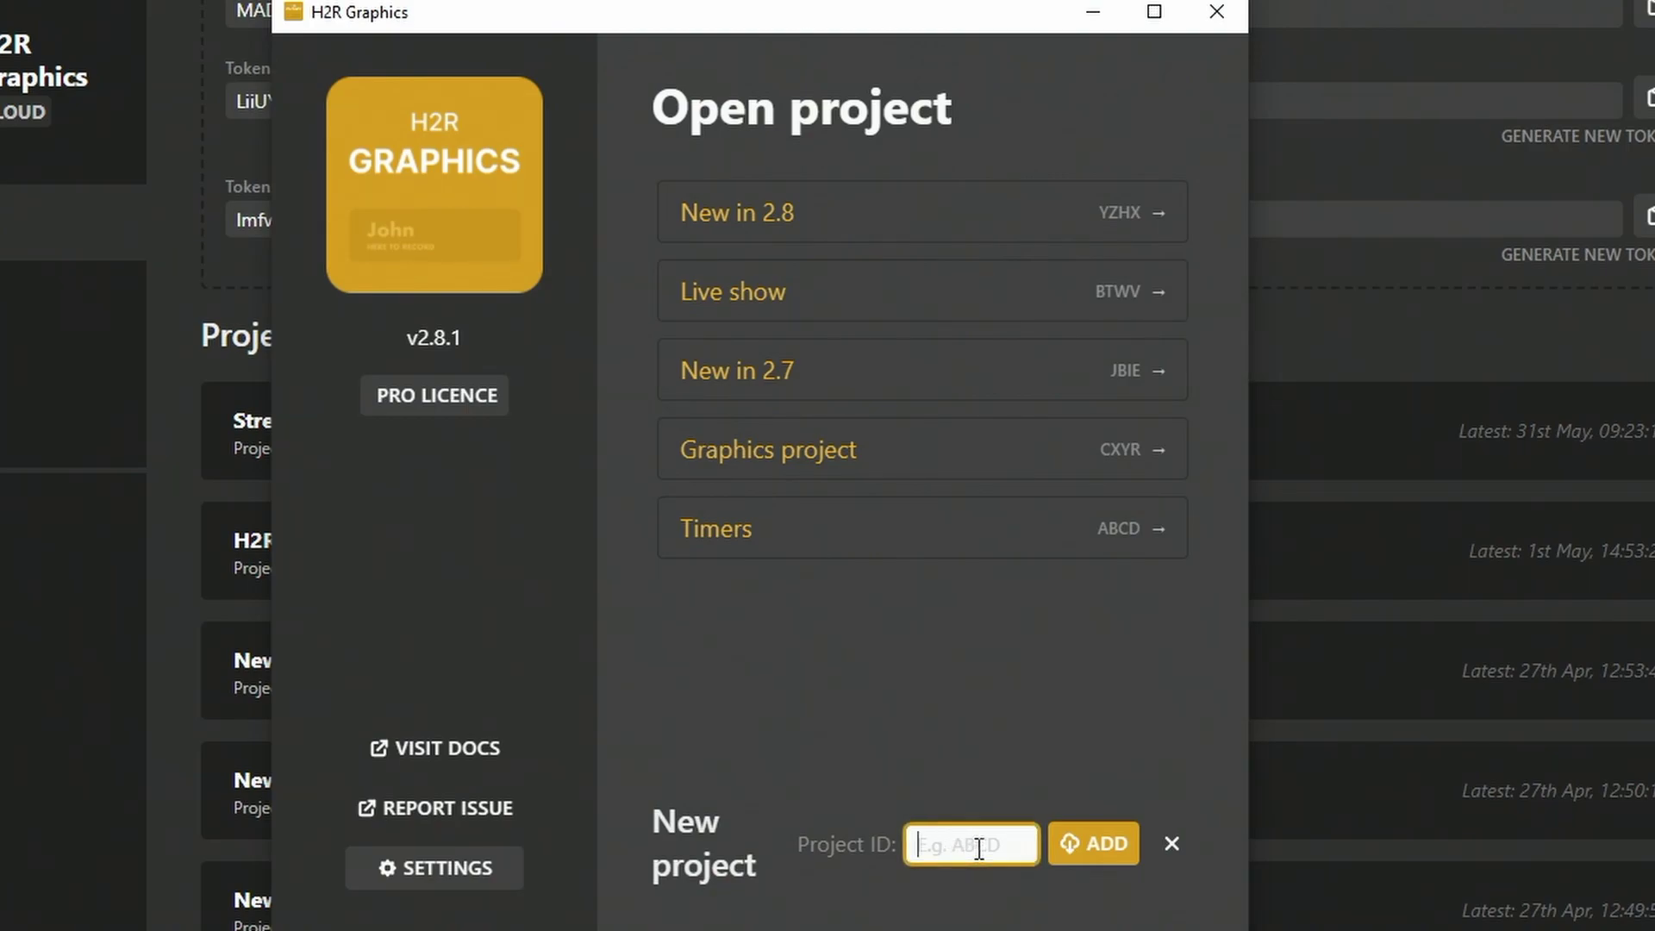
type("MHDE")
left_click(1077, 843)
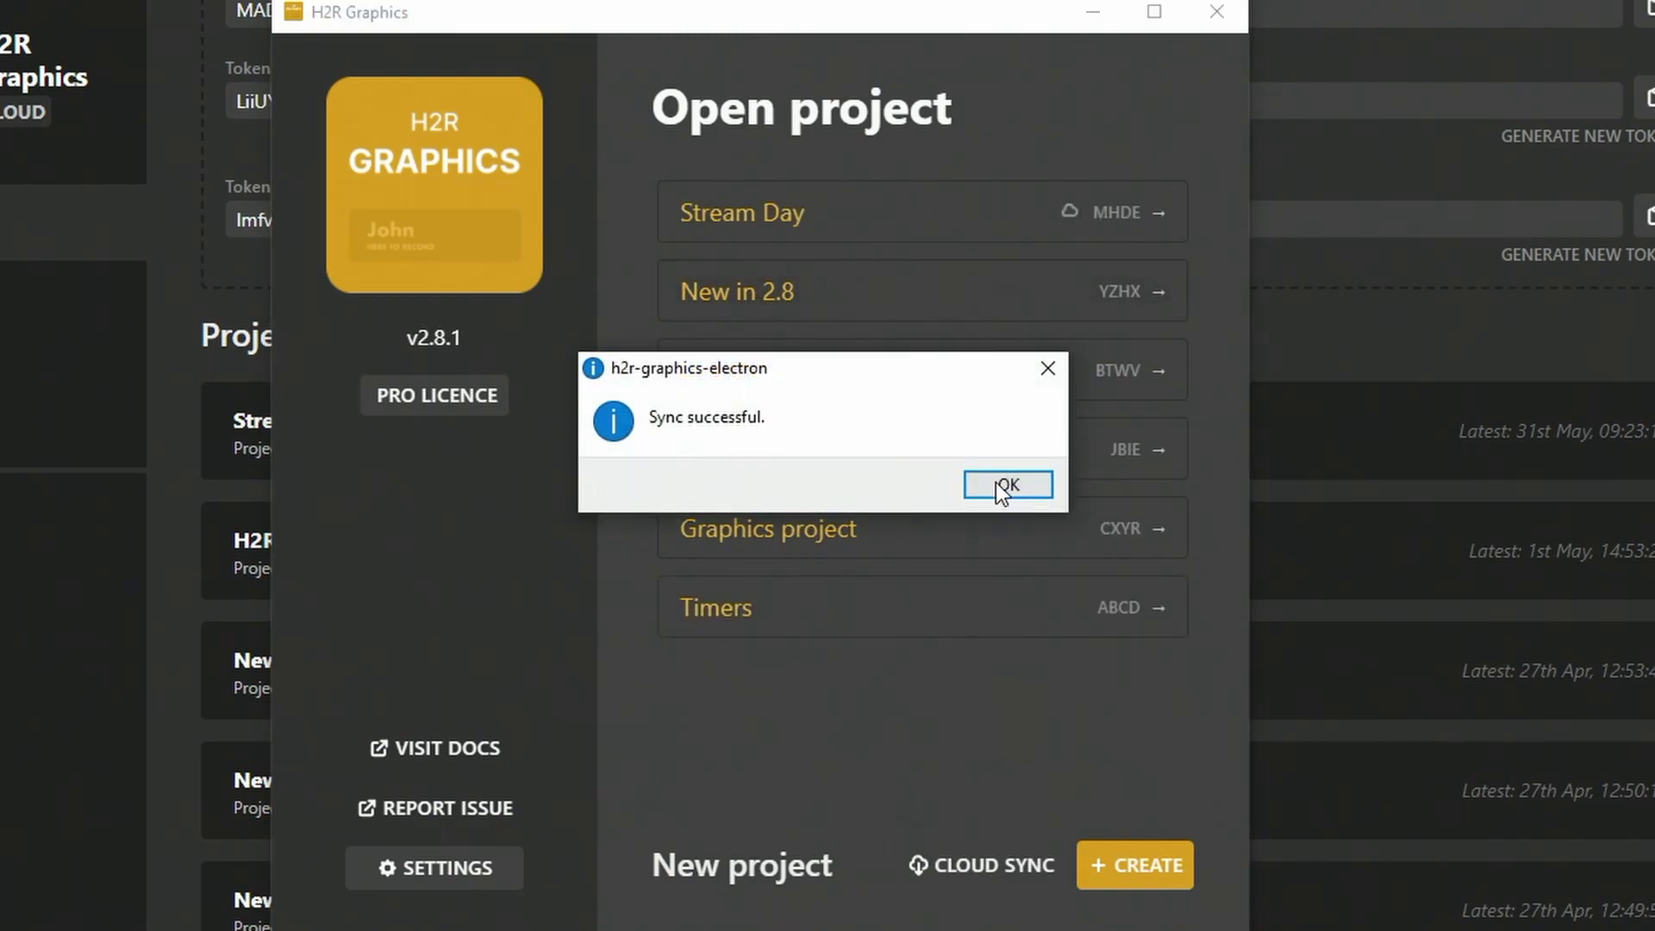
left_click(1009, 485)
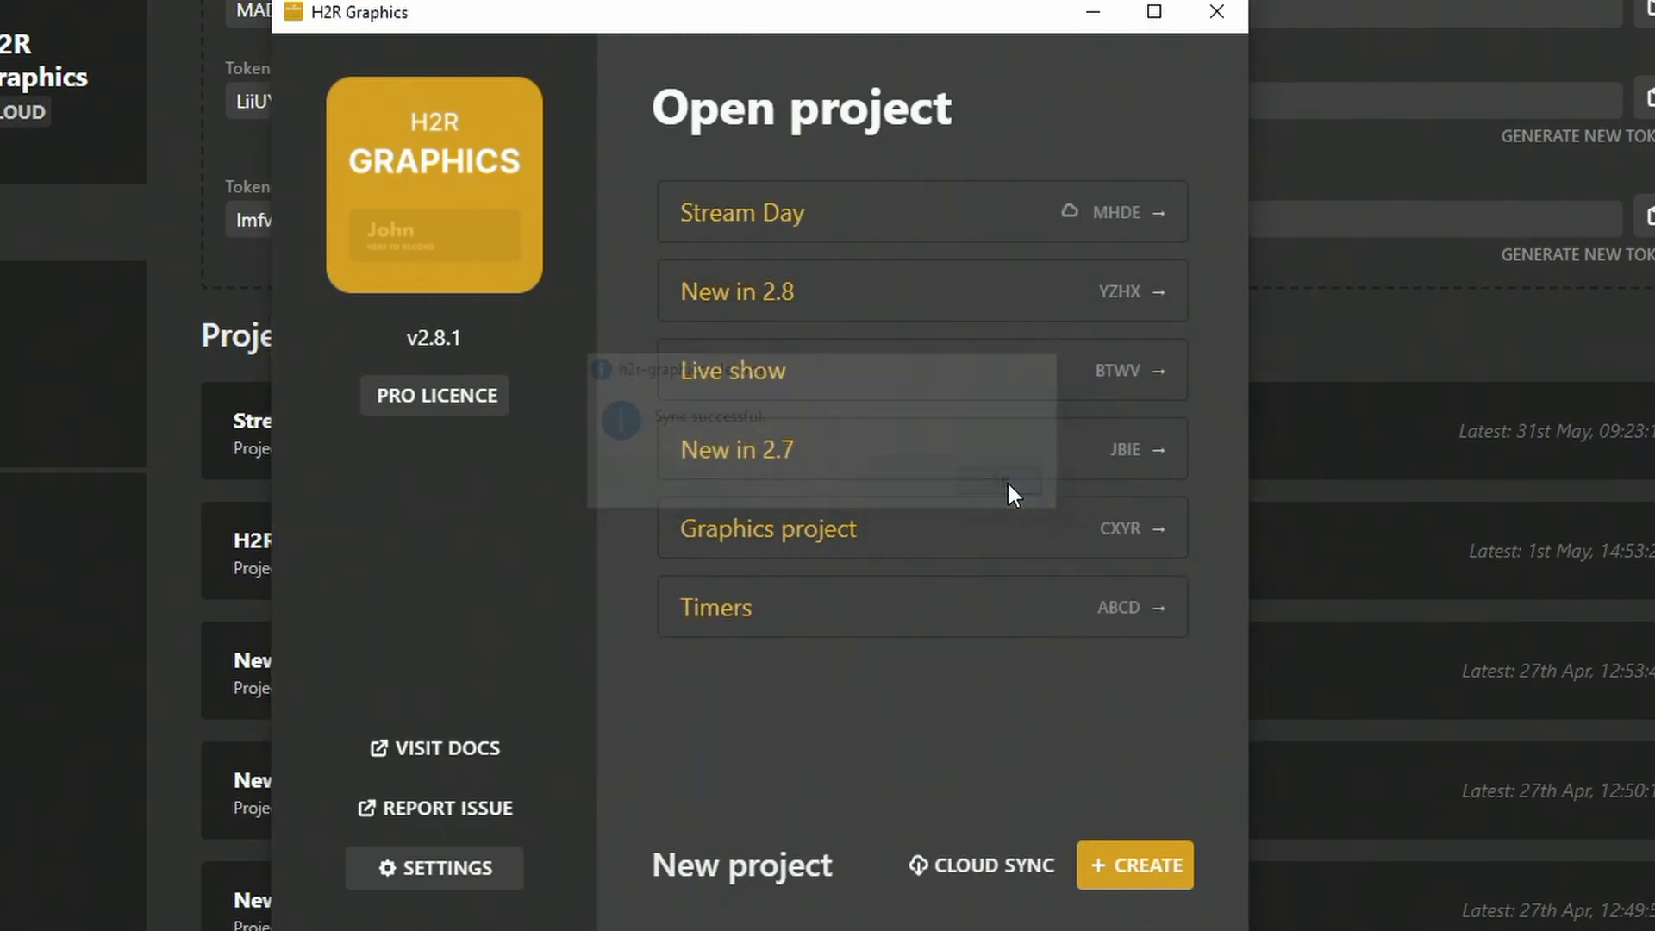
left_click(793, 228)
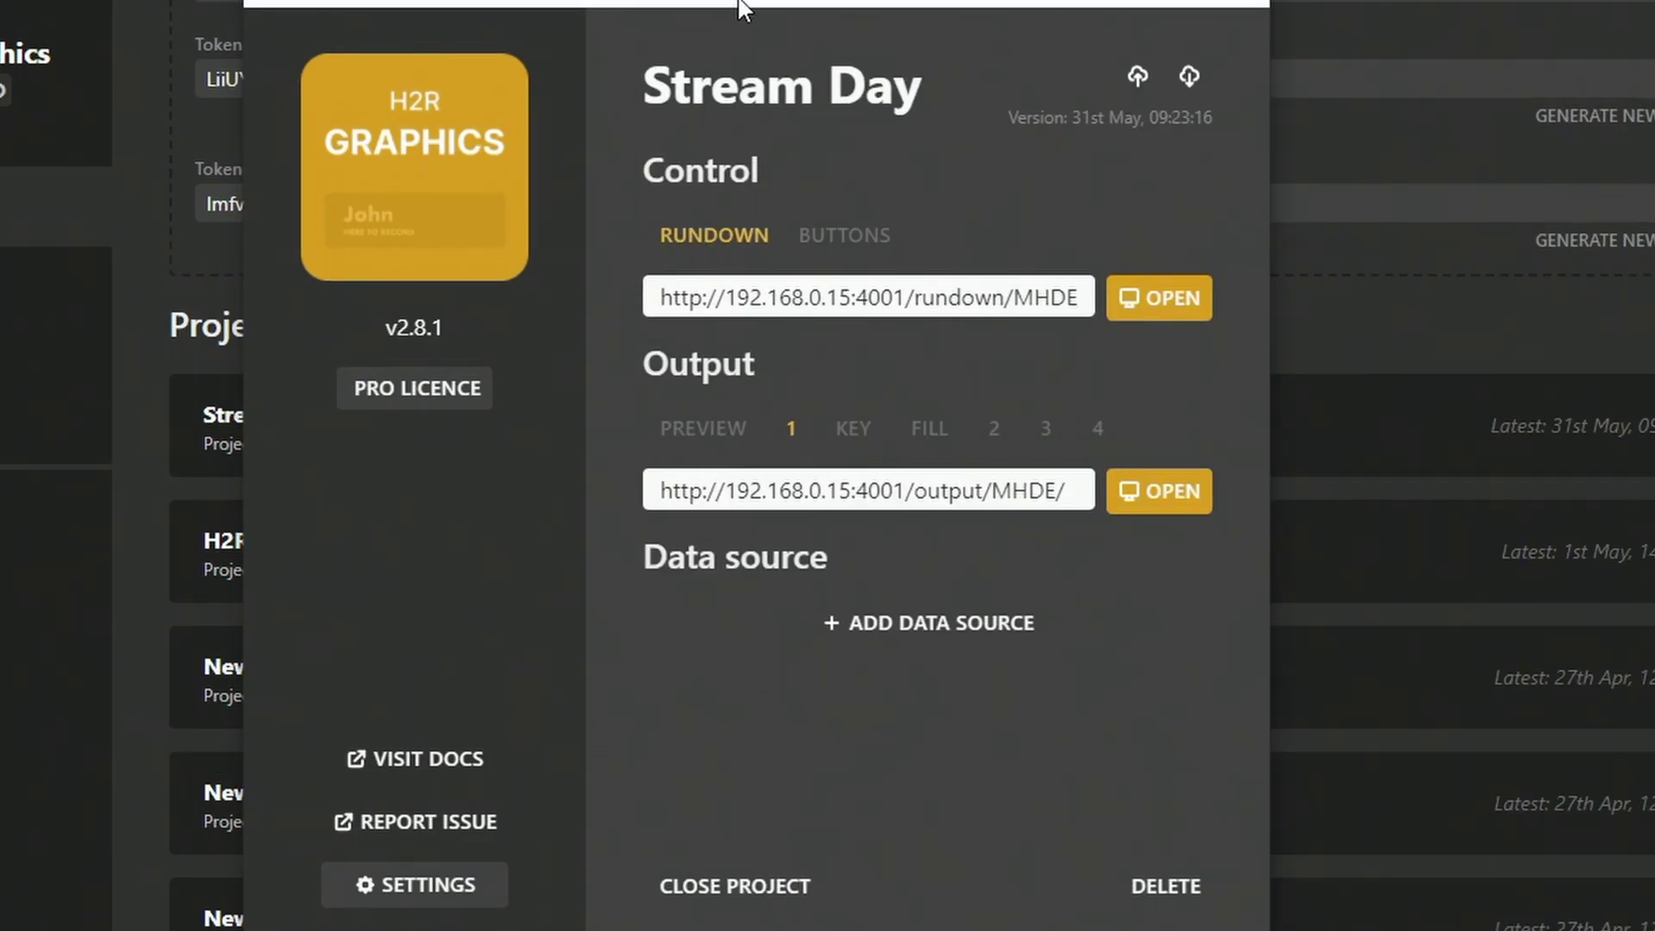
Replace the cloud sync token with the read-only token and save the settings
left_click(117, 747)
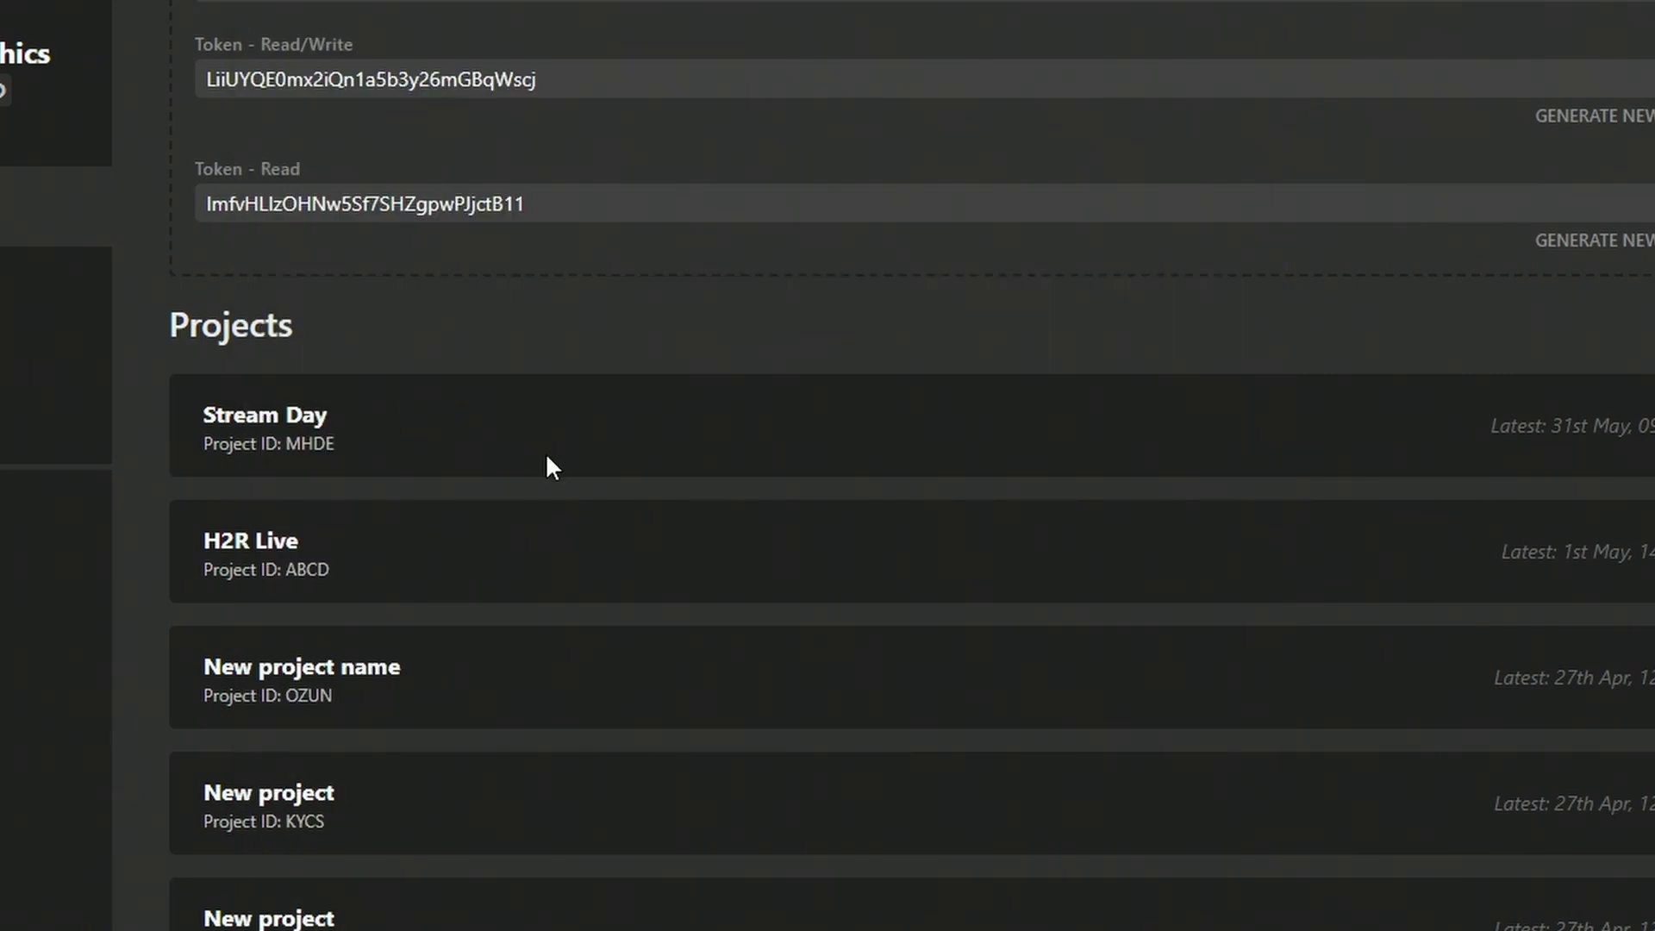
scroll(328, 515, "up", 3)
double_click(230, 496)
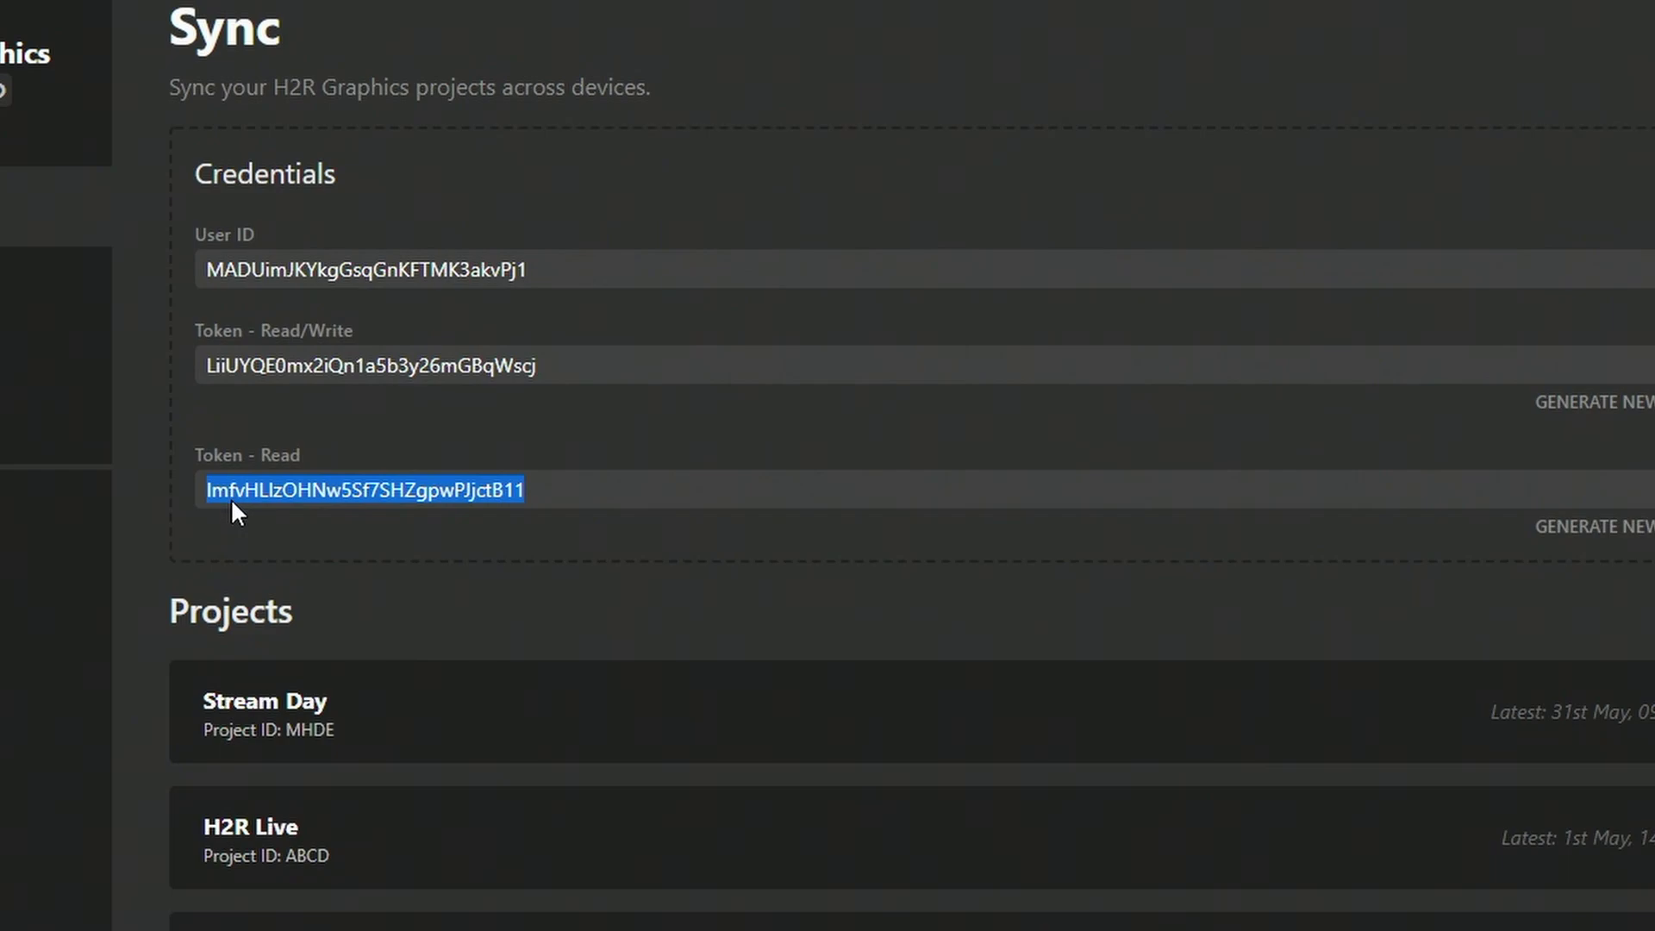
key("alt+Tab")
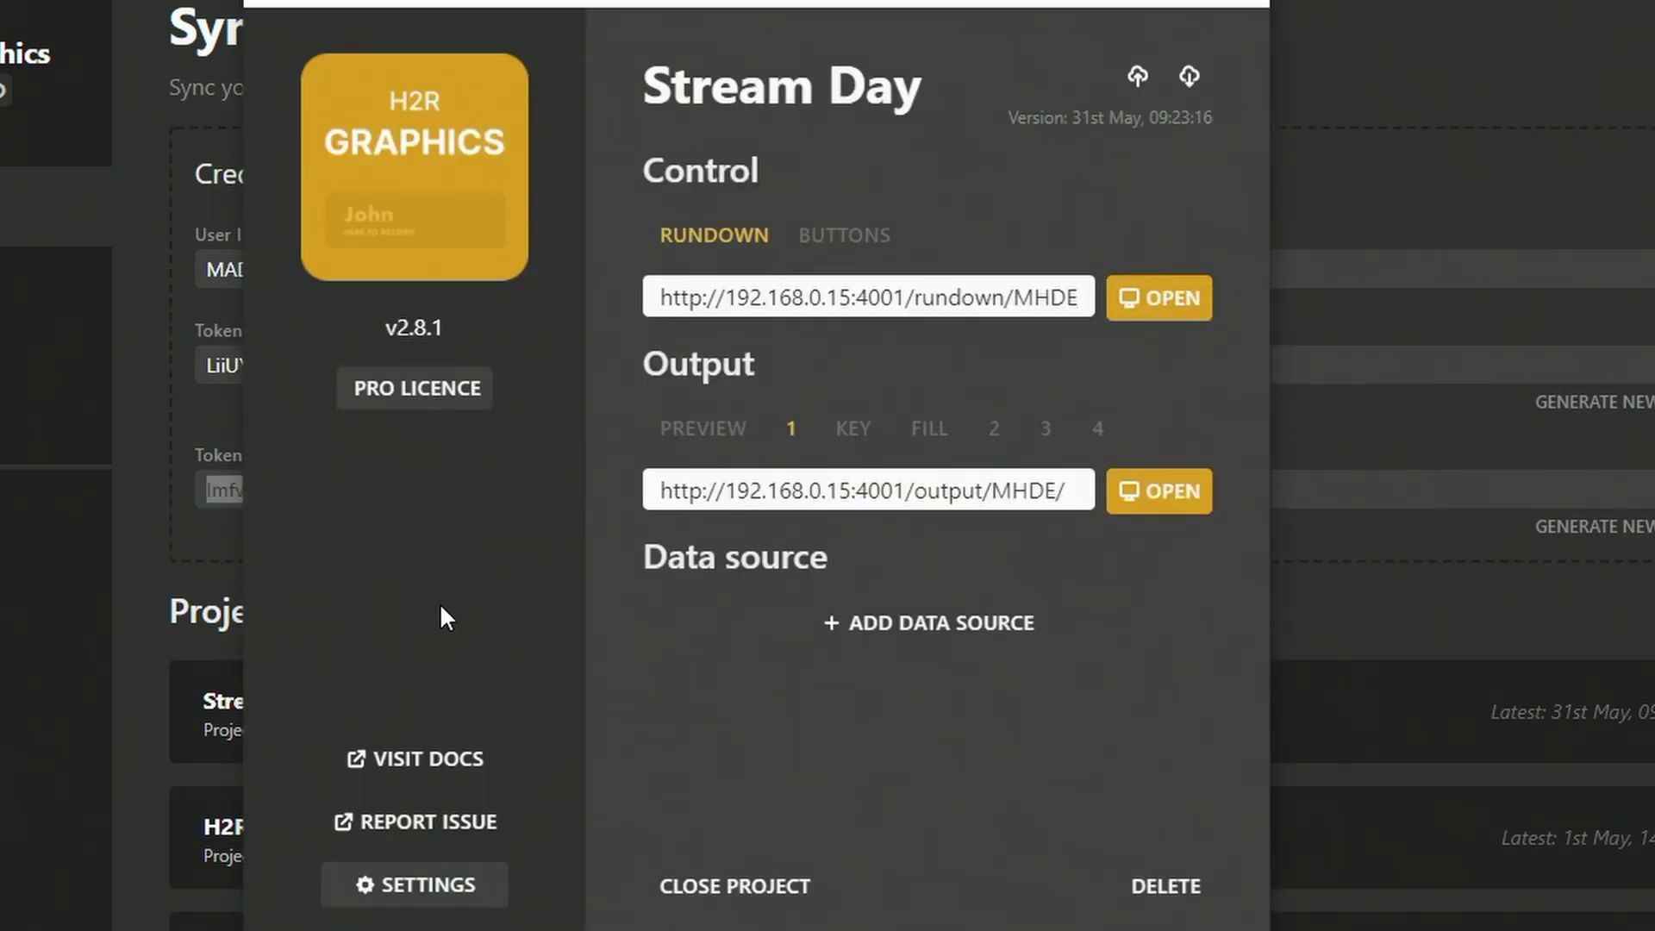
left_click(417, 883)
left_click_drag(1031, 422, 646, 431)
key("ctrl+v")
left_click(448, 886)
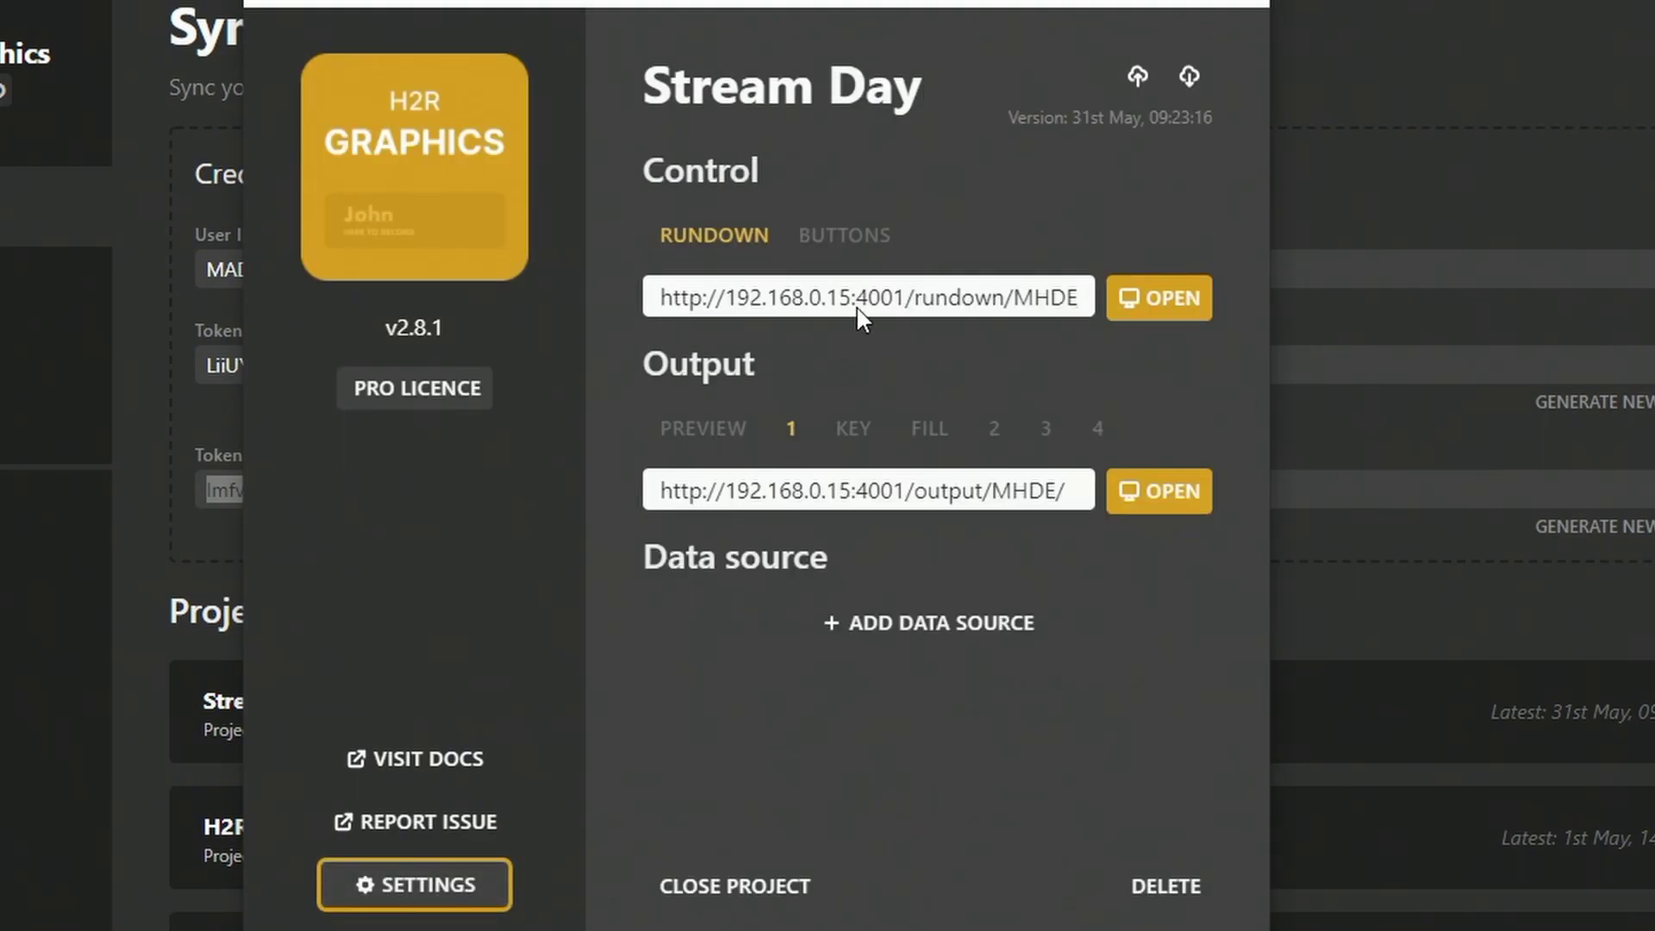
Test Stream Day: uploading gives a User ID and Token error, downloading succeeds
left_click(1137, 77)
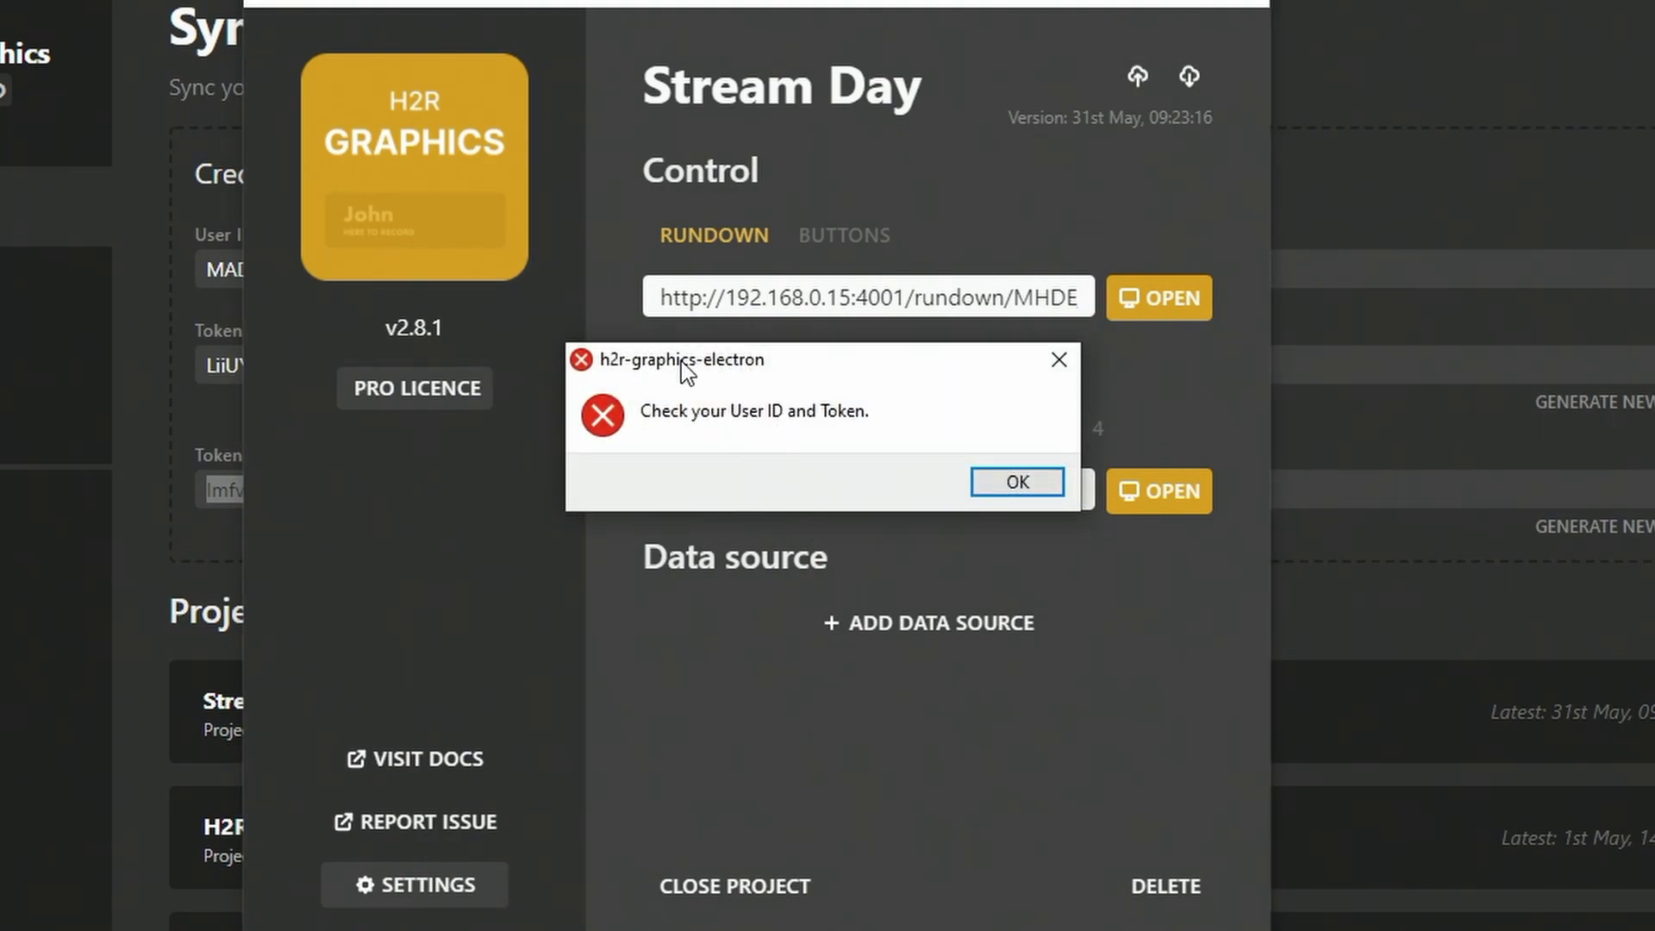
left_click(1034, 482)
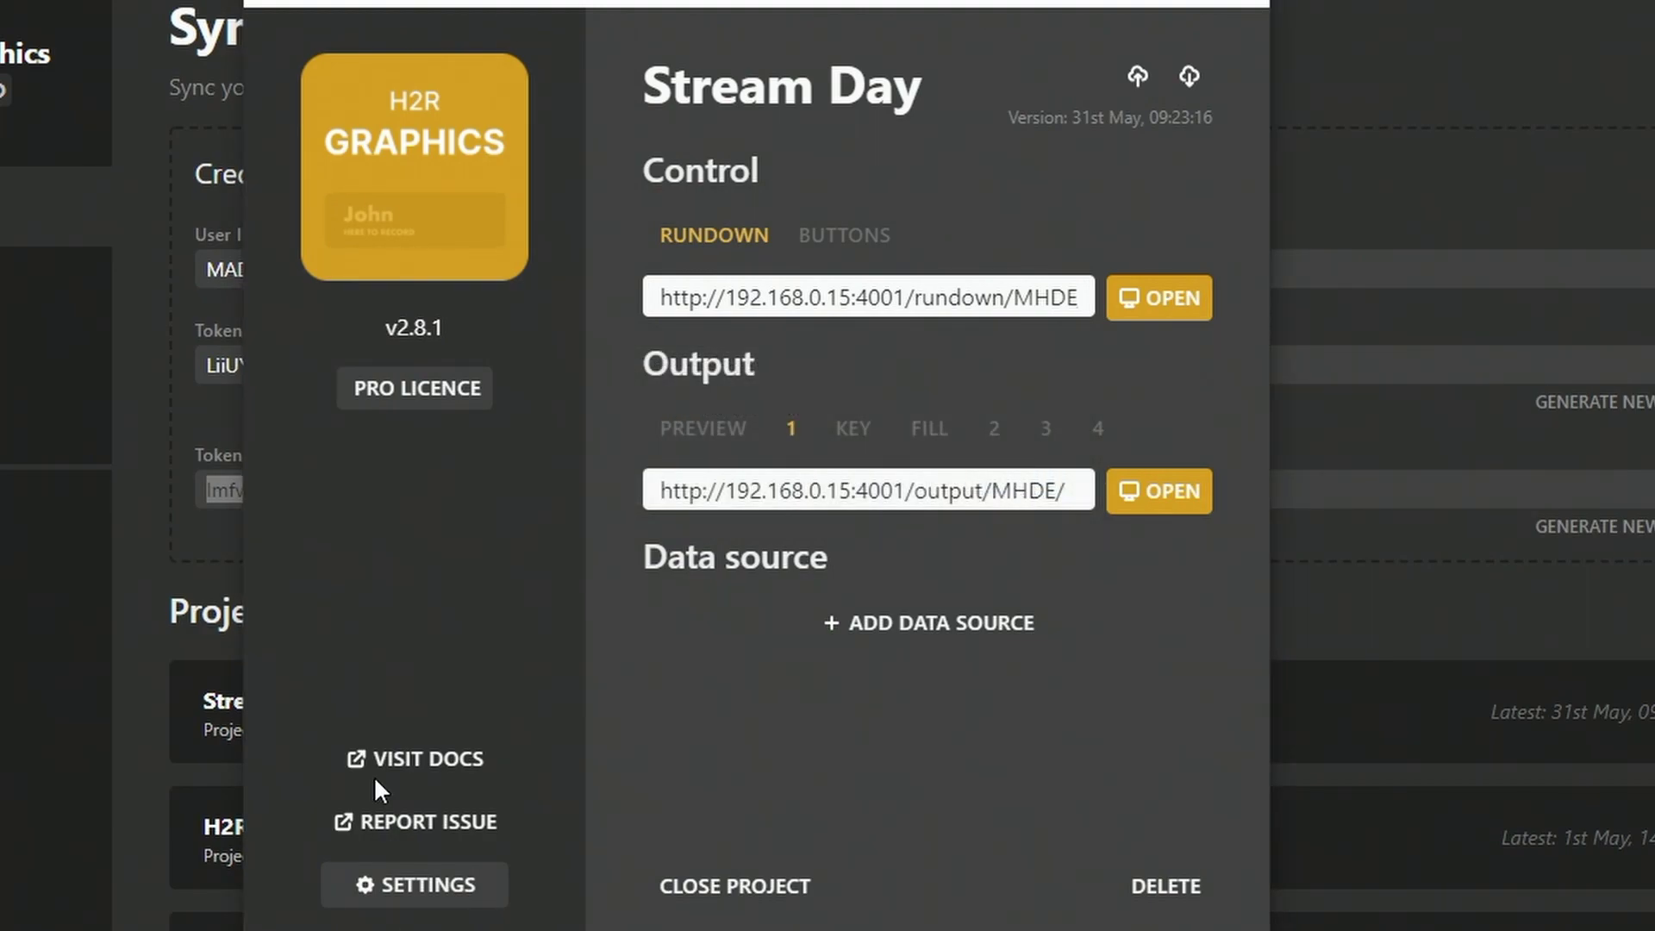
left_click(1187, 76)
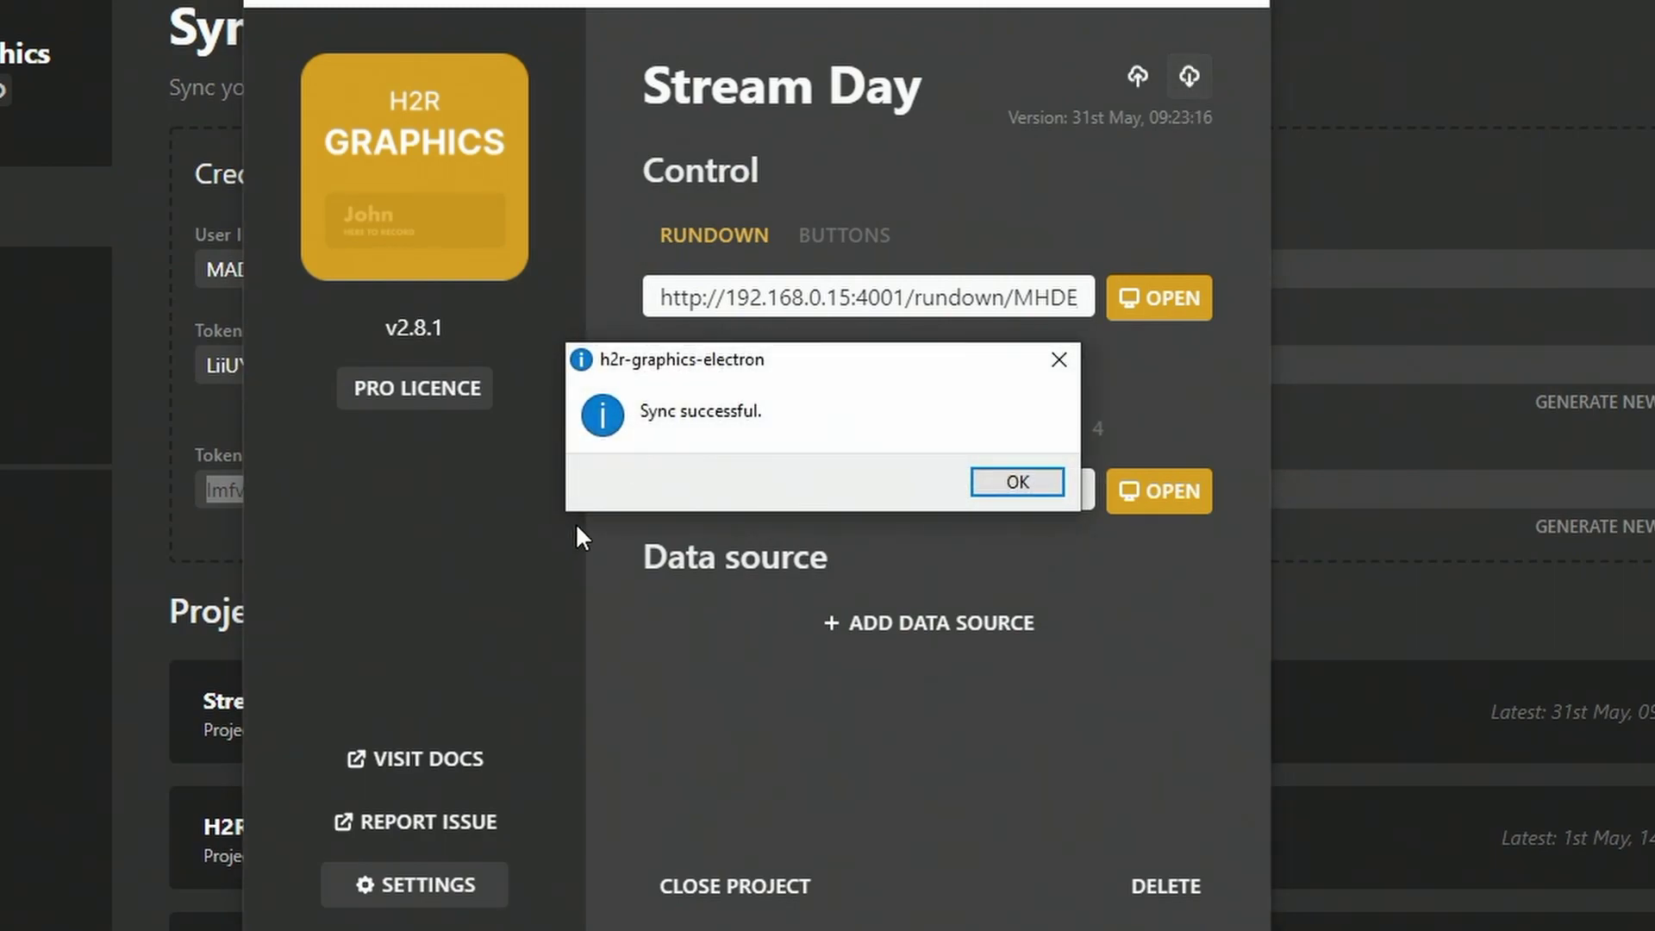
left_click(1018, 482)
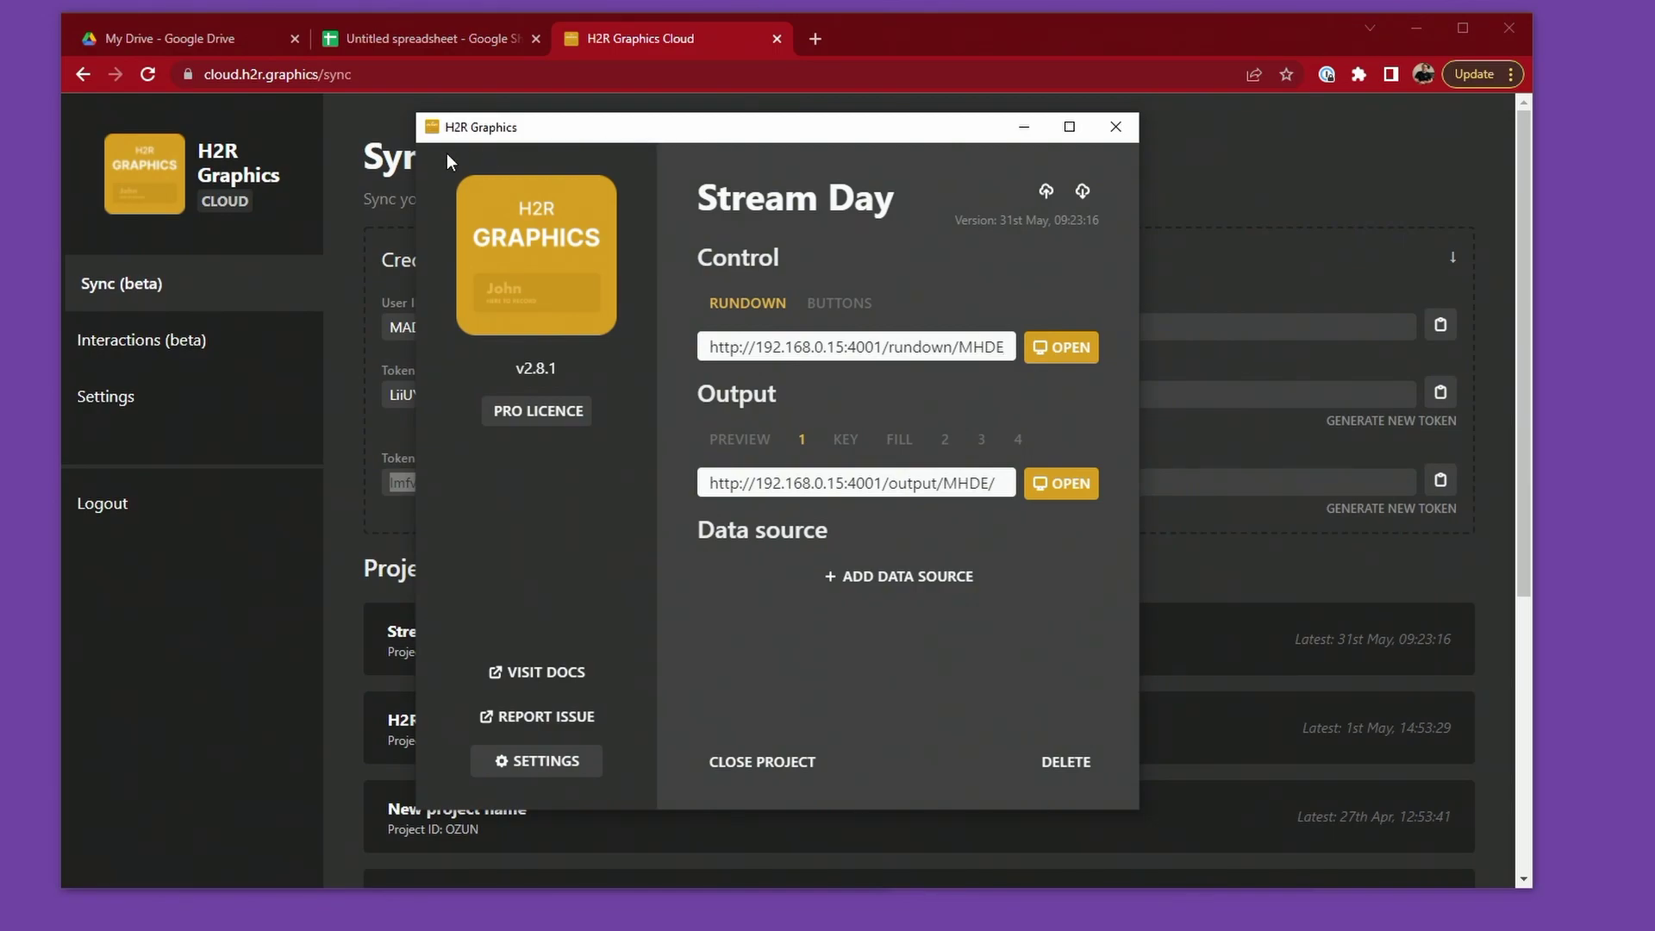
Collapse cloud Credentials, then open Stream Day's rundown and view its Media tab
left_click(217, 290)
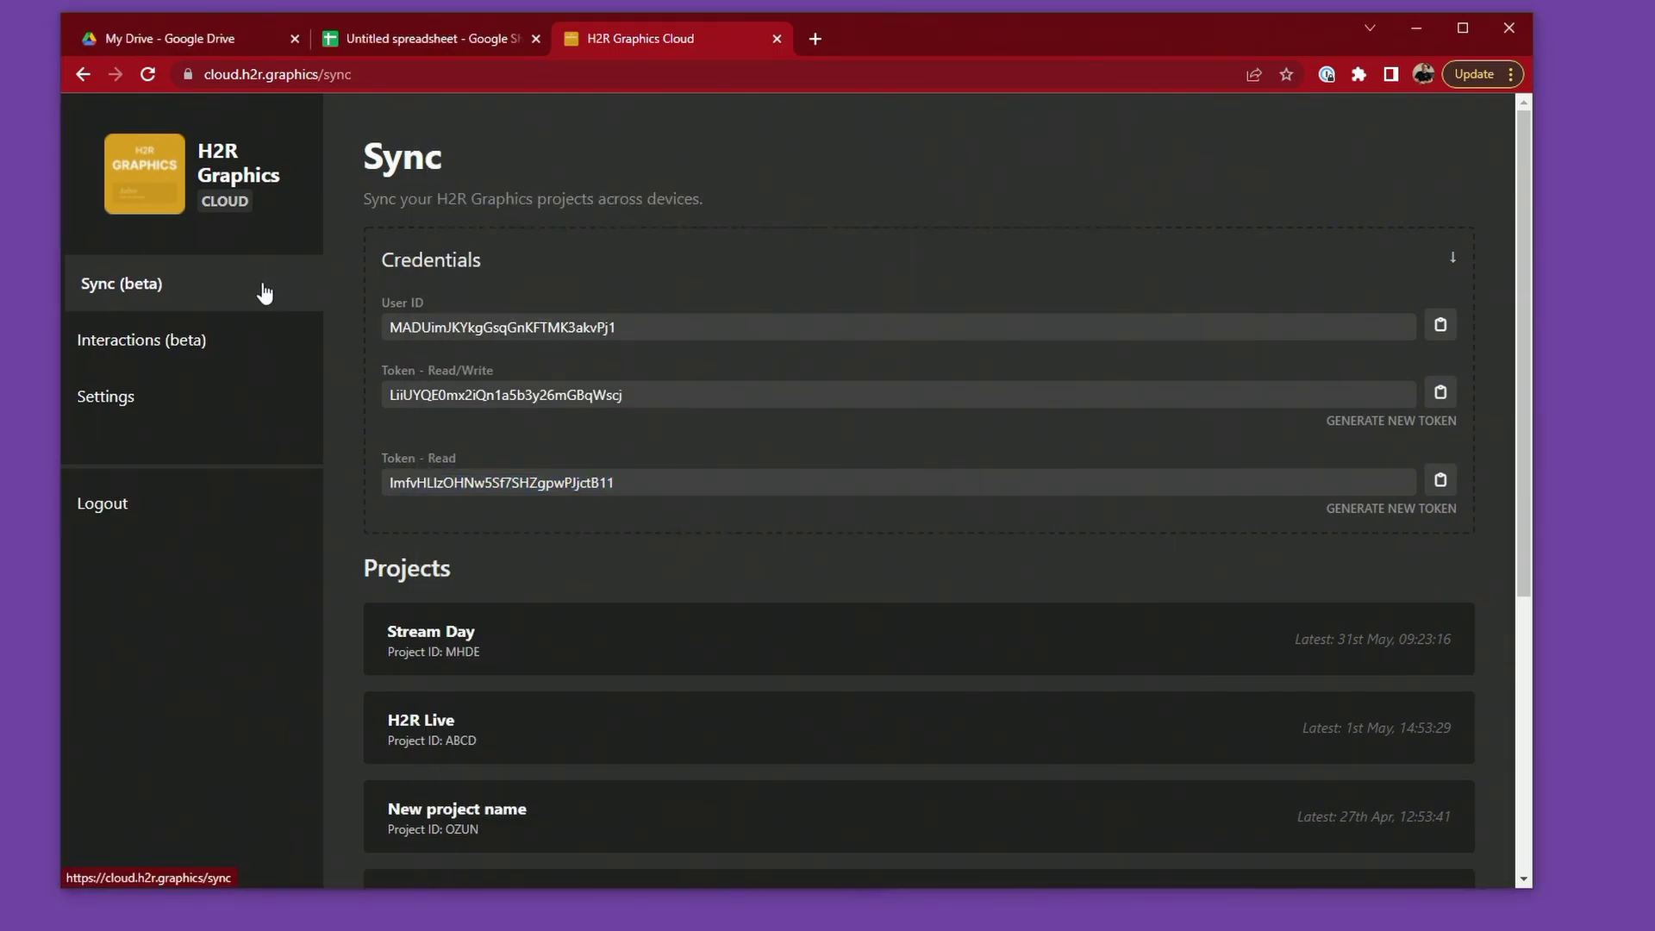
left_click(608, 268)
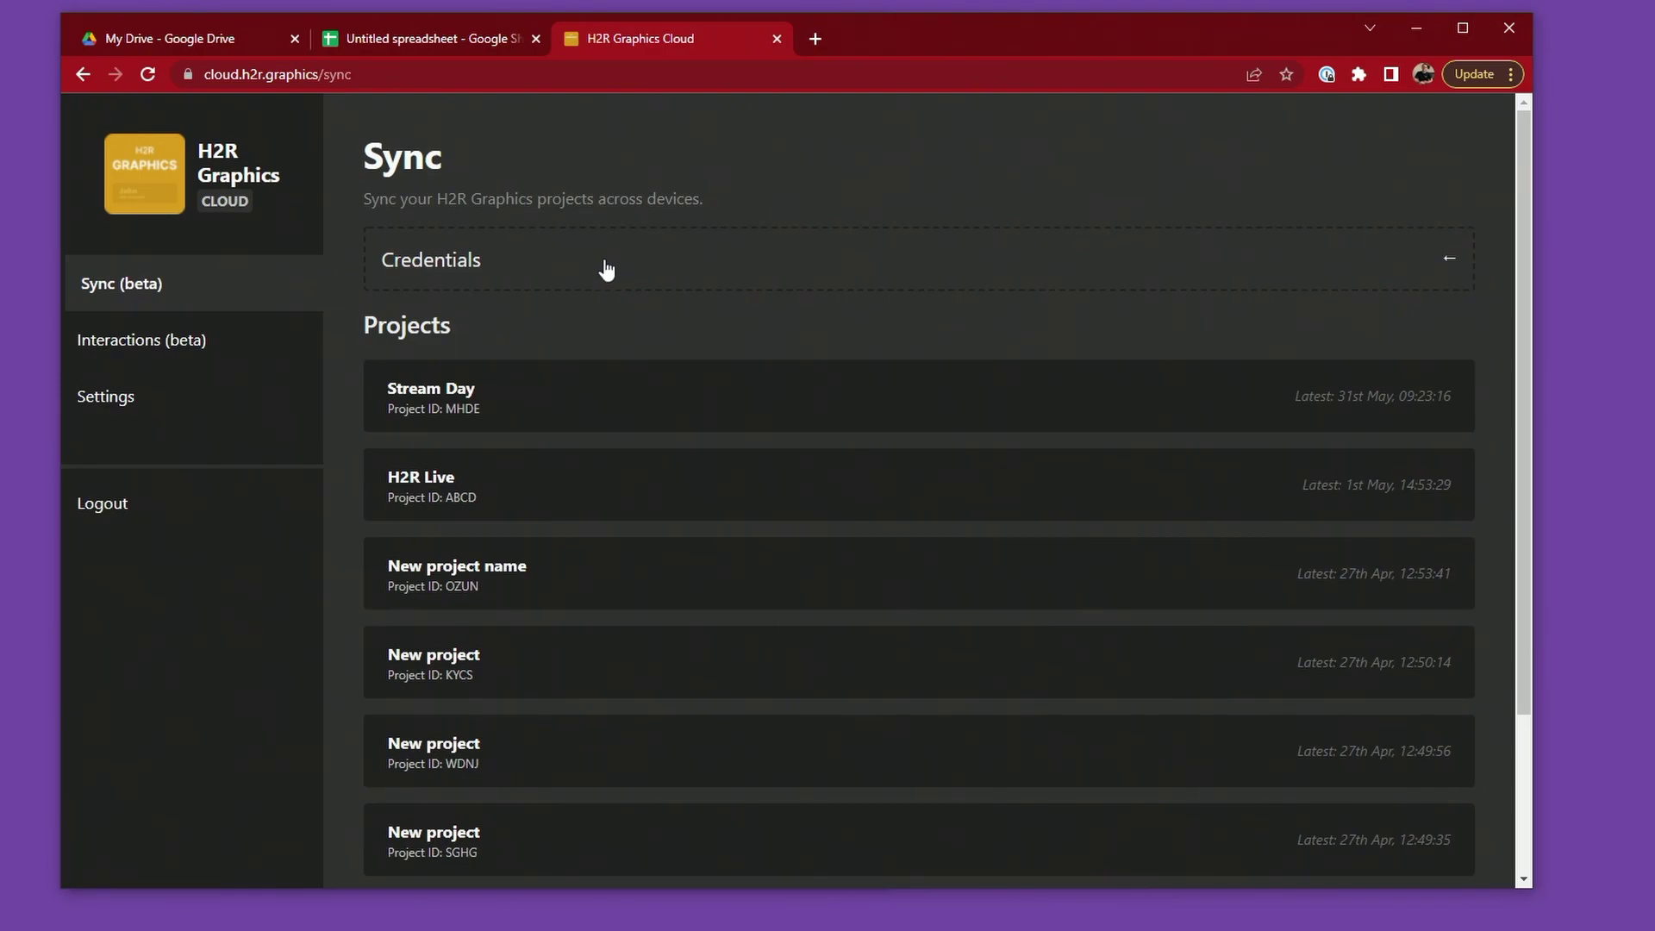
key("alt+Tab")
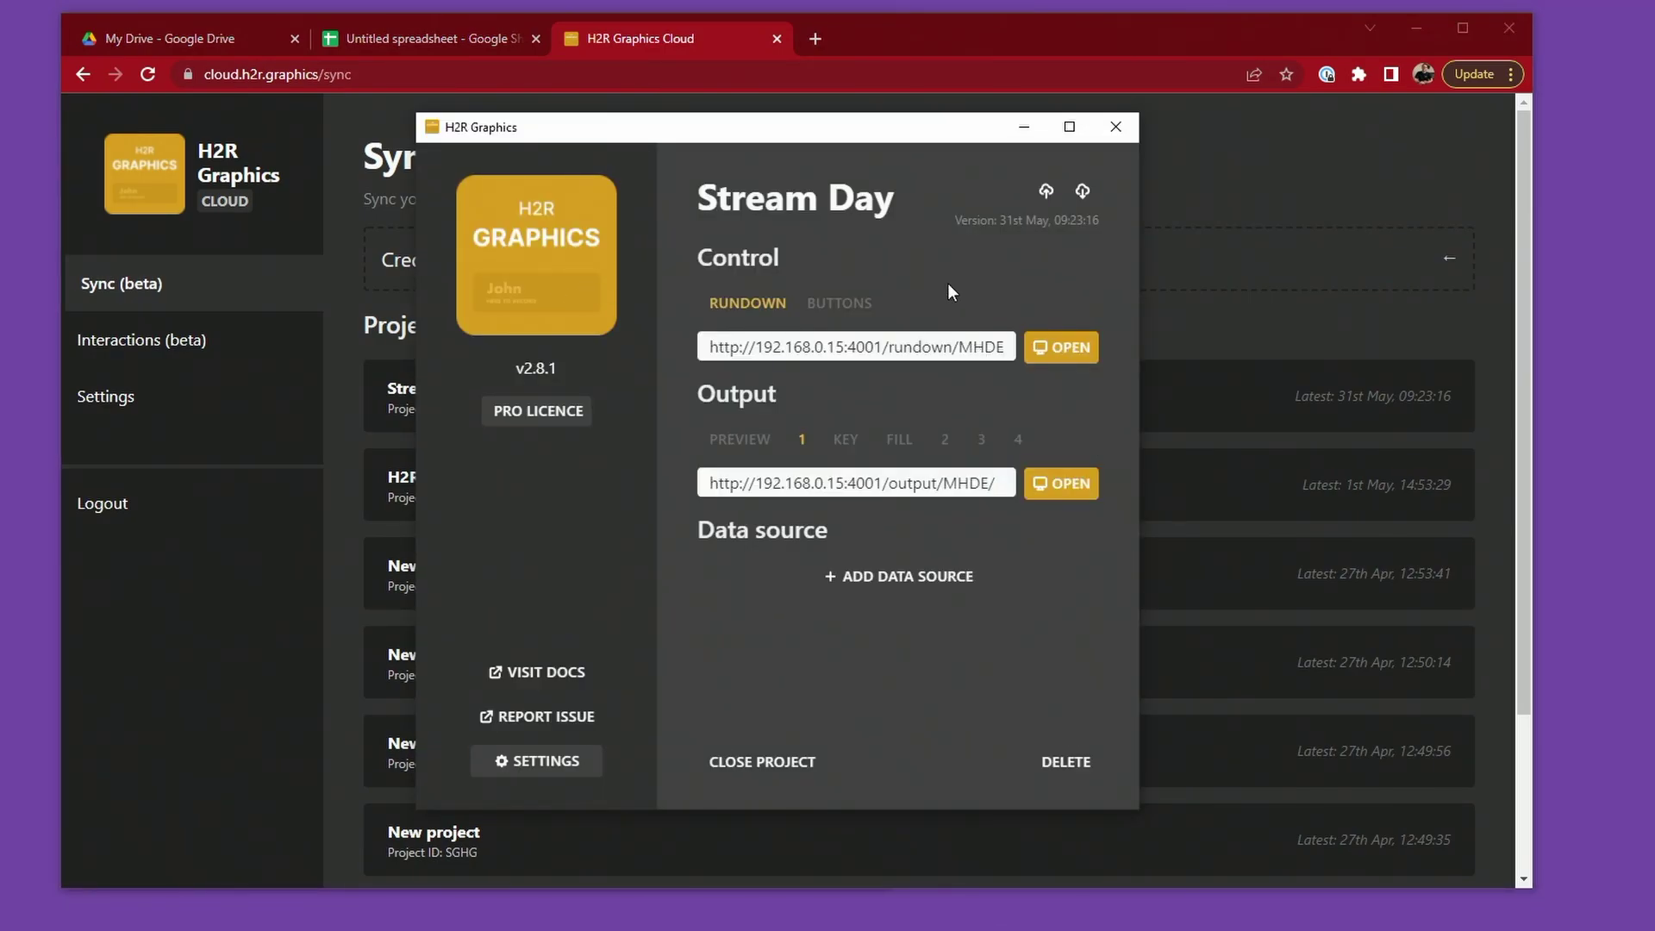
left_click(1061, 347)
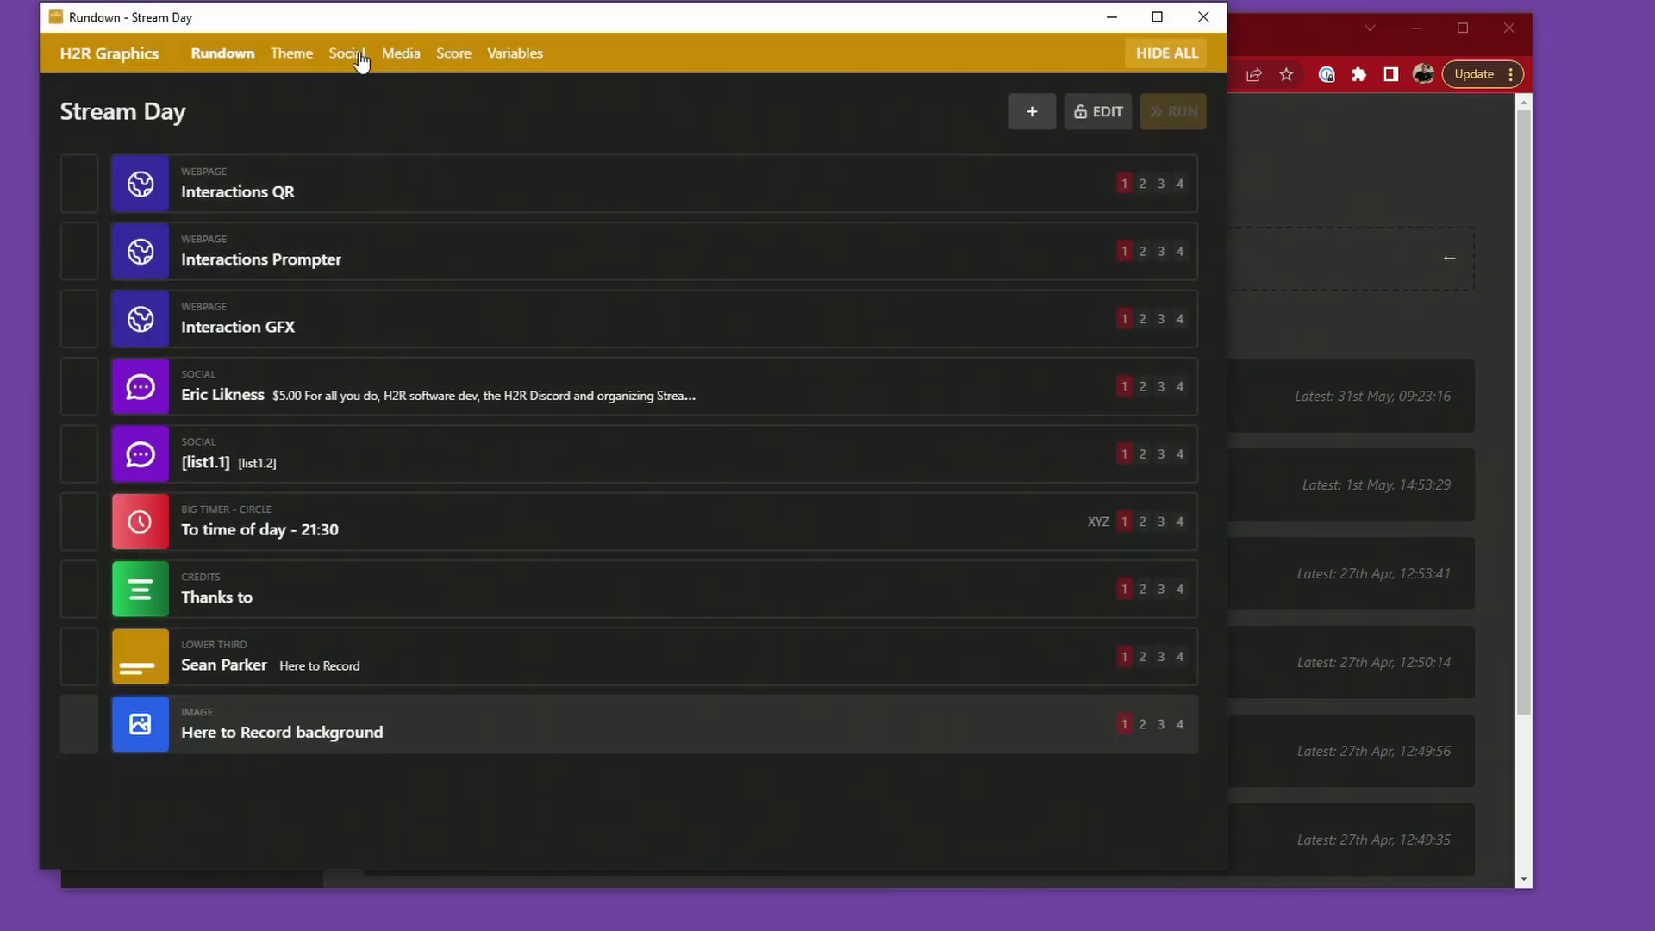
left_click(402, 55)
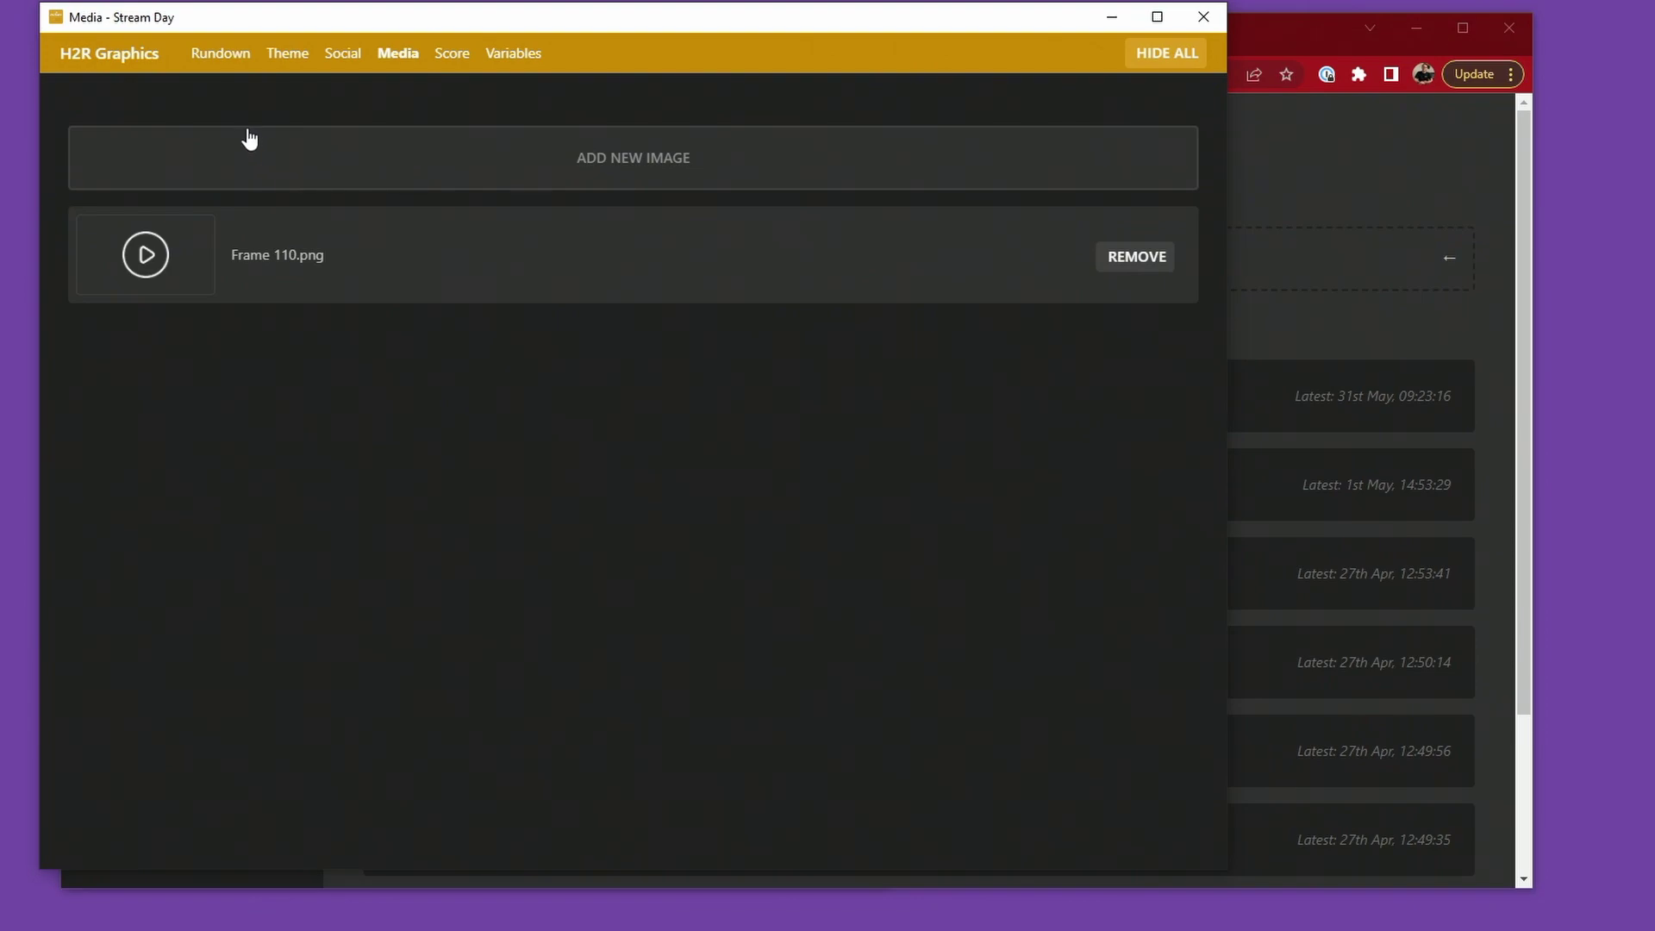
left_click(226, 59)
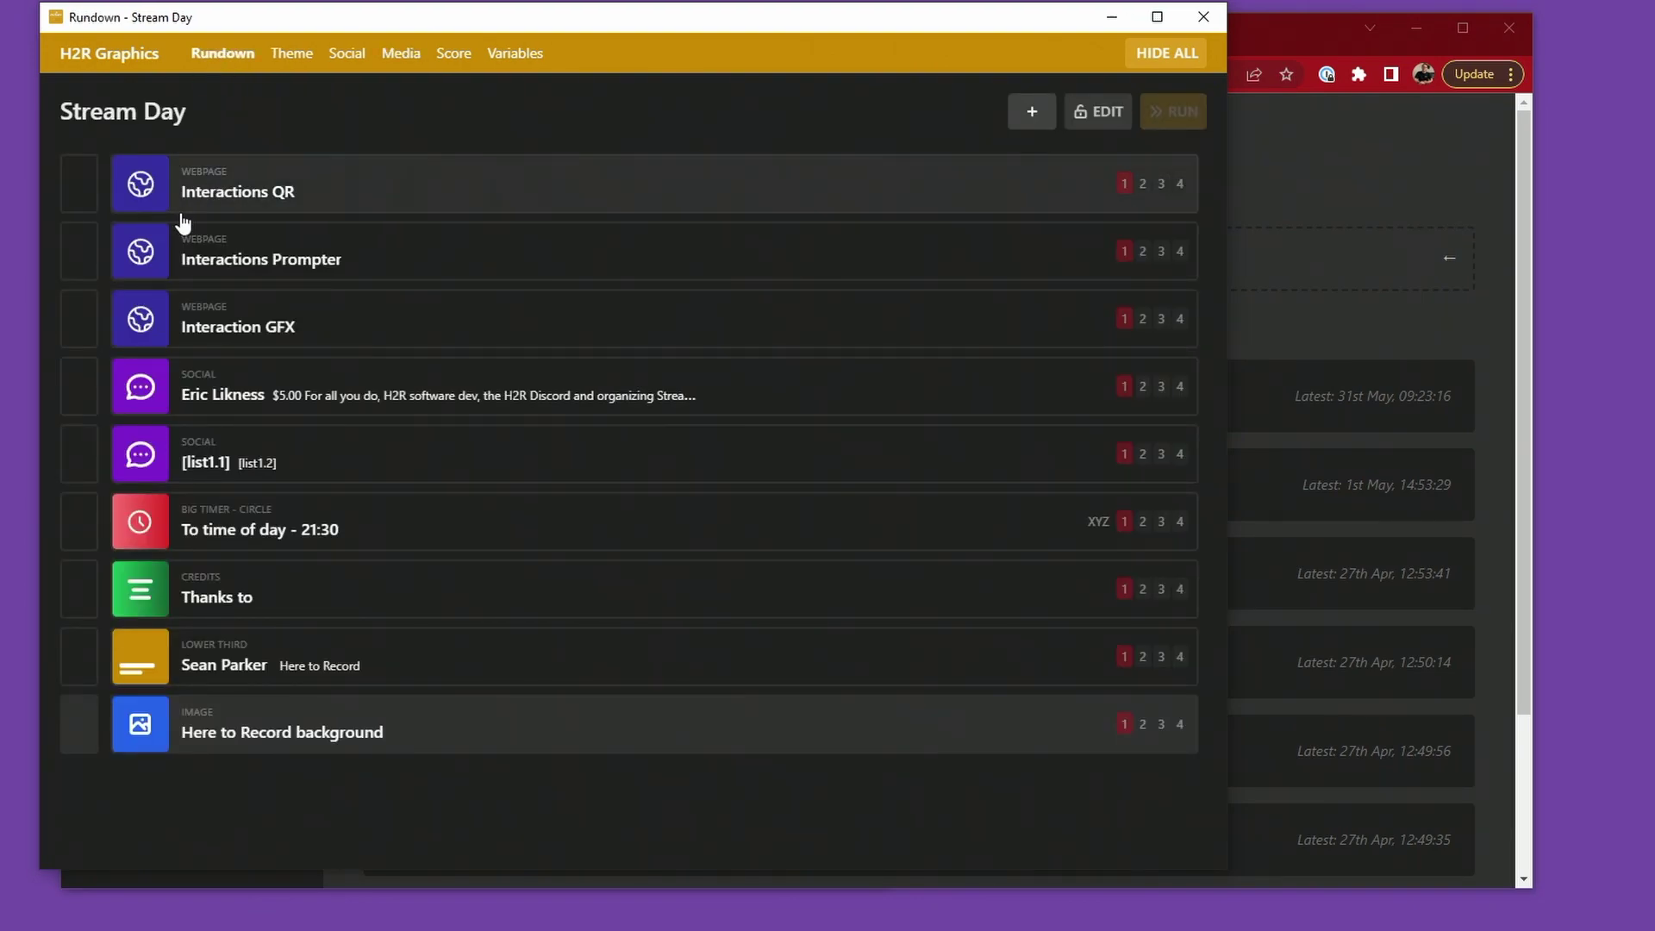